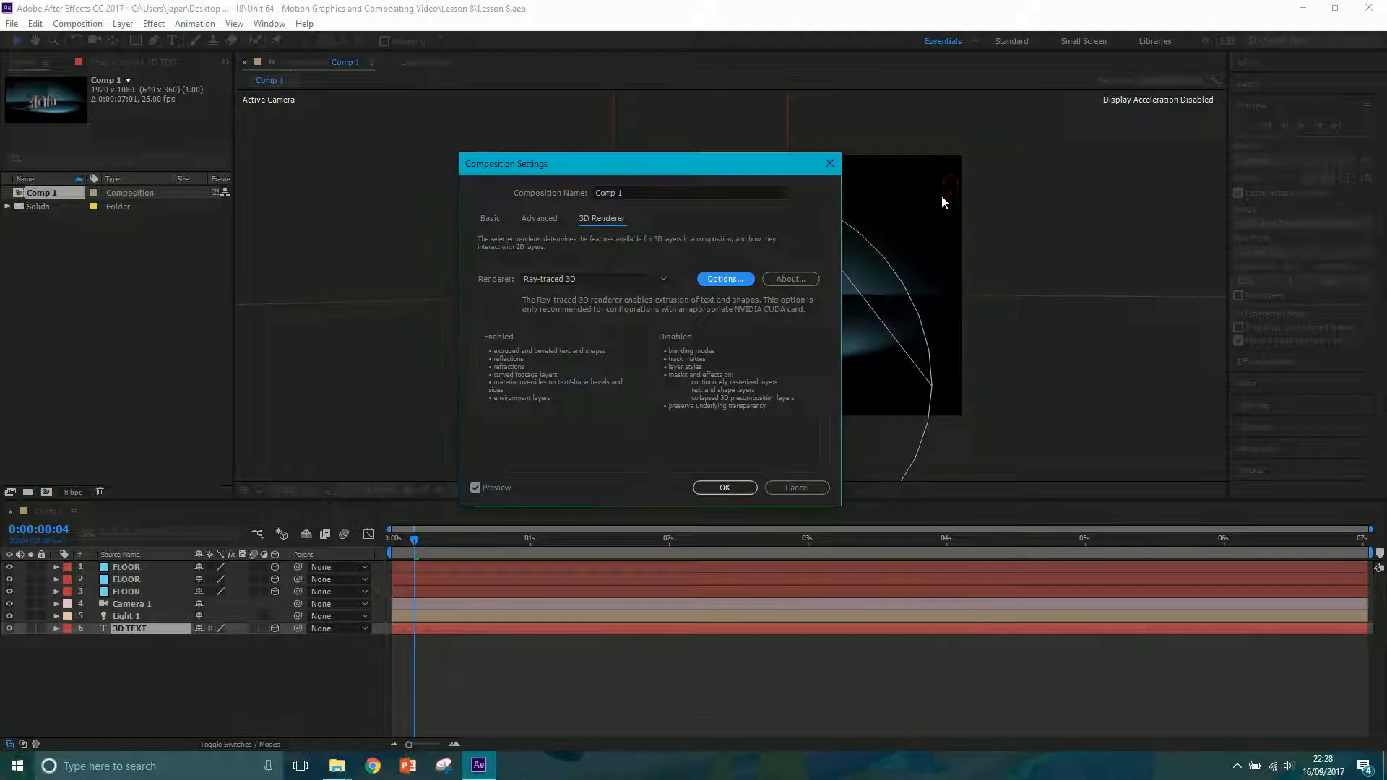
Close the composition settings and scrub the timeline from the start to 0:00:01:01 to preview the 3D text animation.
{"action": "left_click", "coordinate": [828, 165]}
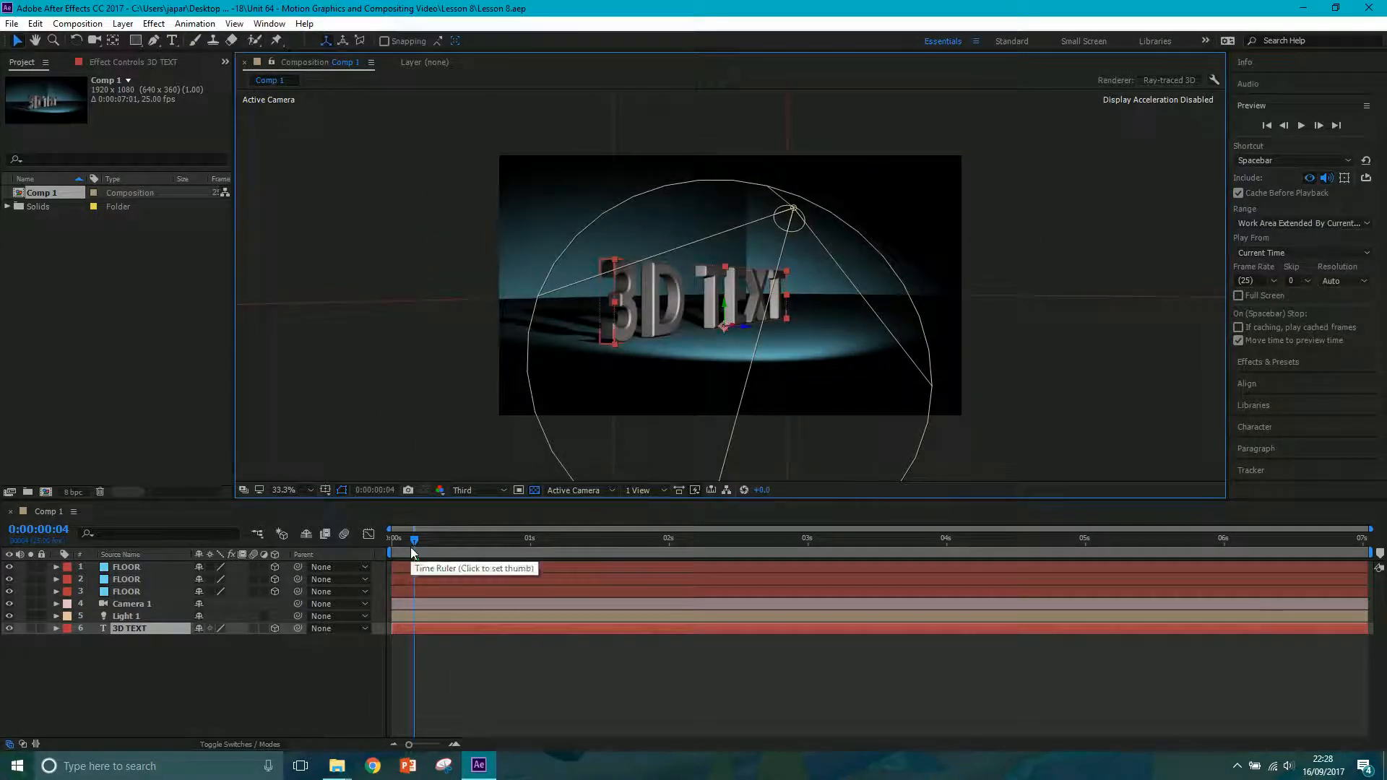
{"action": "left_click", "coordinate": [408, 545]}
{"action": "left_click_drag", "start_coordinate": [392, 549], "coordinate": [536, 546]}
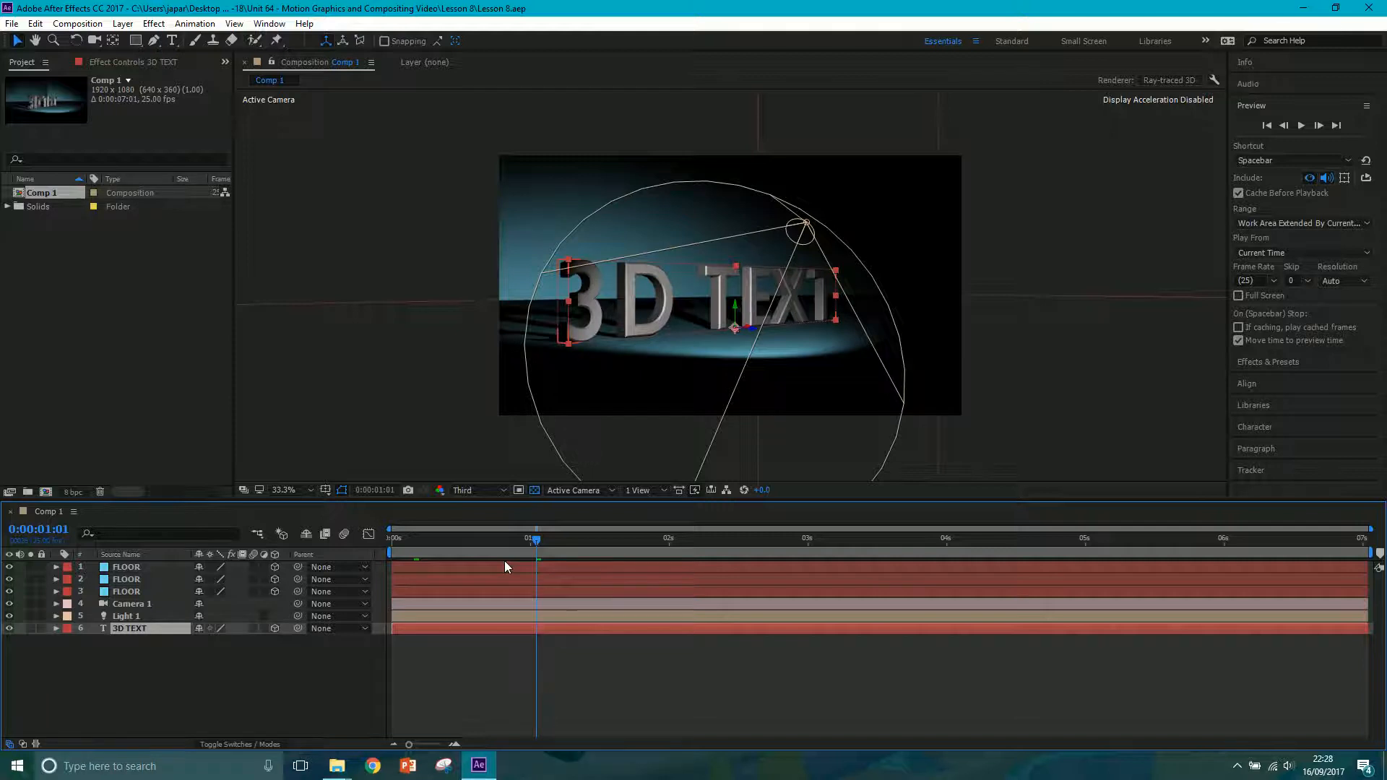
Reveal the keyframed properties of Light 1 and show the composition from the Top view.
{"action": "left_click", "coordinate": [139, 615]}
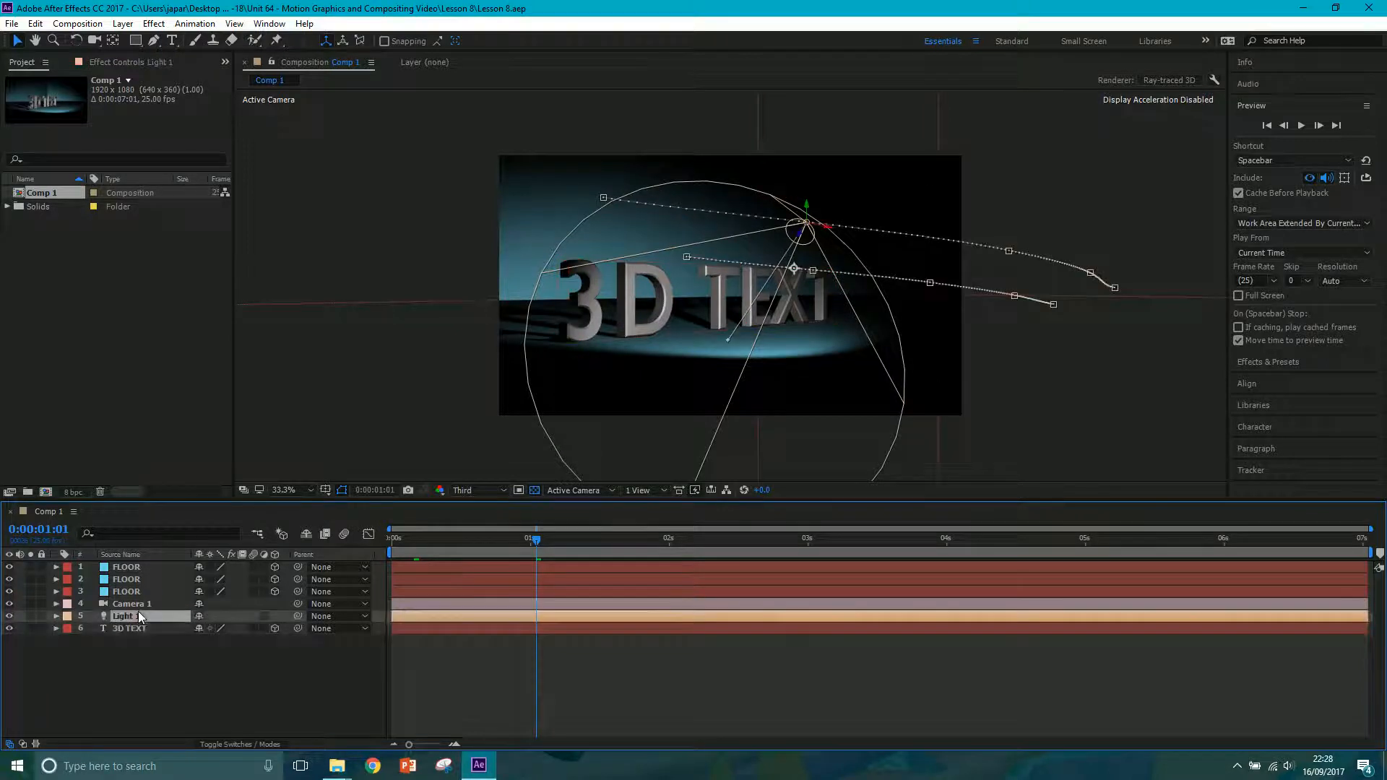
{"action": "key", "text": "u"}
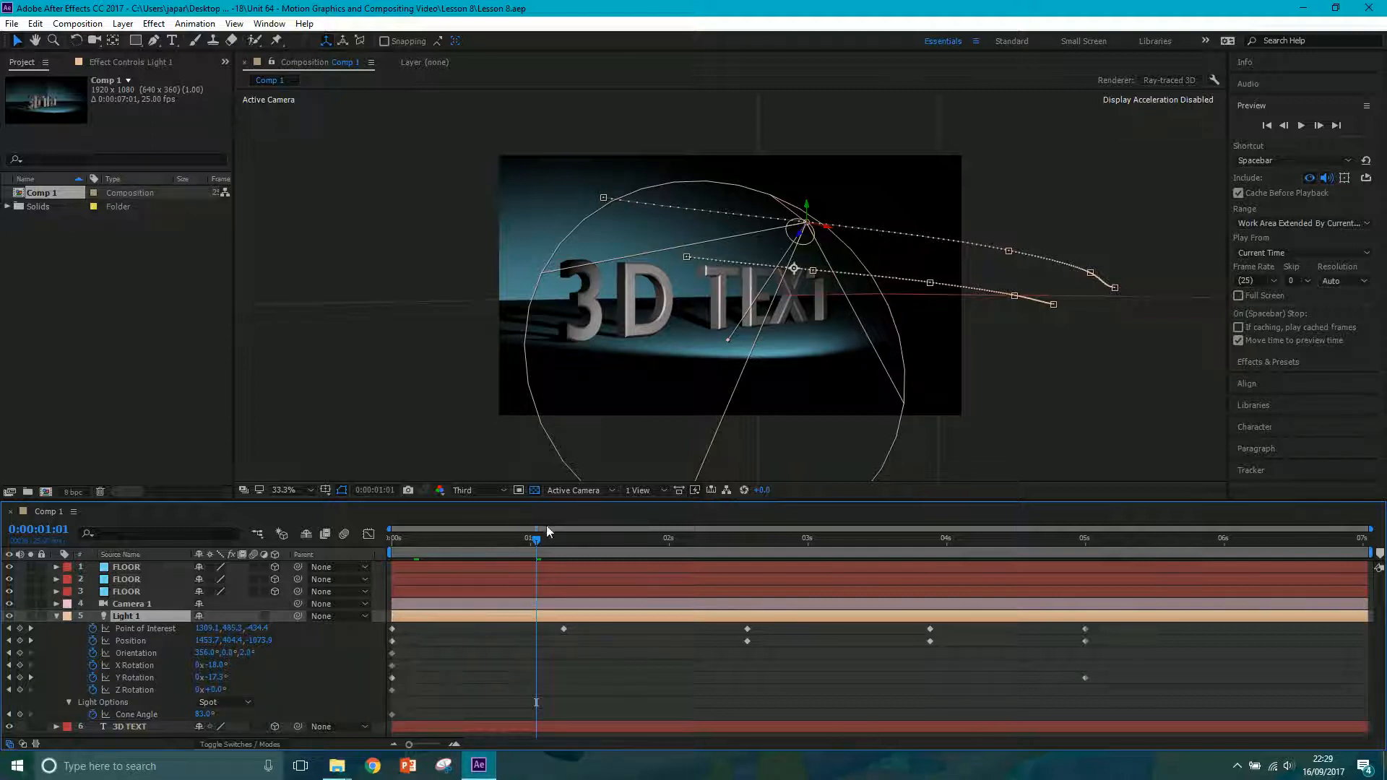
{"action": "left_click", "coordinate": [577, 491]}
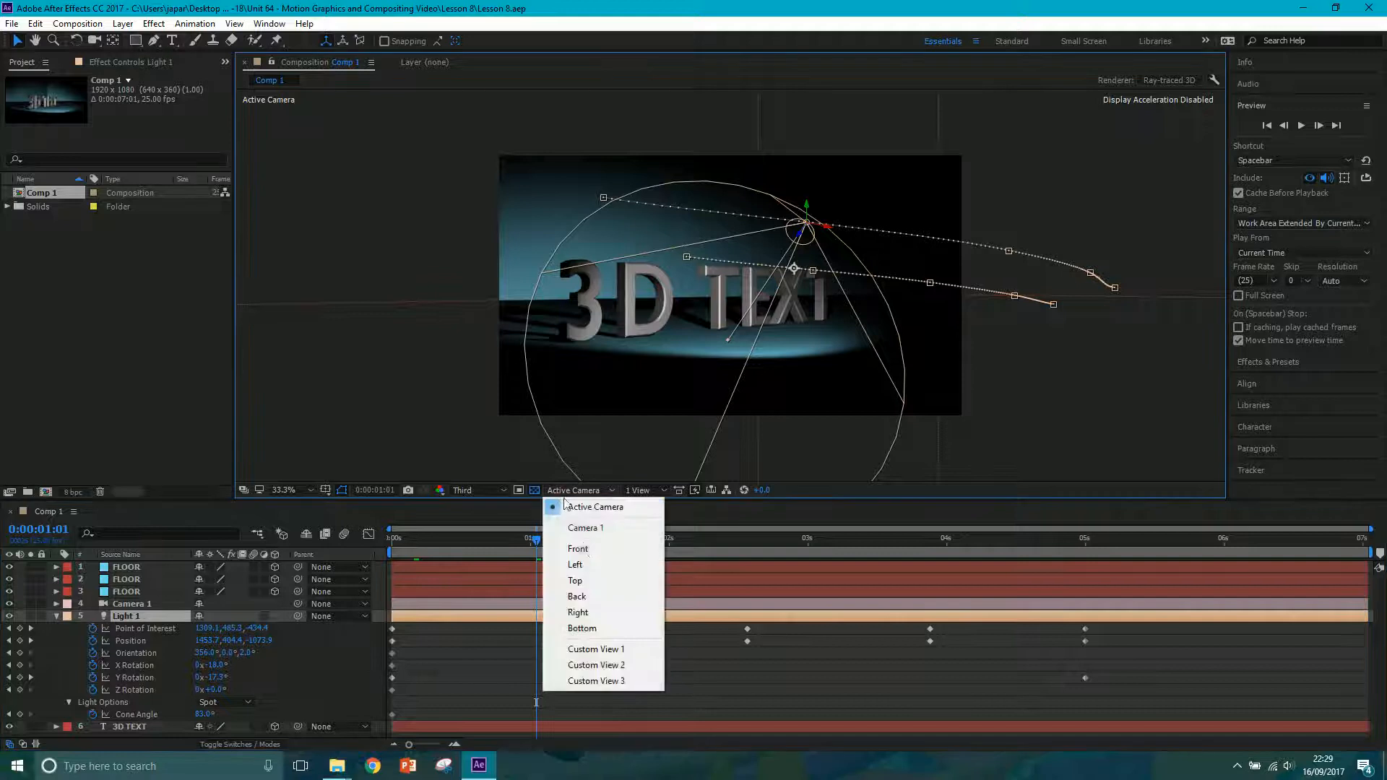
{"action": "left_click", "coordinate": [583, 580]}
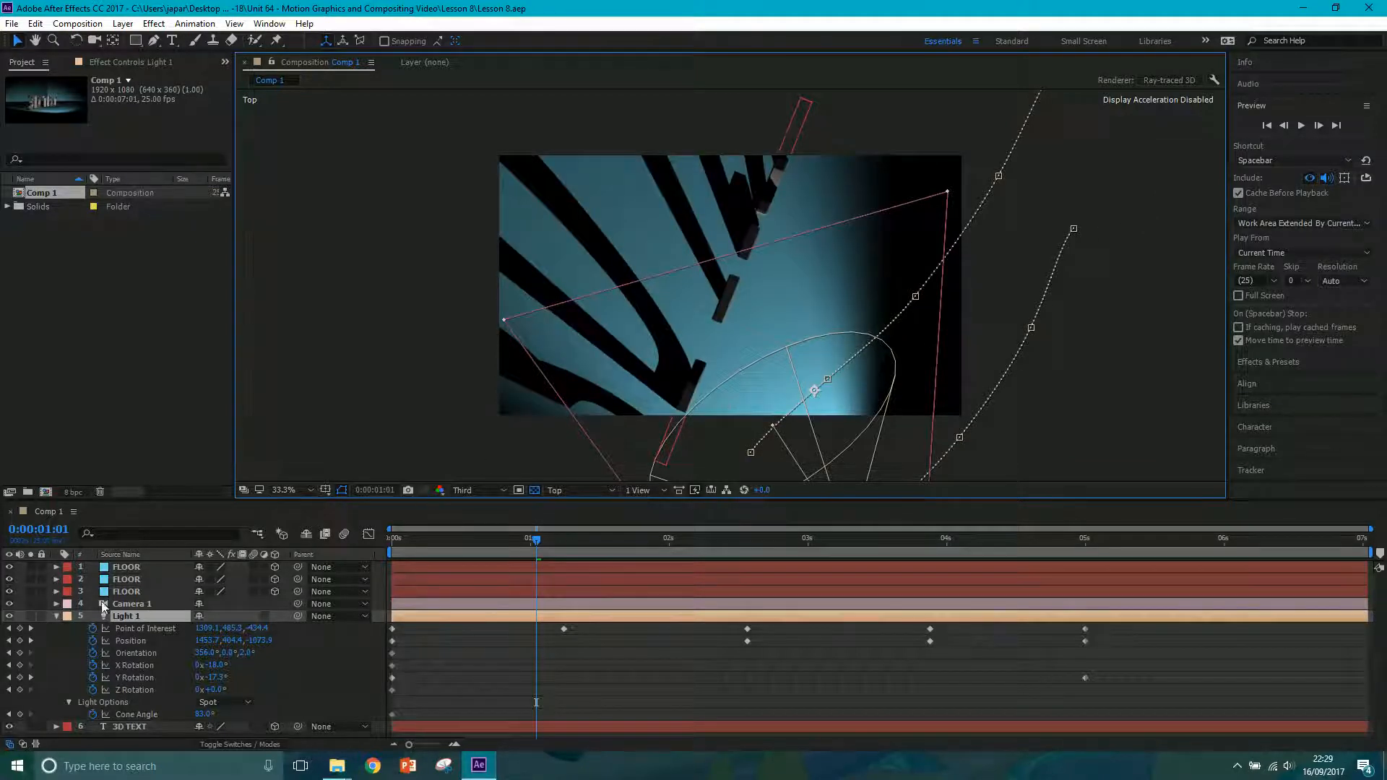
Change the 3D renderer of Comp 1 to Classic 3D in its composition settings.
{"action": "key", "text": "ctrl+k"}
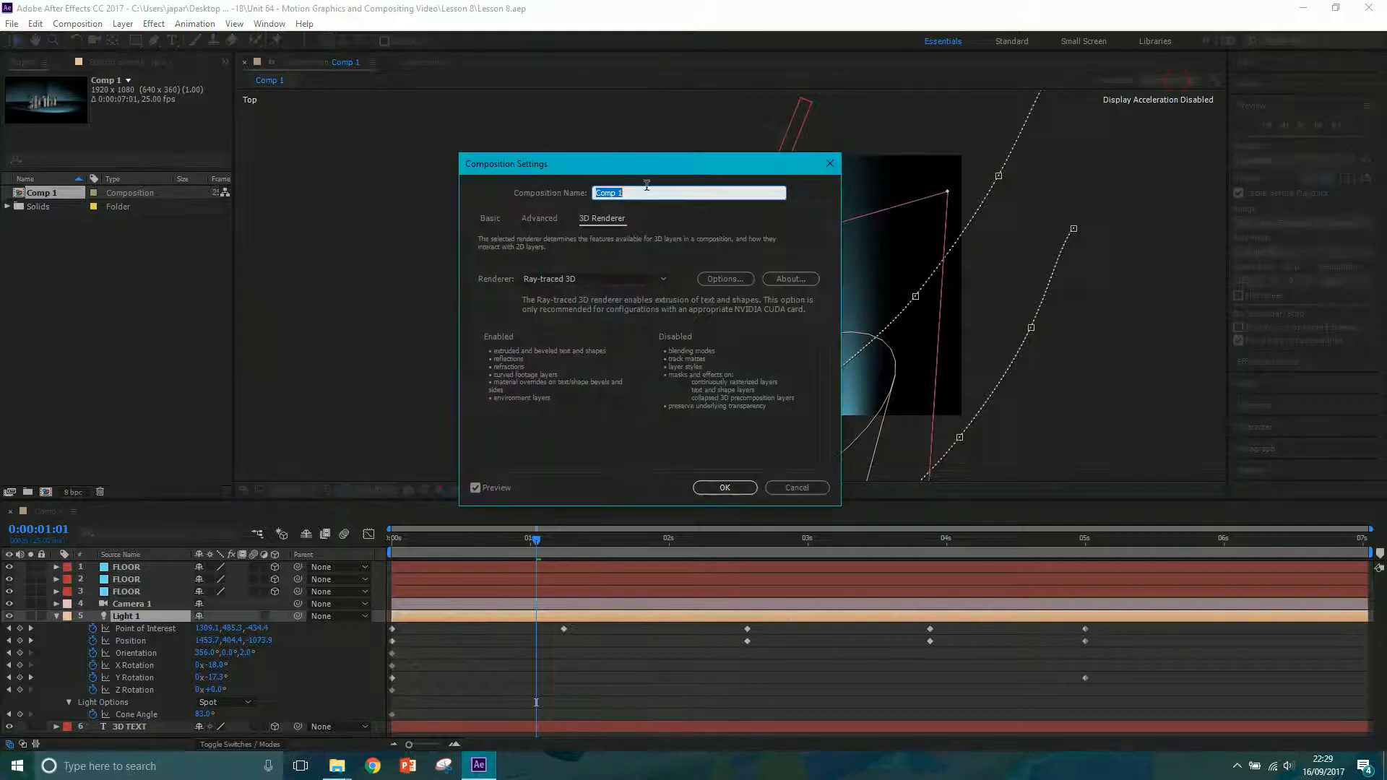
{"action": "left_click", "coordinate": [587, 278]}
{"action": "left_click", "coordinate": [566, 297]}
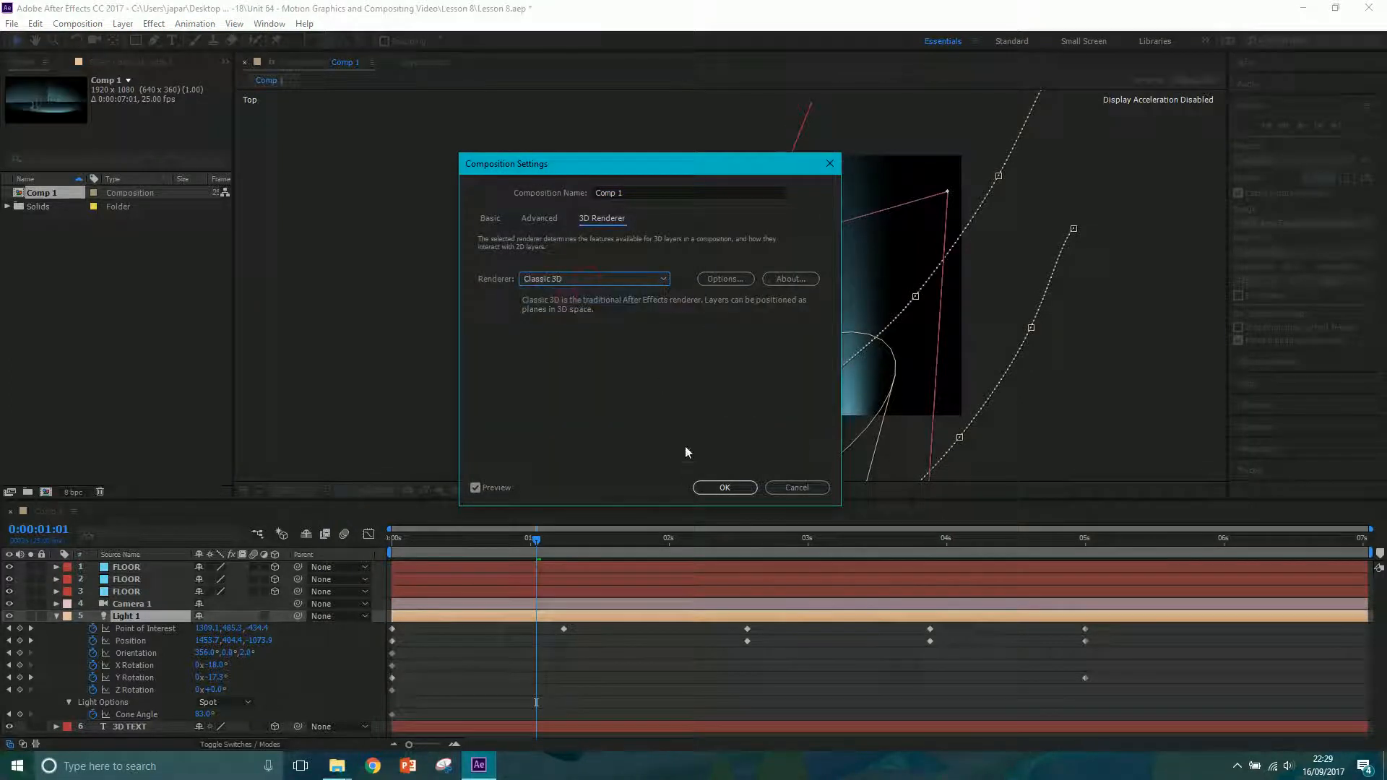
{"action": "left_click", "coordinate": [725, 487]}
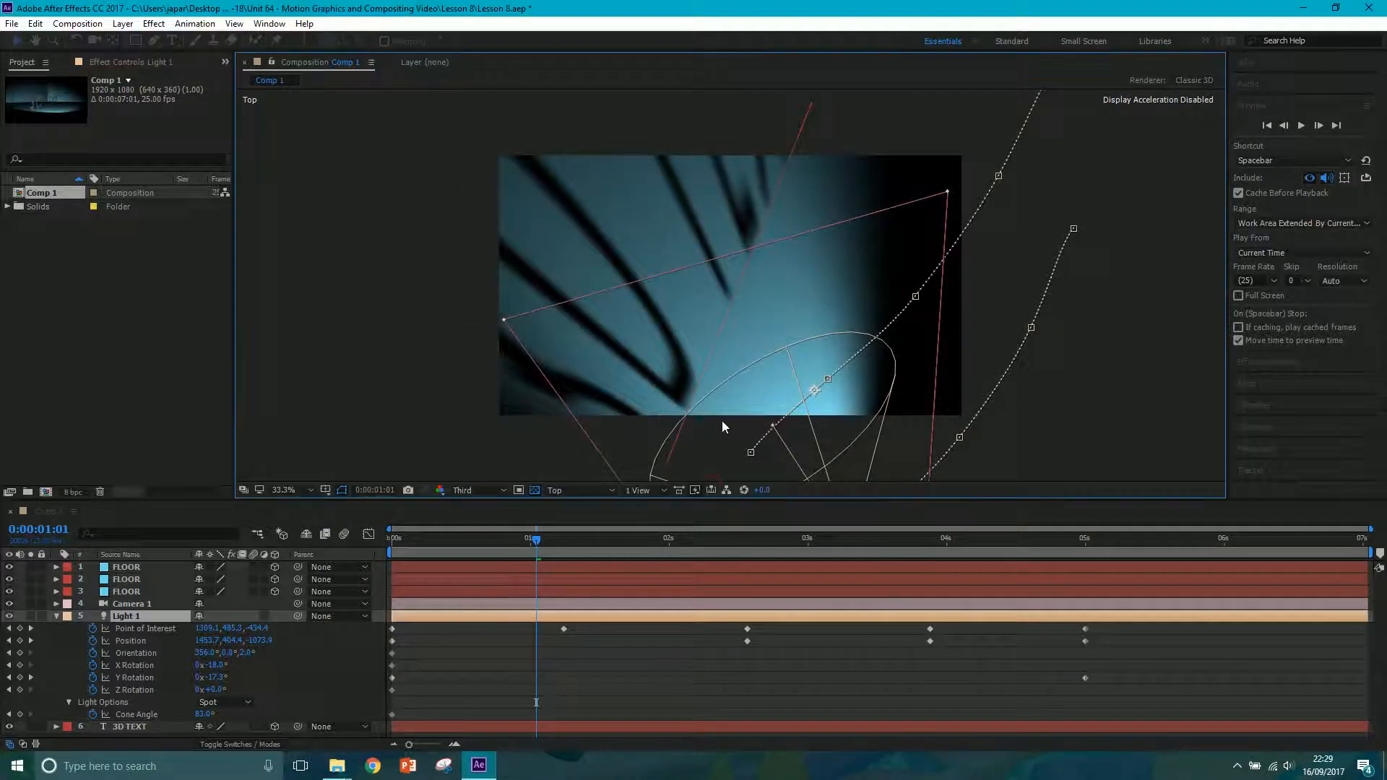
Examine Light 1's motion path in the Top view by scrubbing from the start to 0:00:01:01.
{"action": "key", "text": "comma"}
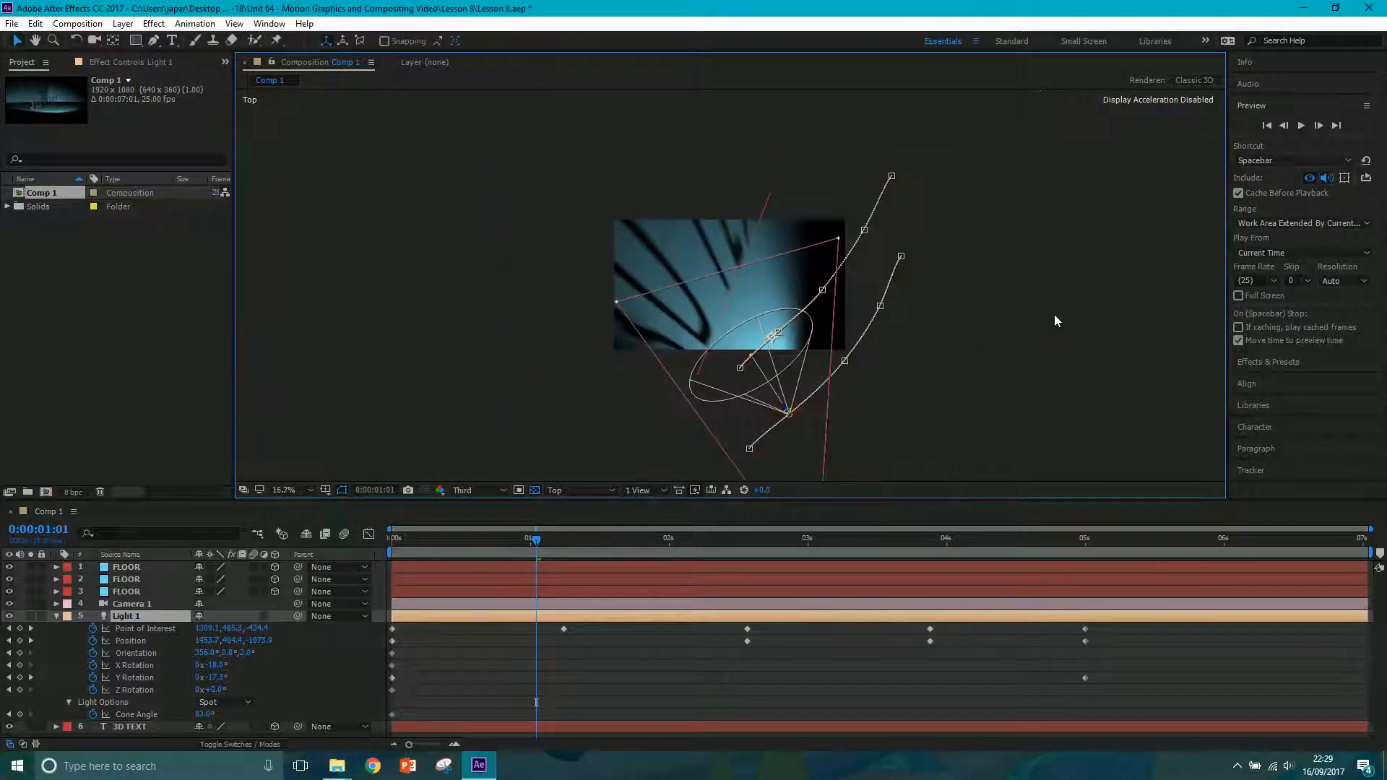
{"action": "left_click", "coordinate": [400, 545]}
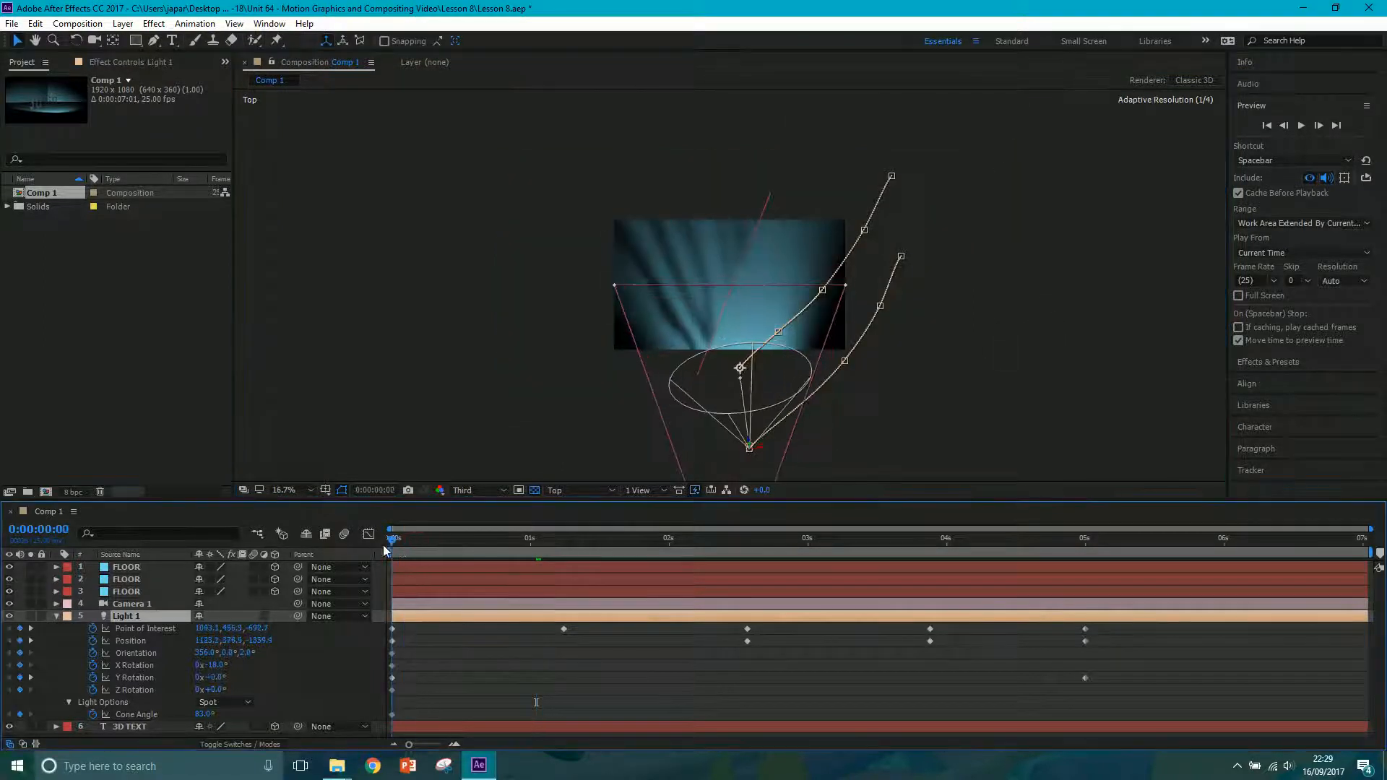
{"action": "left_click_drag", "start_coordinate": [429, 542], "coordinate": [535, 540]}
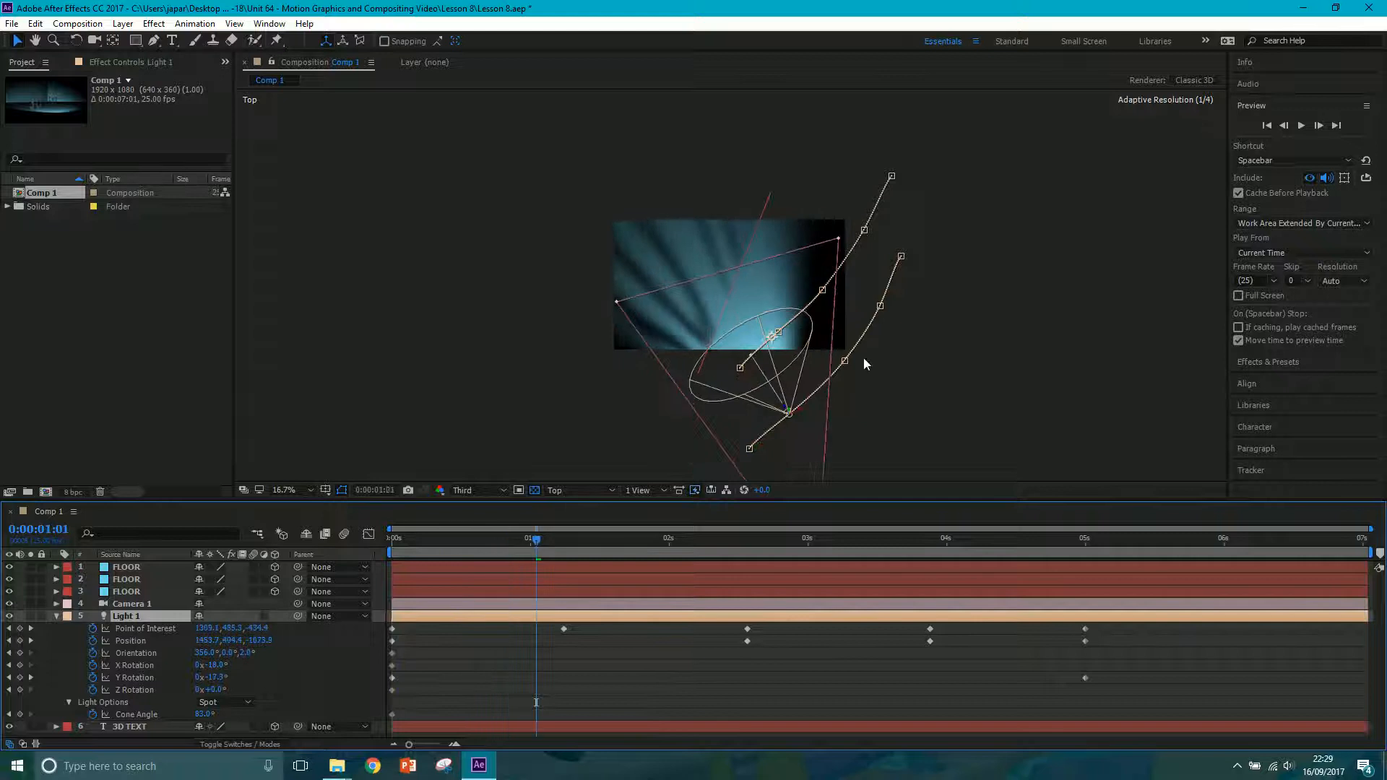
{"action": "key", "text": "comma"}
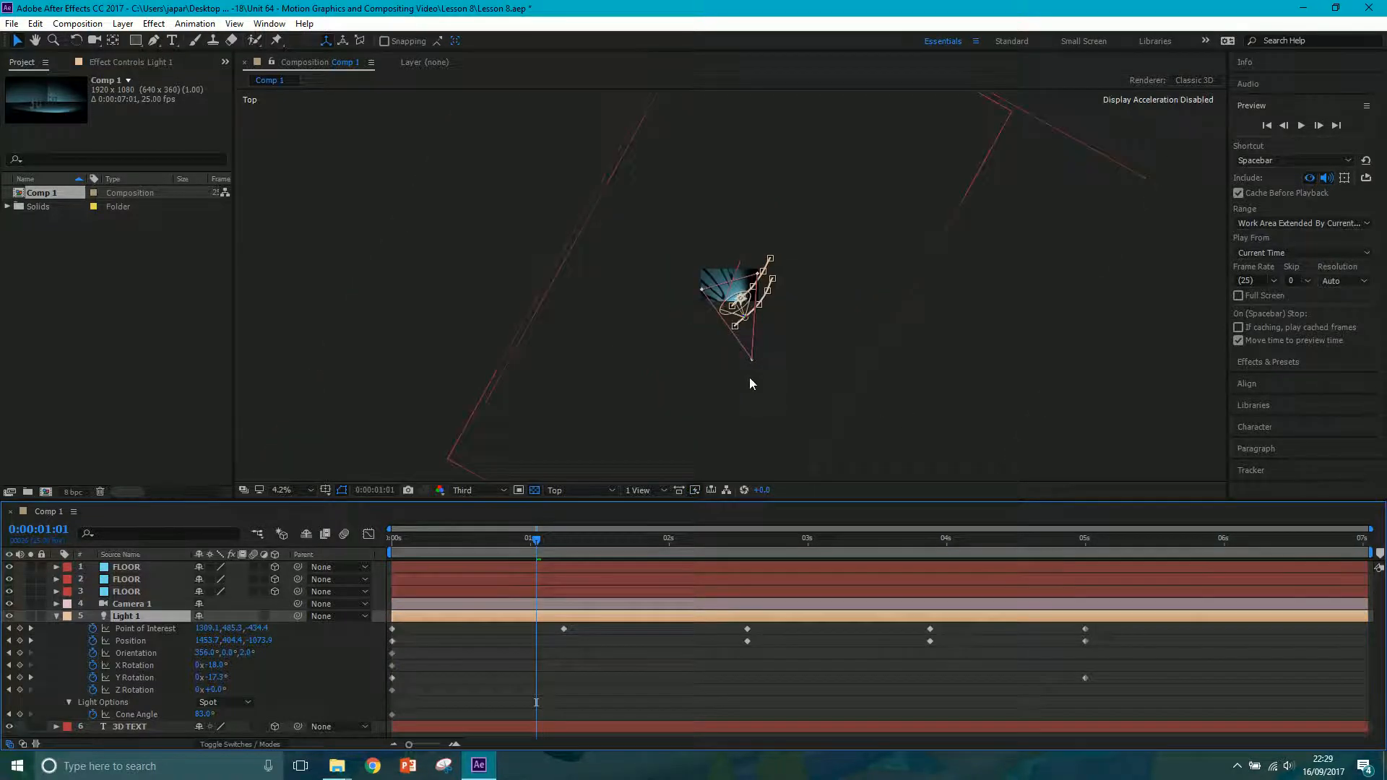
Examine the motion paths of Camera 1 and Light 1 over the timeline, ending at 0:00:00:00.
{"action": "left_click", "coordinate": [137, 603]}
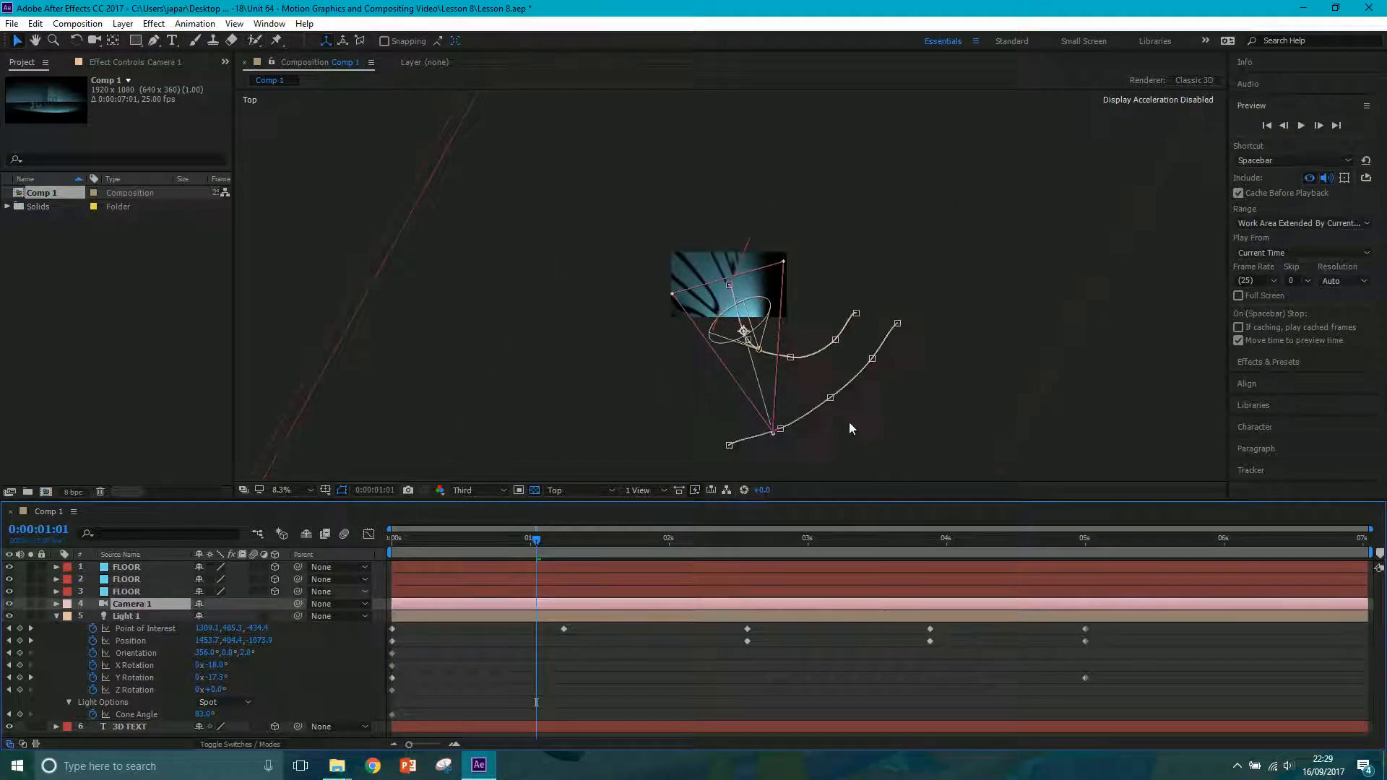
{"action": "left_click_drag", "start_coordinate": [532, 541], "coordinate": [304, 538]}
{"action": "left_click", "coordinate": [163, 617]}
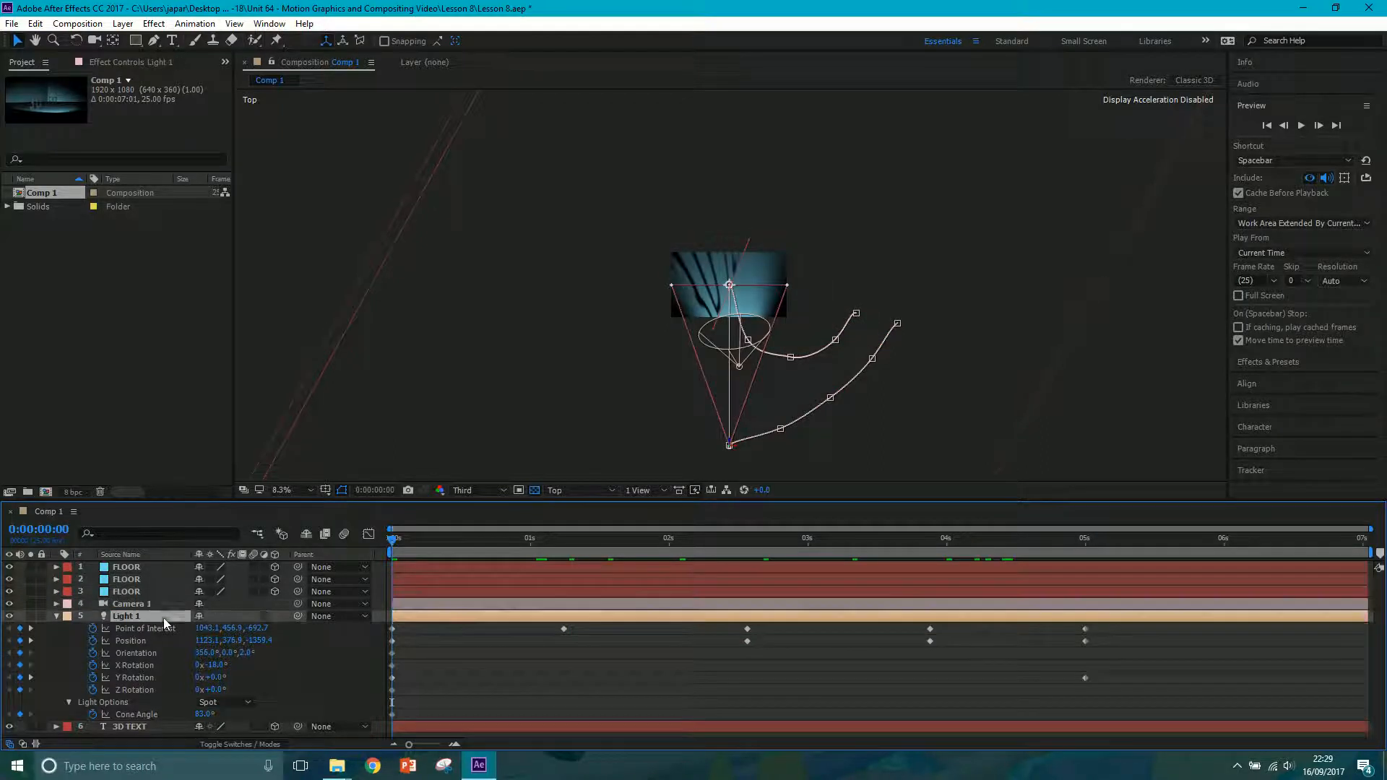
{"action": "left_click_drag", "start_coordinate": [406, 541], "coordinate": [383, 505]}
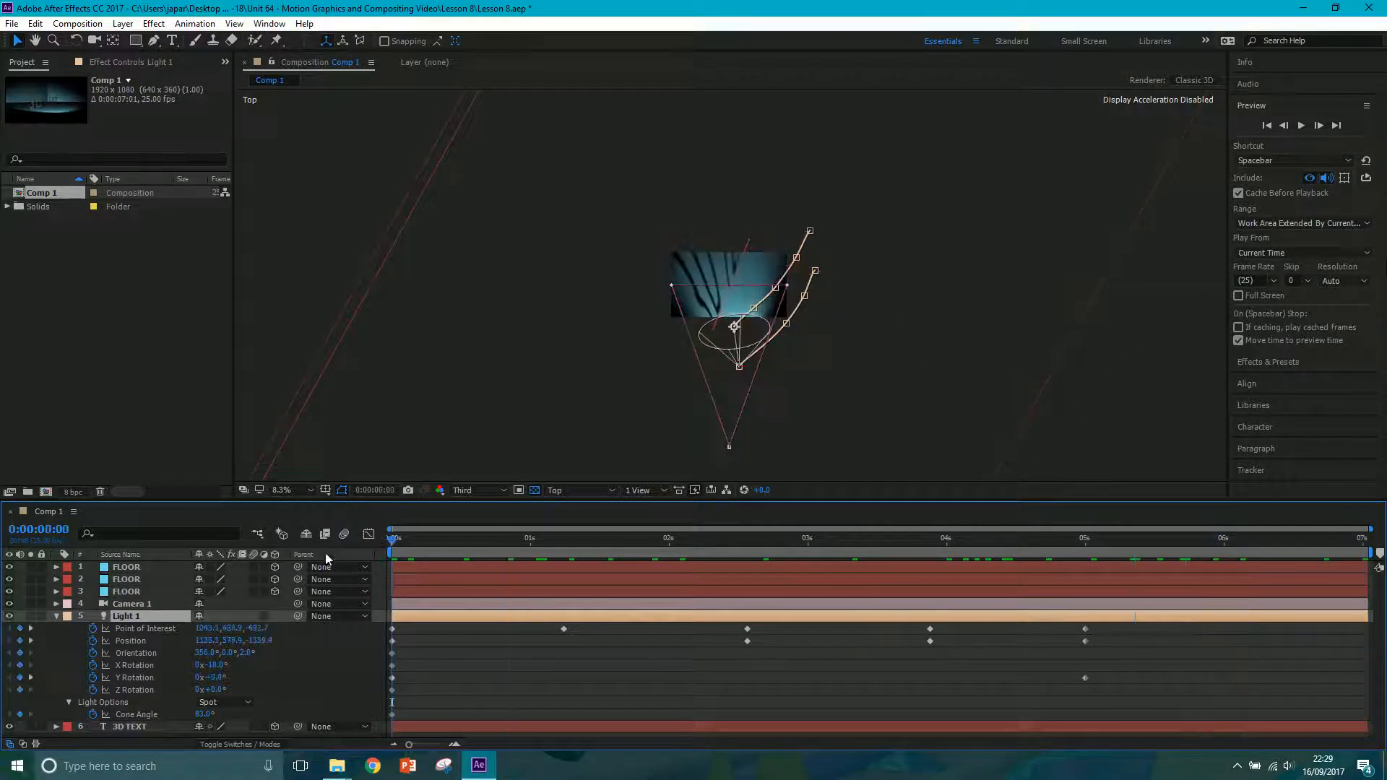
Collapse Light 1's properties and inspect the extent of the FLOOR solid in layer 3 from above.
{"action": "key", "text": "u"}
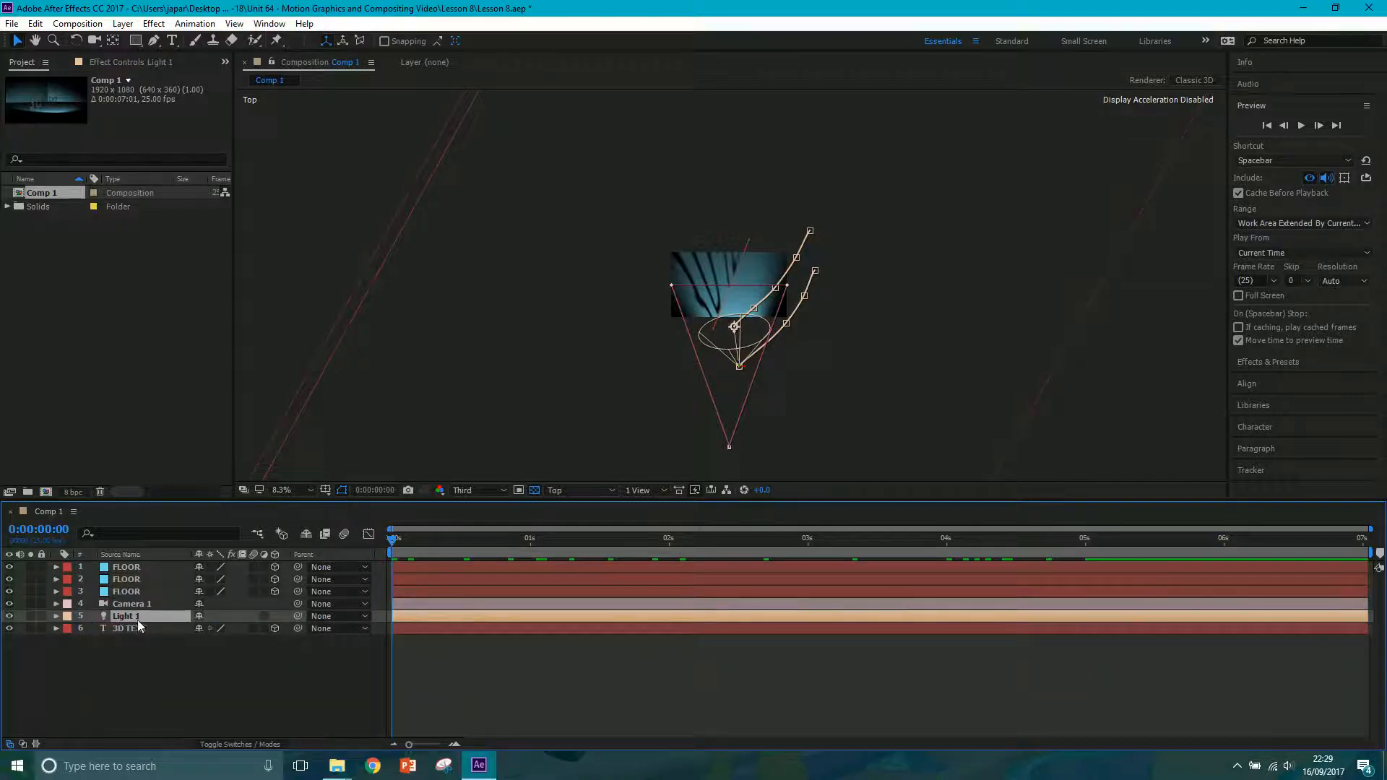
{"action": "left_click", "coordinate": [137, 625]}
{"action": "left_click", "coordinate": [131, 592]}
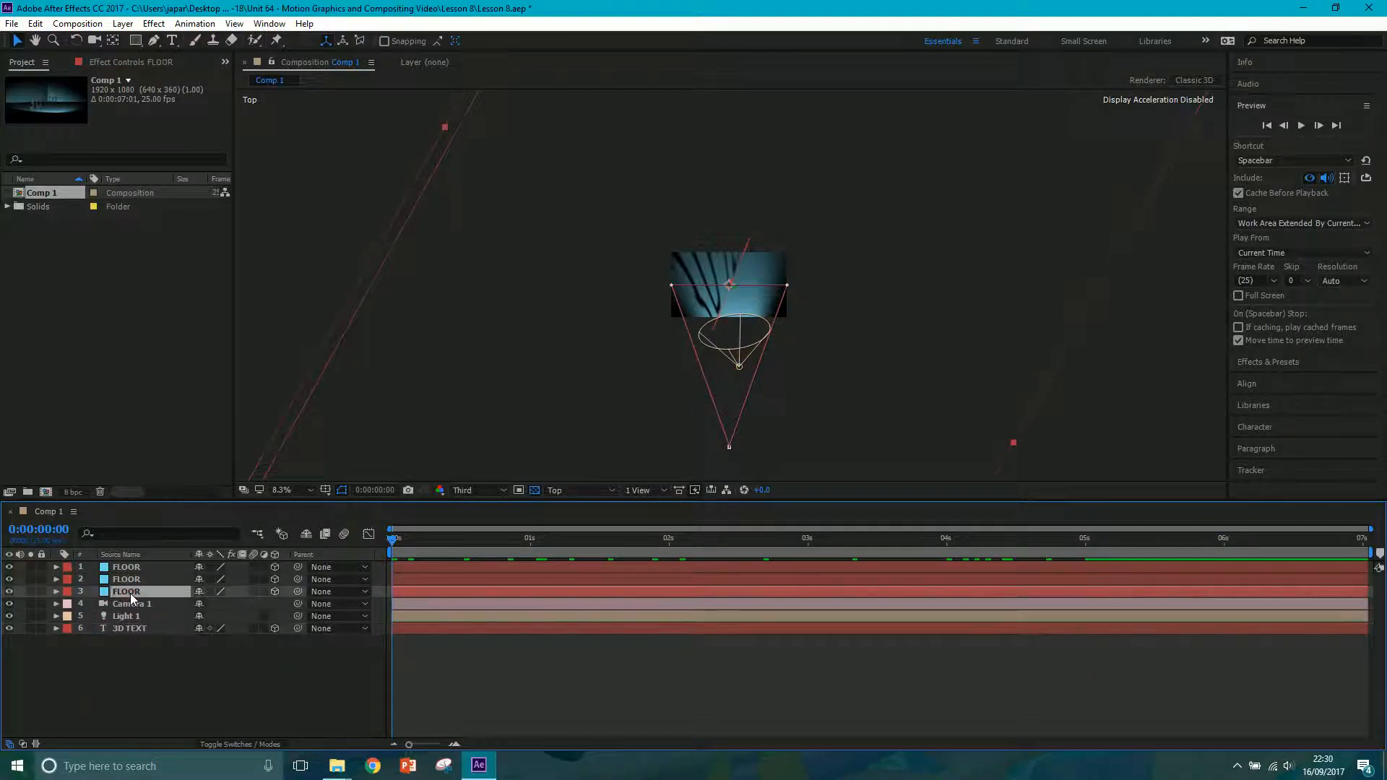
{"action": "scroll", "coordinate": [834, 295], "scroll_direction": "down", "scroll_amount": 4}
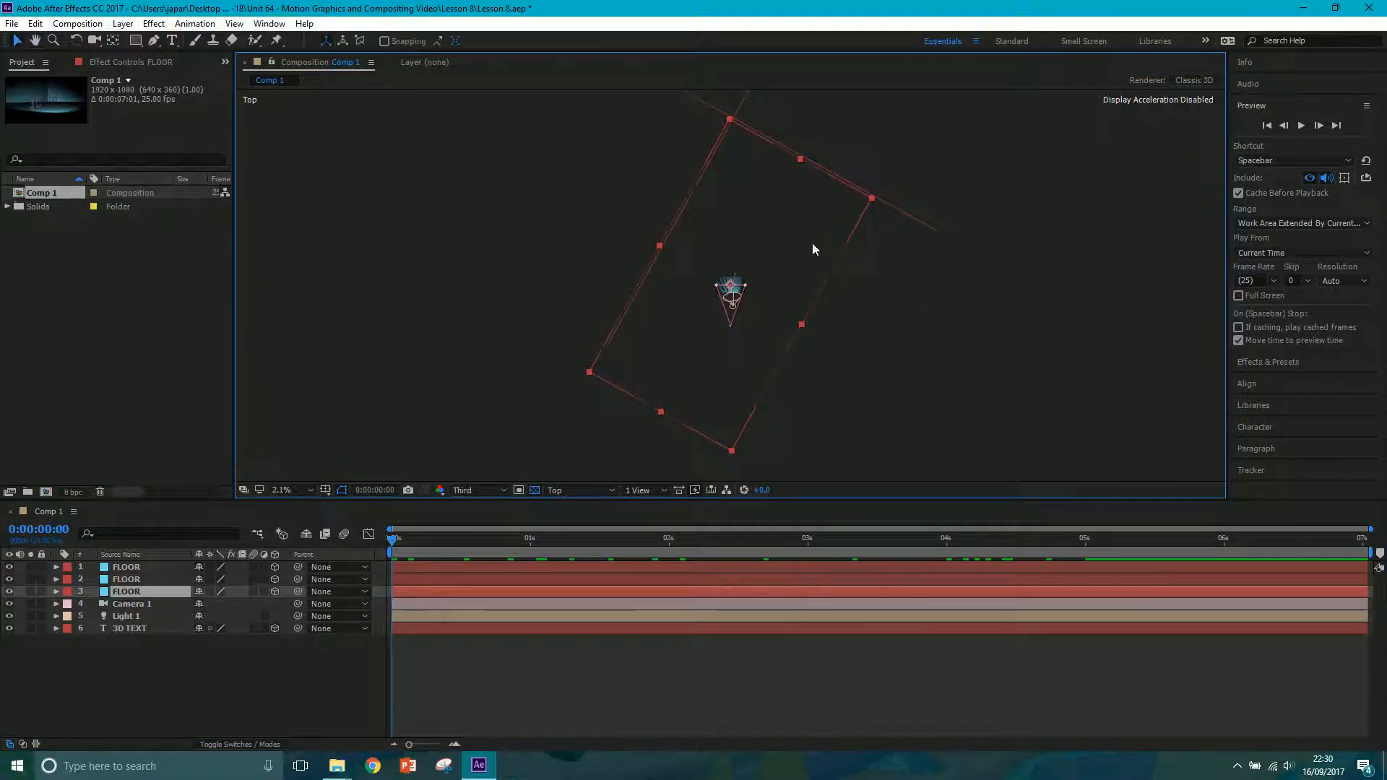
Rename the FLOOR solid in layer 2 to BW.
{"action": "left_click", "coordinate": [143, 579]}
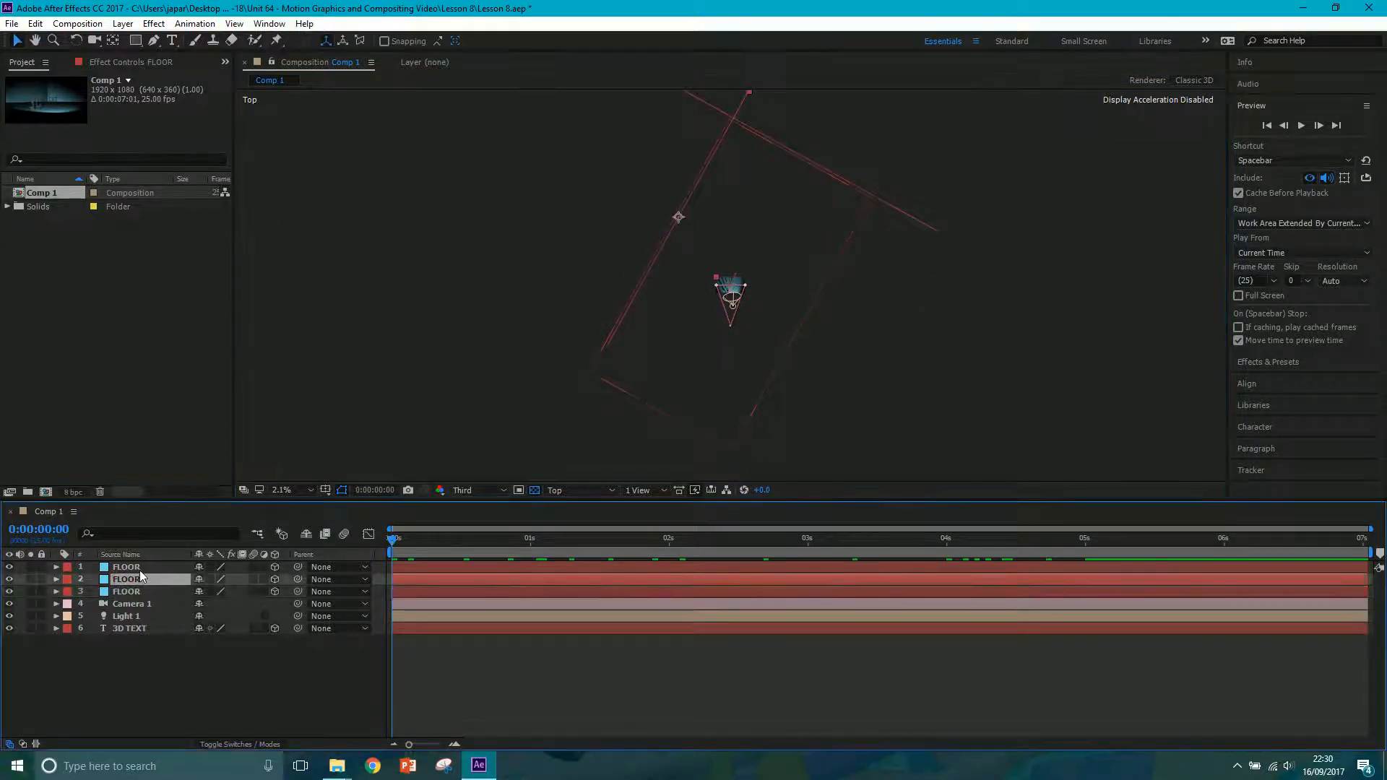
{"action": "right_click", "coordinate": [139, 578]}
{"action": "left_click", "coordinate": [182, 736]}
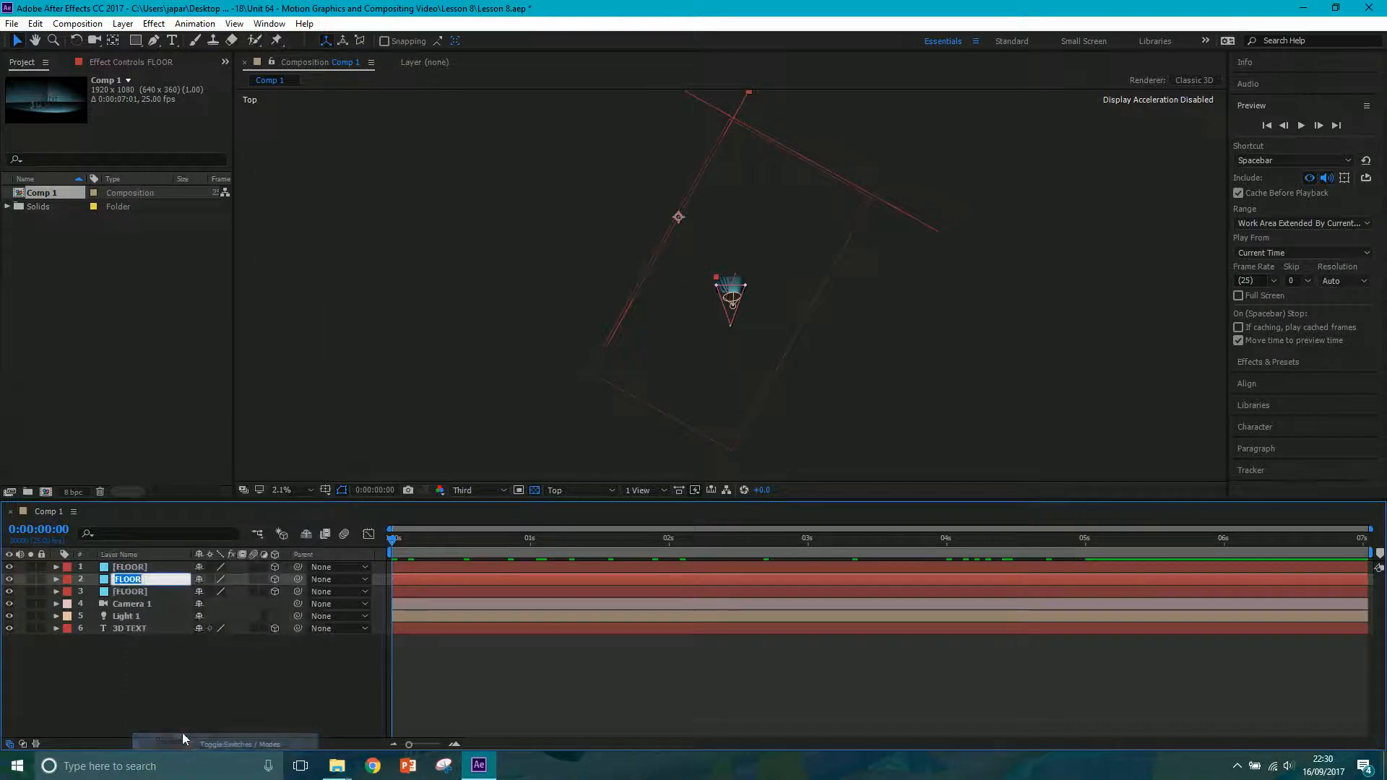
{"action": "type", "text": "BW"}
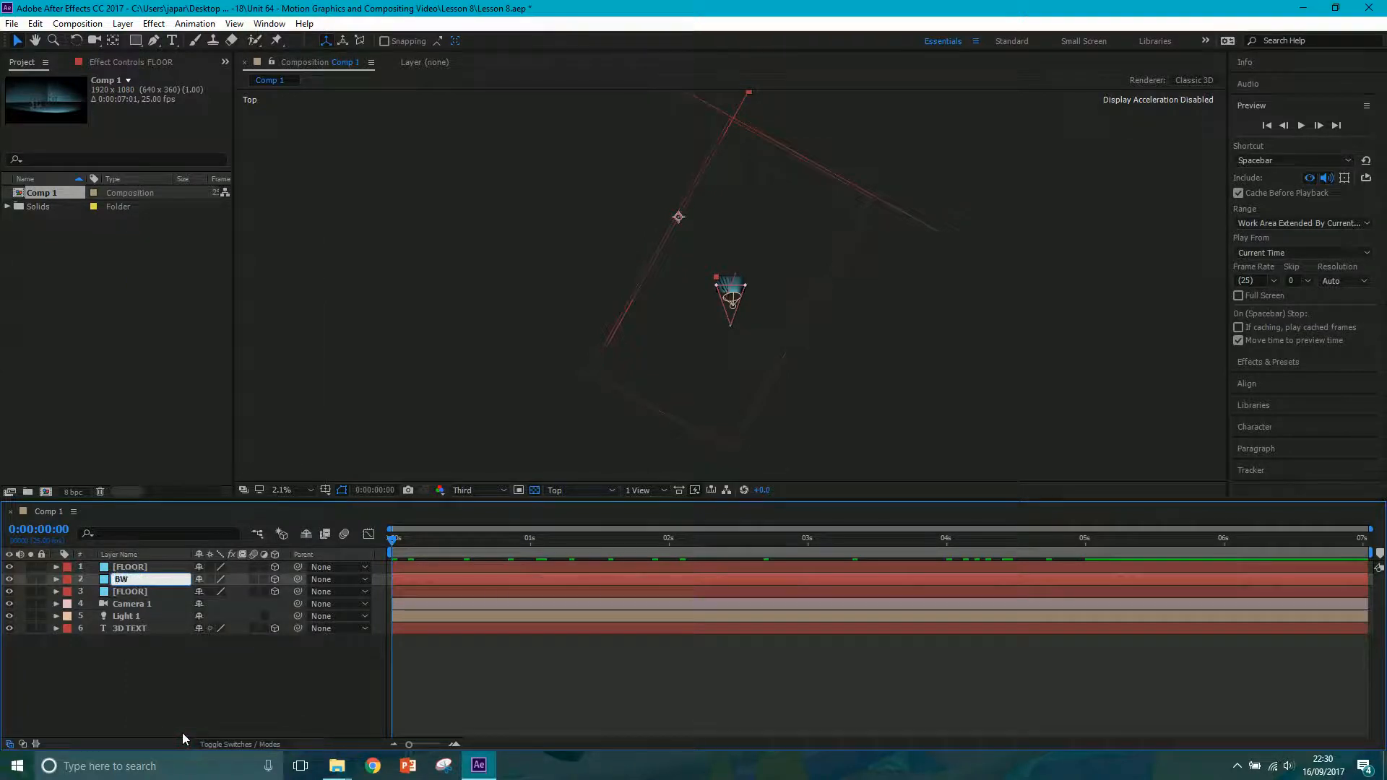
{"action": "key", "text": "Return"}
Rename the FLOOR solid in layer 1 to SW.
{"action": "left_click", "coordinate": [132, 566]}
{"action": "right_click", "coordinate": [131, 566]}
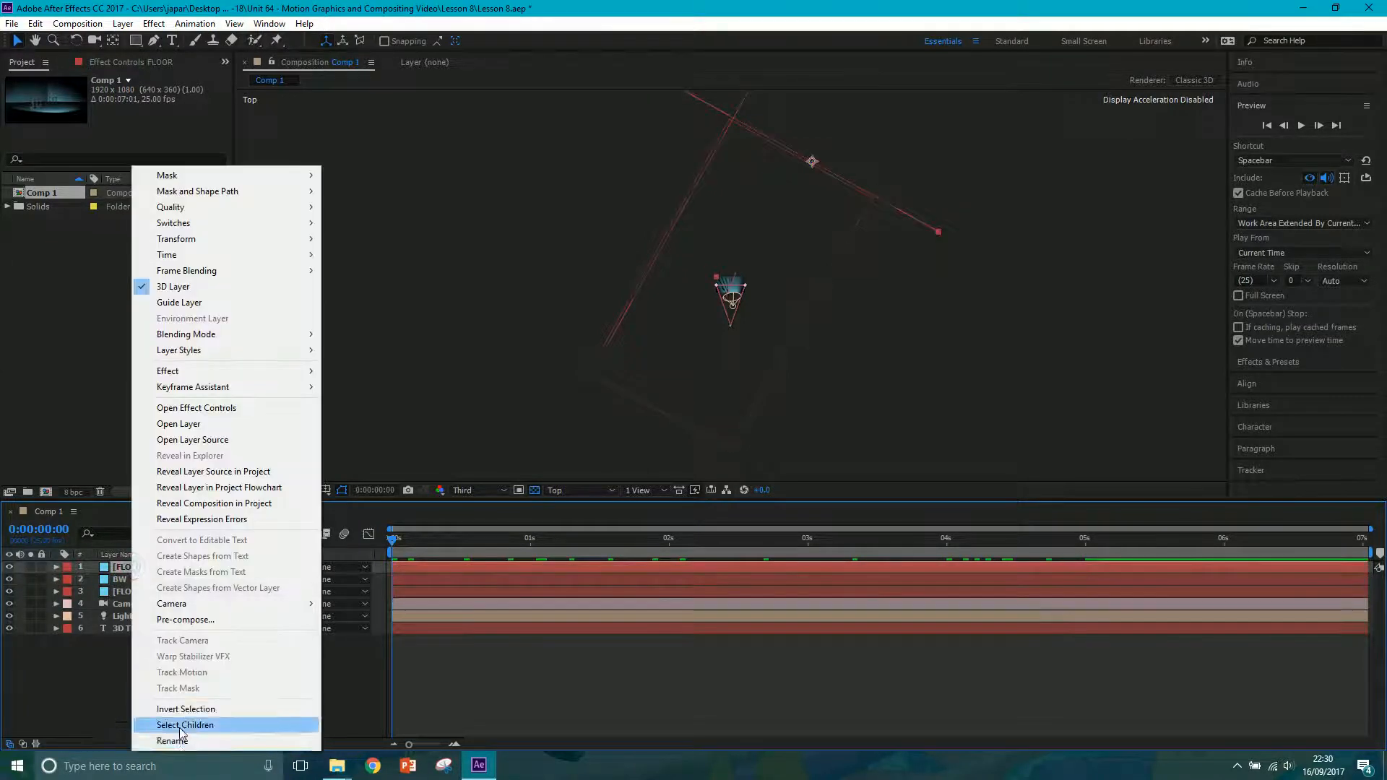
{"action": "left_click", "coordinate": [173, 740]}
{"action": "type", "text": "SW"}
{"action": "key", "text": "Return"}
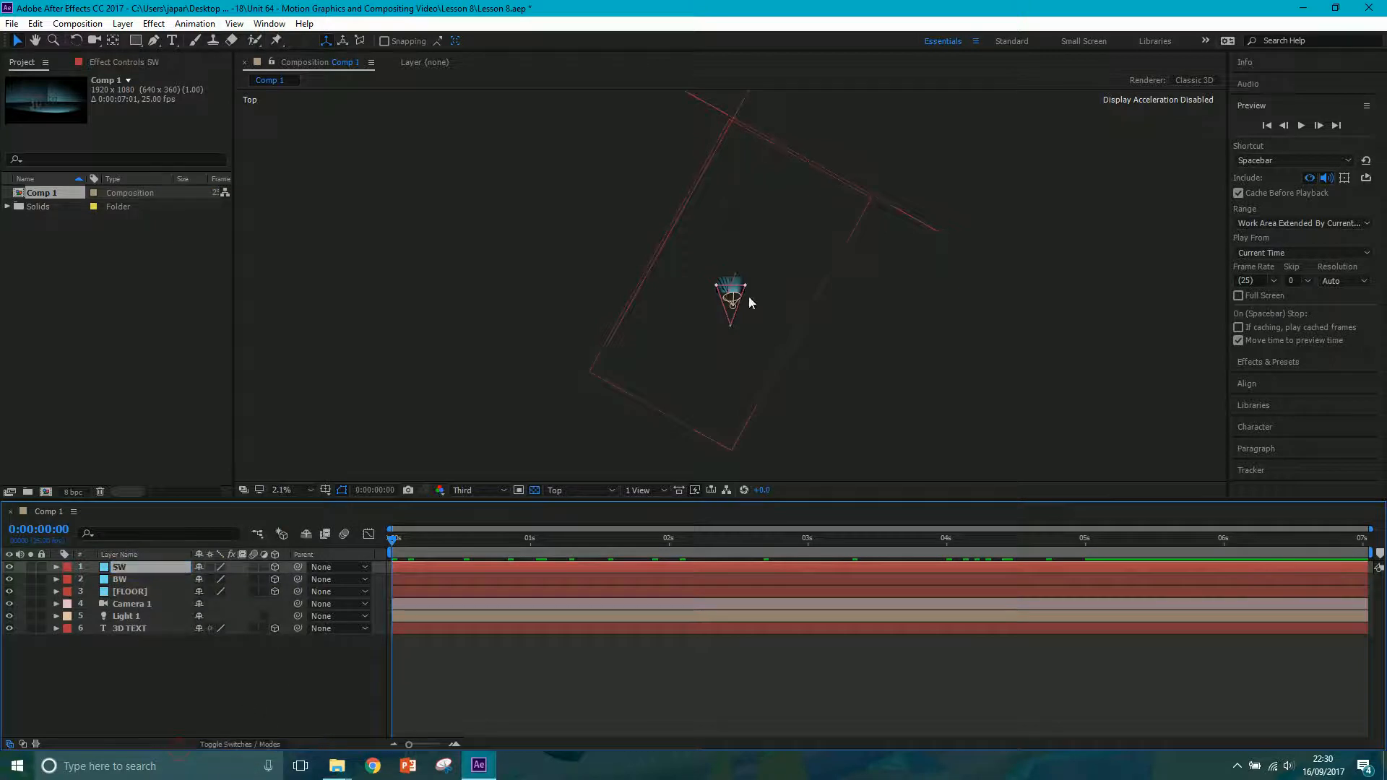
Start a new composition with a duration of 0:00:07:00.
{"action": "left_click", "coordinate": [748, 297]}
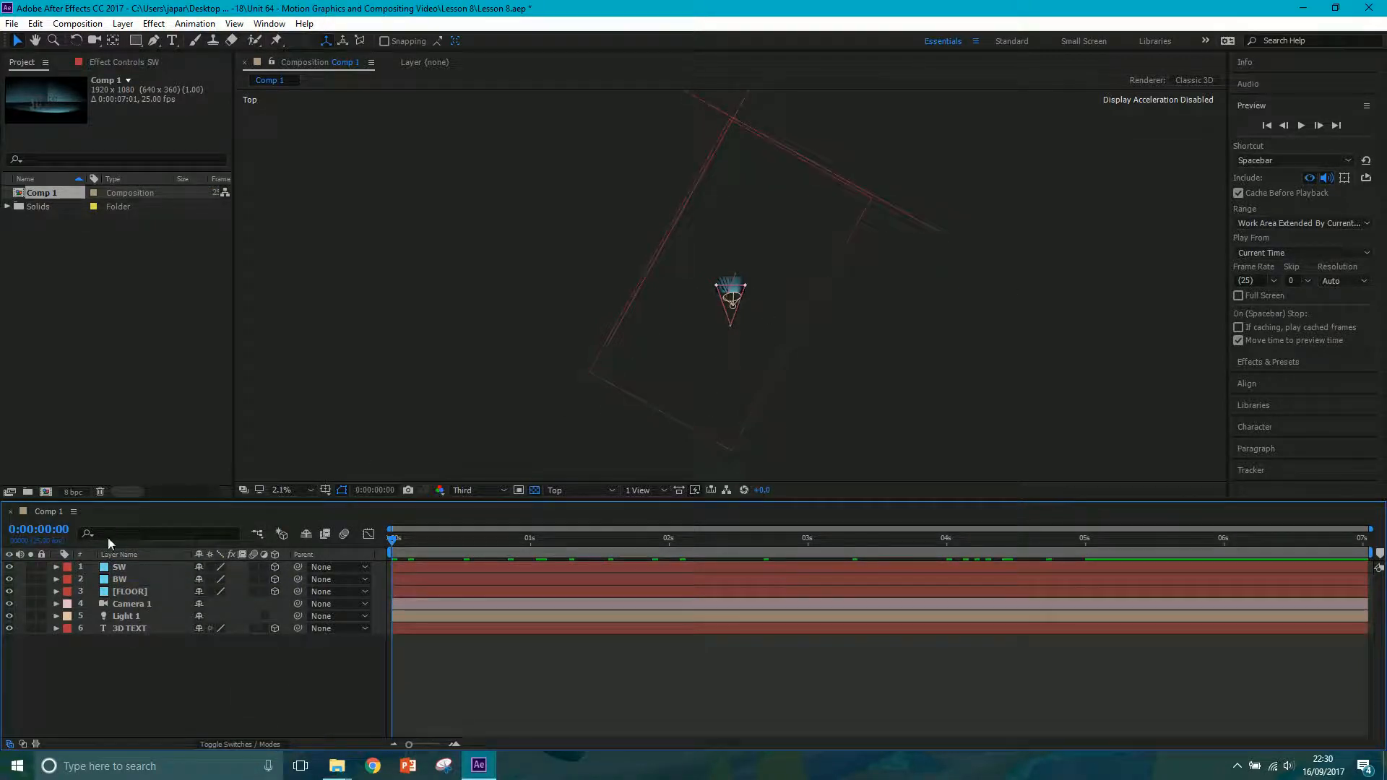
{"action": "left_click", "coordinate": [128, 625]}
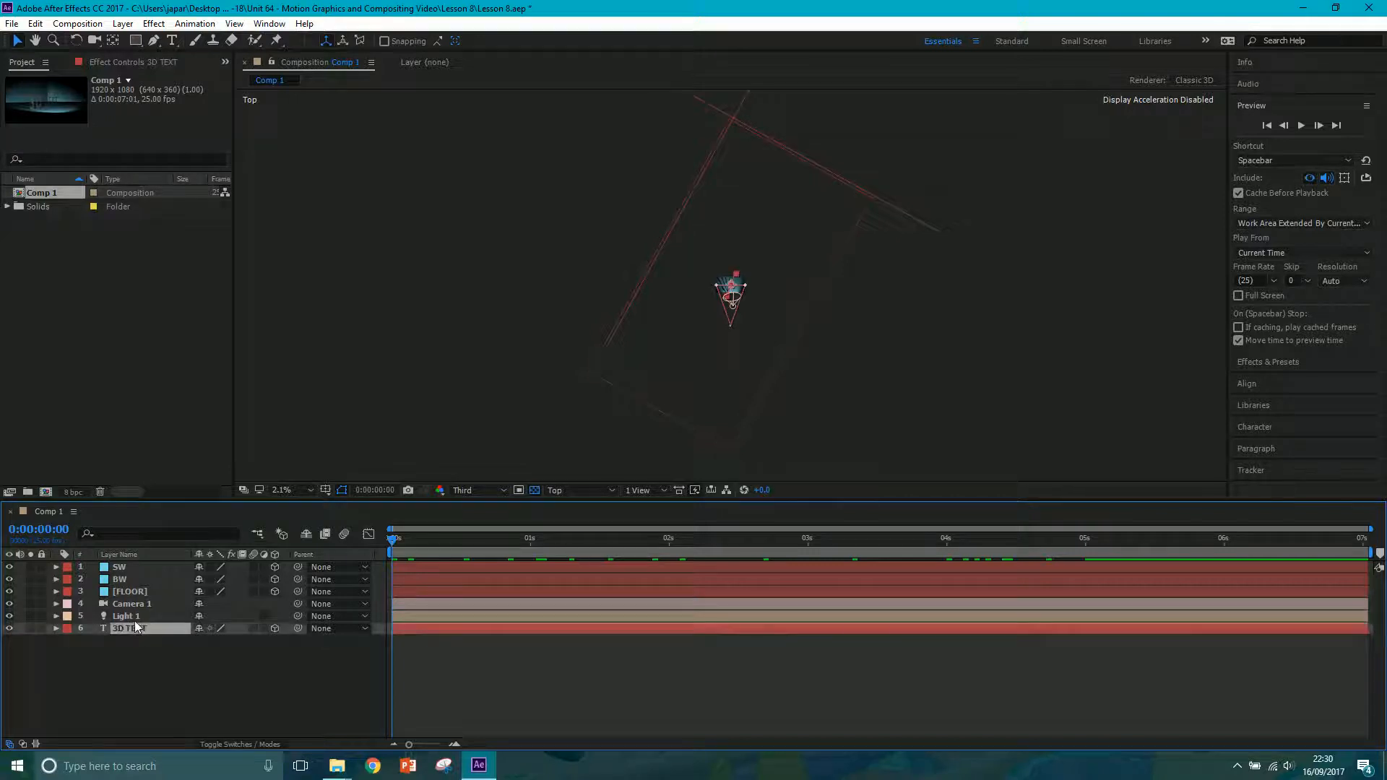
{"action": "left_click", "coordinate": [84, 27]}
{"action": "left_click", "coordinate": [97, 39]}
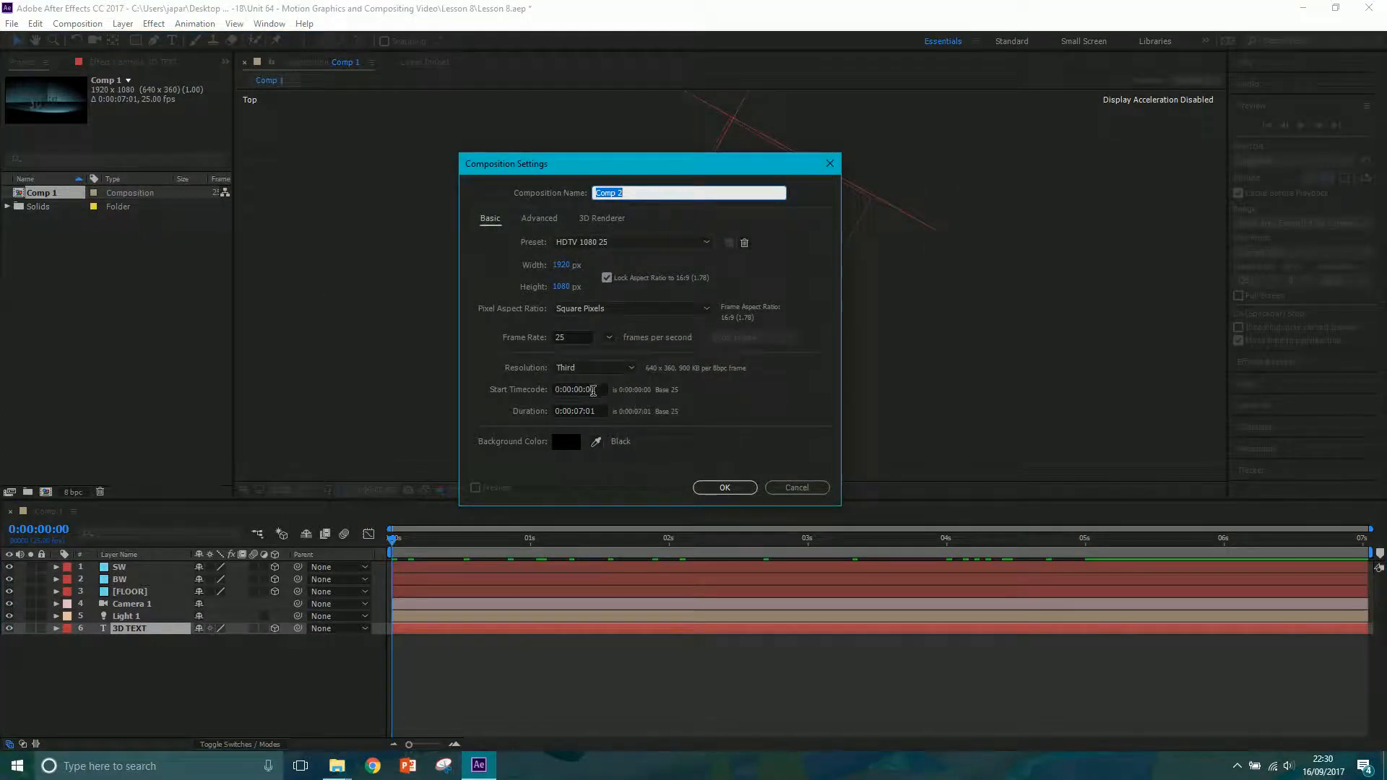
{"action": "left_click", "coordinate": [596, 411]}
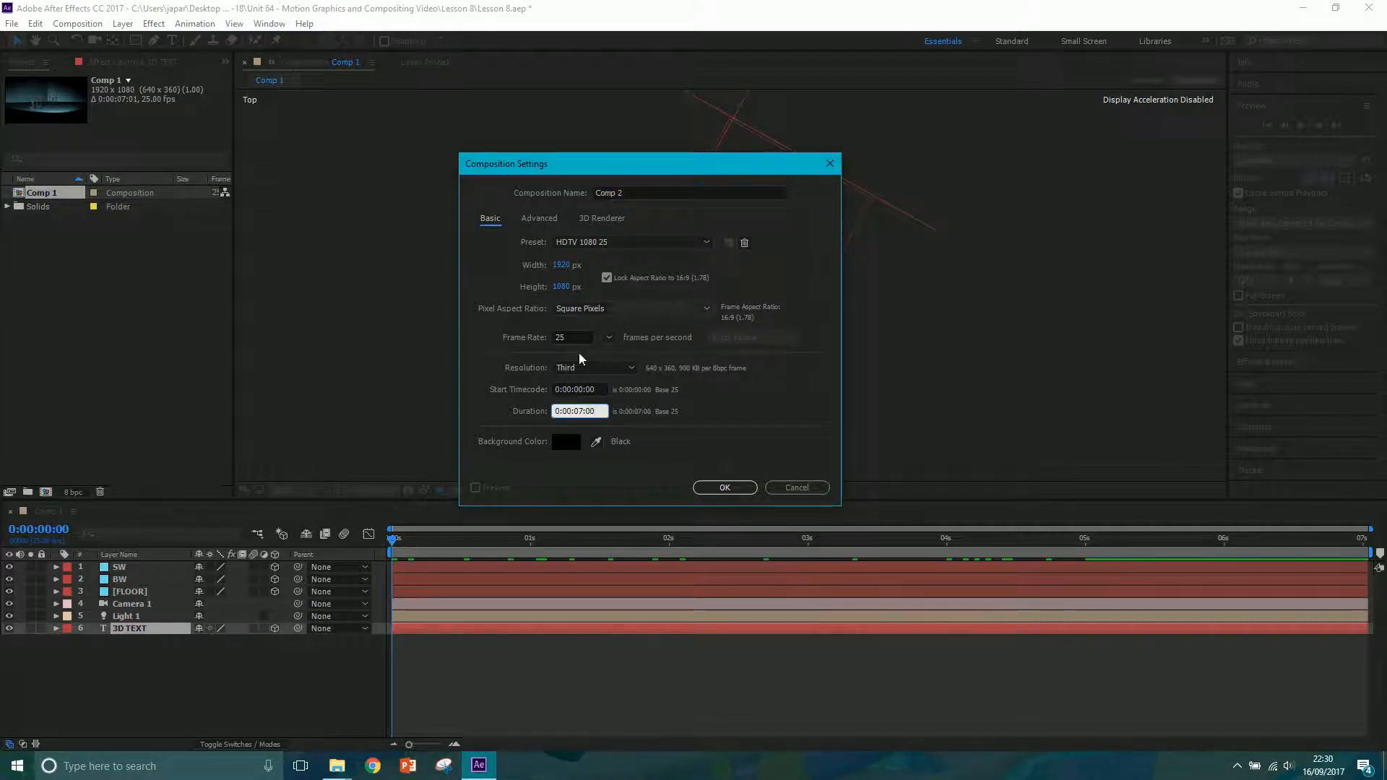
Choose Ray-traced 3D as the renderer for the new composition.
{"action": "left_click", "coordinate": [597, 218]}
{"action": "left_click", "coordinate": [570, 278]}
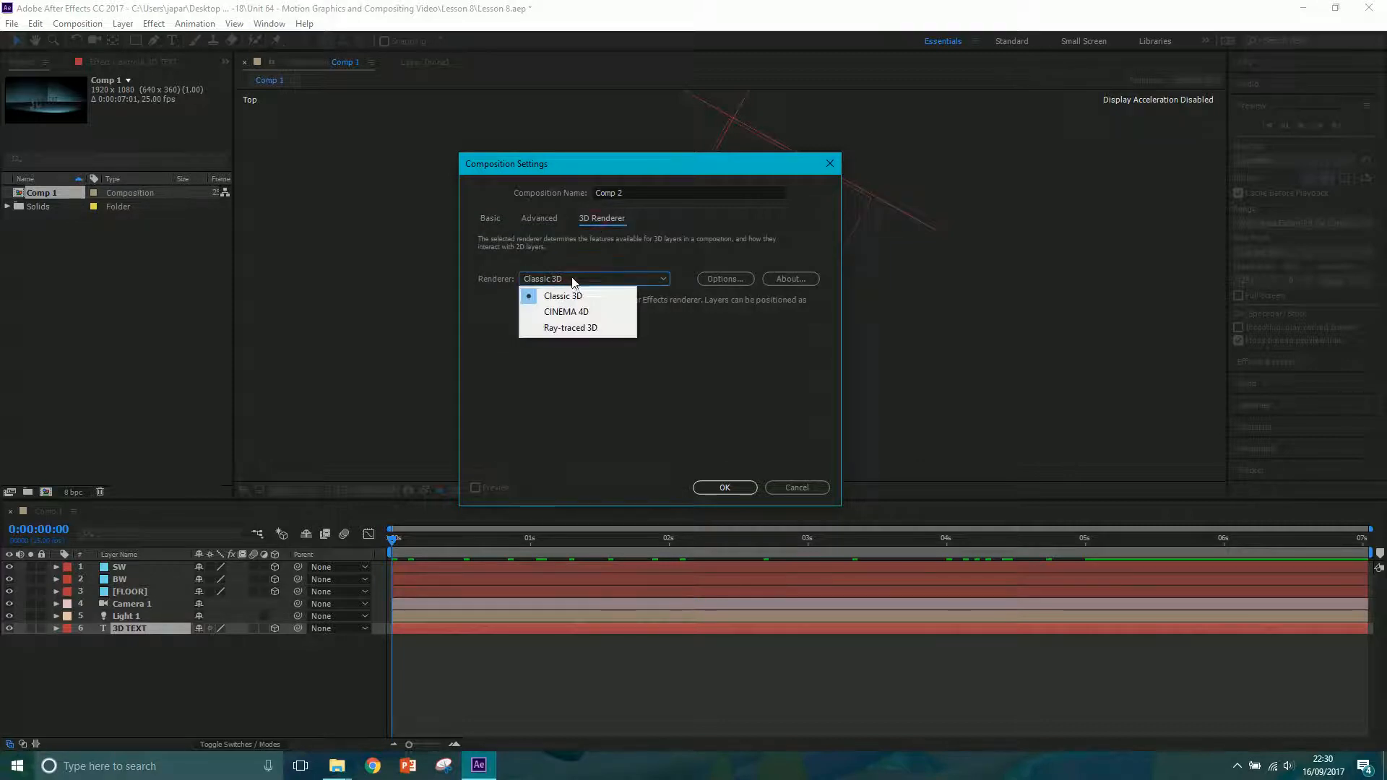
{"action": "left_click", "coordinate": [578, 329]}
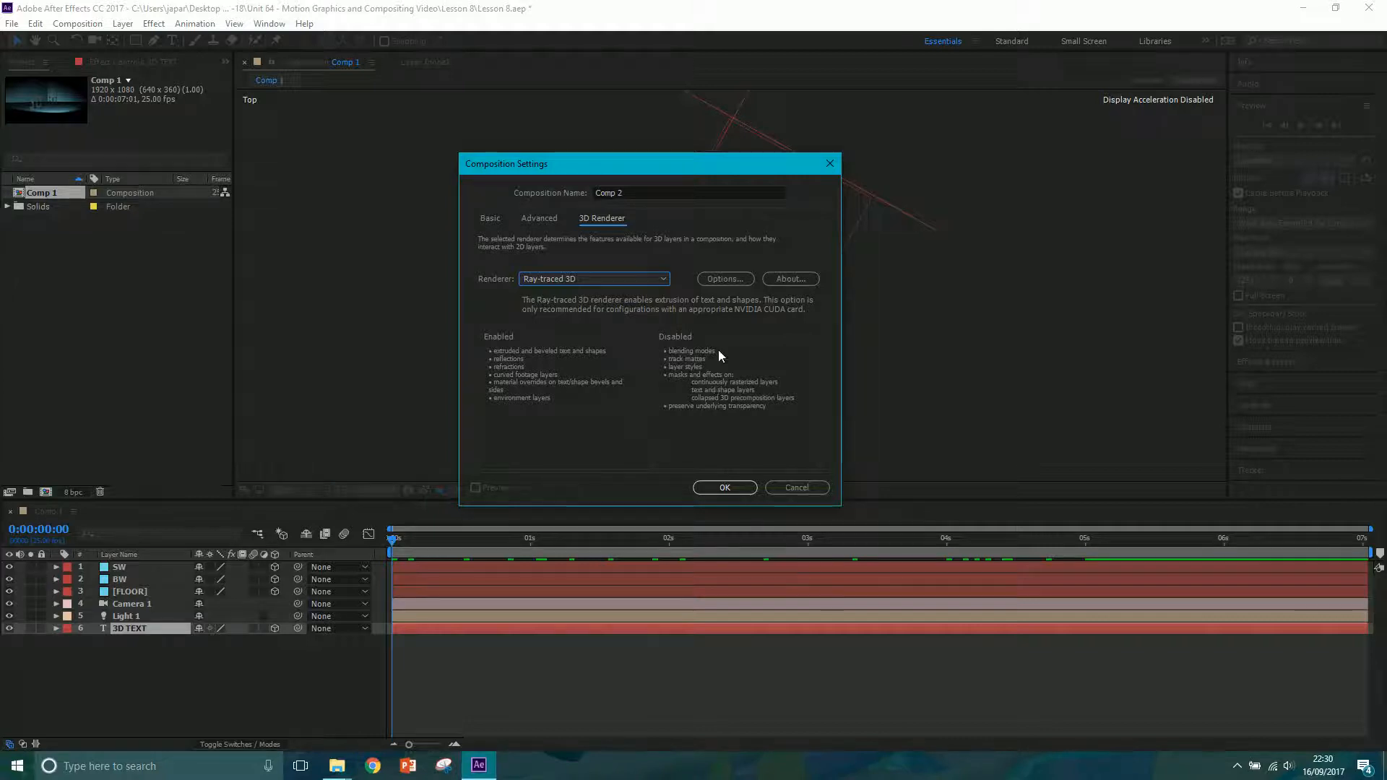
In the Ray-traced 3D renderer options, set the Ray-tracing Quality to 2 and accept the options.
{"action": "left_click", "coordinate": [716, 280]}
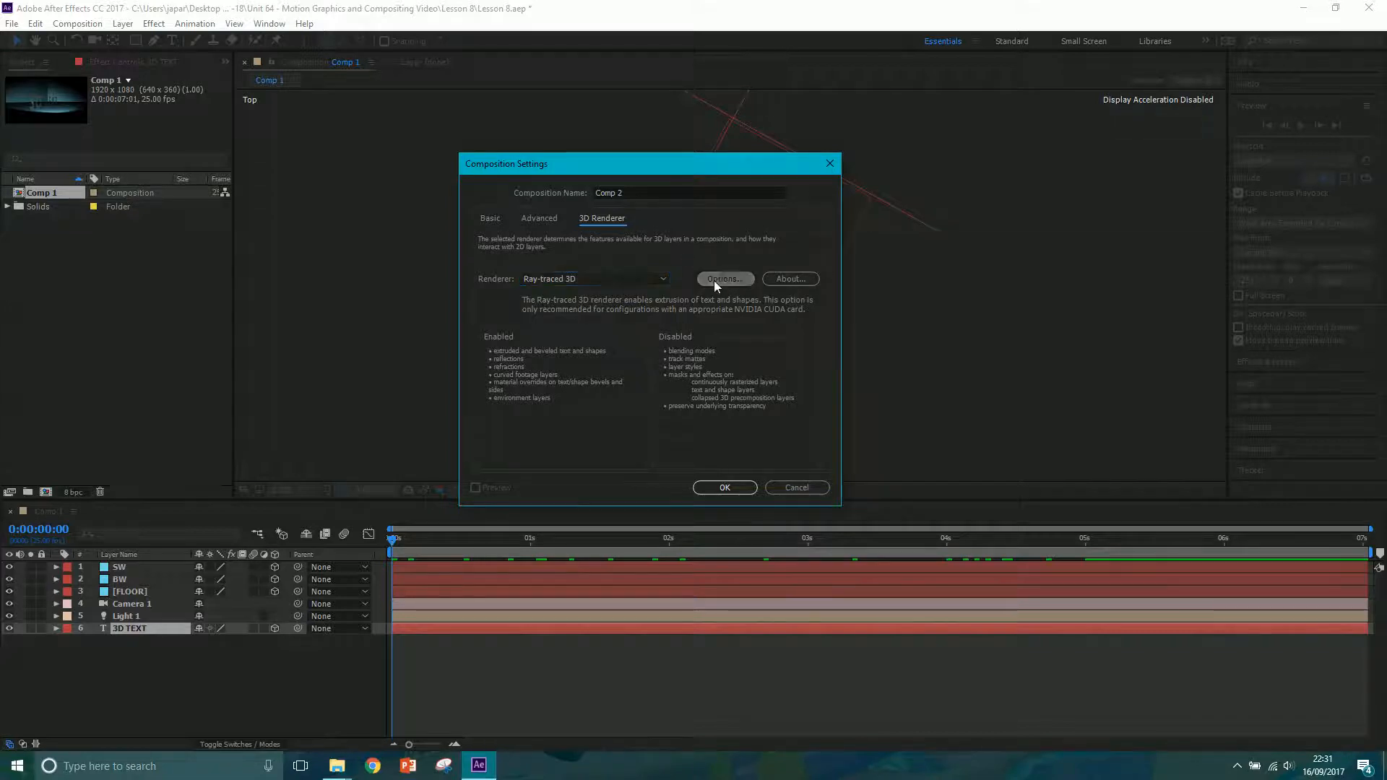
{"action": "mouse_move", "coordinate": [110, 11]}
{"action": "left_mouse_down"}
{"action": "mouse_move", "coordinate": [372, 119]}
{"action": "mouse_move", "coordinate": [370, 132]}
{"action": "left_mouse_up"}
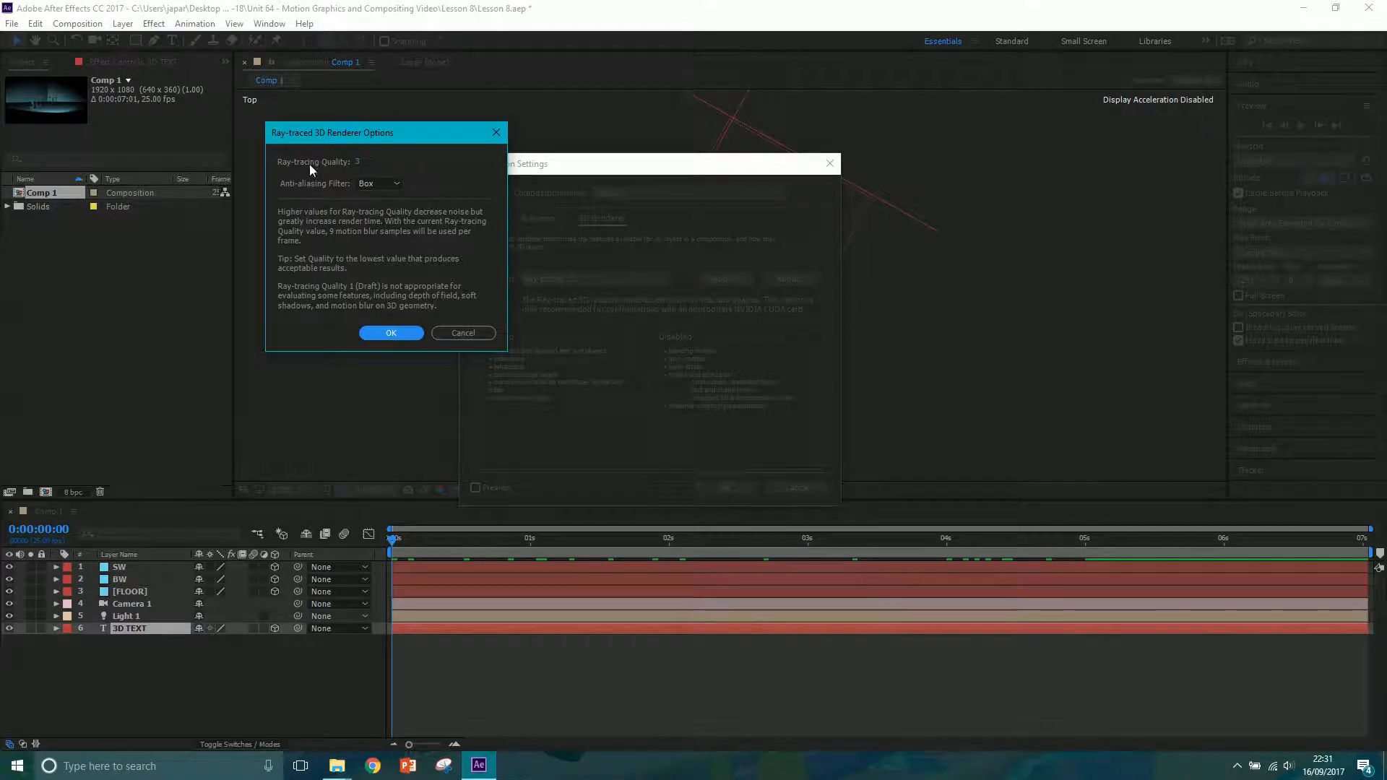
{"action": "mouse_move", "coordinate": [361, 161]}
{"action": "left_mouse_down"}
{"action": "mouse_move", "coordinate": [643, 150]}
{"action": "mouse_move", "coordinate": [382, 164]}
{"action": "mouse_move", "coordinate": [397, 164]}
{"action": "left_mouse_up"}
{"action": "left_click", "coordinate": [360, 162]}
{"action": "type", "text": "3"}
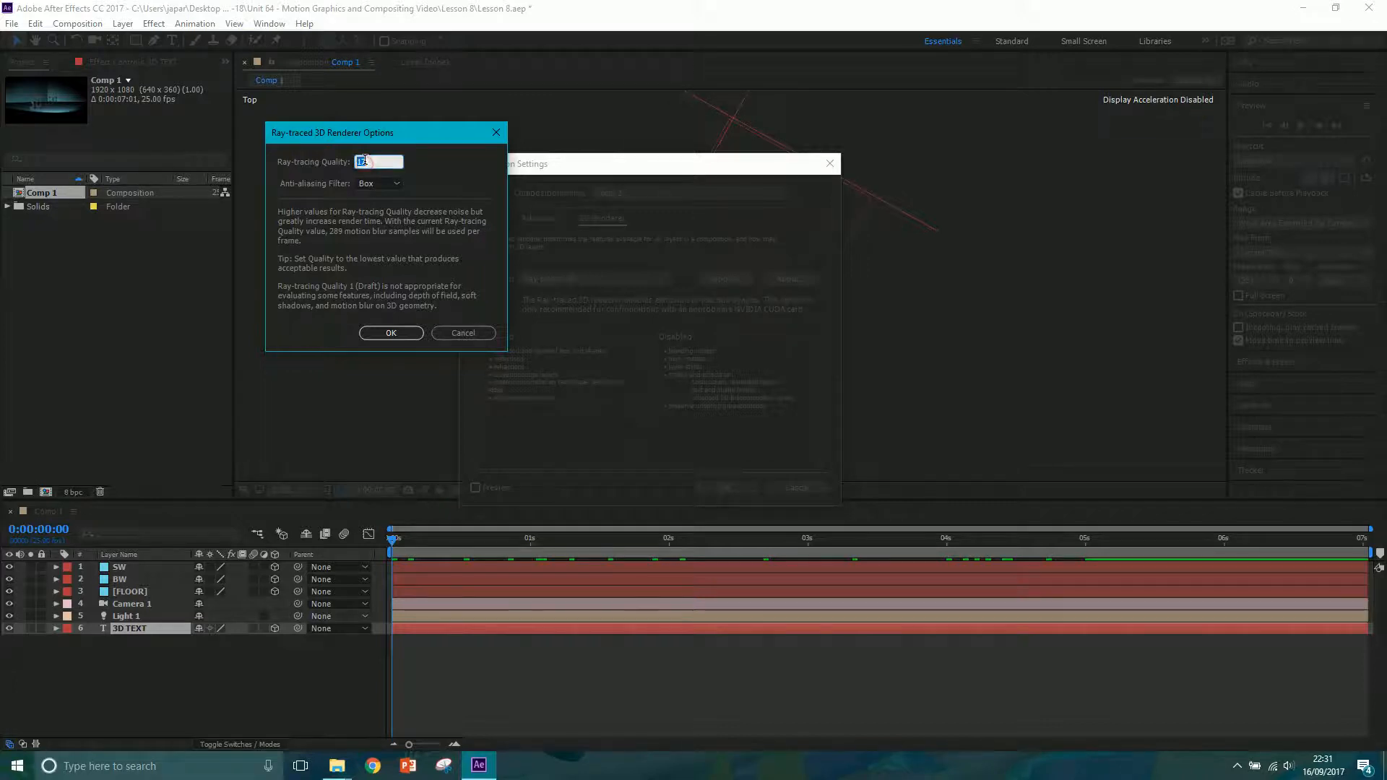
{"action": "key", "text": "Return"}
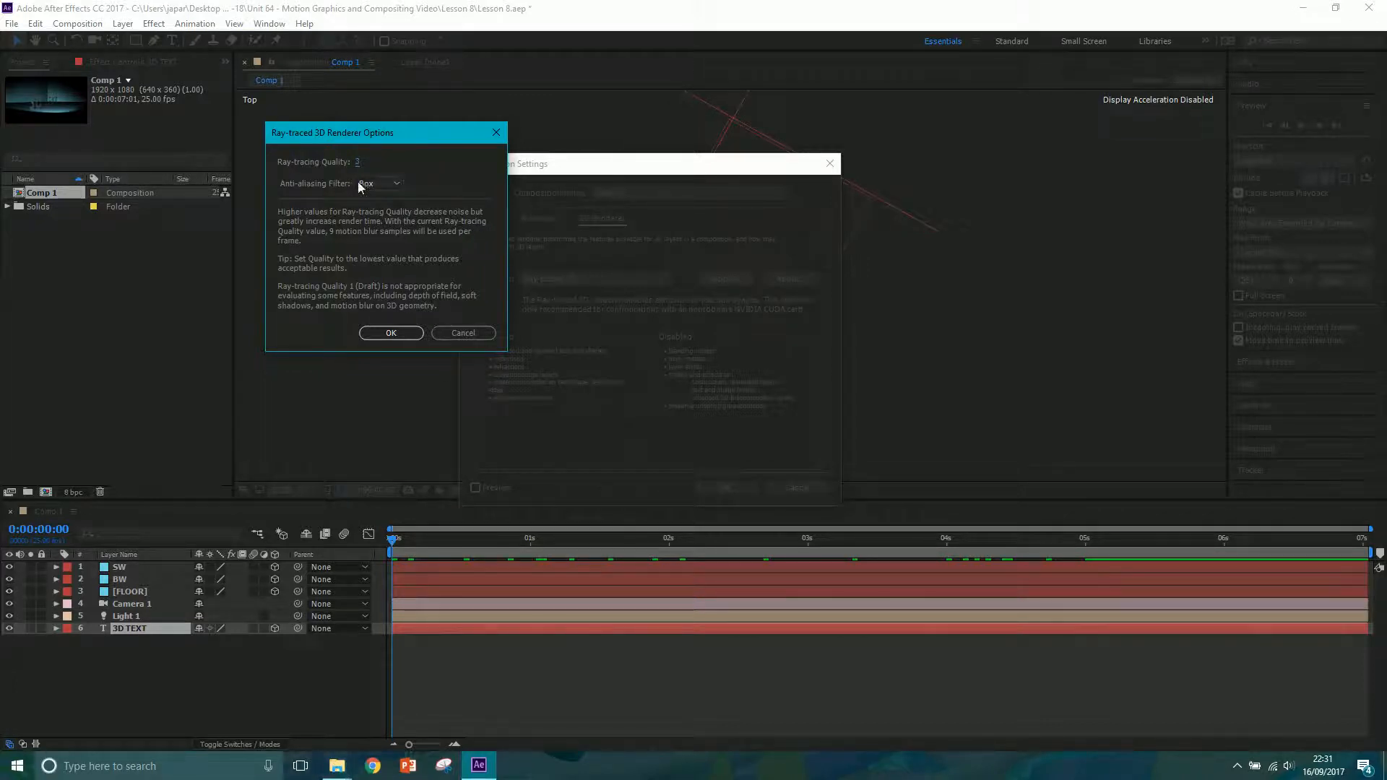
{"action": "left_click", "coordinate": [359, 163]}
{"action": "type", "text": "6"}
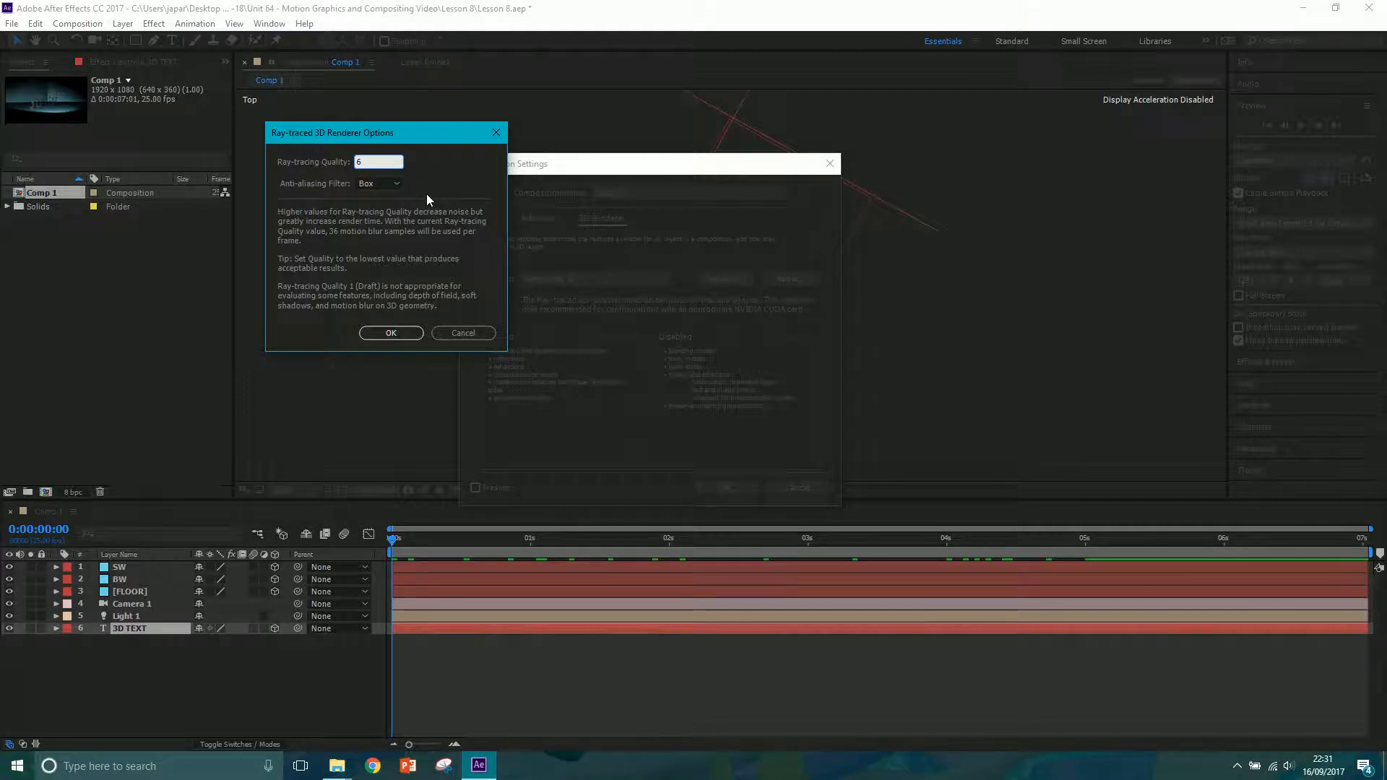
{"action": "left_click", "coordinate": [383, 184]}
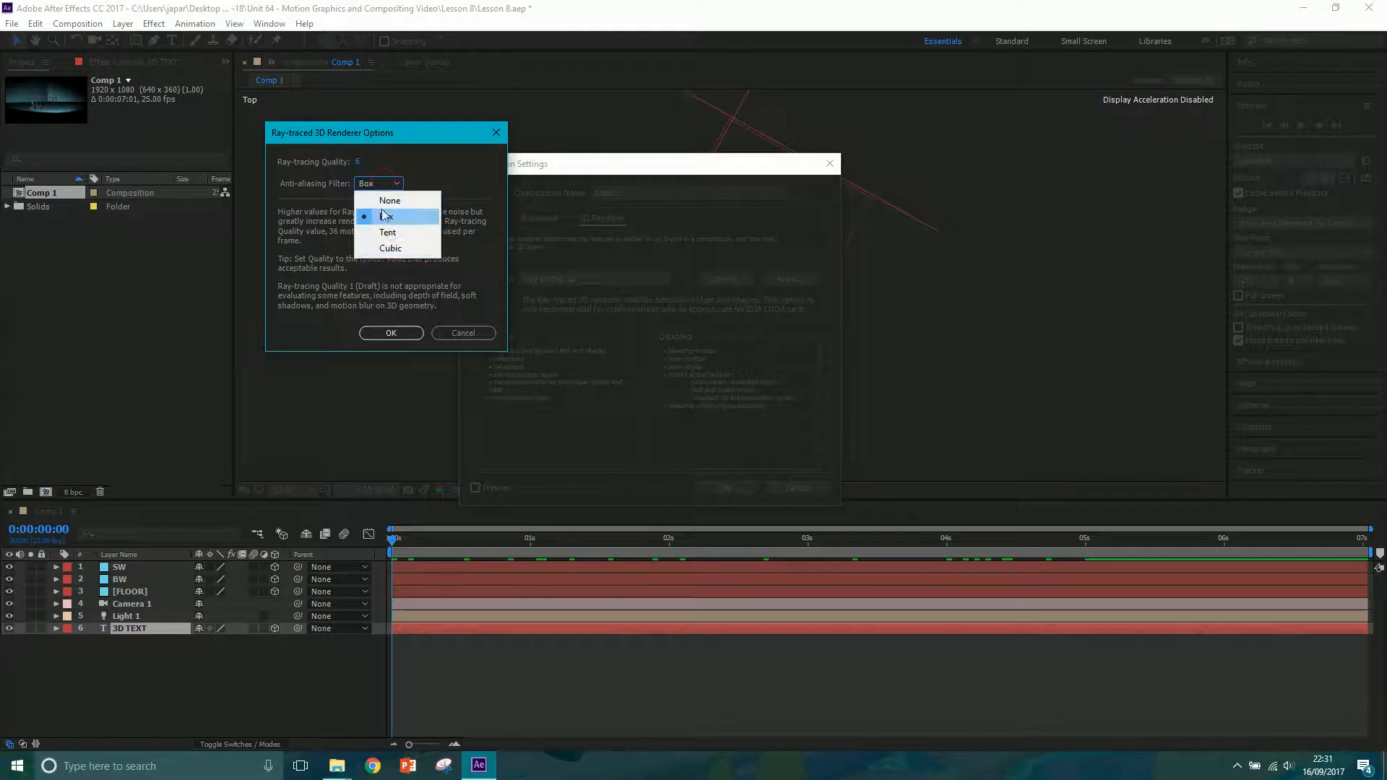
{"action": "left_click", "coordinate": [357, 161]}
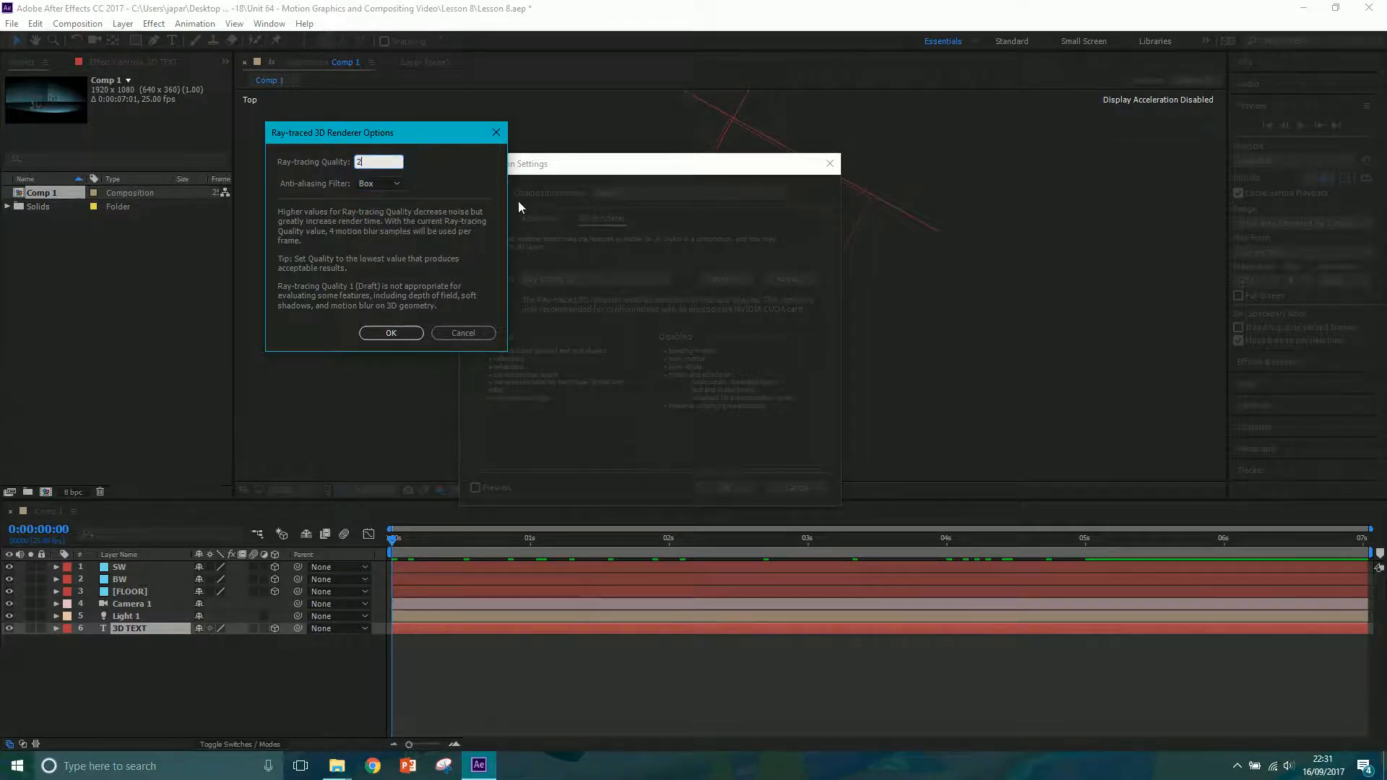
{"action": "key", "text": "Return"}
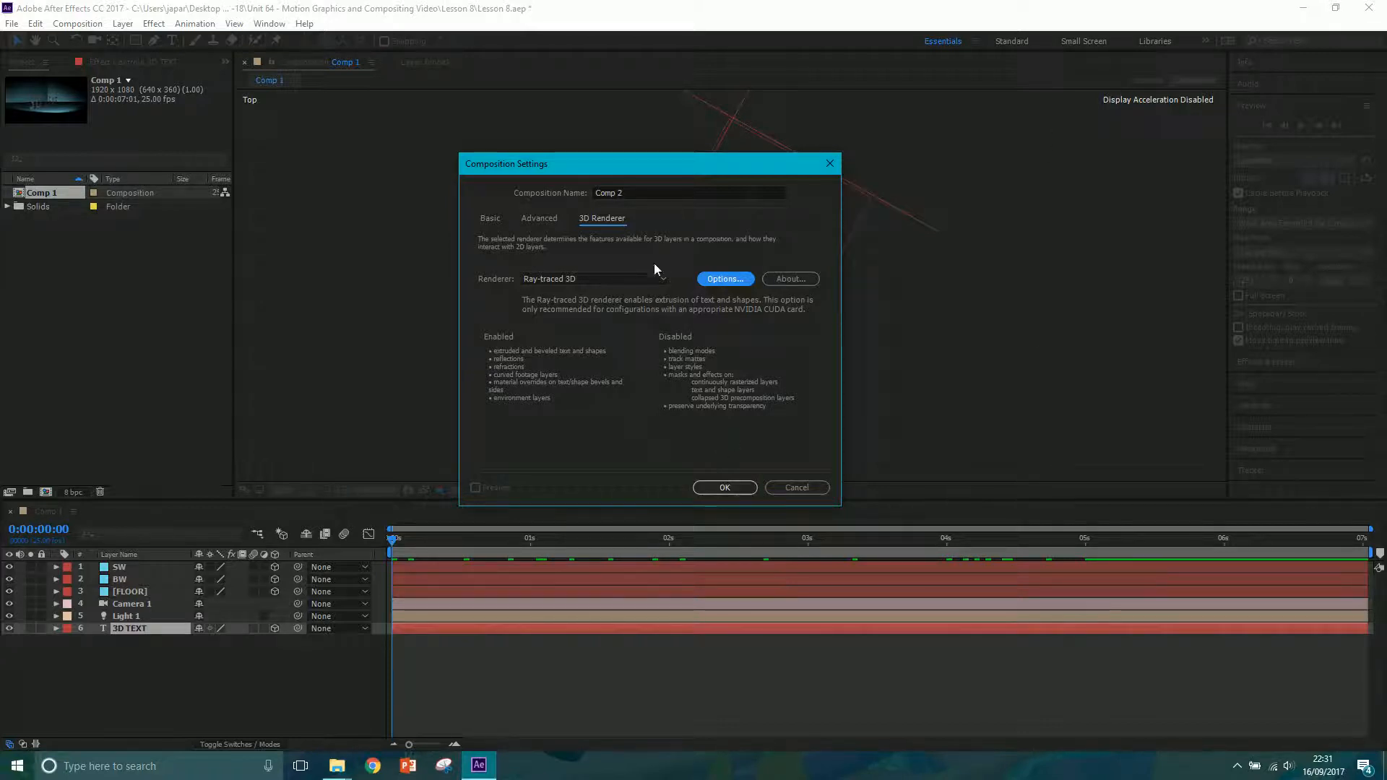
Name the new composition 3D TEXT and create it.
{"action": "left_click", "coordinate": [636, 194]}
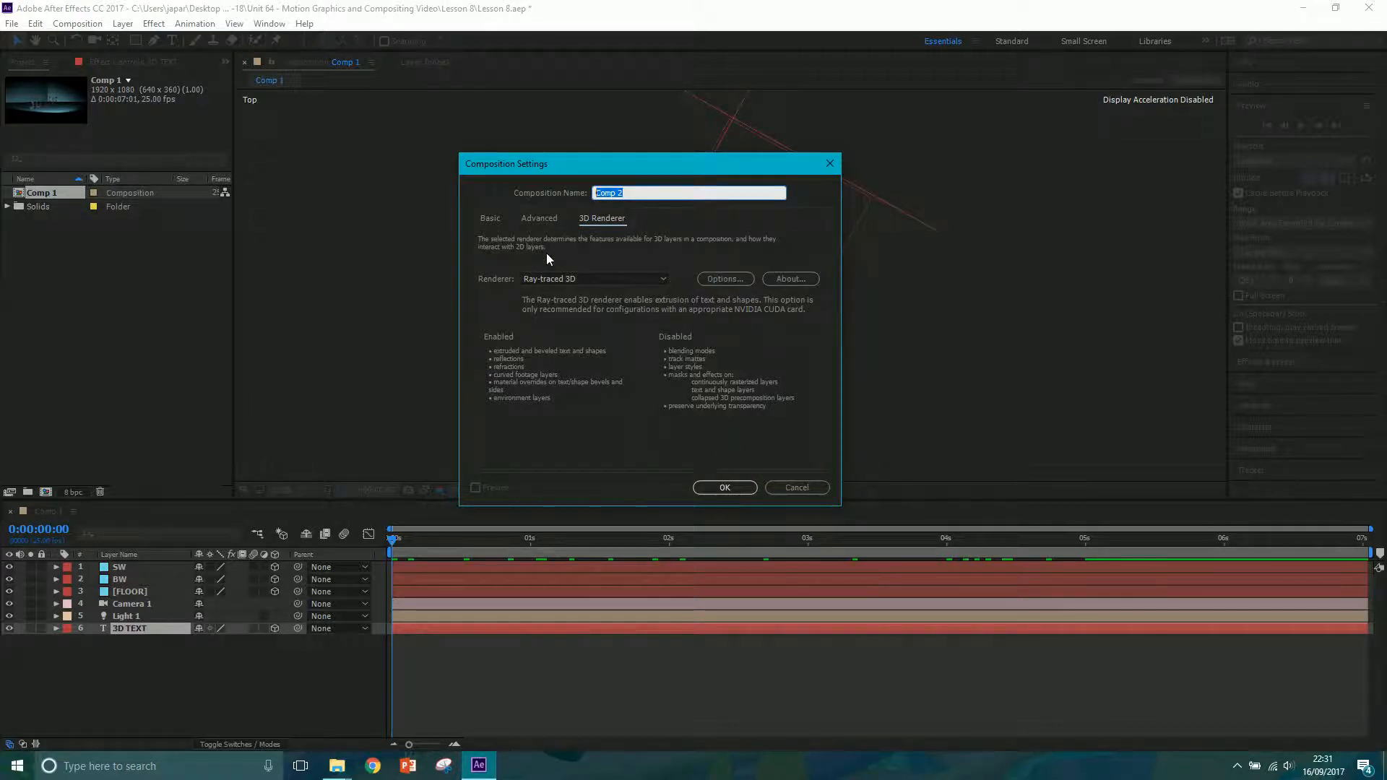
{"action": "type", "text": "3D TEXT"}
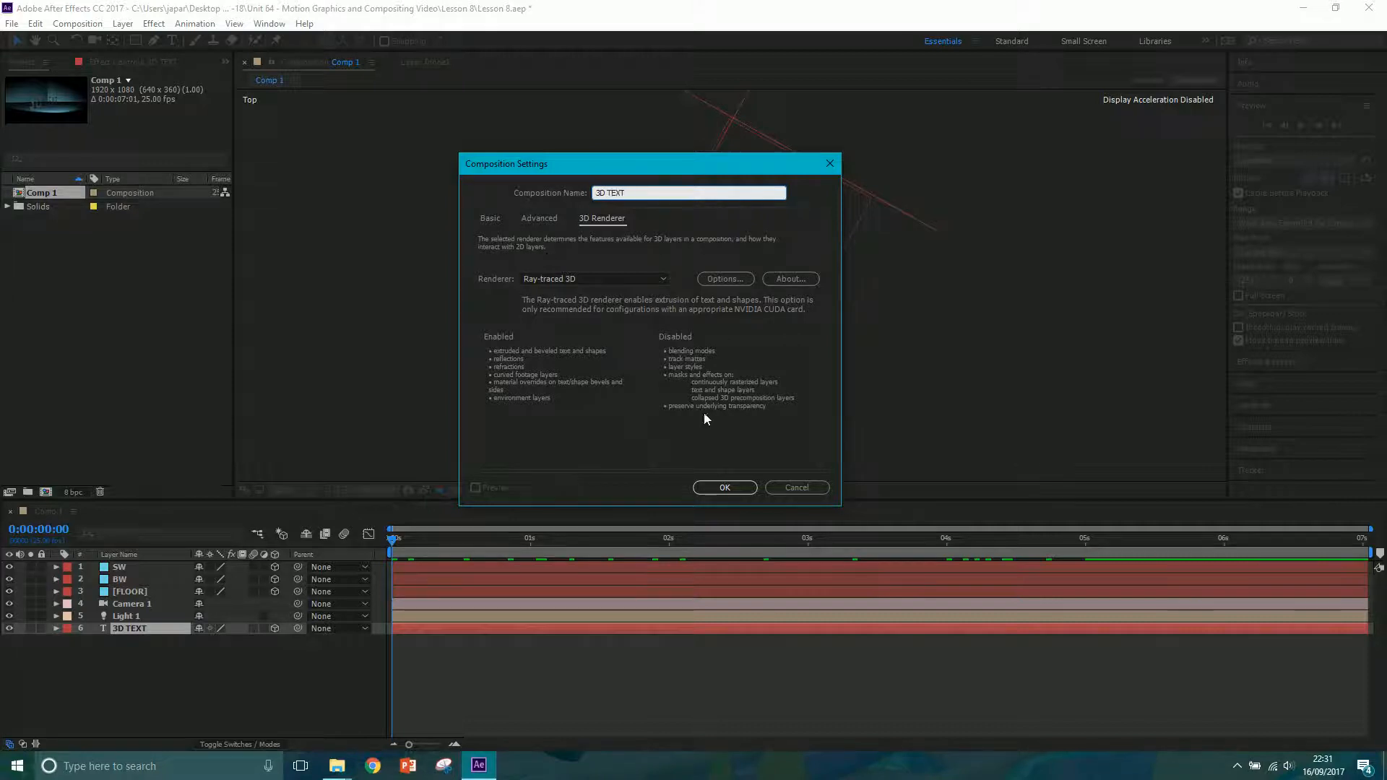
{"action": "left_click", "coordinate": [725, 488]}
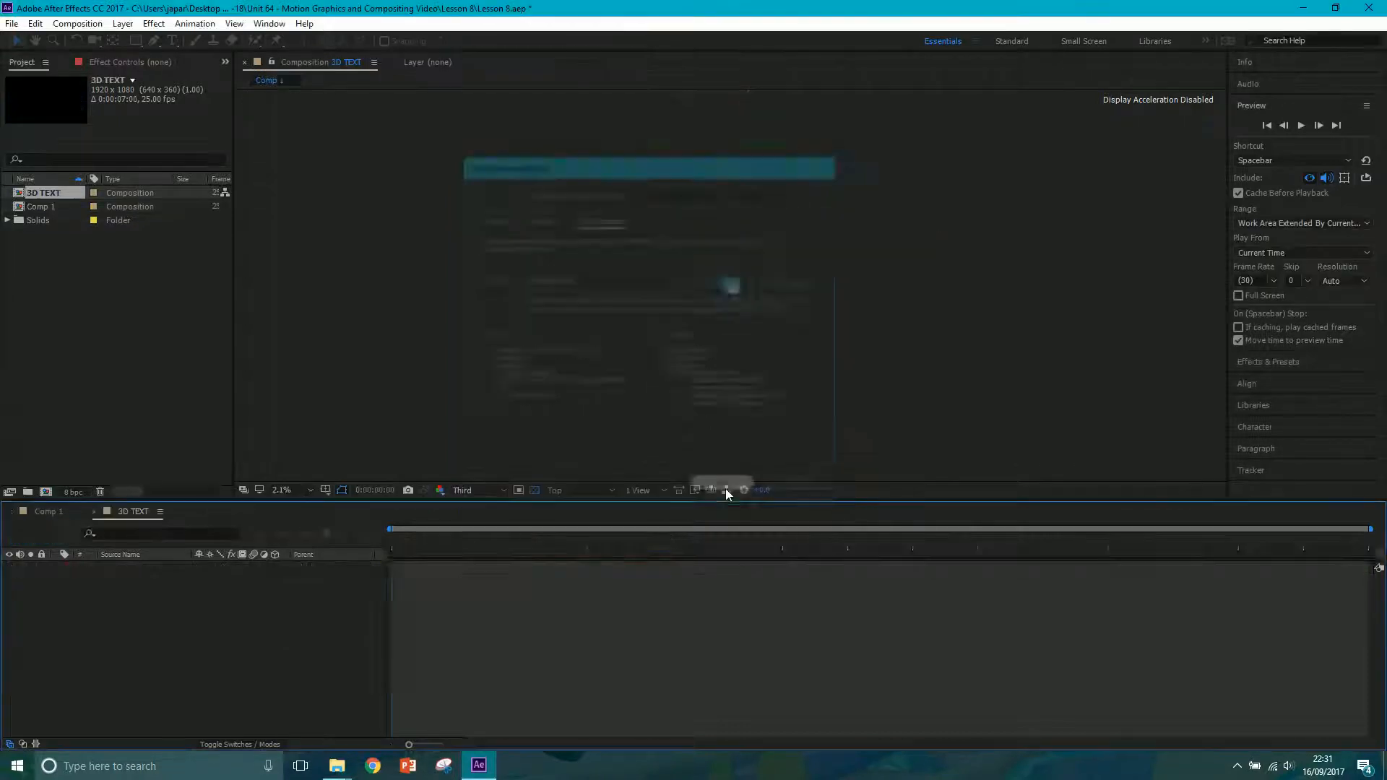
Fit the composition view to the viewer and turn off the transparency grid.
{"action": "left_click", "coordinate": [308, 490]}
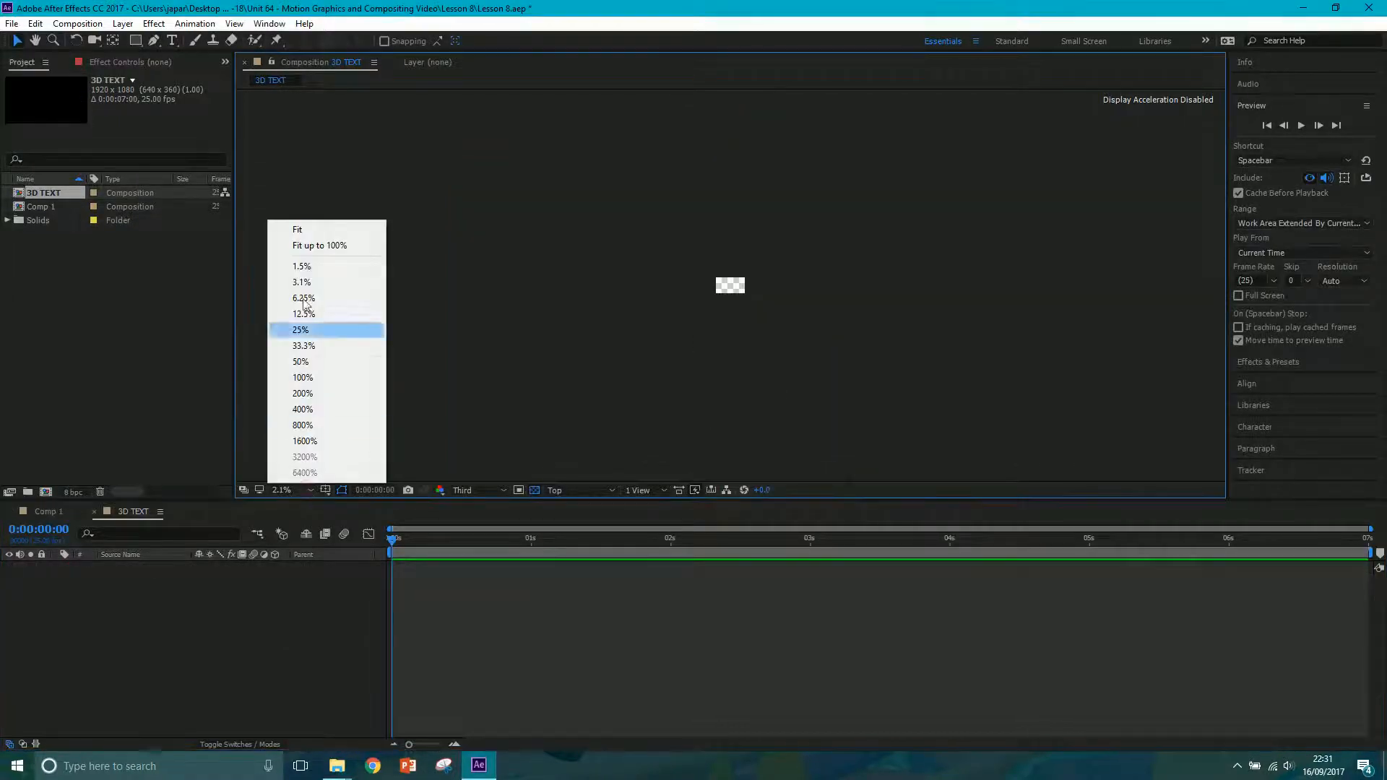
{"action": "left_click", "coordinate": [306, 229]}
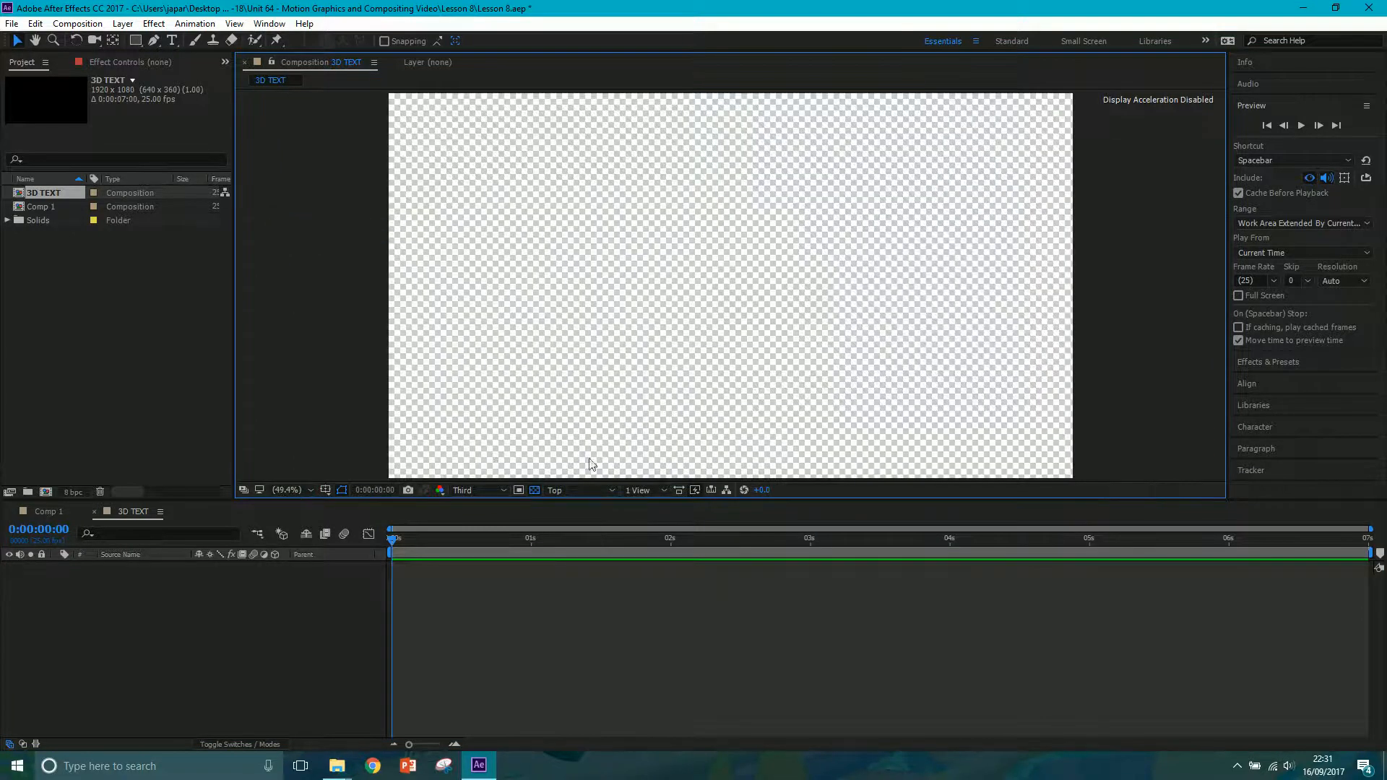
{"action": "left_click", "coordinate": [534, 490]}
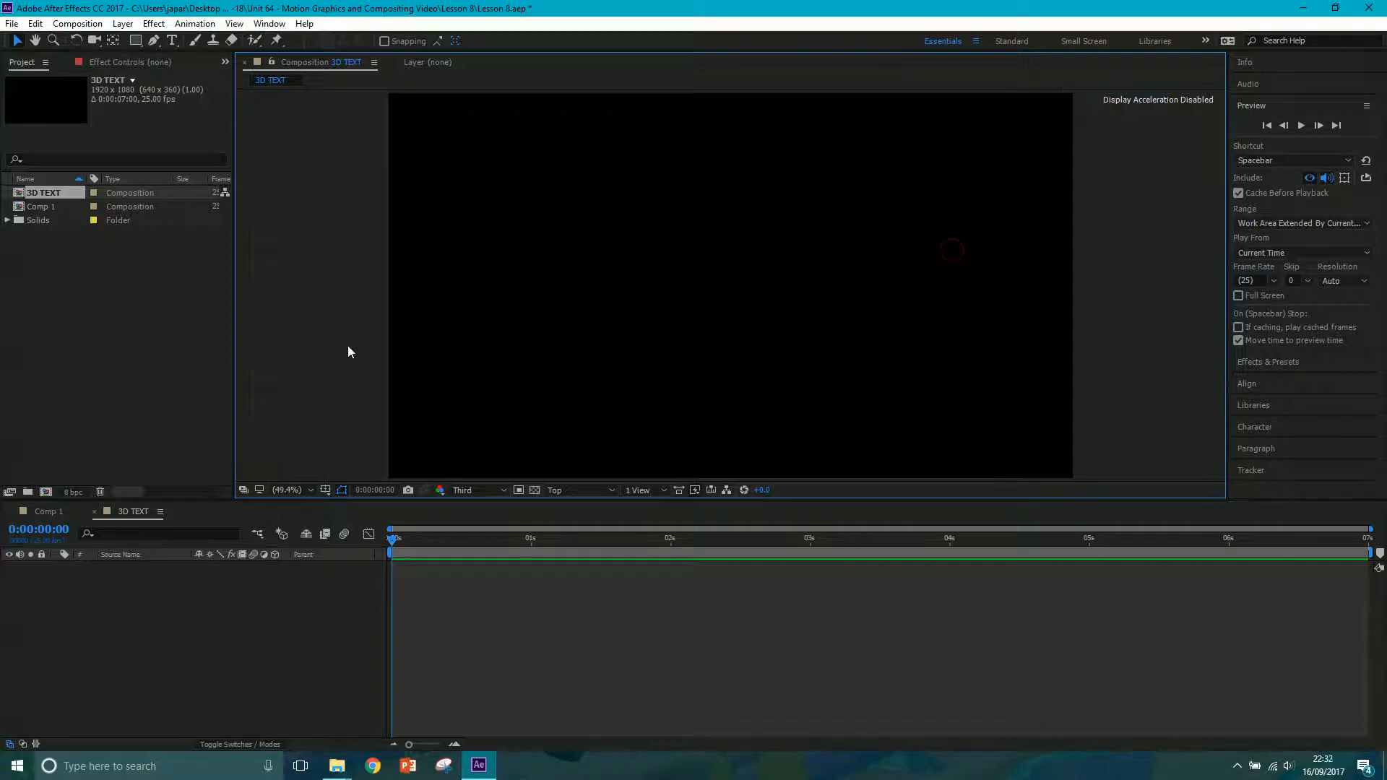
Add a text layer reading 3D TEXT in the upper half of the composition frame.
{"action": "left_click", "coordinate": [171, 40]}
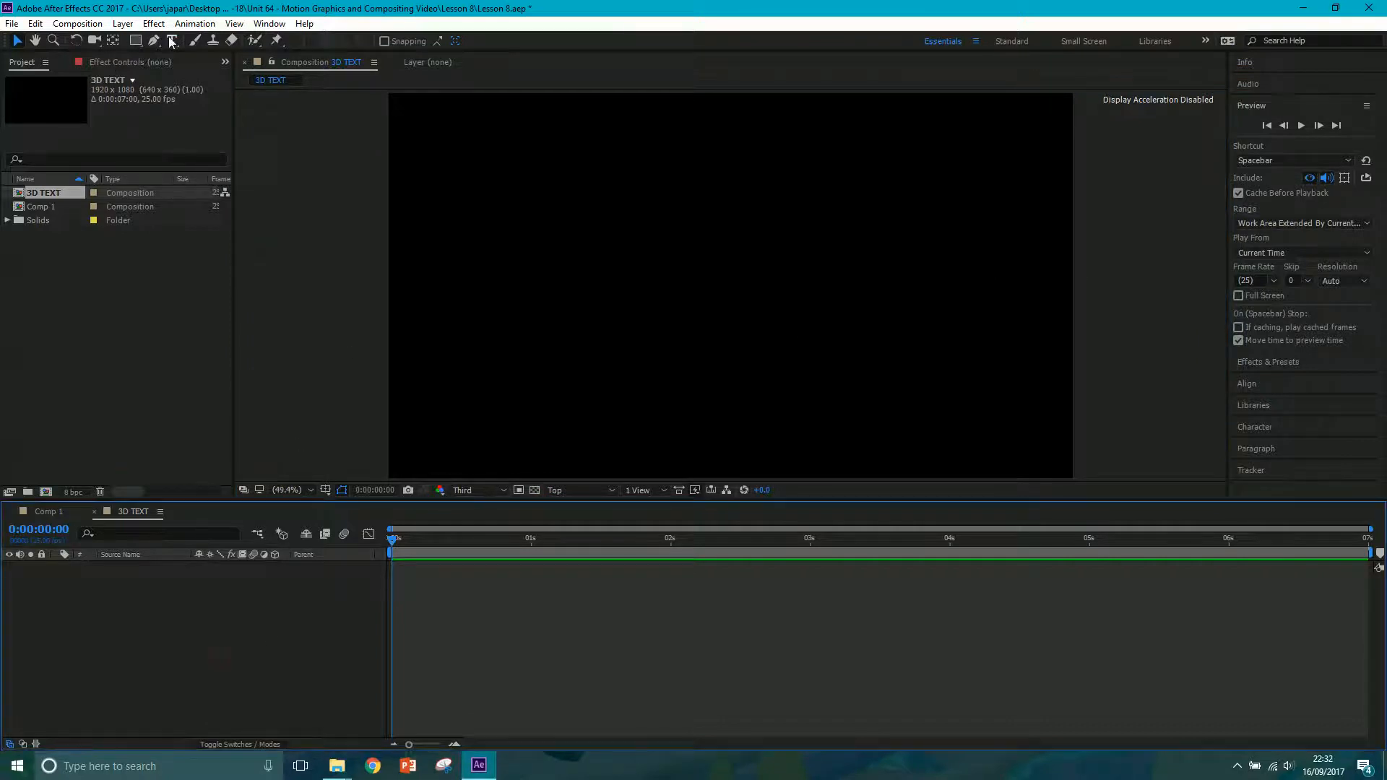
{"action": "left_click", "coordinate": [597, 286]}
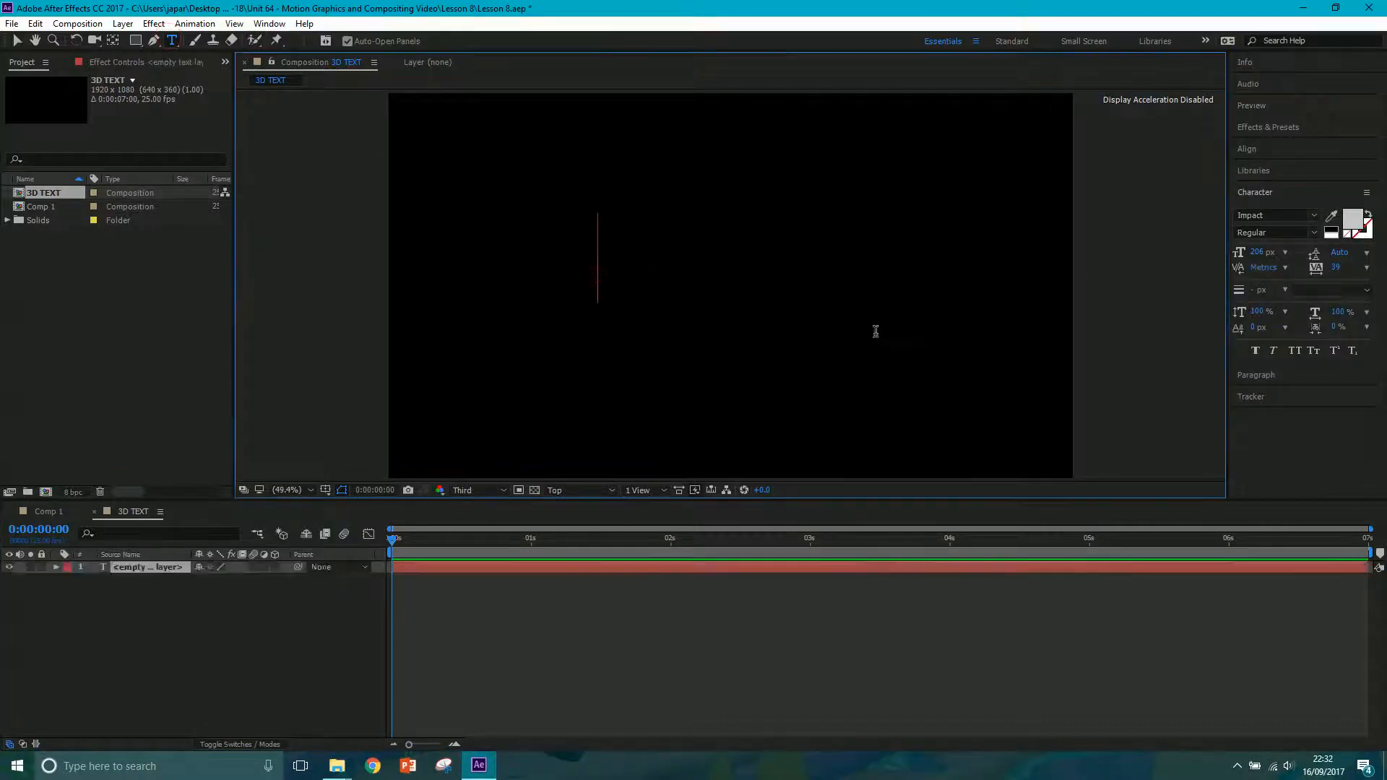
{"action": "type", "text": "3"}
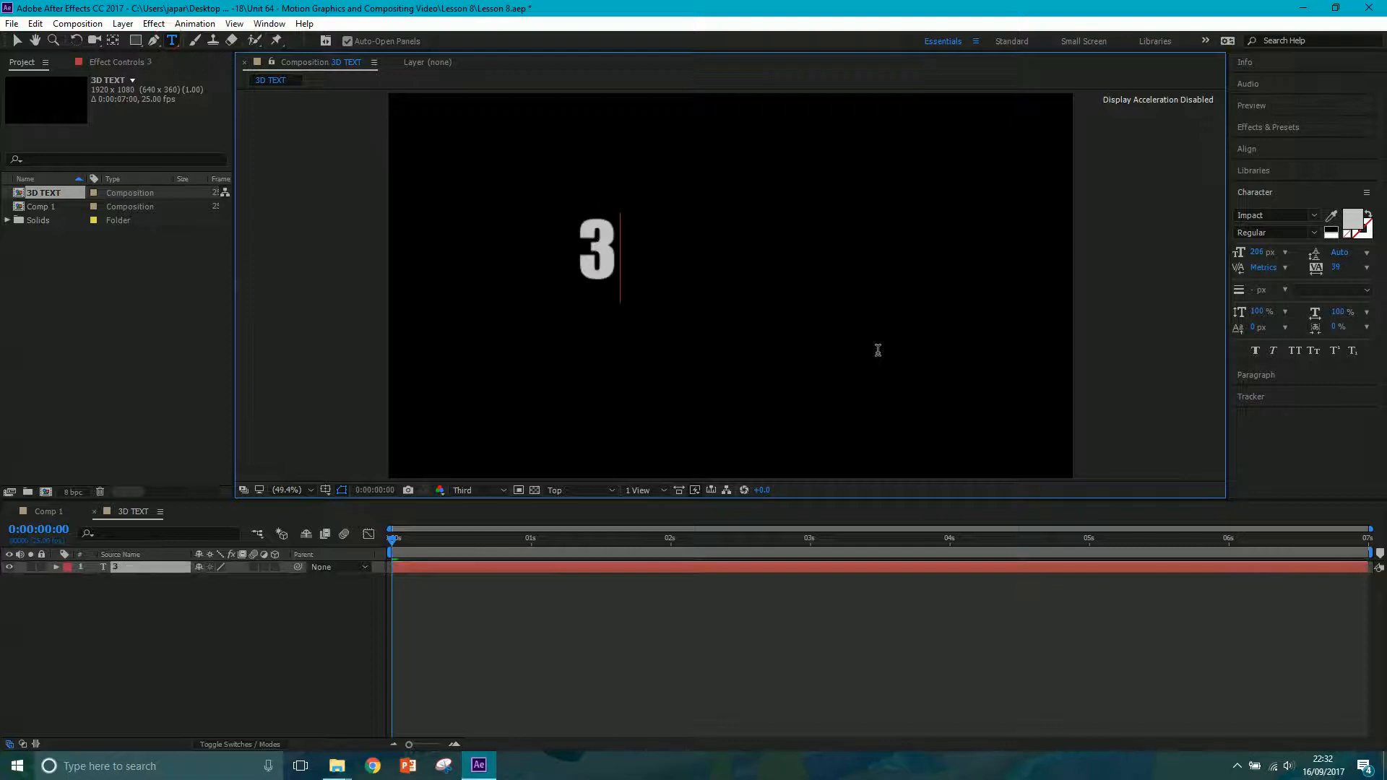
{"action": "type", "text": "D TEXT"}
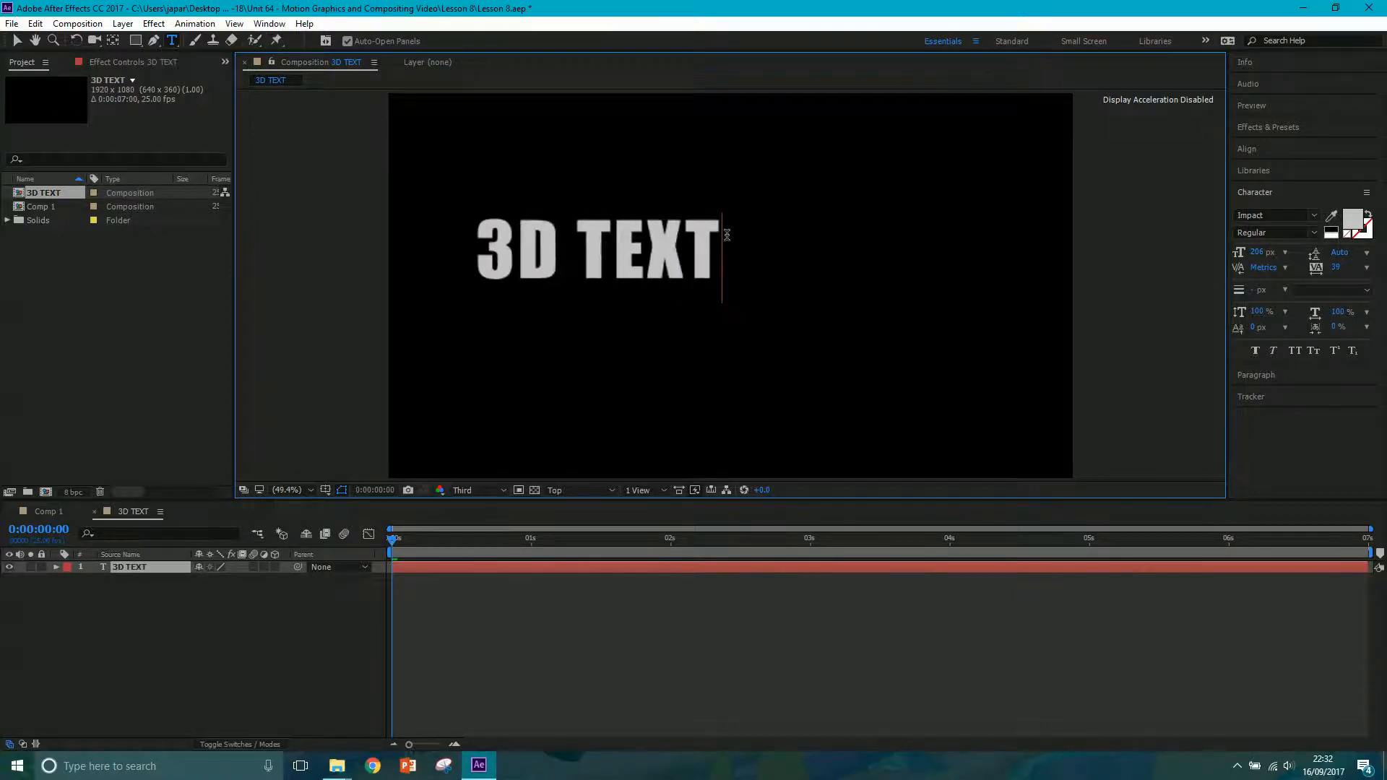
Browse fonts for the whole 3D TEXT wording and set its font to Gill Sans MT.
{"action": "left_click_drag", "start_coordinate": [727, 234], "coordinate": [428, 260]}
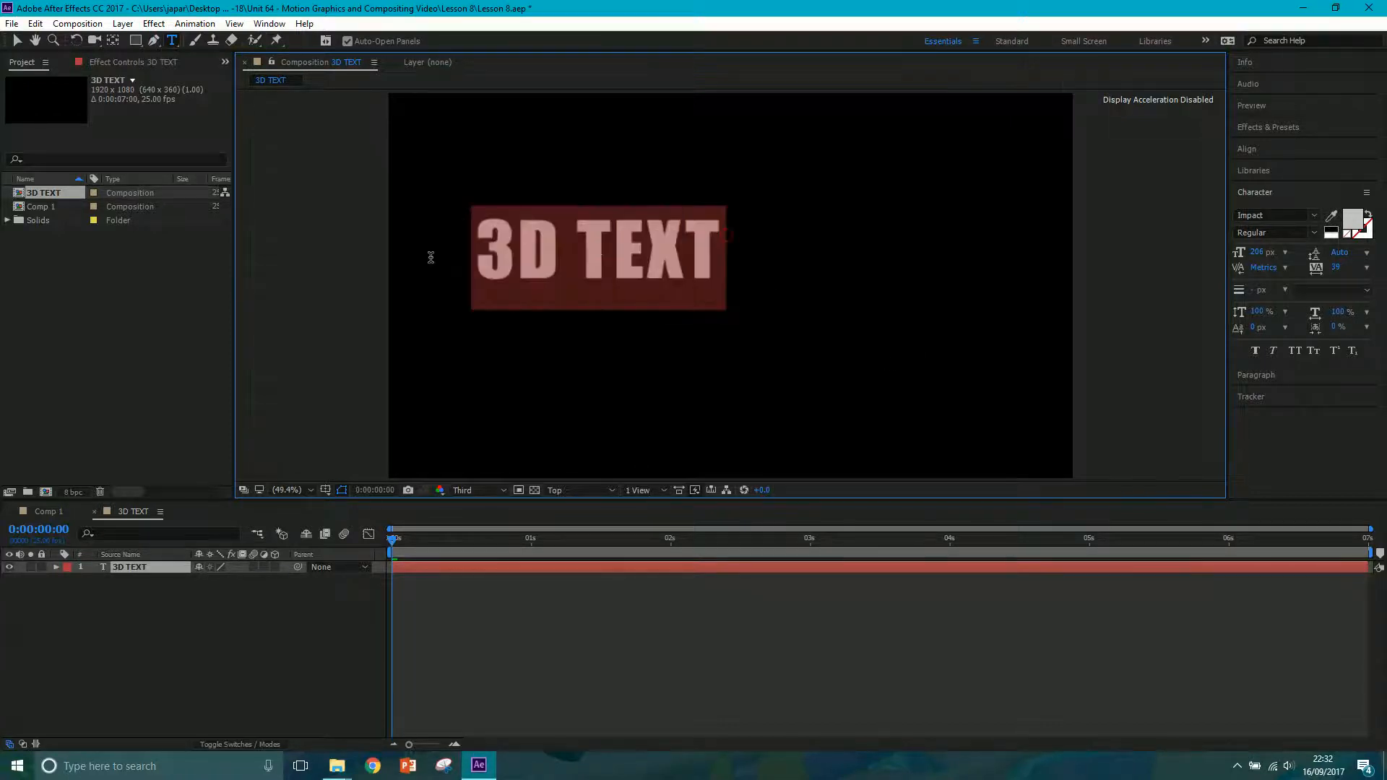
{"action": "left_click", "coordinate": [1258, 206]}
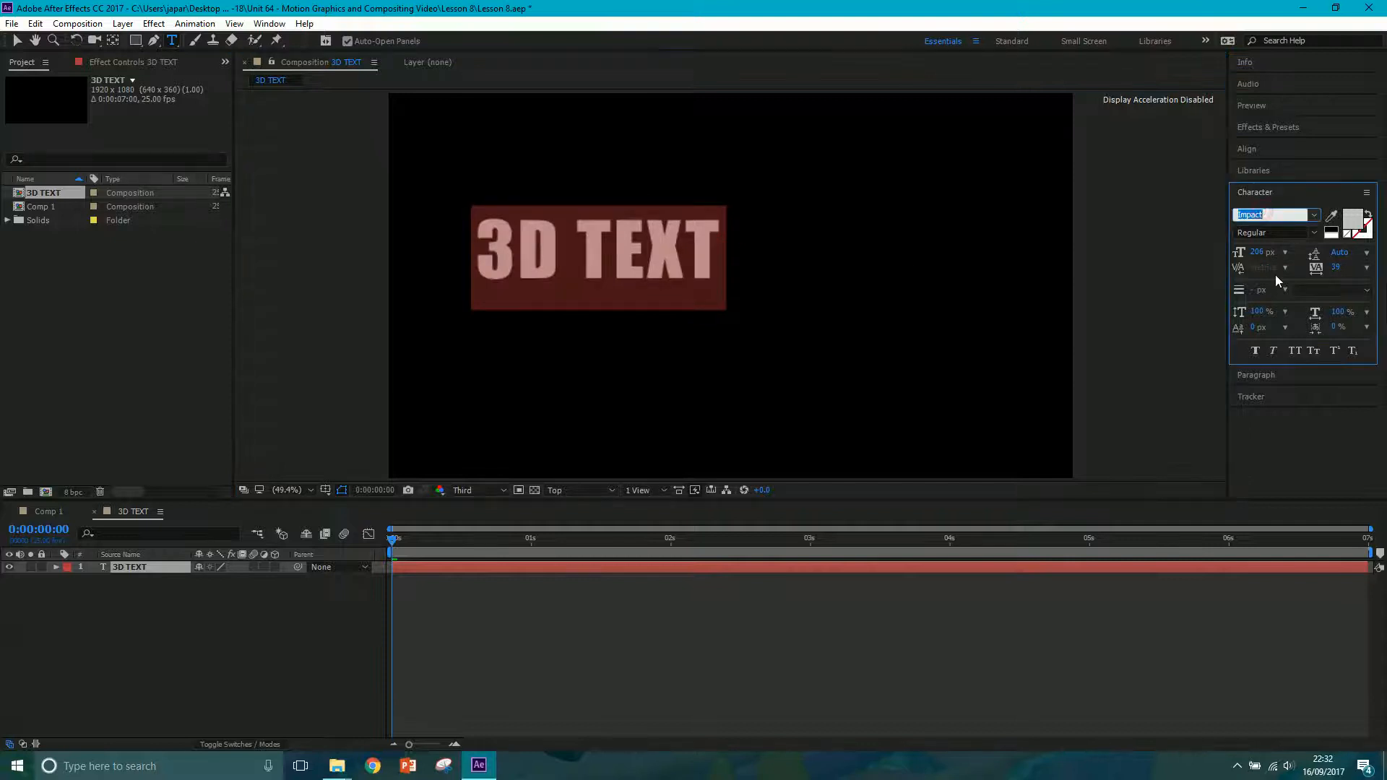
{"action": "type", "text": "Hobo Std"}
{"action": "key", "text": "Up"}
{"action": "key", "text": "Up"}
{"action": "key", "text": "Up"}
{"action": "key", "text": "Up"}
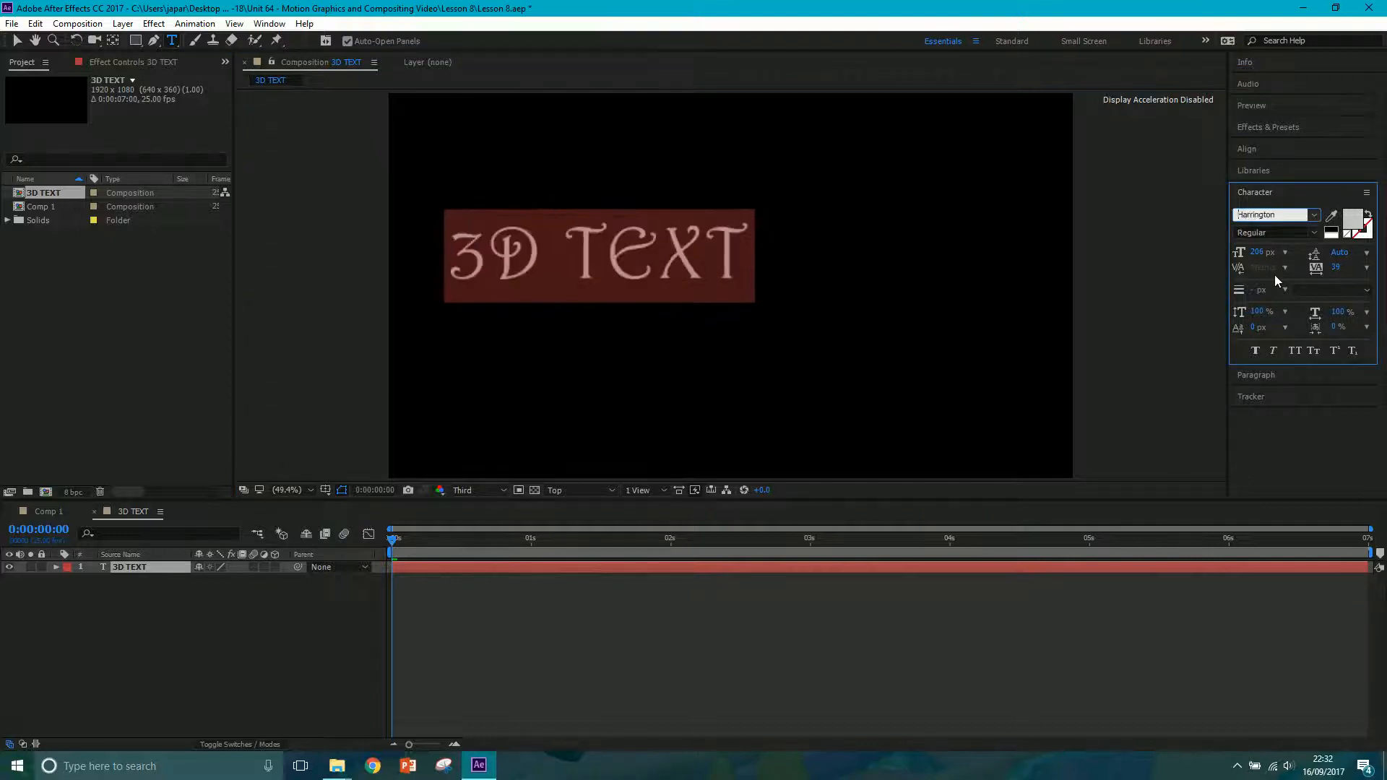
{"action": "key", "text": "Up"}
{"action": "key", "text": "Up"}
{"action": "key", "text": "Up"}
{"action": "key", "text": "Up"}
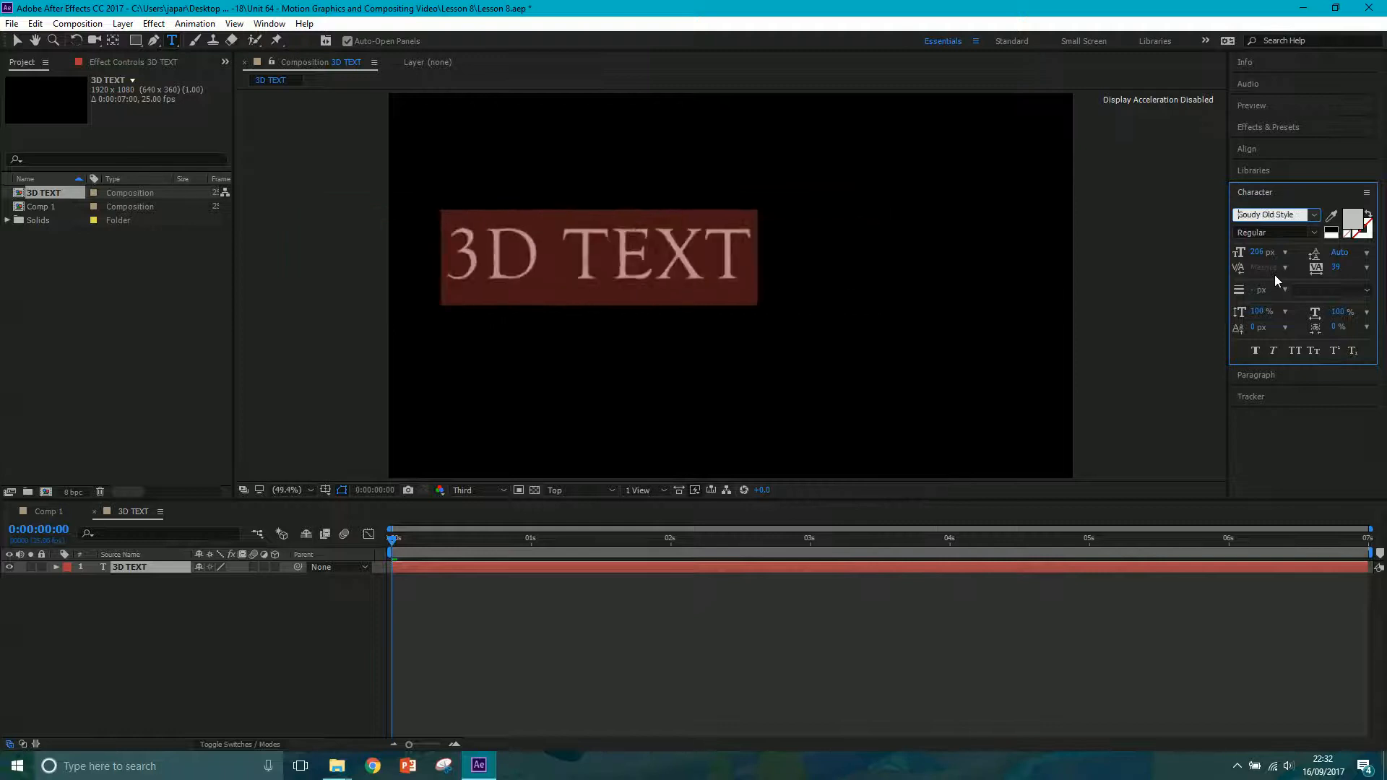
{"action": "key", "text": "Up"}
{"action": "key", "text": "Up"}
{"action": "key", "text": "Up"}
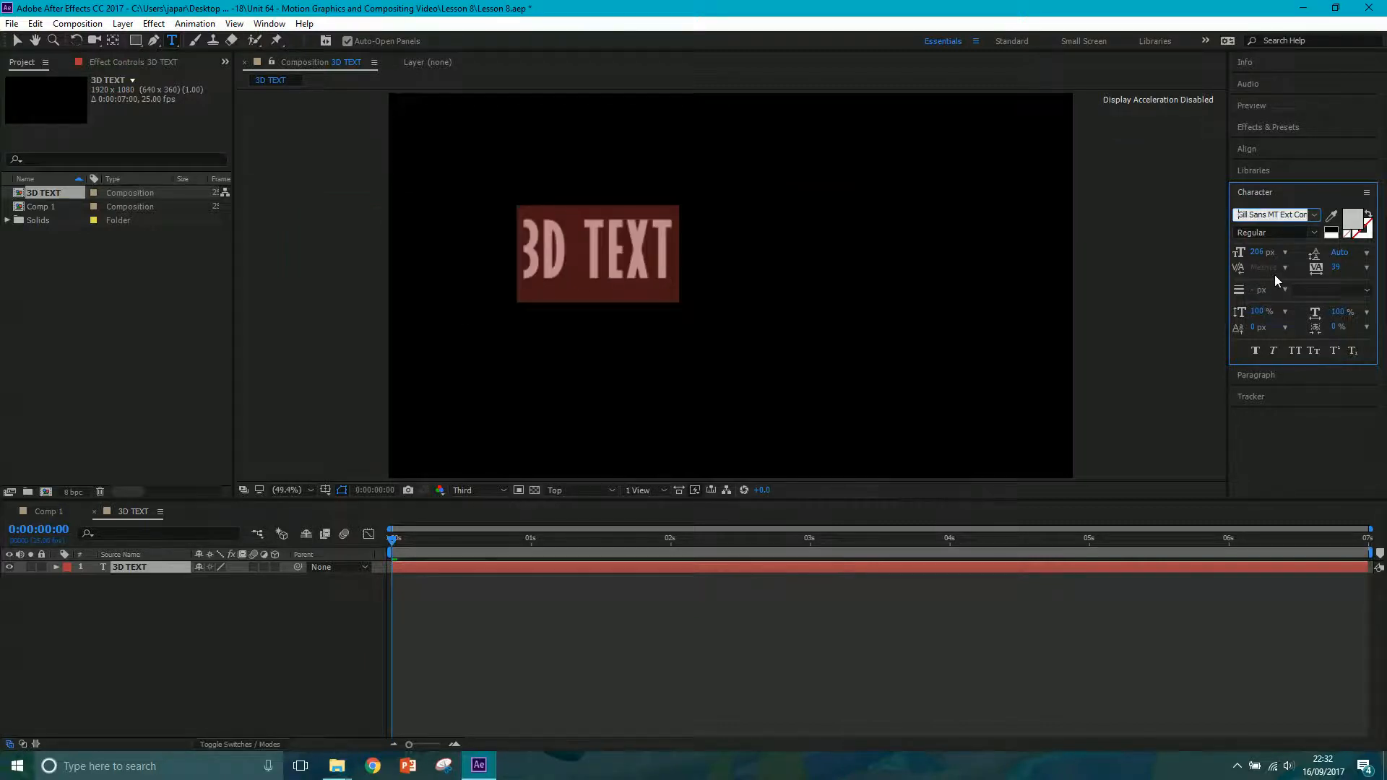
{"action": "key", "text": "Up"}
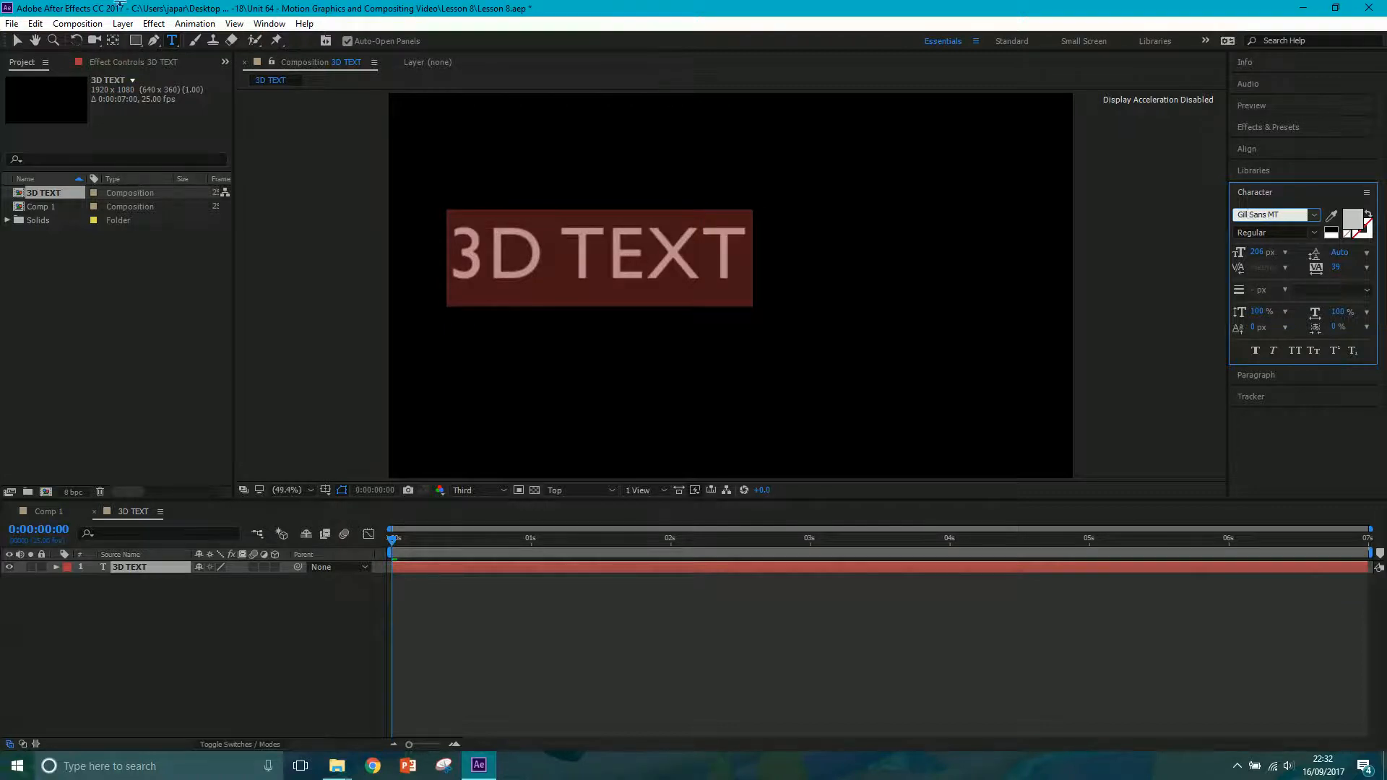
Move the 3D TEXT layer to about the centre of the composition frame and deselect it.
{"action": "left_click", "coordinate": [17, 40]}
{"action": "left_click_drag", "start_coordinate": [586, 245], "coordinate": [703, 270]}
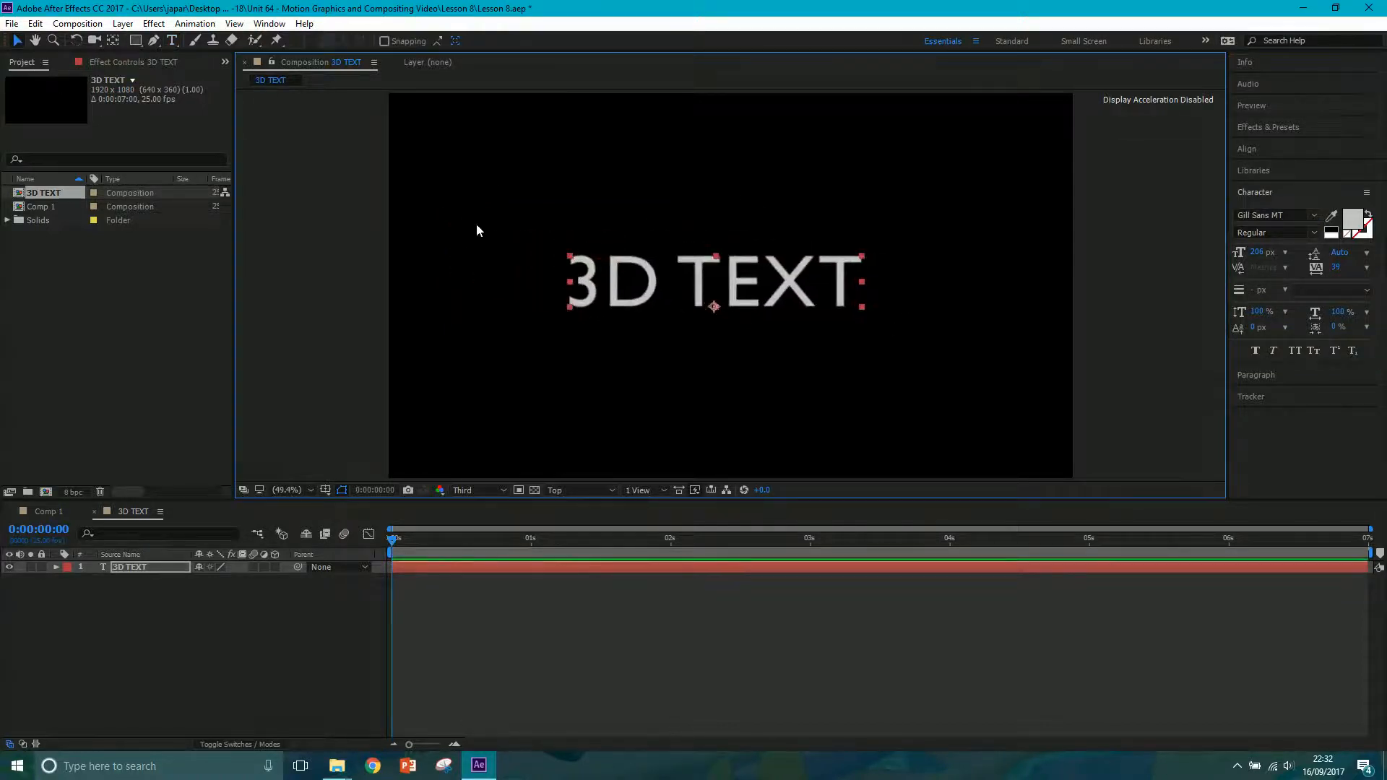
{"action": "left_click", "coordinate": [163, 655]}
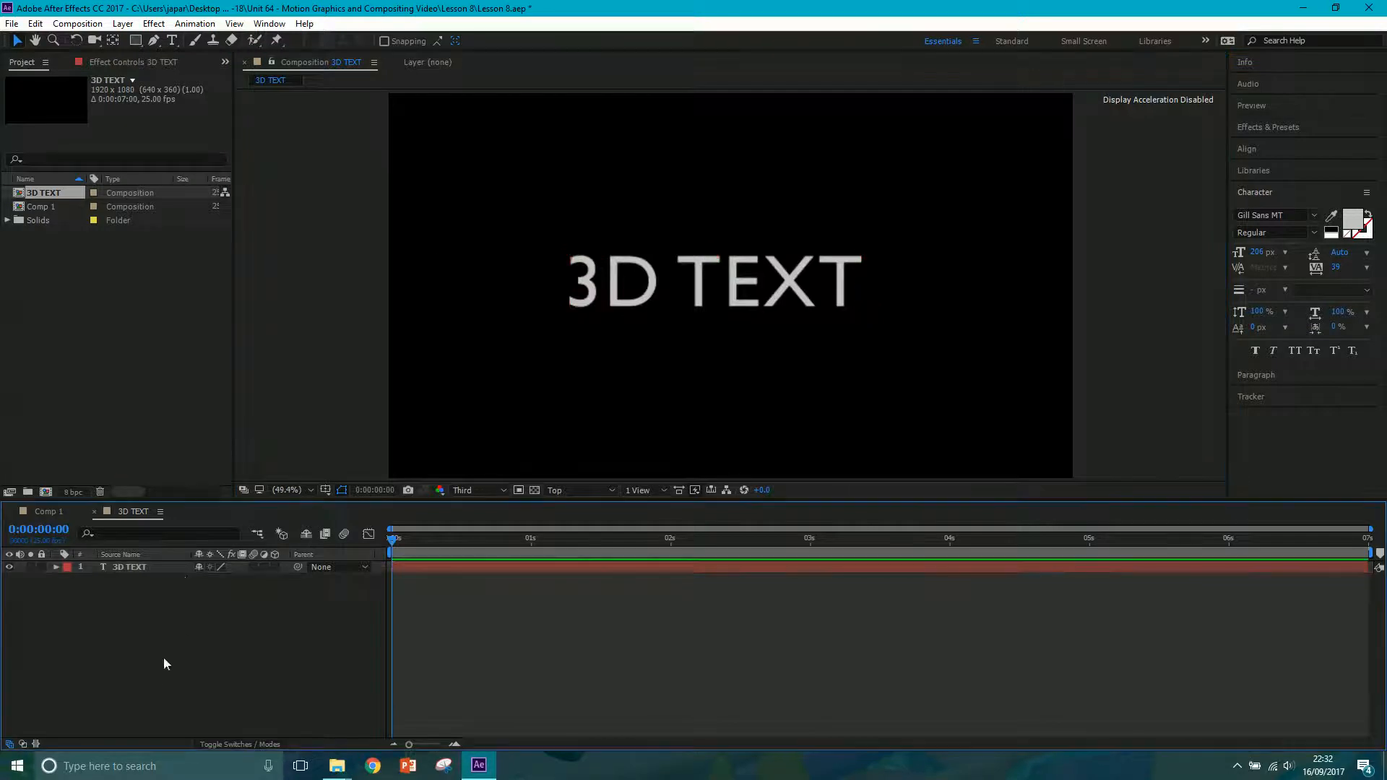
Make the 3D TEXT layer a 3D layer and set its Bevel Style to Angular in the Geometry Options.
{"action": "left_click", "coordinate": [56, 567]}
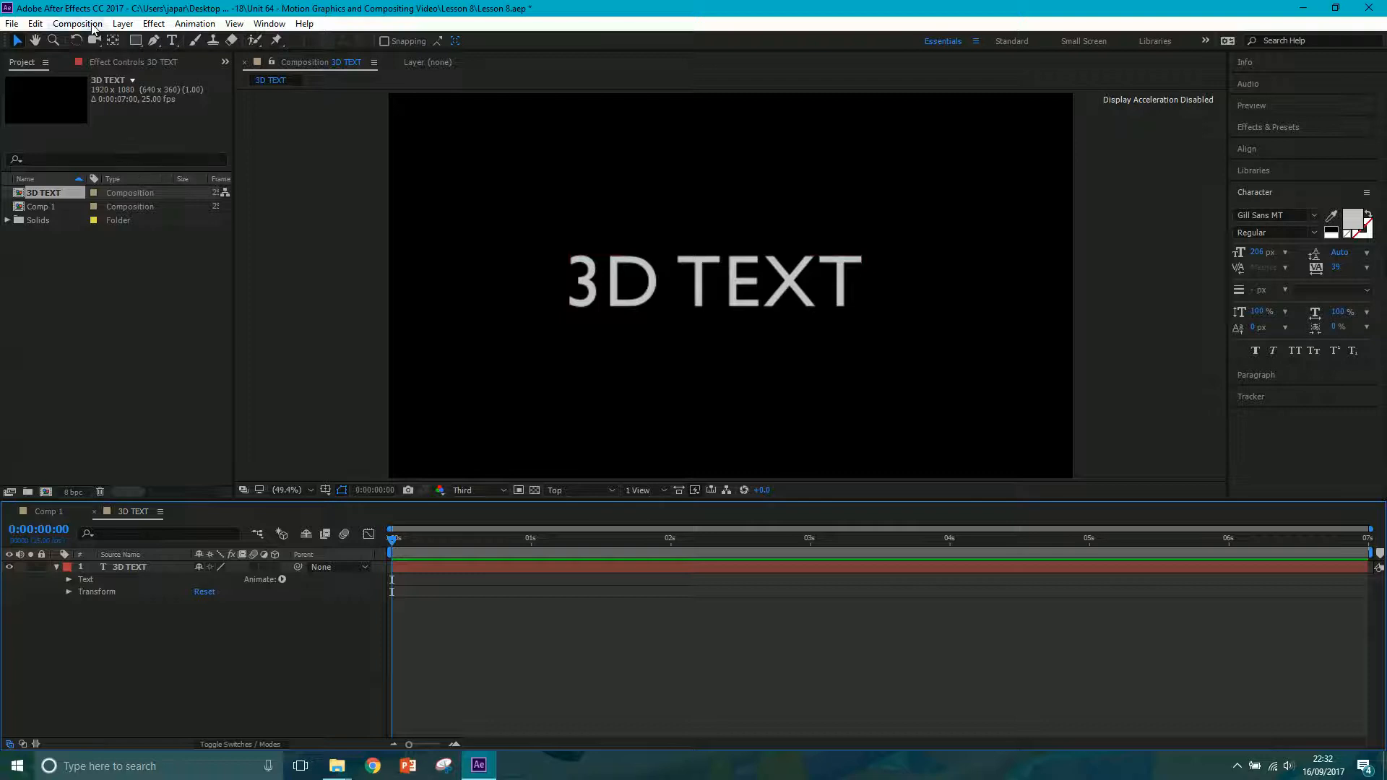
{"action": "left_click", "coordinate": [275, 567]}
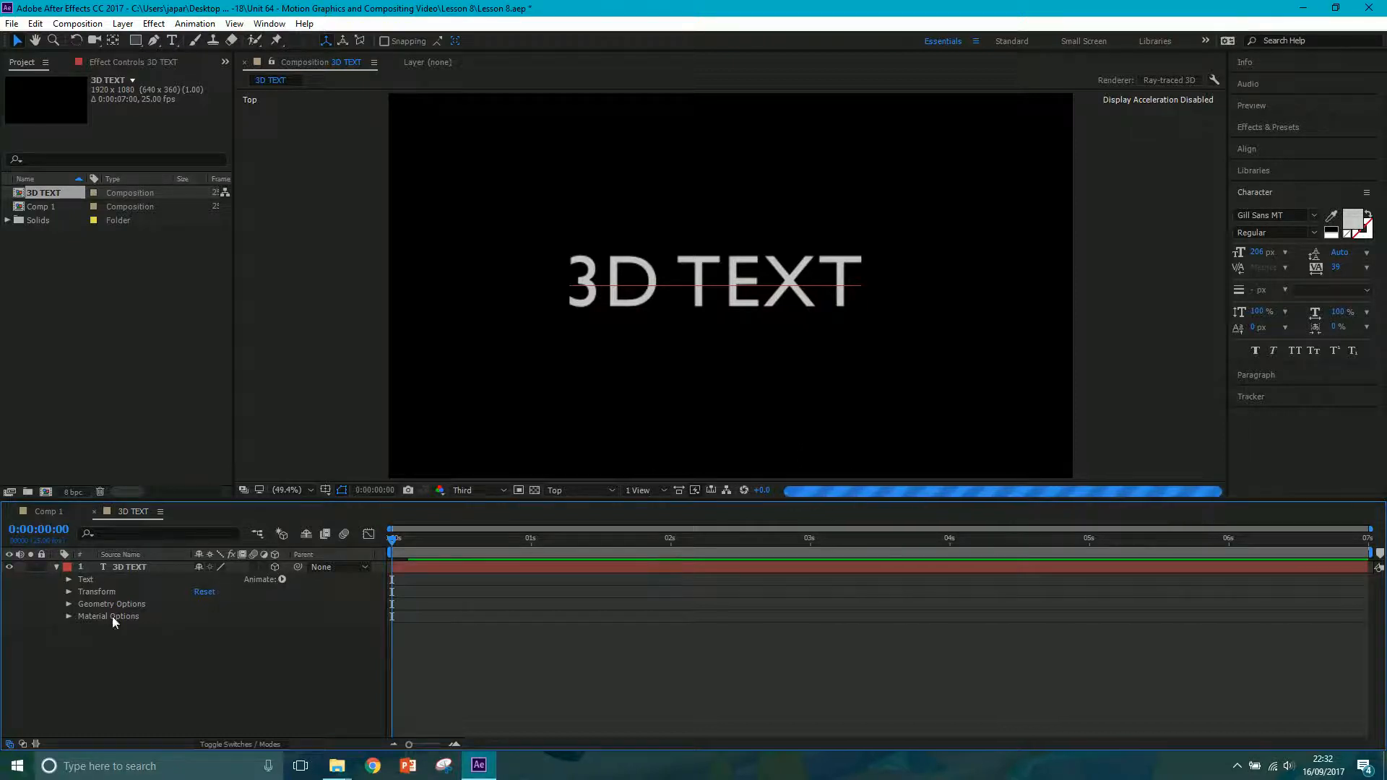
{"action": "left_click", "coordinate": [70, 604]}
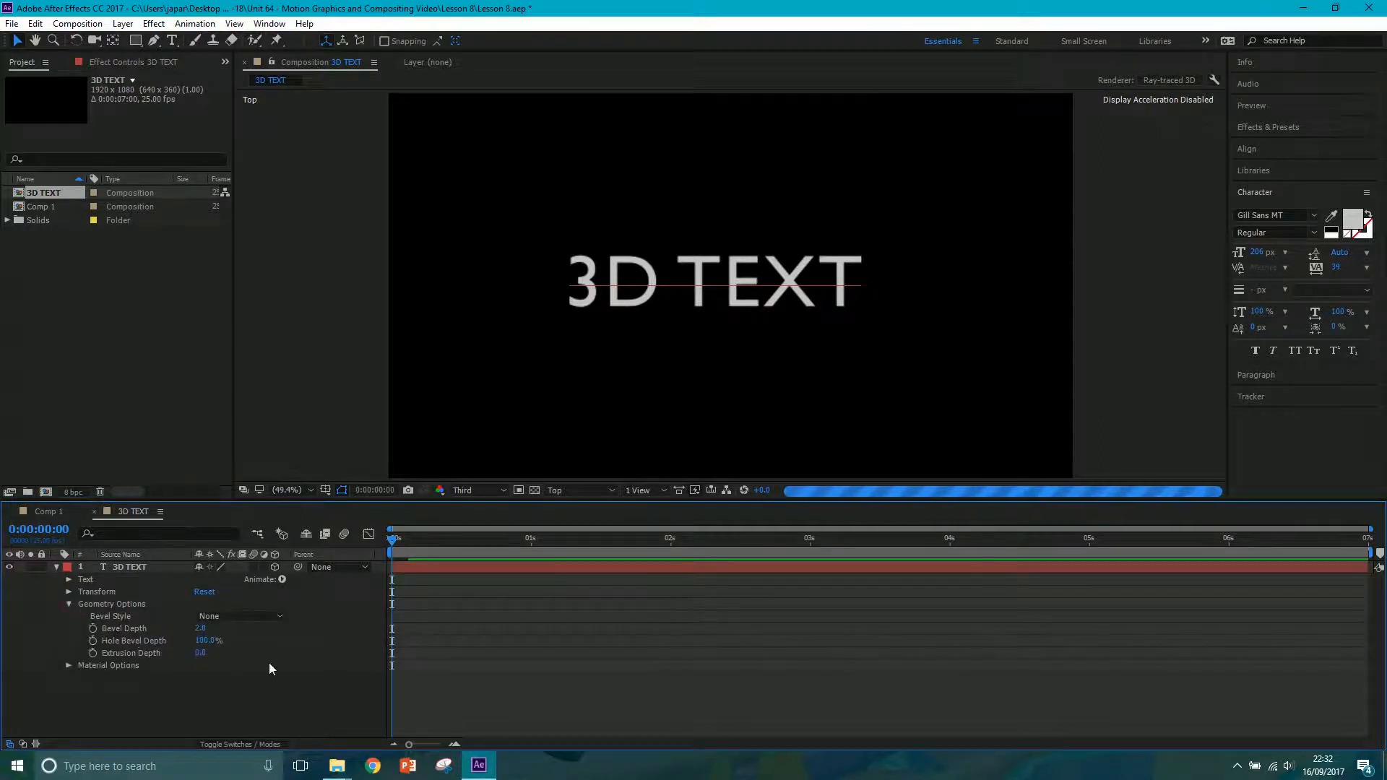
{"action": "left_click", "coordinate": [228, 623]}
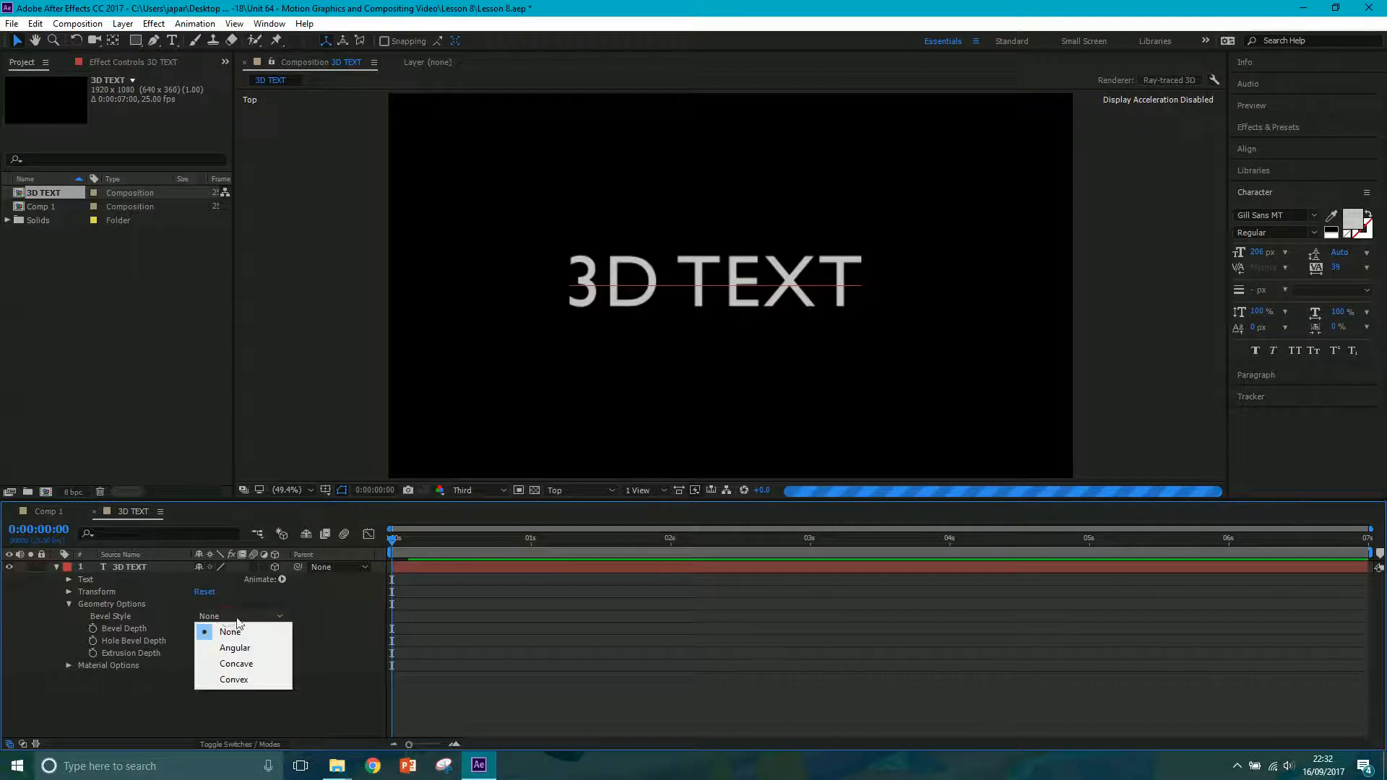
{"action": "left_click", "coordinate": [281, 643]}
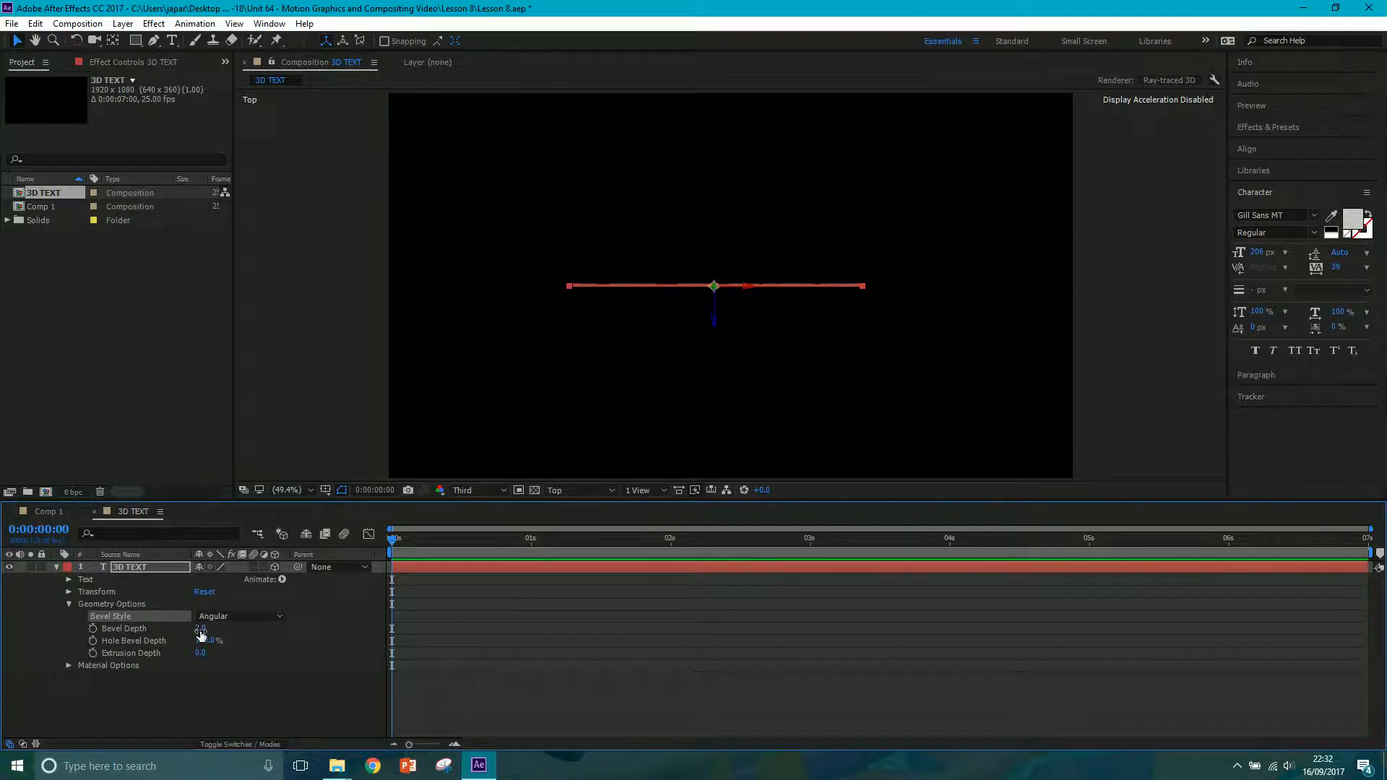
Set the text's Bevel Depth to about 6.9 and its Extrusion Depth to about 91.
{"action": "left_click_drag", "start_coordinate": [200, 634], "coordinate": [303, 633]}
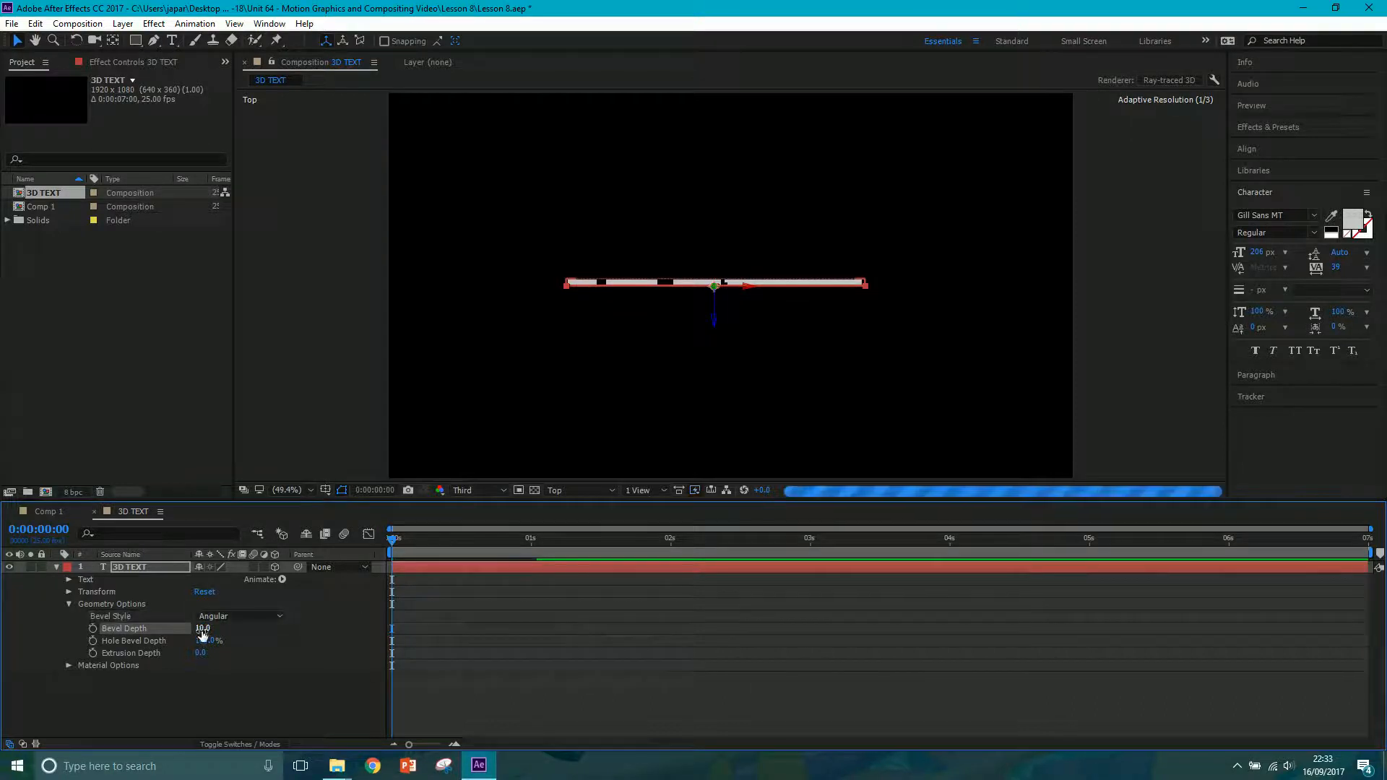
{"action": "left_click_drag", "start_coordinate": [202, 633], "coordinate": [254, 650]}
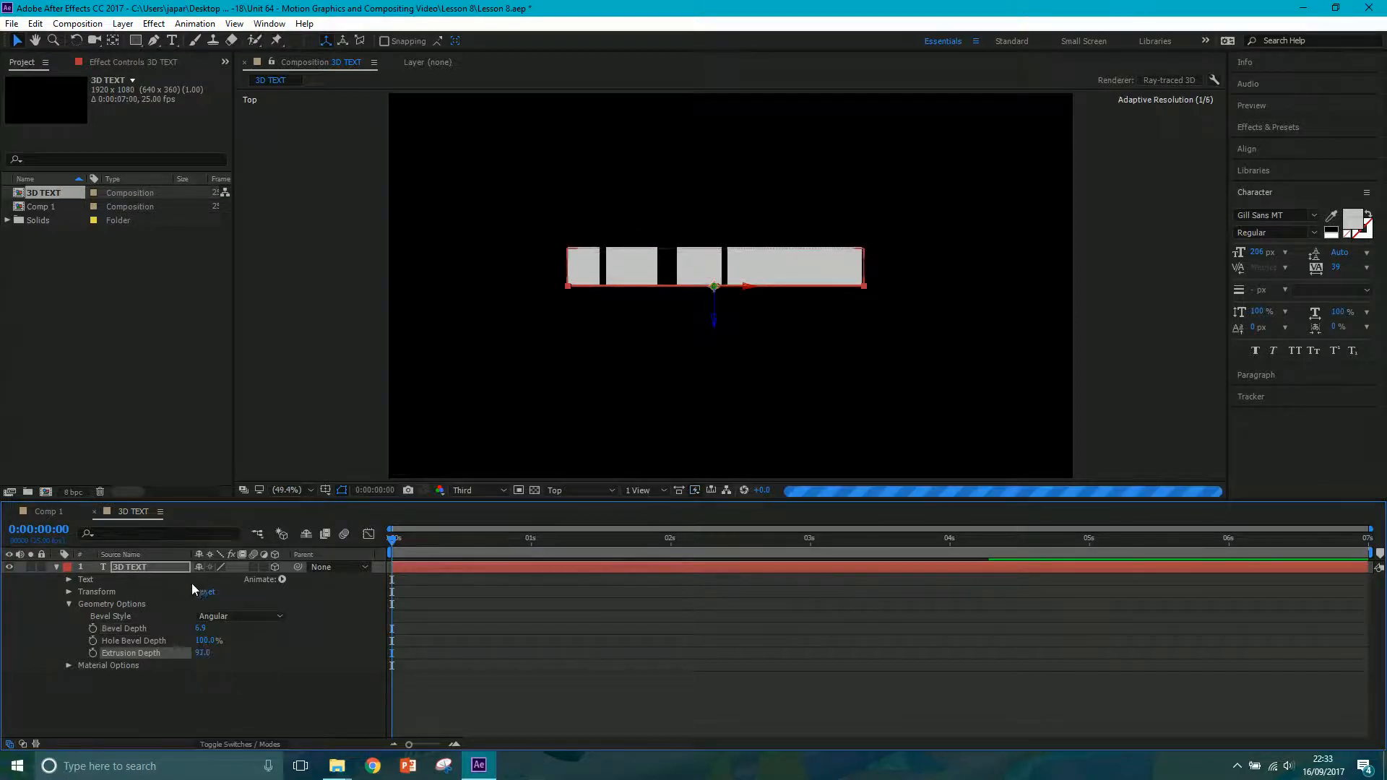
Return the viewer to the Active Camera view and set the 3D TEXT layer's Bevel Depth to 3.
{"action": "left_click", "coordinate": [582, 488]}
{"action": "left_click", "coordinate": [588, 510]}
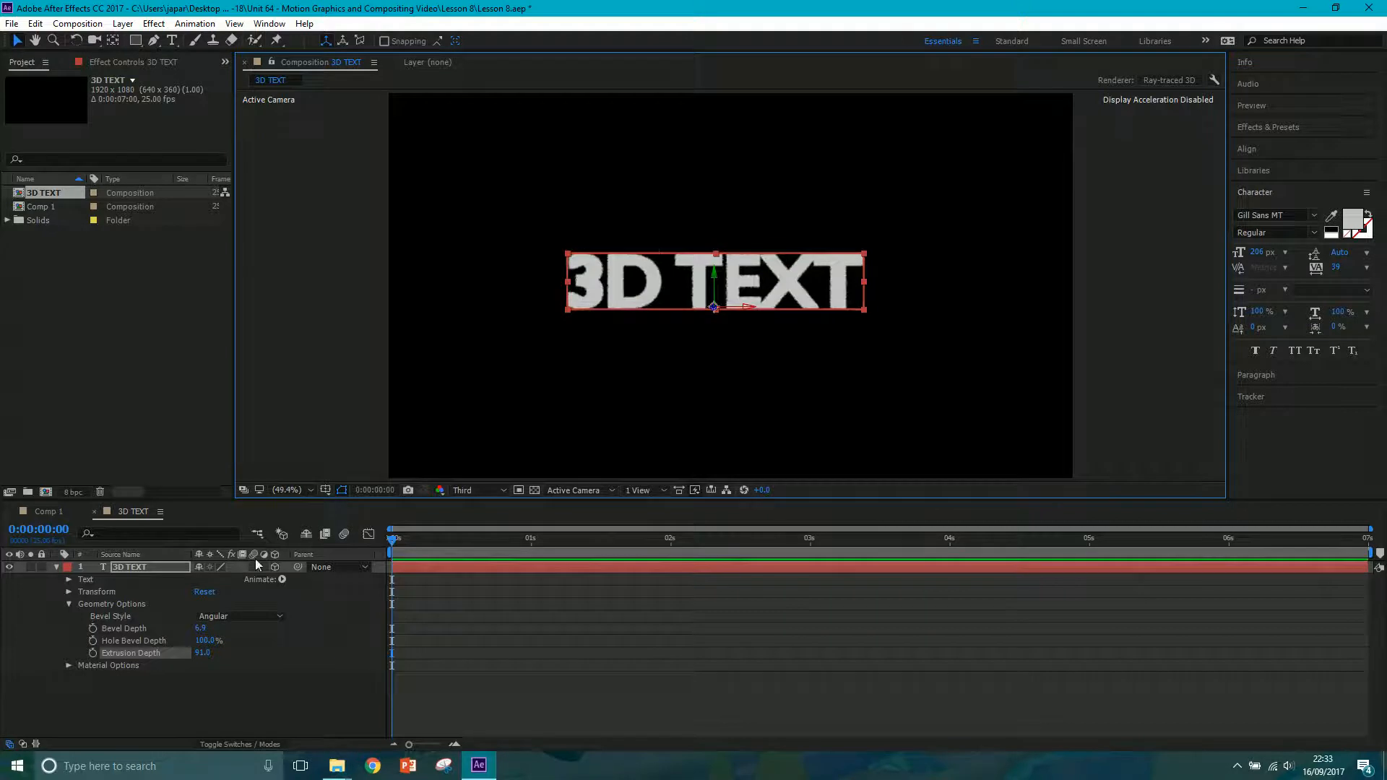
{"action": "left_click", "coordinate": [200, 628]}
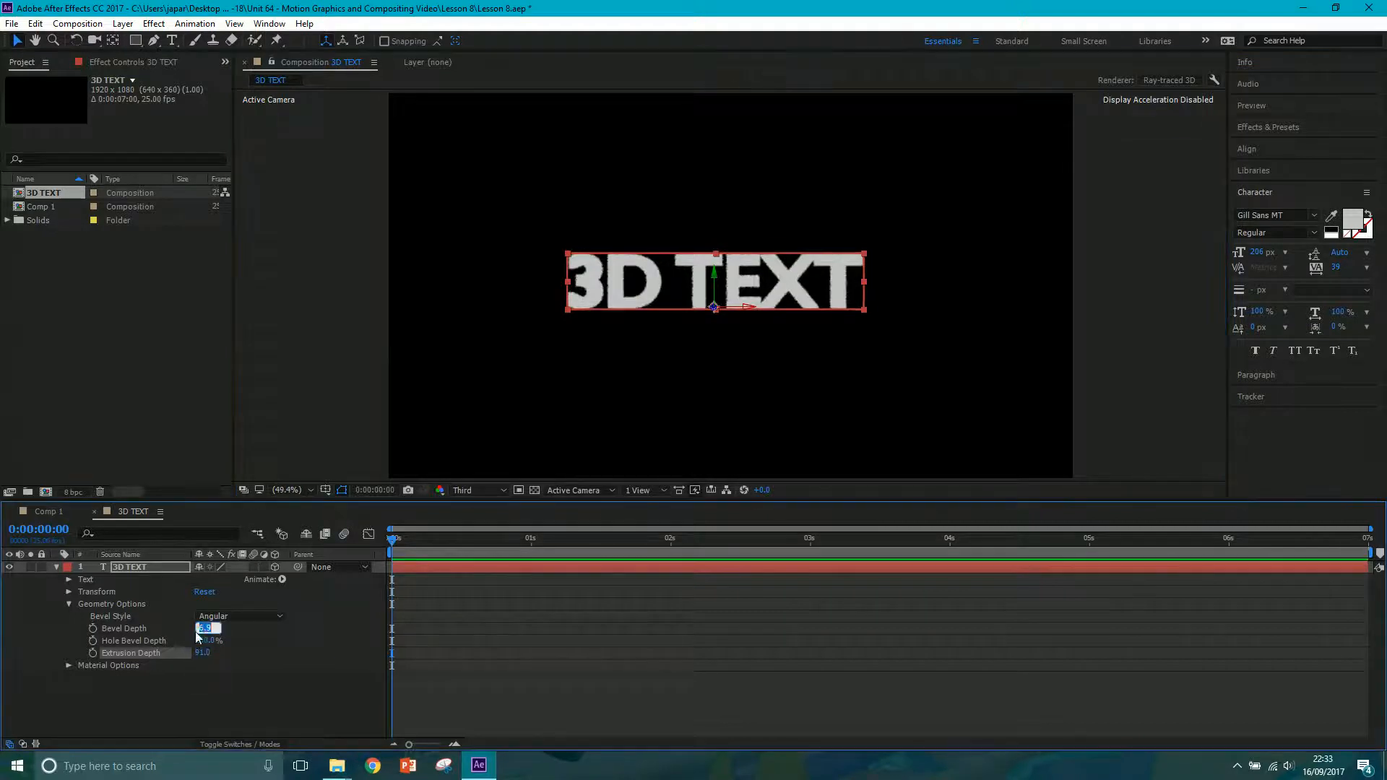
{"action": "type", "text": "4"}
{"action": "key", "text": "Return"}
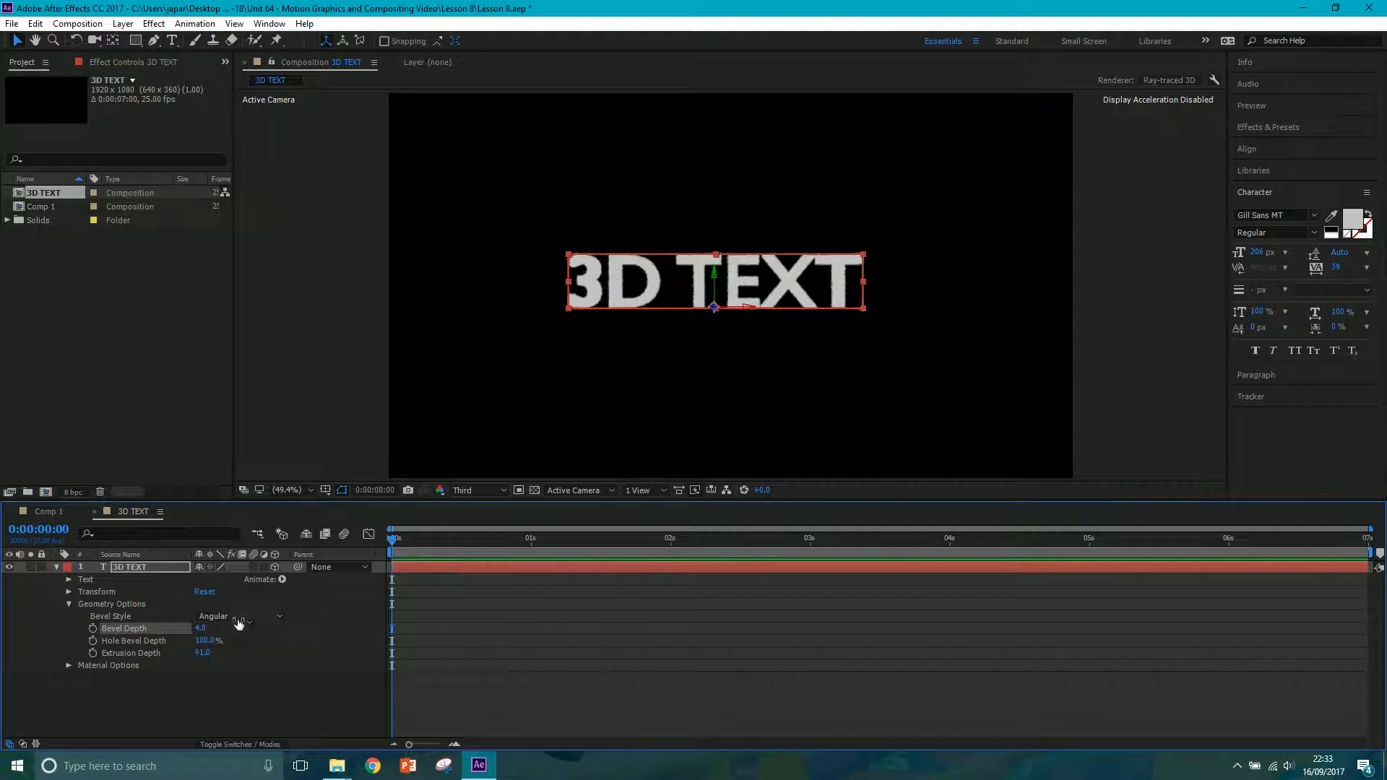
{"action": "left_click", "coordinate": [214, 628]}
{"action": "key", "text": "Return"}
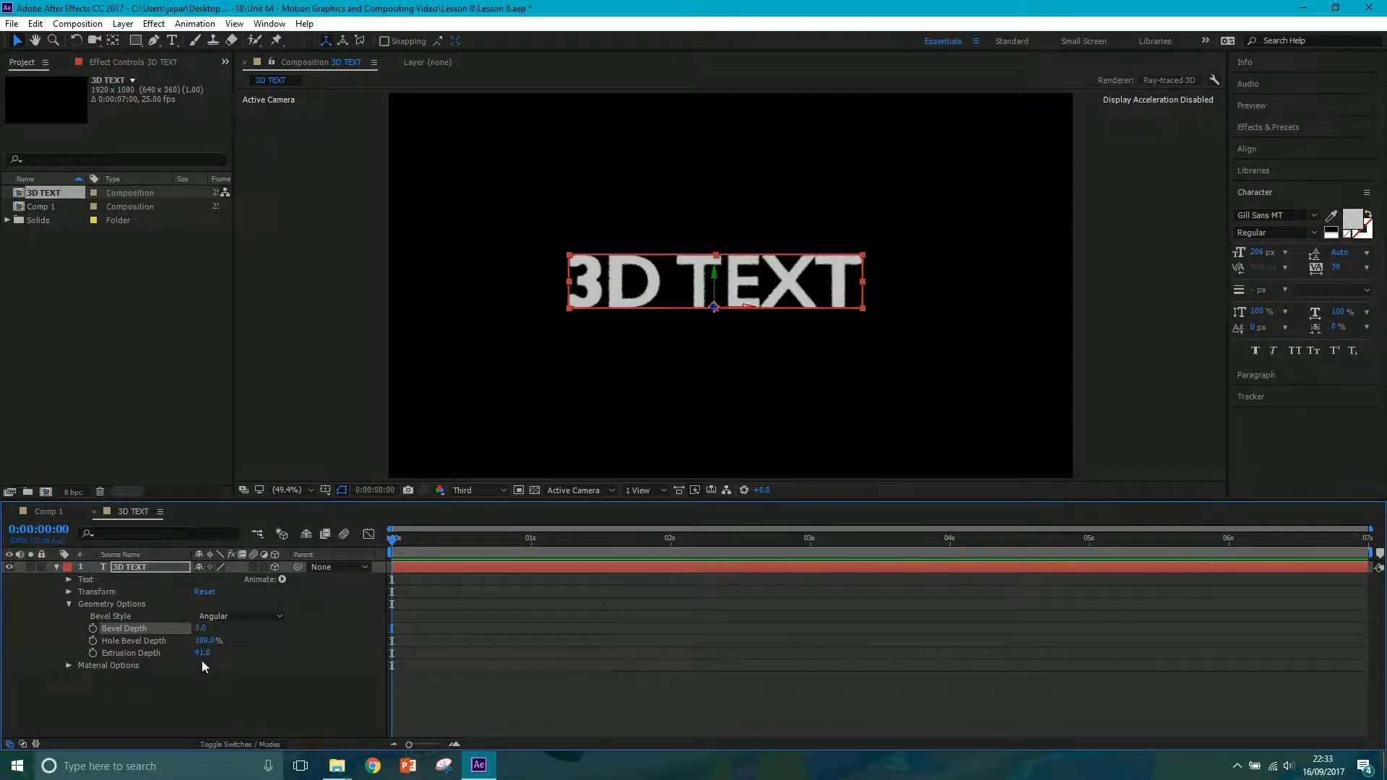
Set the text's Extrusion Depth to 100 and reduce its Hole Bevel Depth to about 49%.
{"action": "left_click", "coordinate": [203, 653]}
{"action": "type", "text": "100"}
{"action": "key", "text": "Return"}
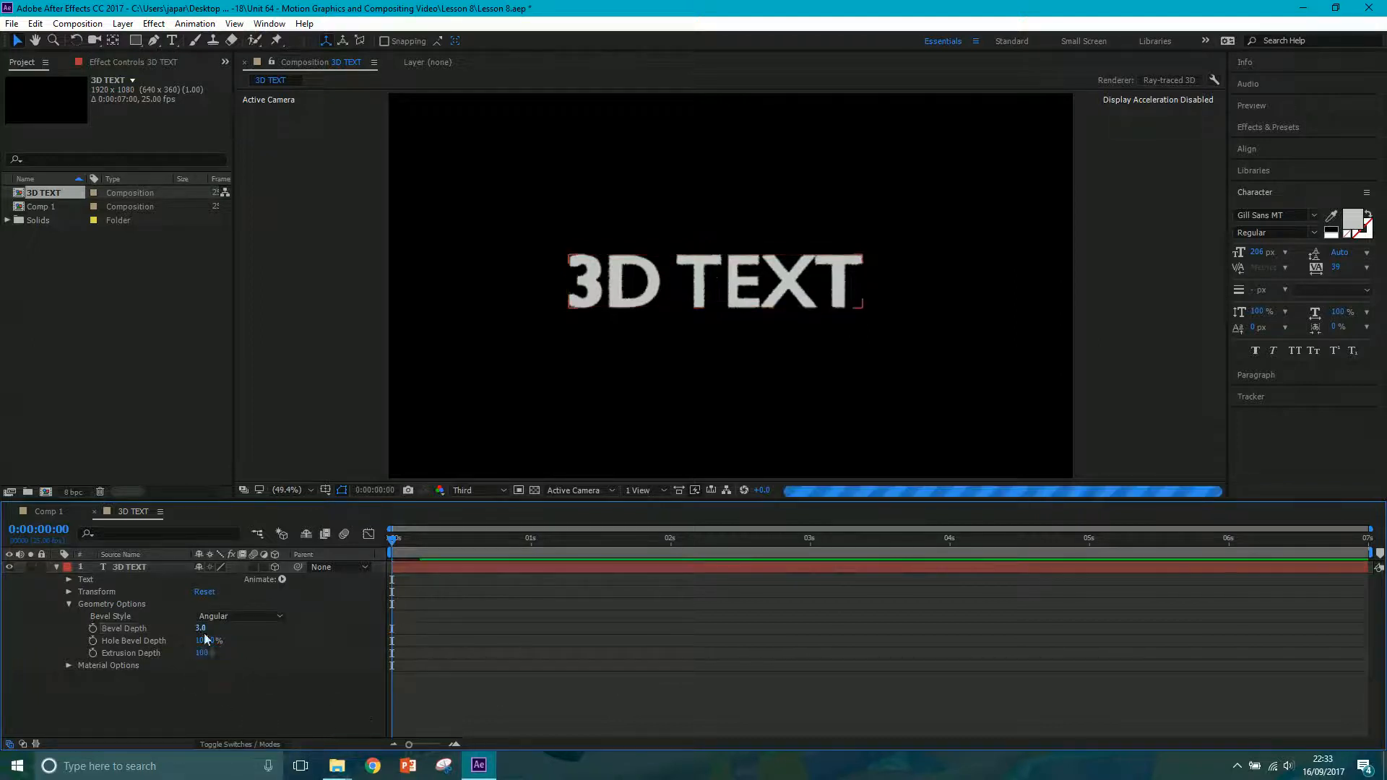
{"action": "left_click_drag", "start_coordinate": [199, 641], "coordinate": [182, 649]}
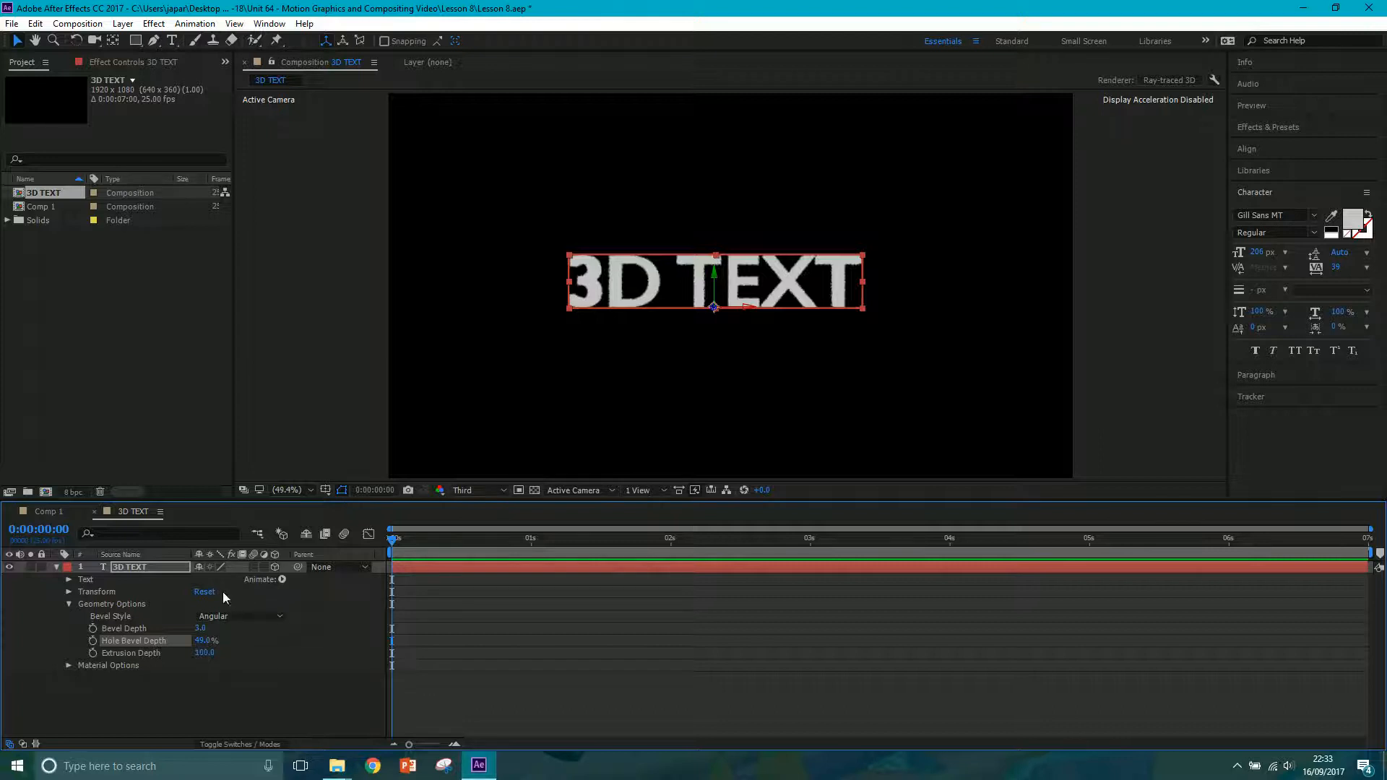
Try rotating the 3D TEXT layer about its Y axis to check the extrusion, reset Y Rotation to 0° and deselect the layer.
{"action": "left_click", "coordinate": [169, 566]}
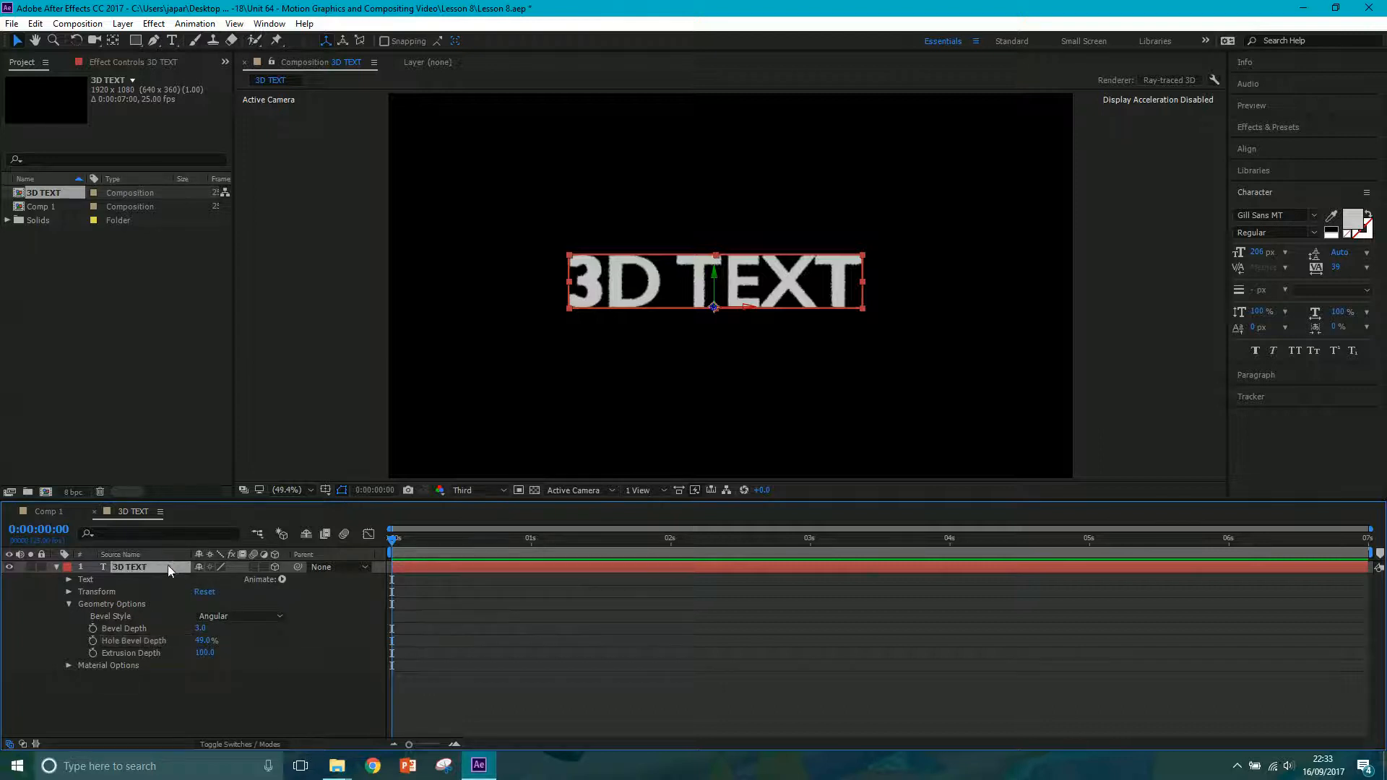
{"action": "key", "text": "r"}
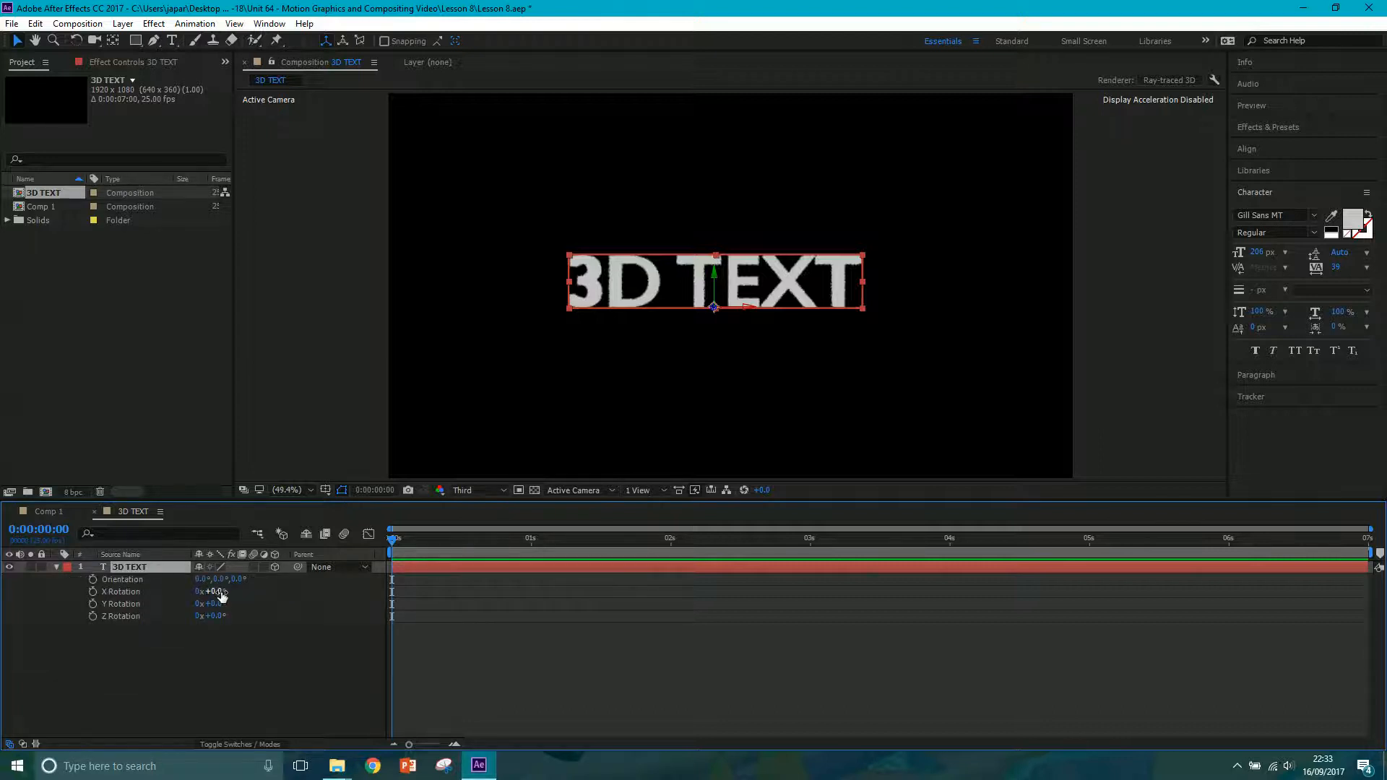
{"action": "left_click", "coordinate": [224, 604]}
{"action": "left_click_drag", "start_coordinate": [223, 604], "coordinate": [193, 615]}
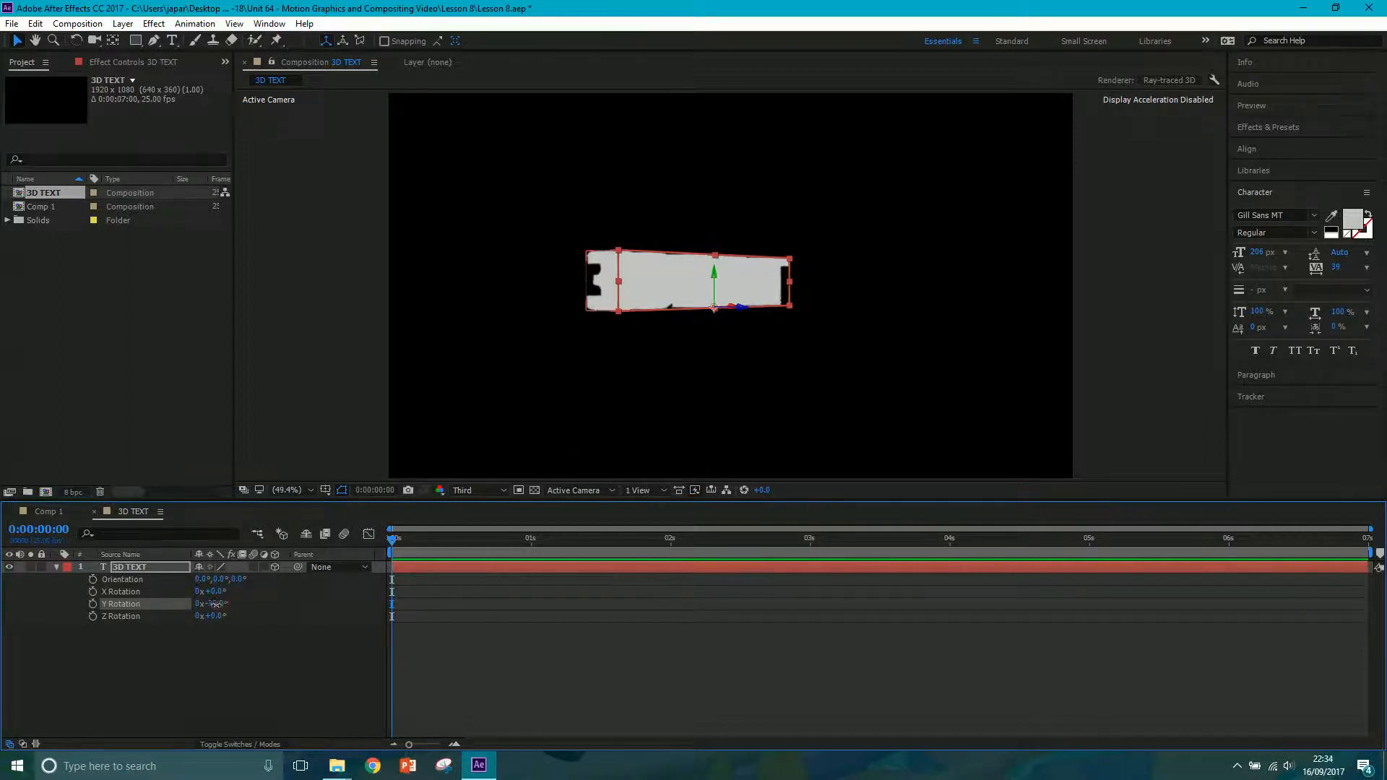
{"action": "left_click_drag", "start_coordinate": [208, 603], "coordinate": [316, 592]}
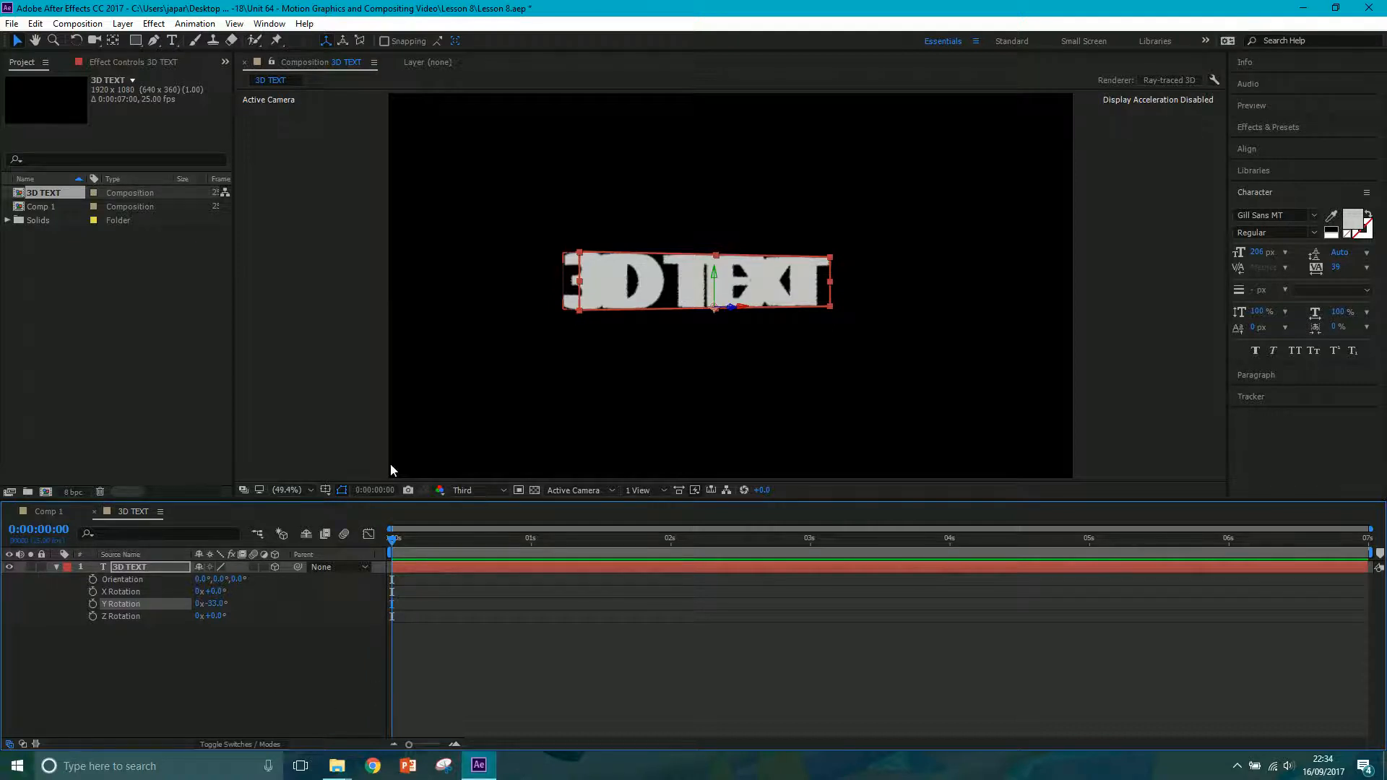
{"action": "left_click", "coordinate": [215, 603]}
{"action": "type", "text": "0"}
{"action": "key", "text": "Return"}
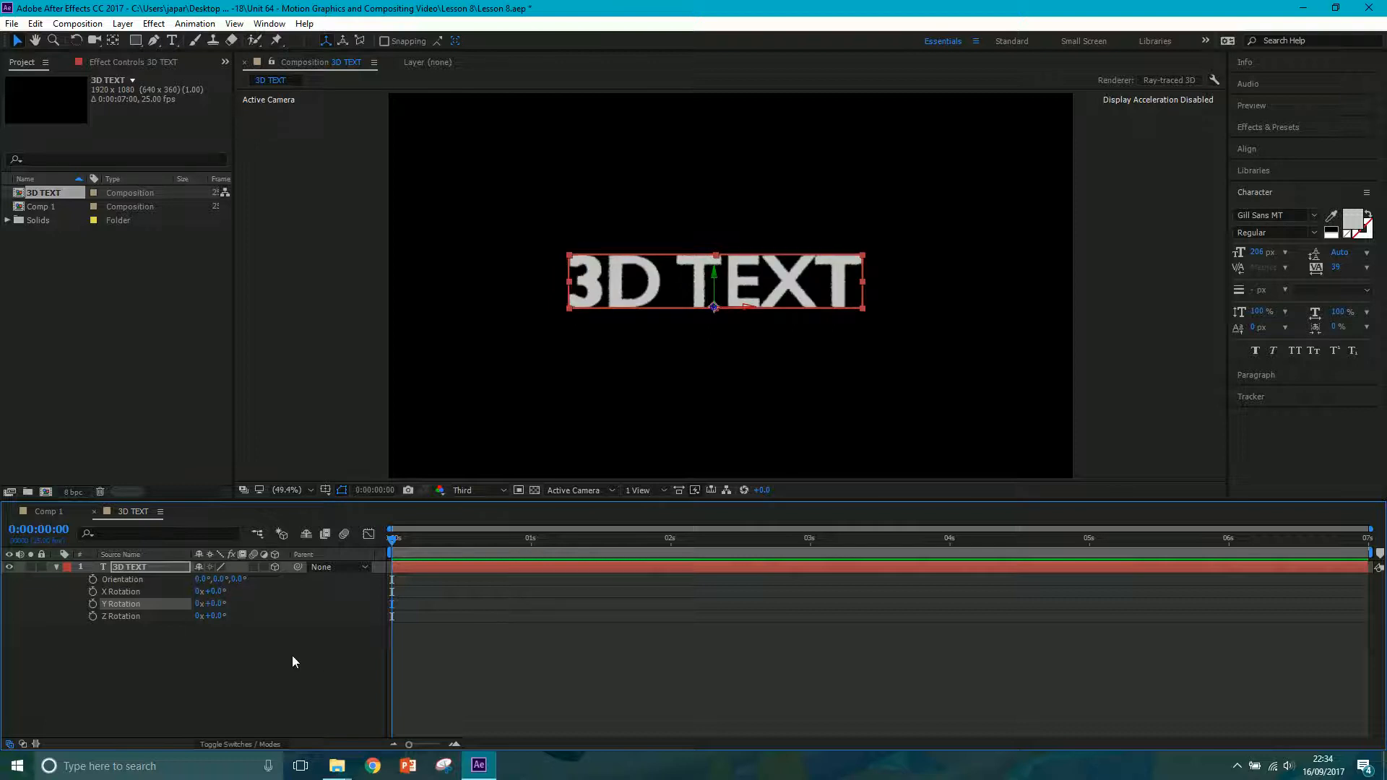
{"action": "left_click", "coordinate": [292, 656]}
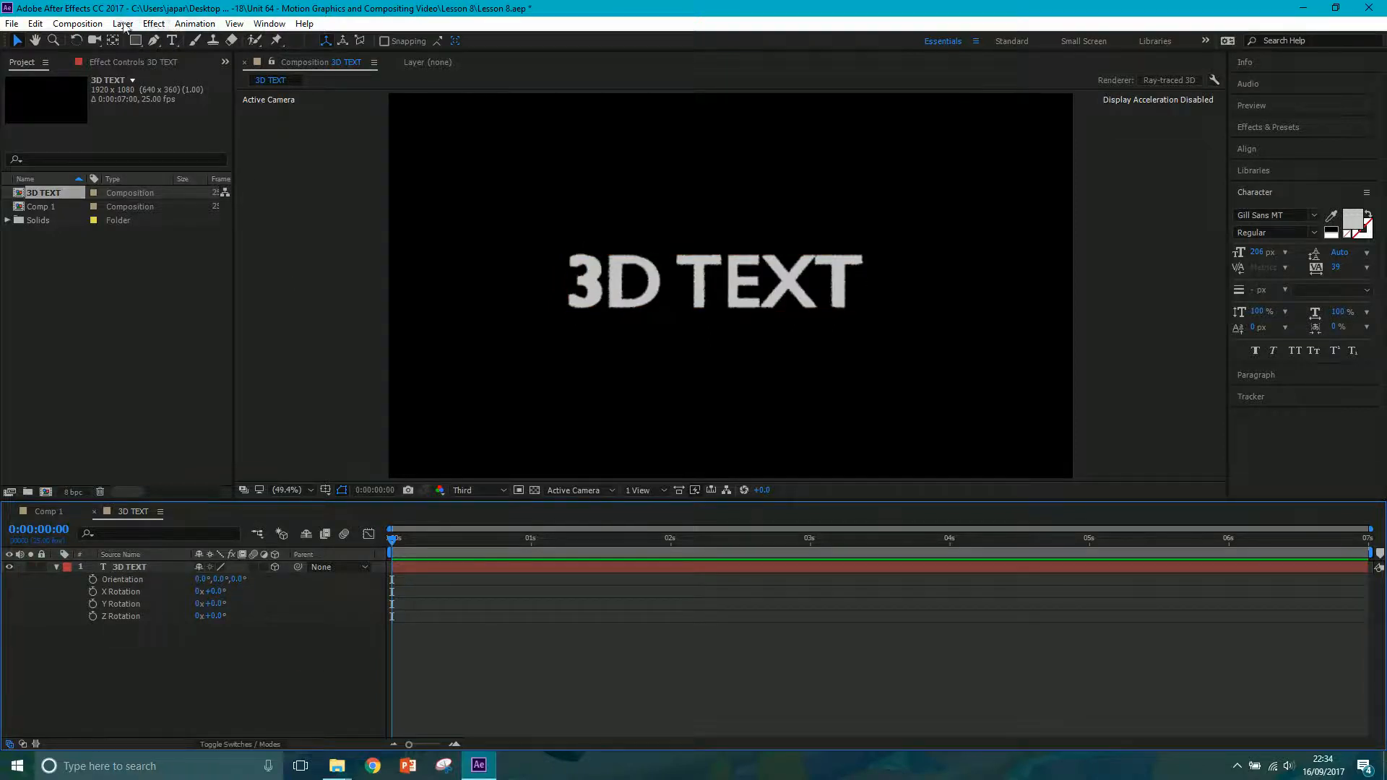
Create a composition-sized solid layer named FLOOR in light blue (A1C4FF).
{"action": "left_click", "coordinate": [78, 24]}
{"action": "mouse_move", "coordinate": [124, 26]}
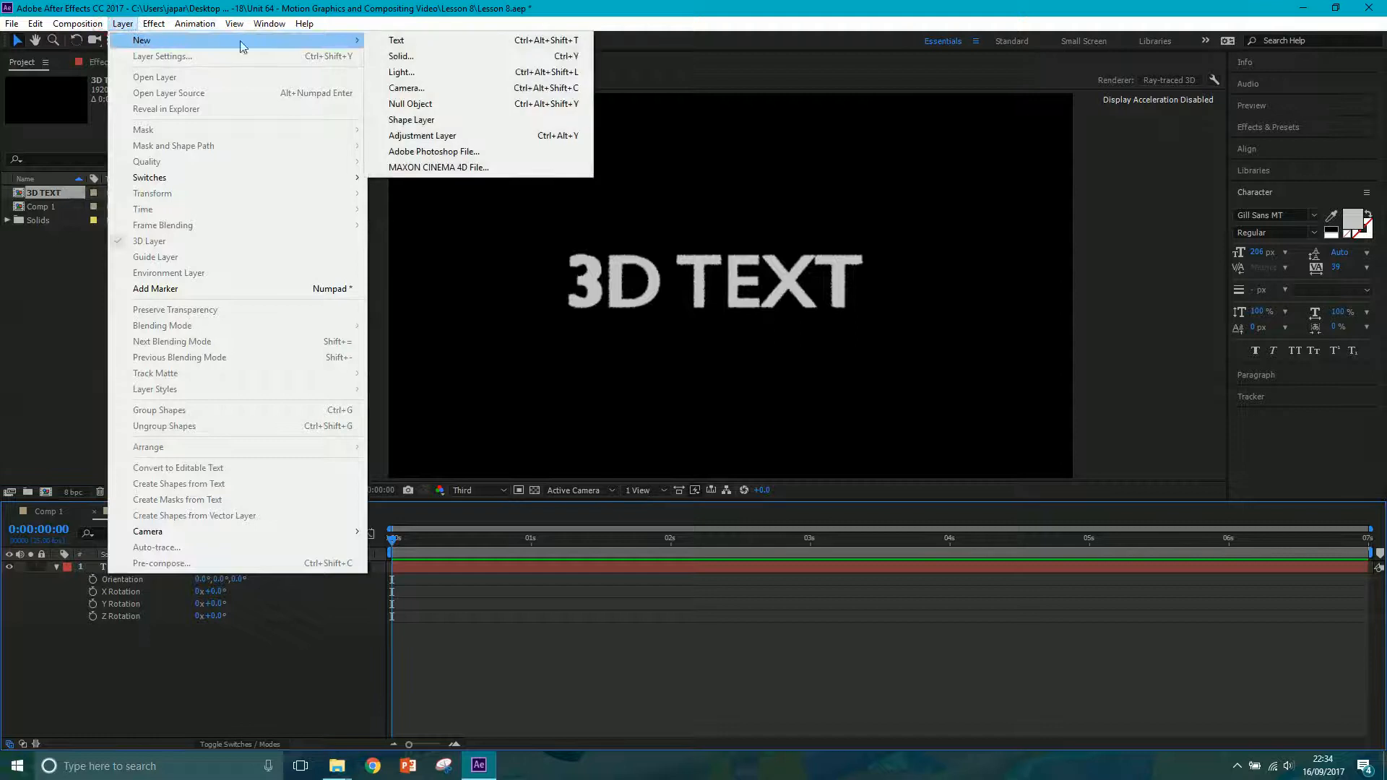
{"action": "left_click", "coordinate": [394, 56]}
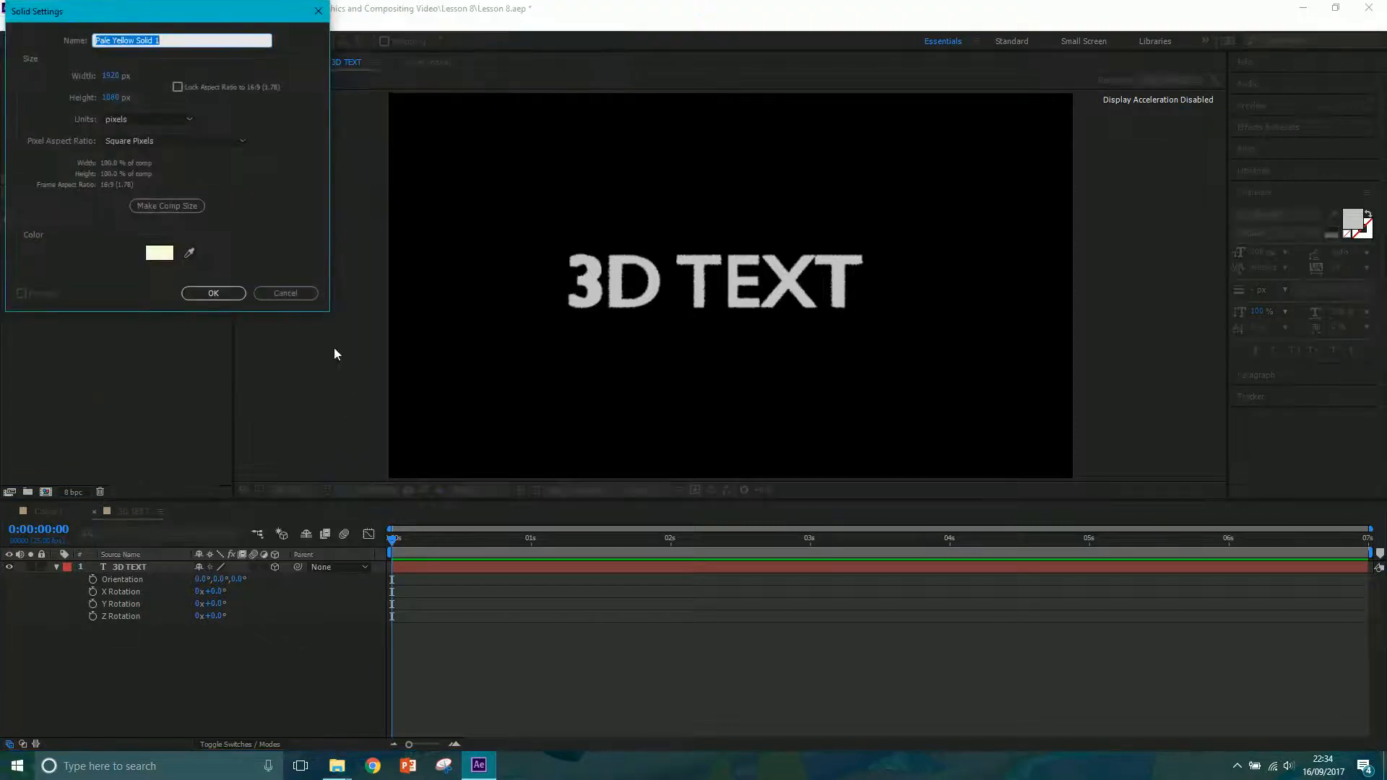
{"action": "type", "text": "FLOOR"}
{"action": "left_click", "coordinate": [160, 252]}
{"action": "left_click", "coordinate": [219, 108]}
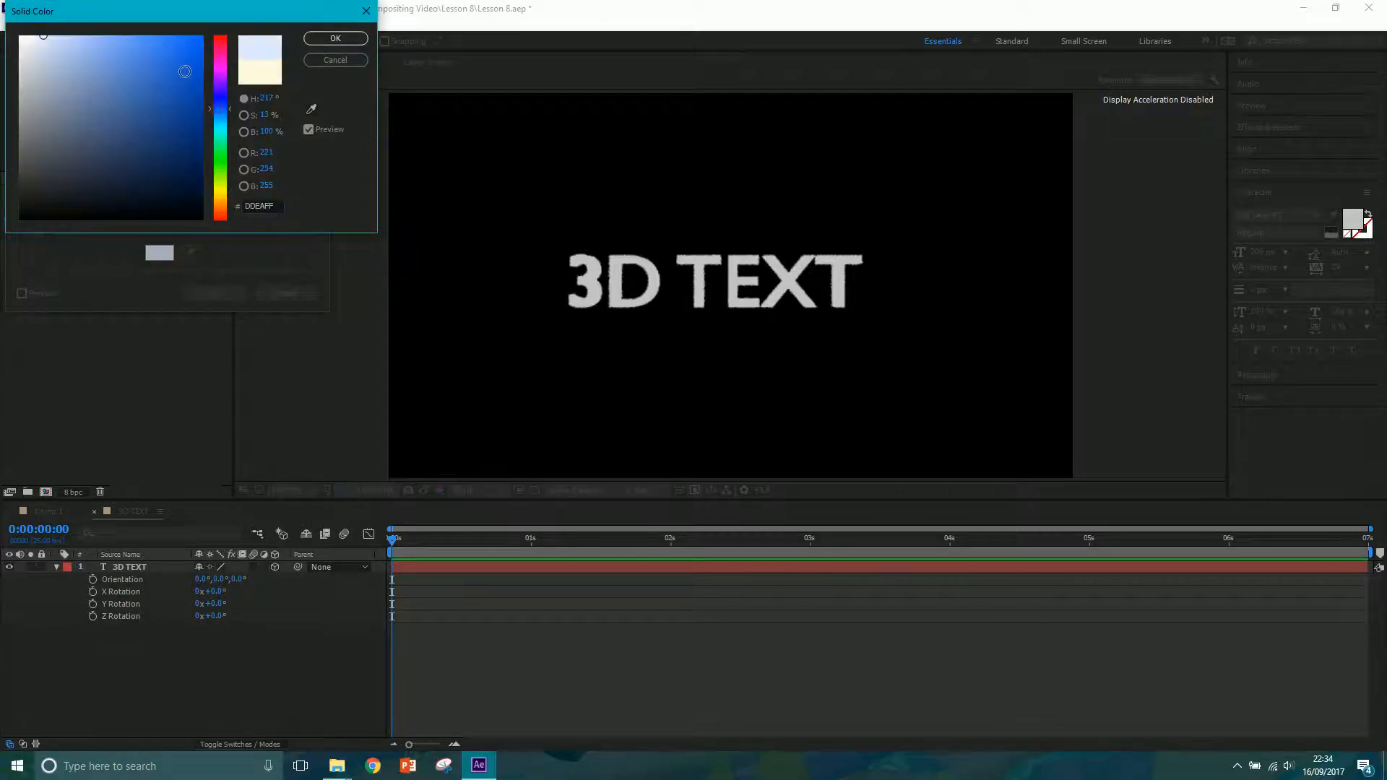
{"action": "left_click", "coordinate": [185, 72]}
{"action": "left_click", "coordinate": [313, 41]}
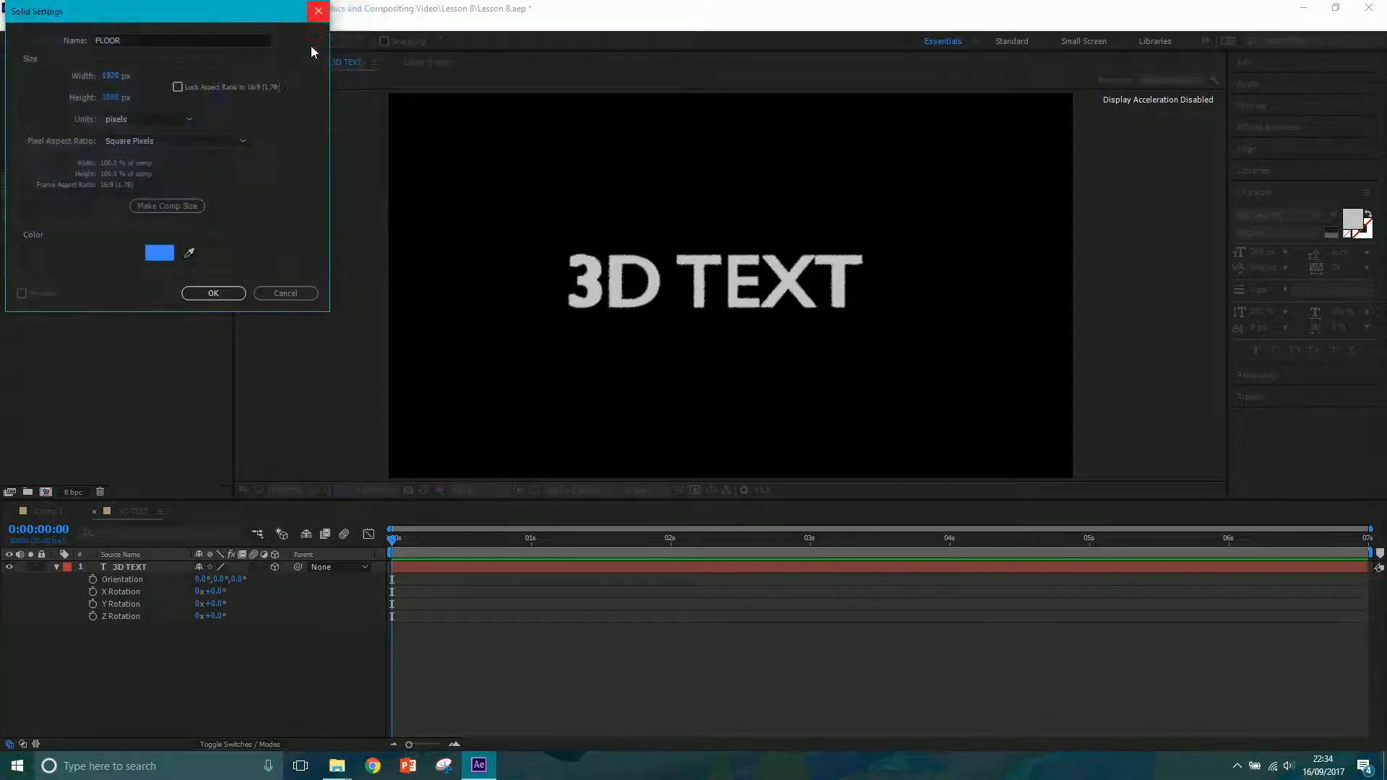
{"action": "left_click", "coordinate": [160, 253]}
{"action": "left_click", "coordinate": [86, 36]}
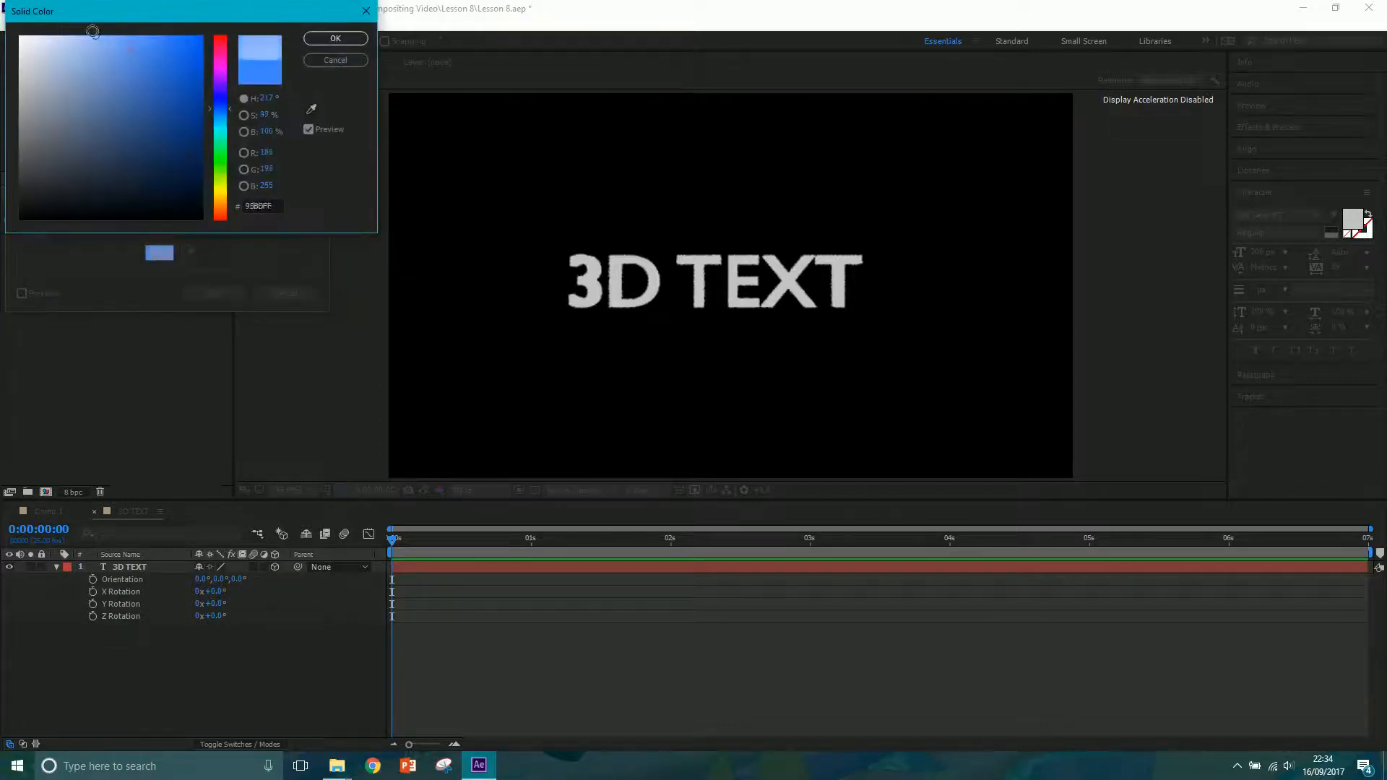
{"action": "left_click", "coordinate": [313, 42]}
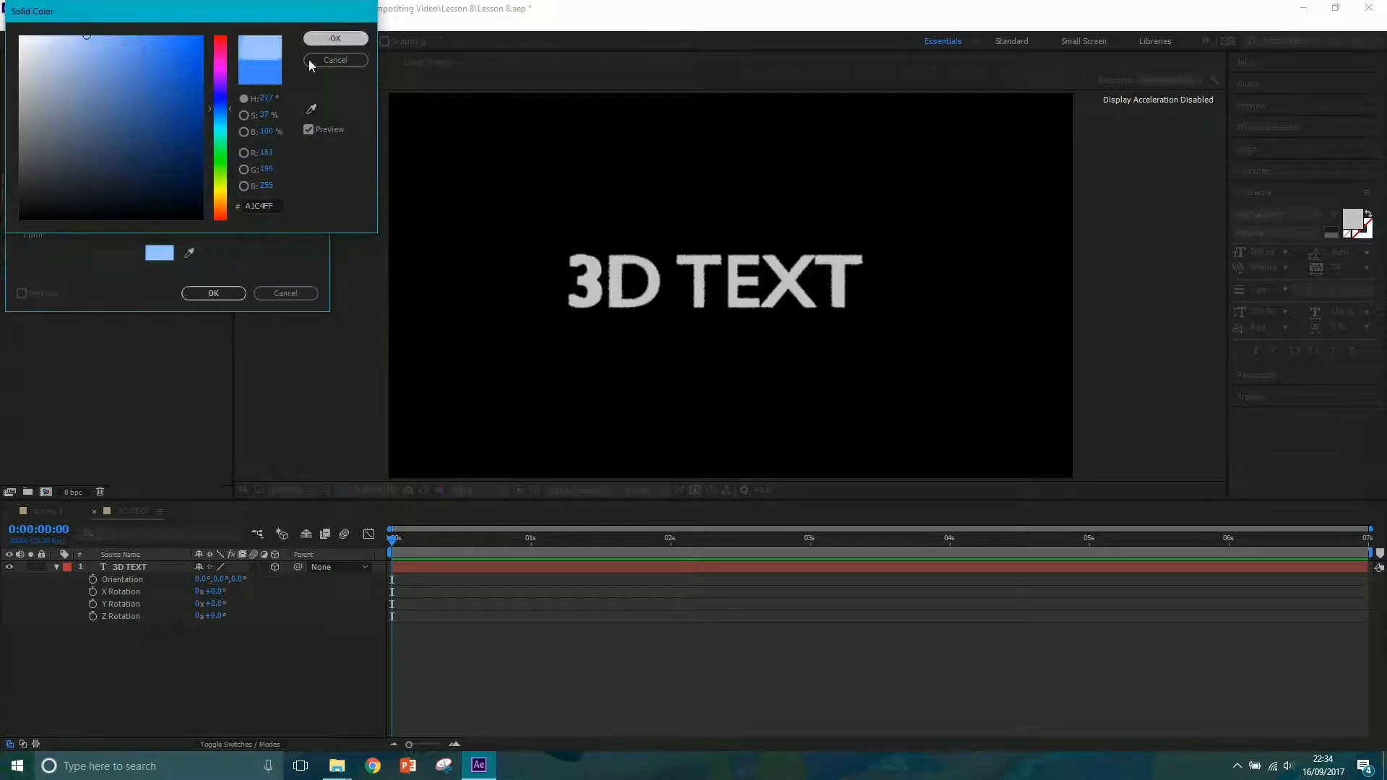
{"action": "left_click", "coordinate": [213, 292]}
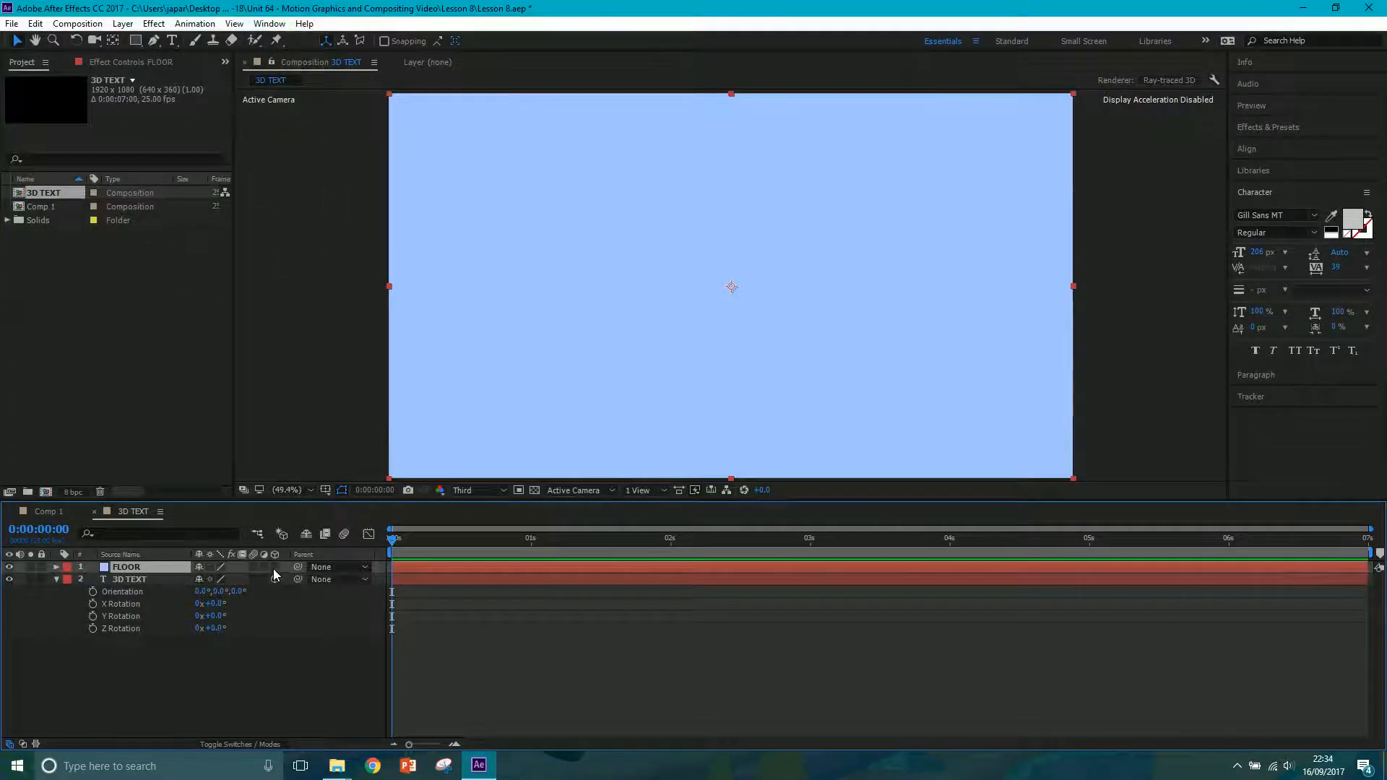
Make the FLOOR solid a 3D layer and set its X Rotation to 90° so it lies flat.
{"action": "left_click", "coordinate": [275, 567]}
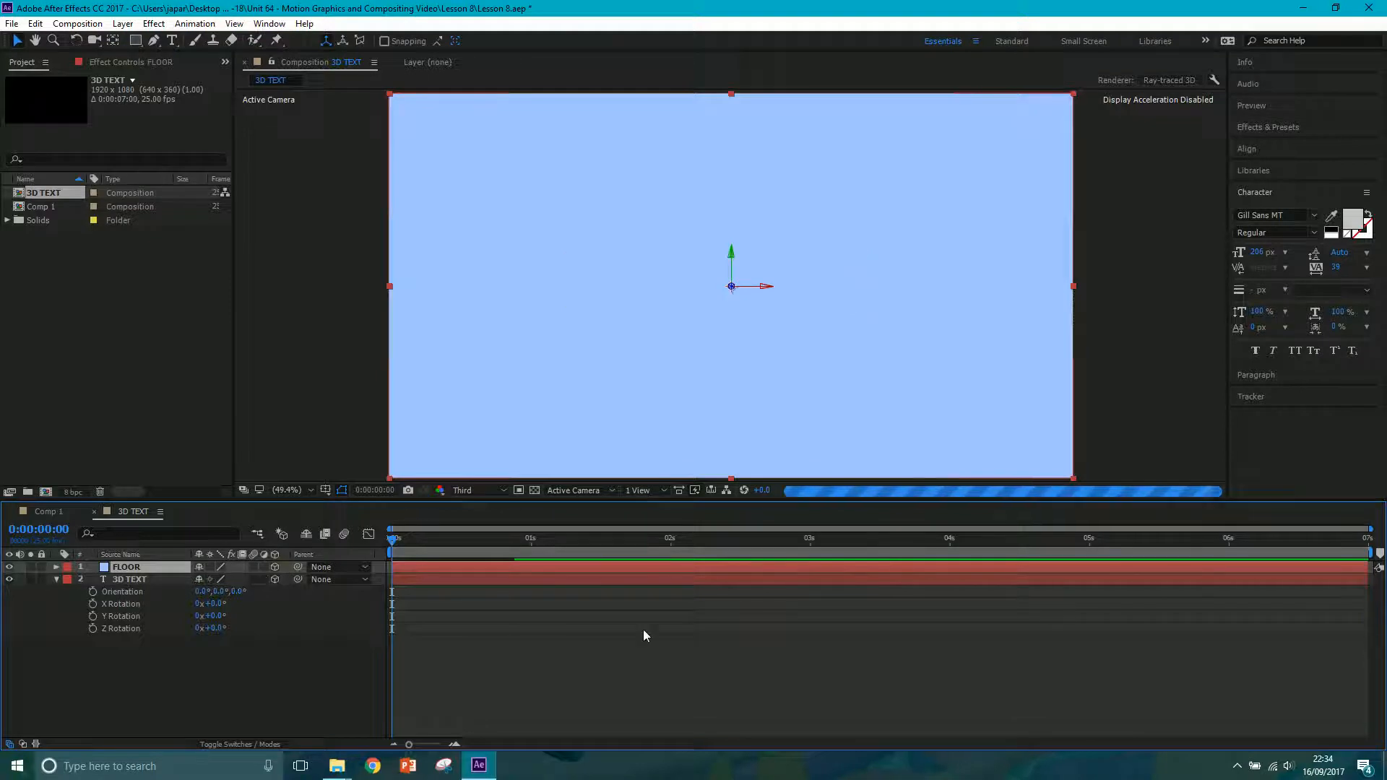
{"action": "key", "text": "r"}
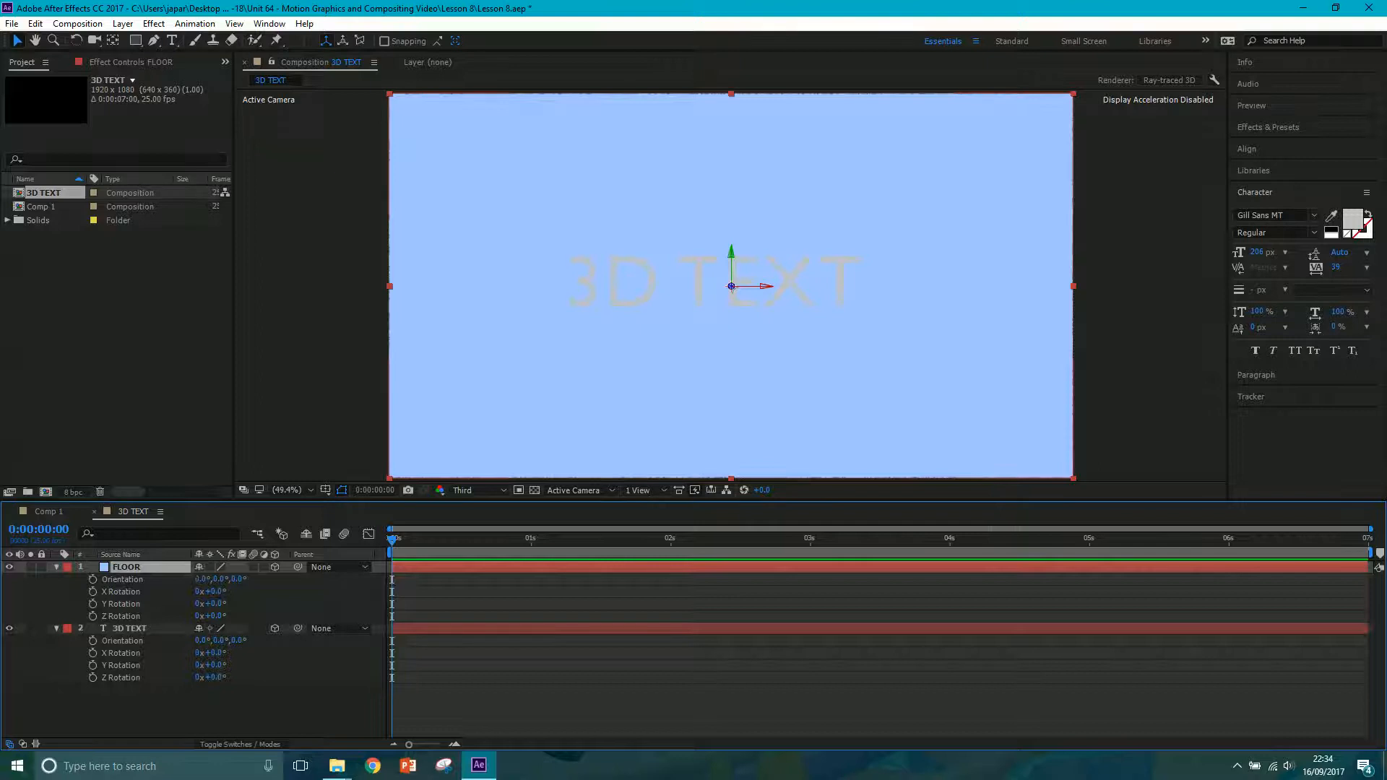
{"action": "left_click_drag", "start_coordinate": [217, 591], "coordinate": [237, 595]}
{"action": "left_click", "coordinate": [214, 592]}
{"action": "type", "text": "90"}
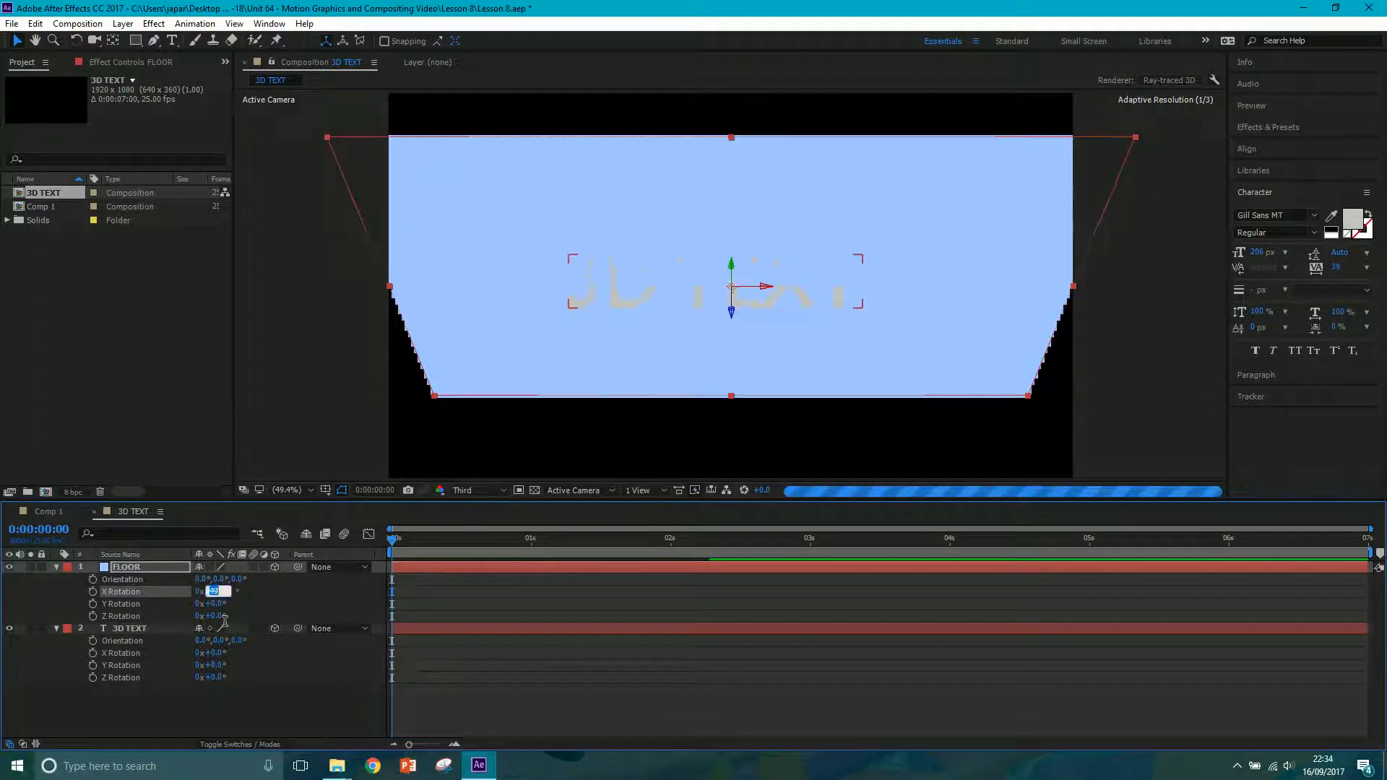
{"action": "key", "text": "Return"}
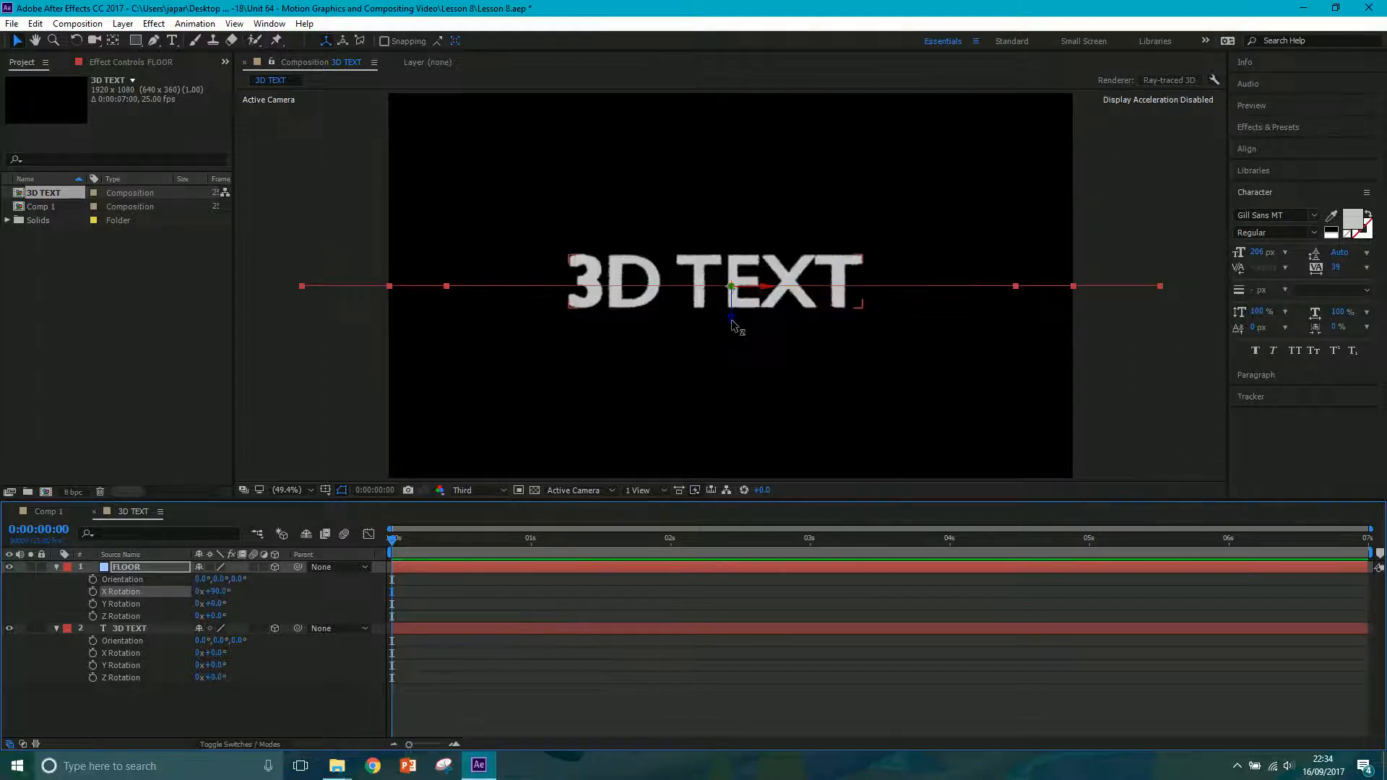
Lower FLOOR to a Y position of about 836 and the 3D TEXT layer to about 834 so the text stands on the floor.
{"action": "left_click_drag", "start_coordinate": [731, 325], "coordinate": [732, 331]}
{"action": "left_click_drag", "start_coordinate": [735, 339], "coordinate": [735, 350]}
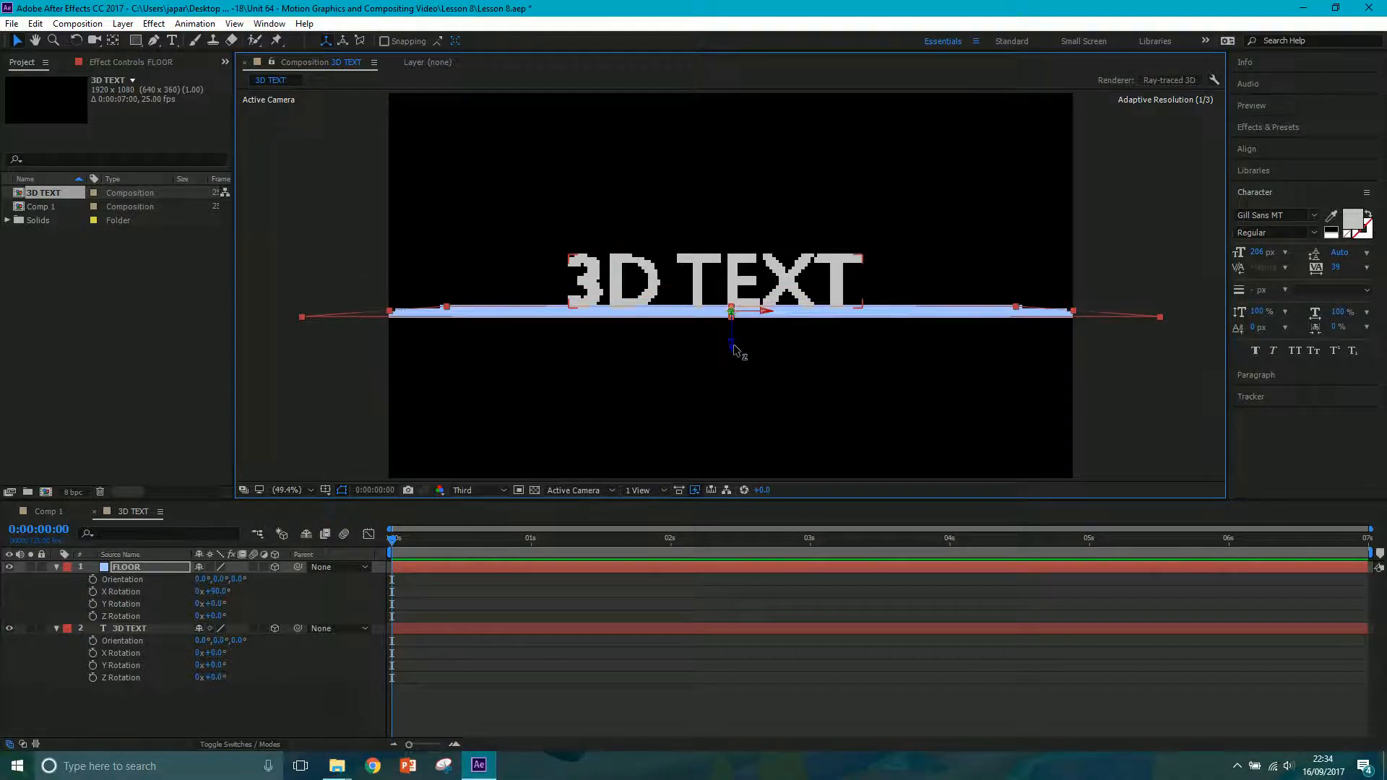
{"action": "left_click", "coordinate": [164, 626], "text": "shift"}
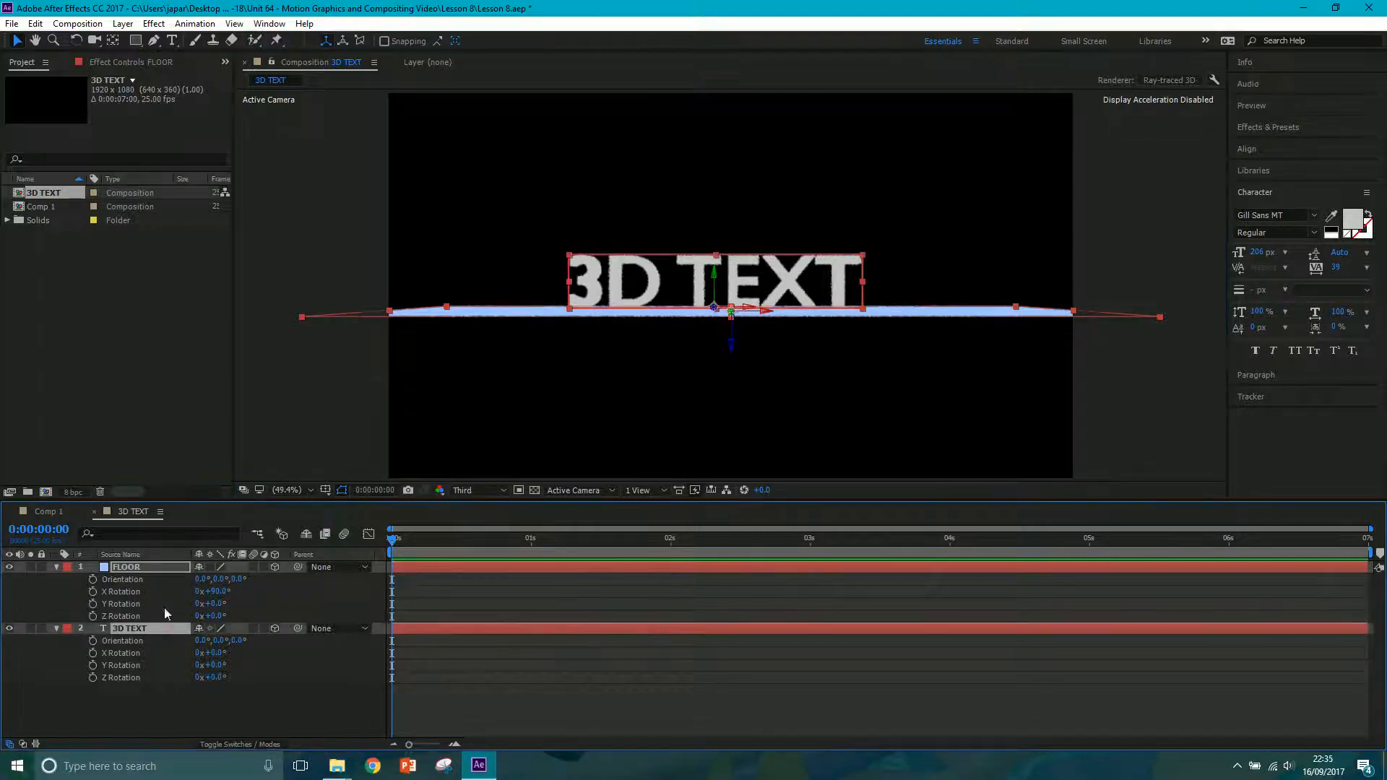
{"action": "key", "text": "p"}
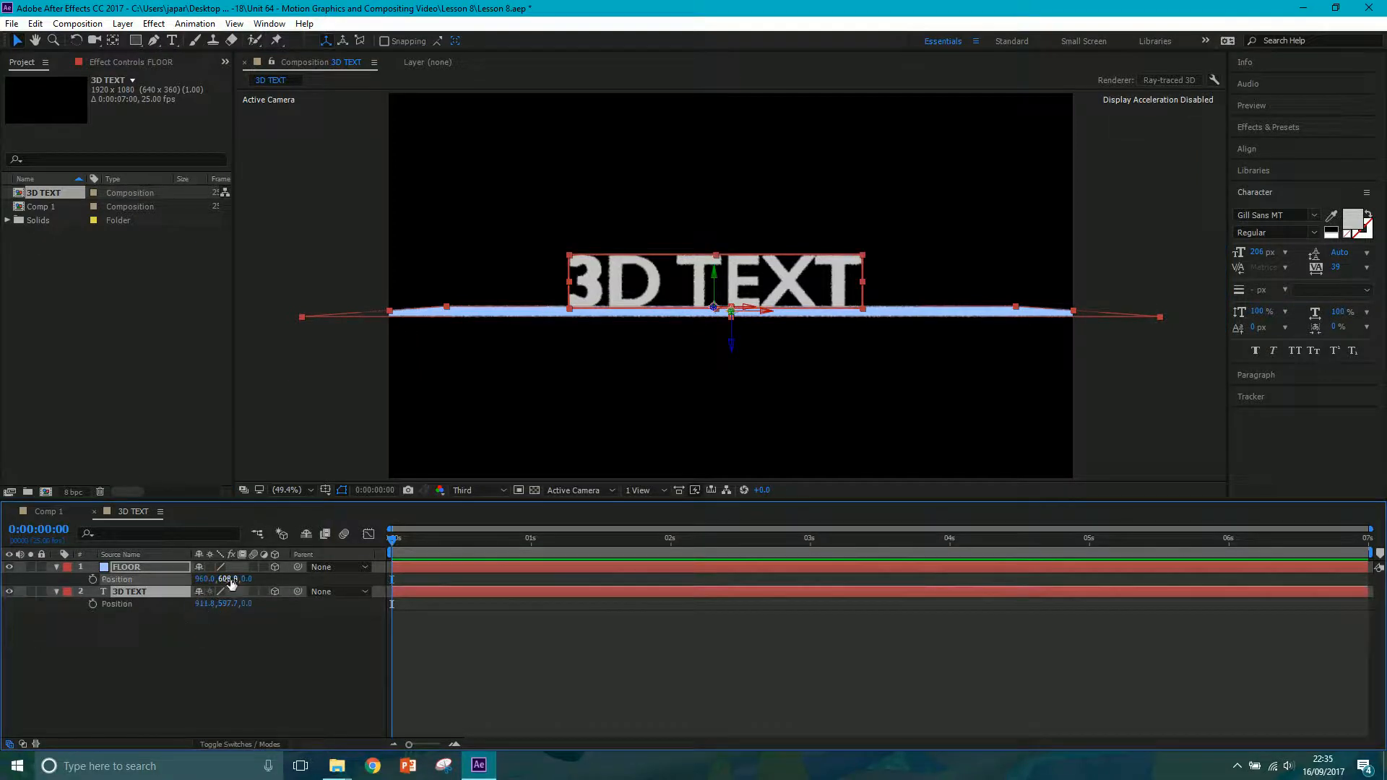
{"action": "left_click_drag", "start_coordinate": [231, 583], "coordinate": [334, 572]}
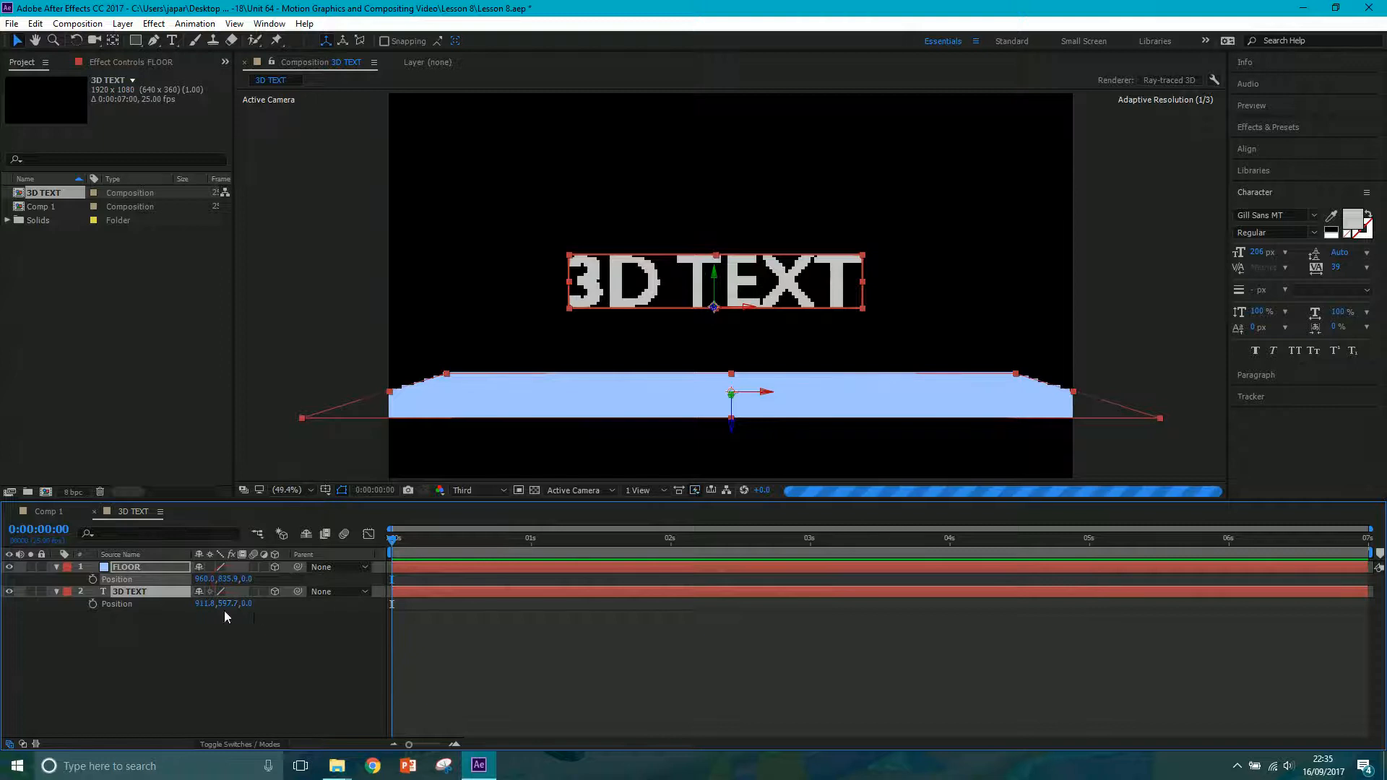
{"action": "left_click_drag", "start_coordinate": [225, 604], "coordinate": [433, 563]}
{"action": "left_click", "coordinate": [231, 644]}
{"action": "left_click", "coordinate": [271, 656]}
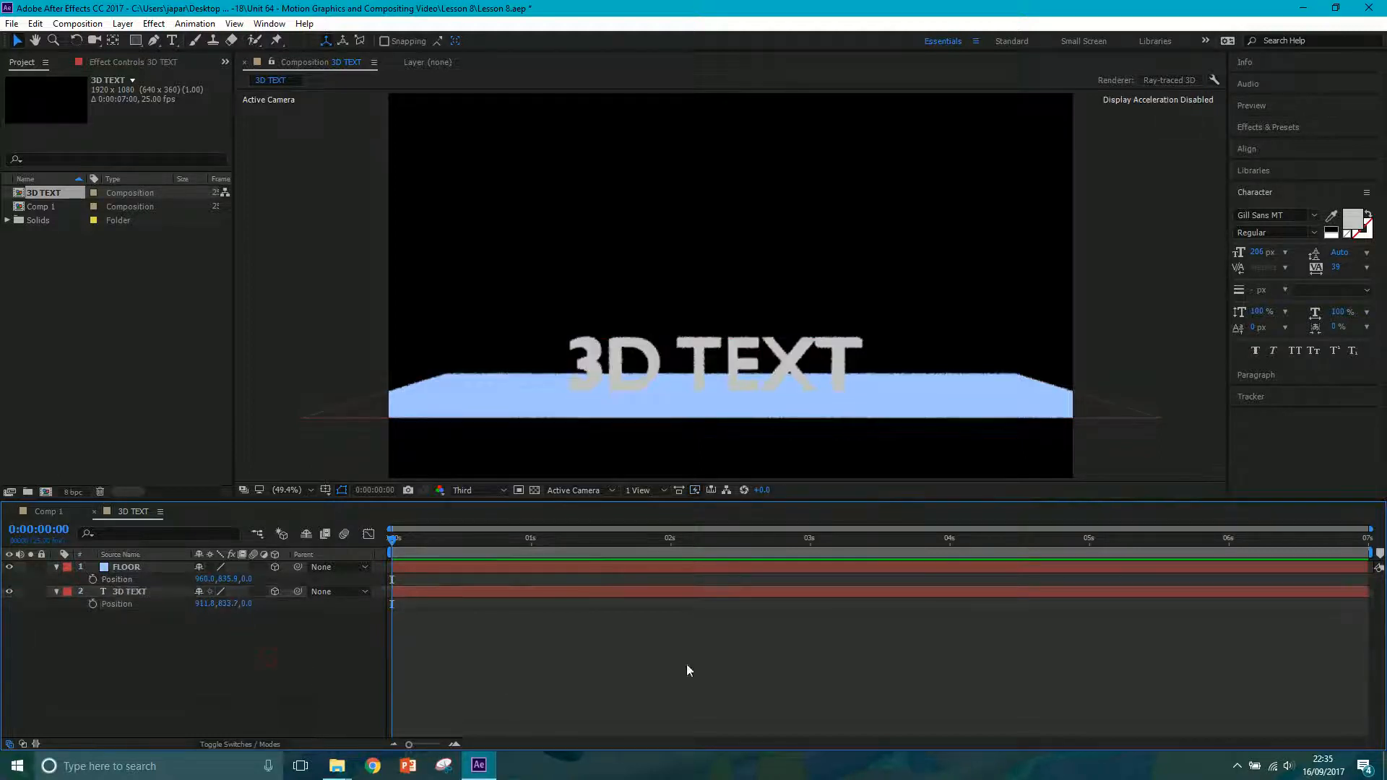
Try scaling the 3D TEXT layer to about 224% and shifting FLOOR slightly in Z, undoing each change.
{"action": "left_click", "coordinate": [144, 592]}
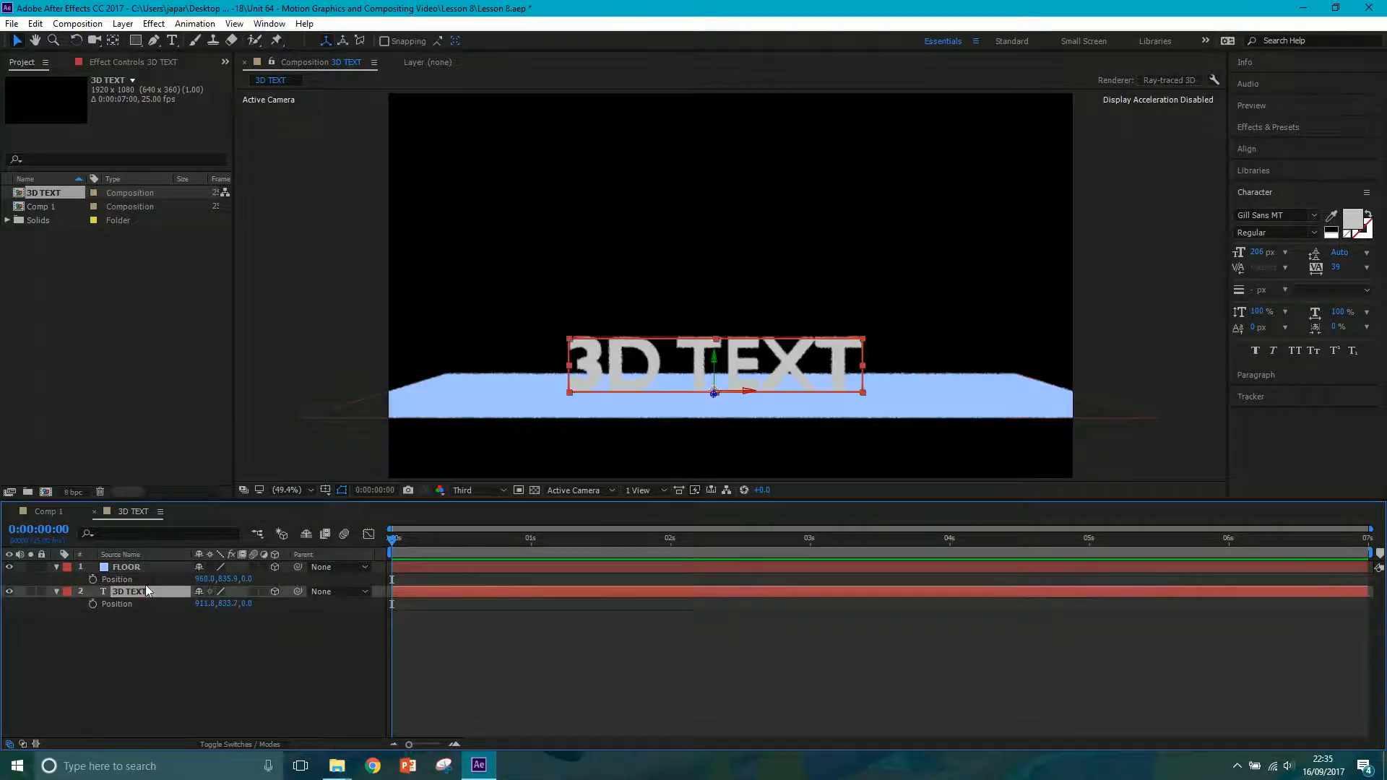
{"action": "key", "text": "s"}
{"action": "left_click_drag", "start_coordinate": [217, 603], "coordinate": [306, 608]}
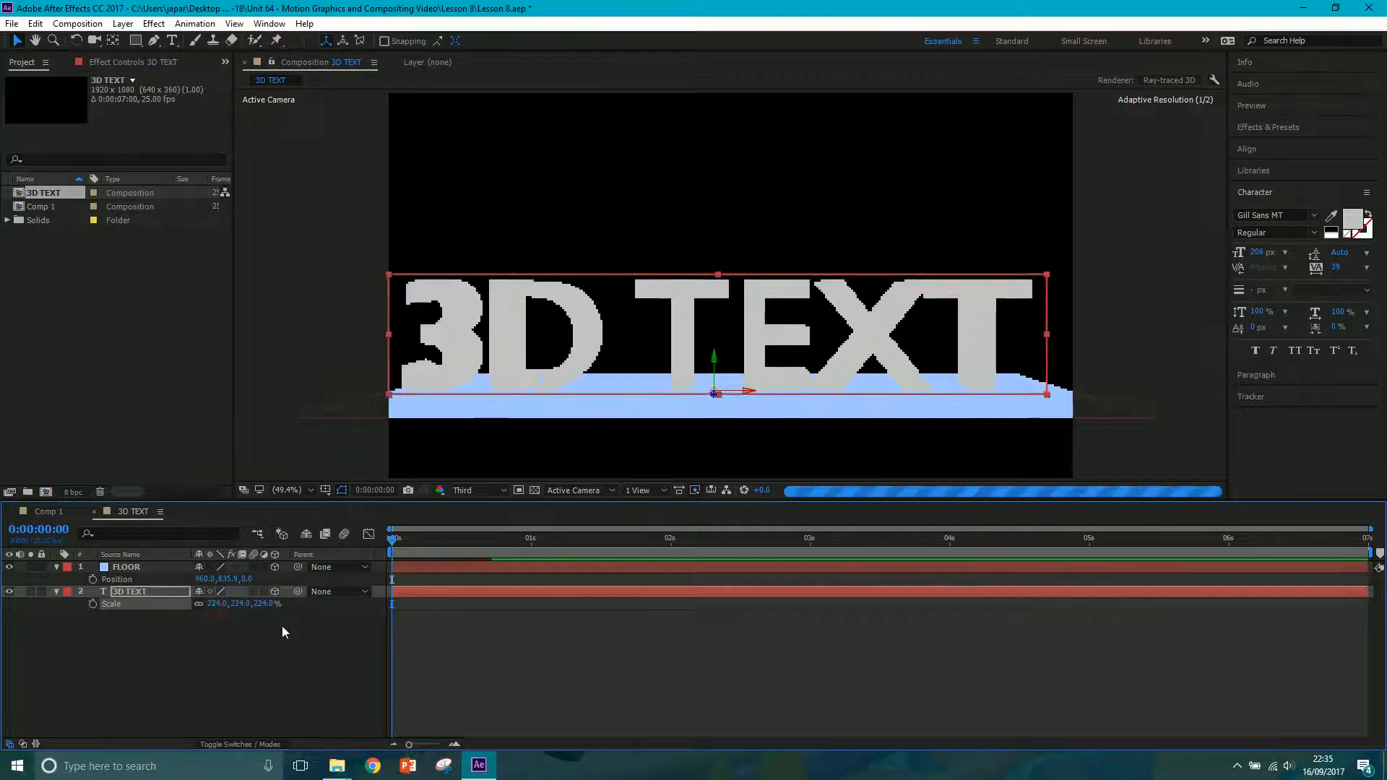
{"action": "key", "text": "ctrl+z"}
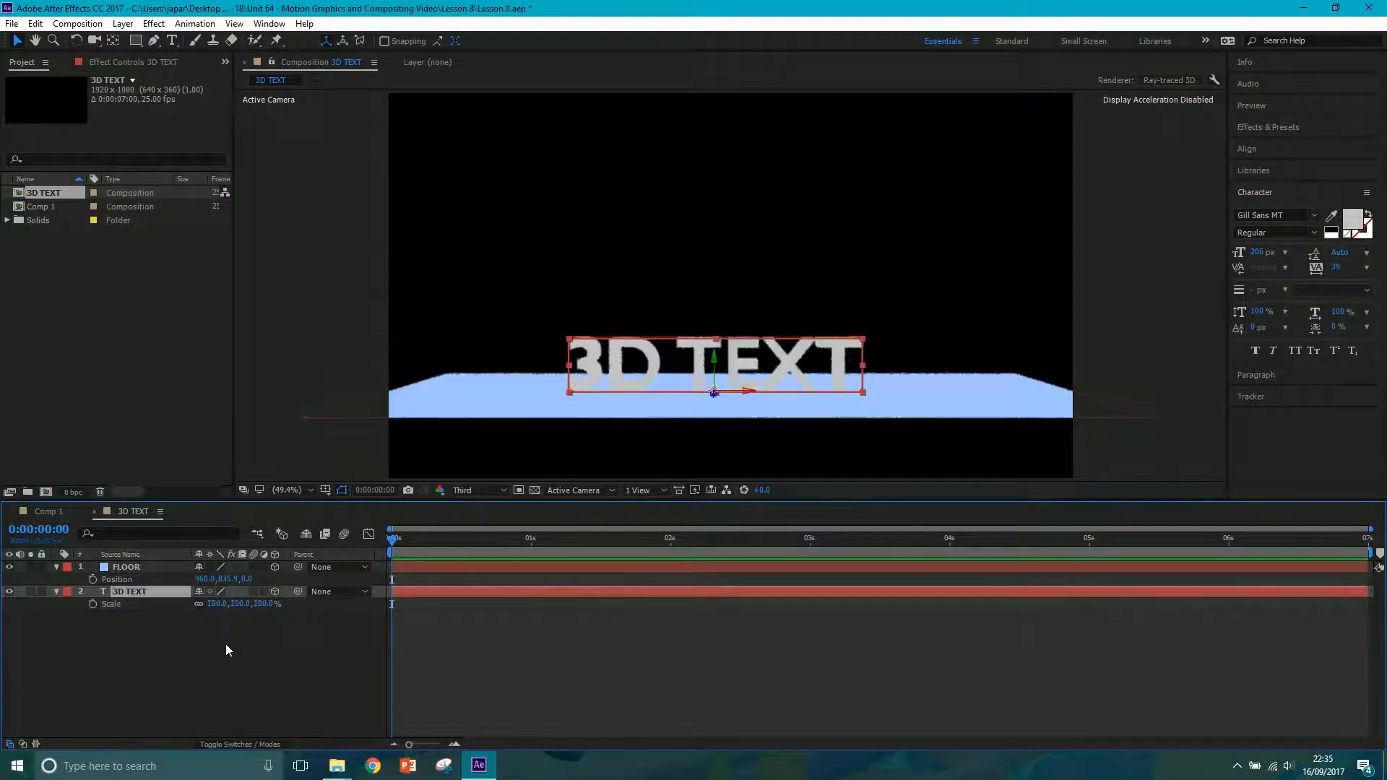
{"action": "left_click", "coordinate": [170, 570]}
{"action": "left_click_drag", "start_coordinate": [245, 578], "coordinate": [254, 579]}
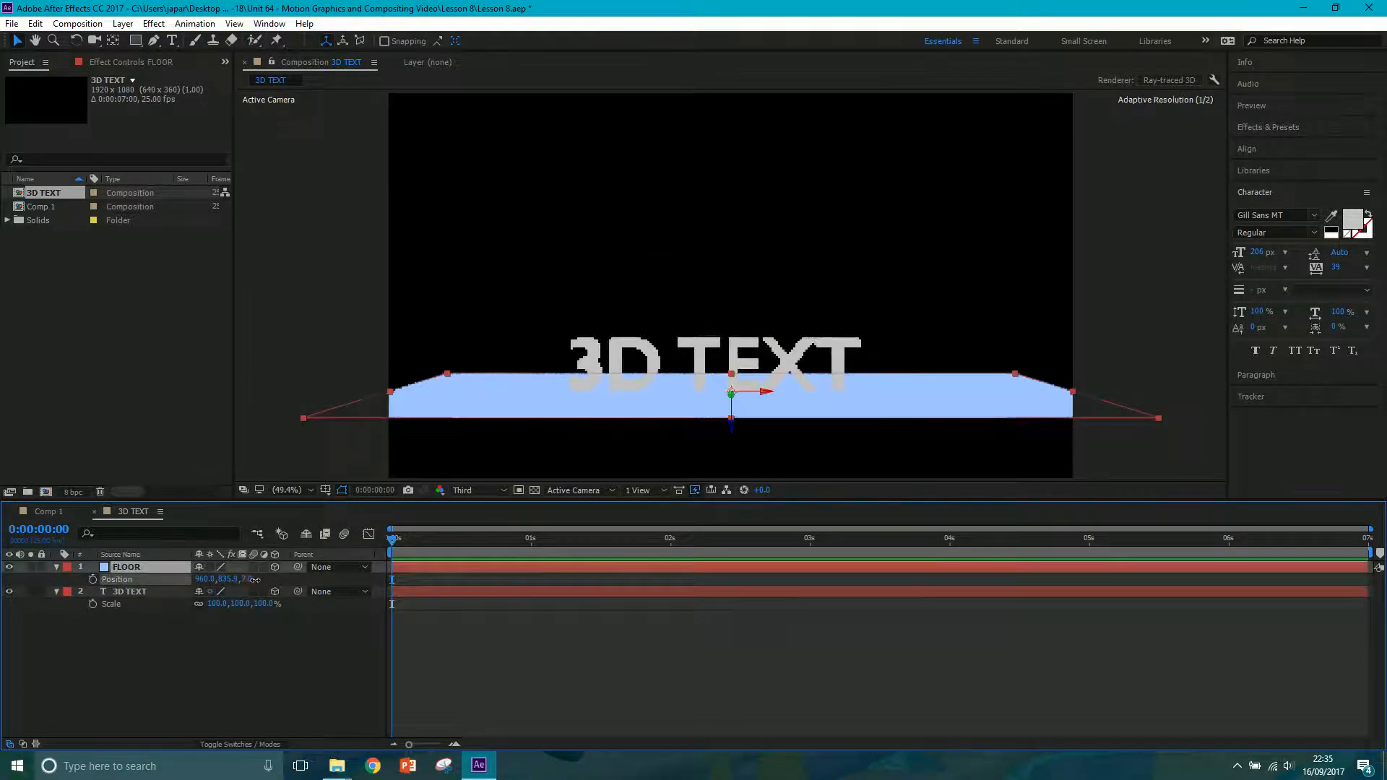
{"action": "key", "text": "ctrl+z"}
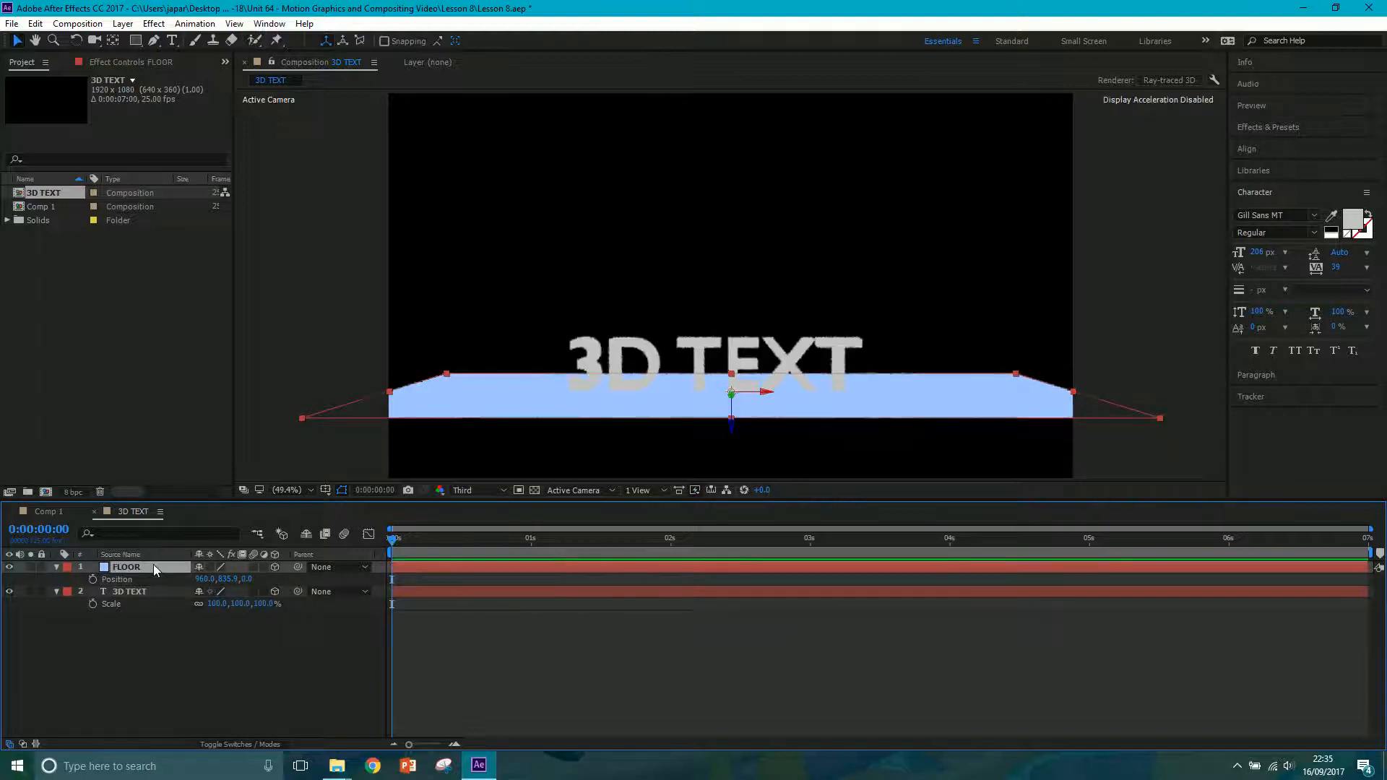
Scale the FLOOR layer up to nearly three times its size and show its rotation properties.
{"action": "key", "text": "s"}
{"action": "left_click_drag", "start_coordinate": [217, 579], "coordinate": [385, 567]}
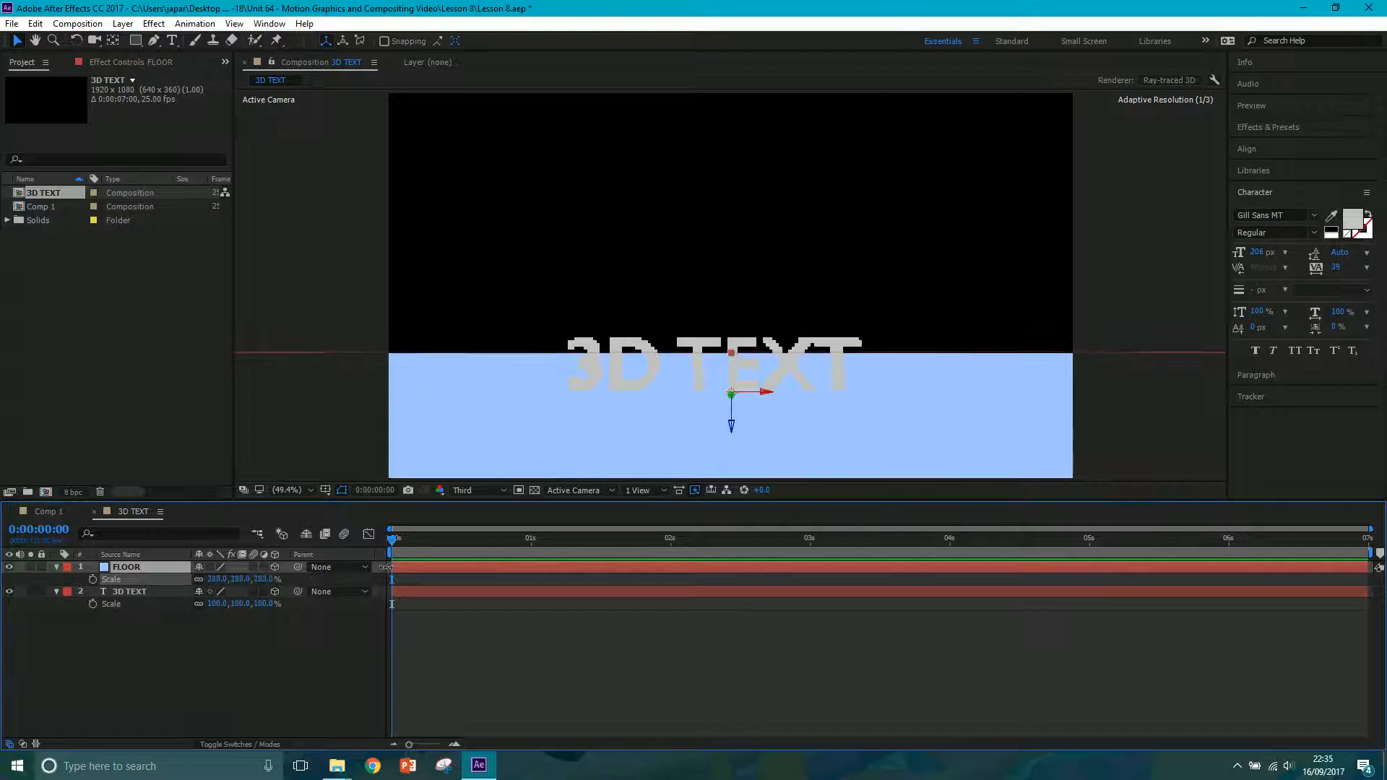
{"action": "key", "text": "r"}
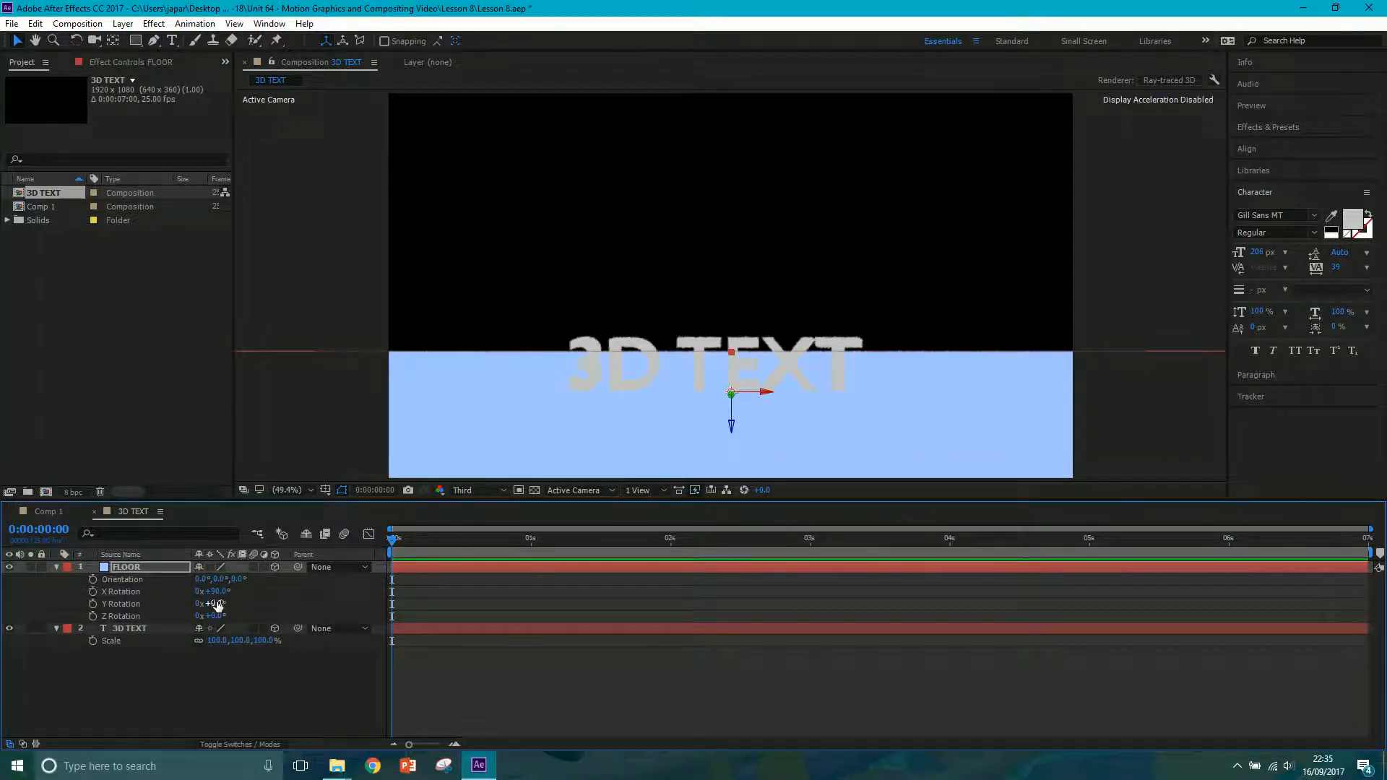
Set the FLOOR layer's Z Rotation to 52° and shift the layer sideways so its far corner sits behind the text.
{"action": "left_click_drag", "start_coordinate": [224, 603], "coordinate": [251, 614]}
{"action": "key", "text": "ctrl+z"}
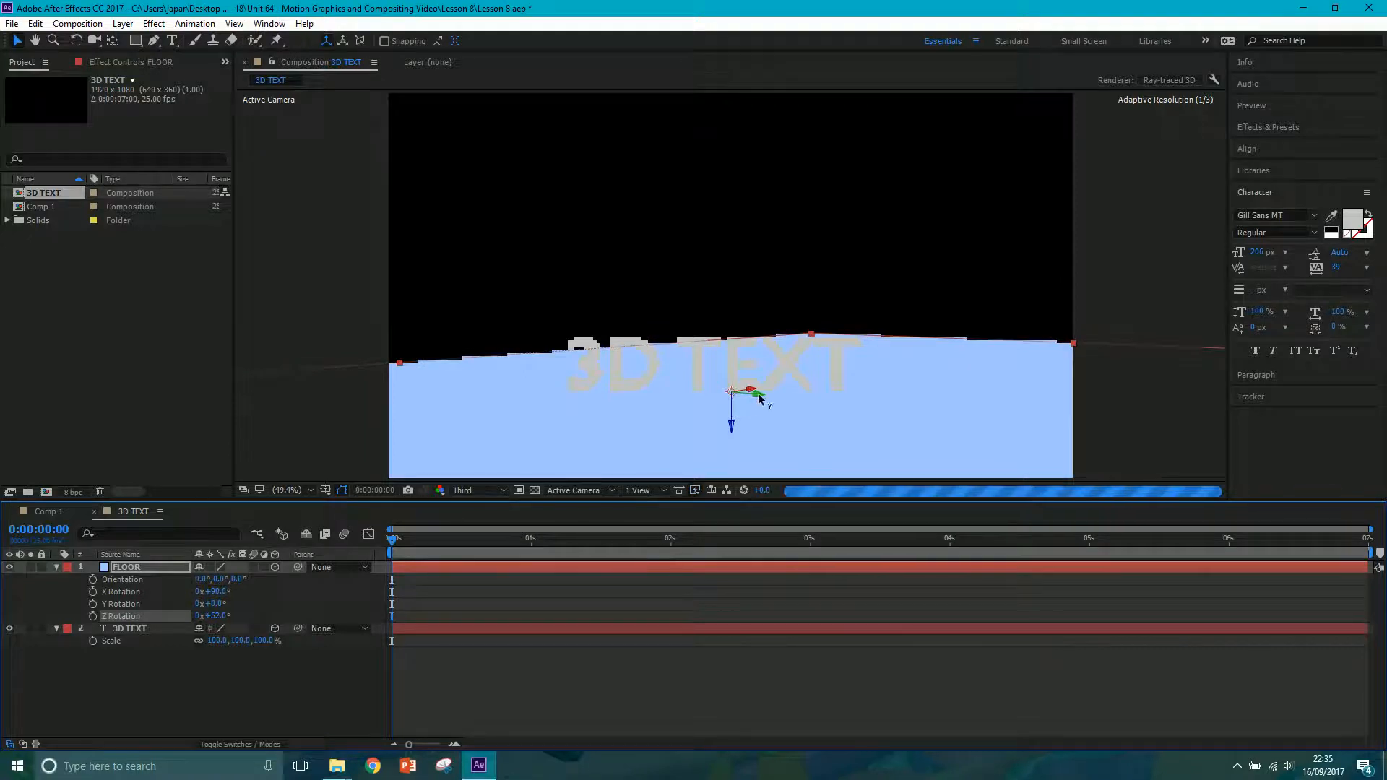
{"action": "left_click_drag", "start_coordinate": [758, 397], "coordinate": [609, 366]}
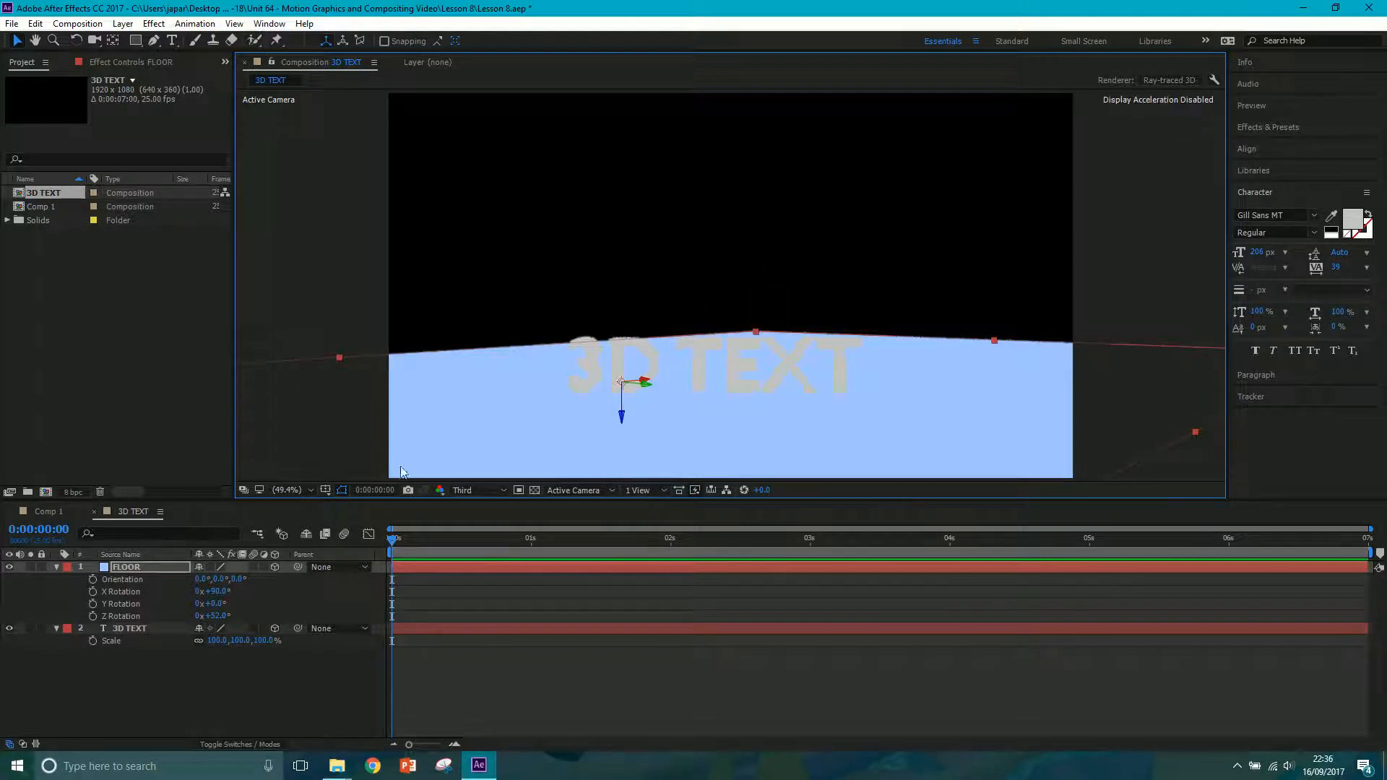
Reduce the preview resolution to Quarter and show the scene from the Top view with the whole floor outline in sight.
{"action": "left_click", "coordinate": [478, 488]}
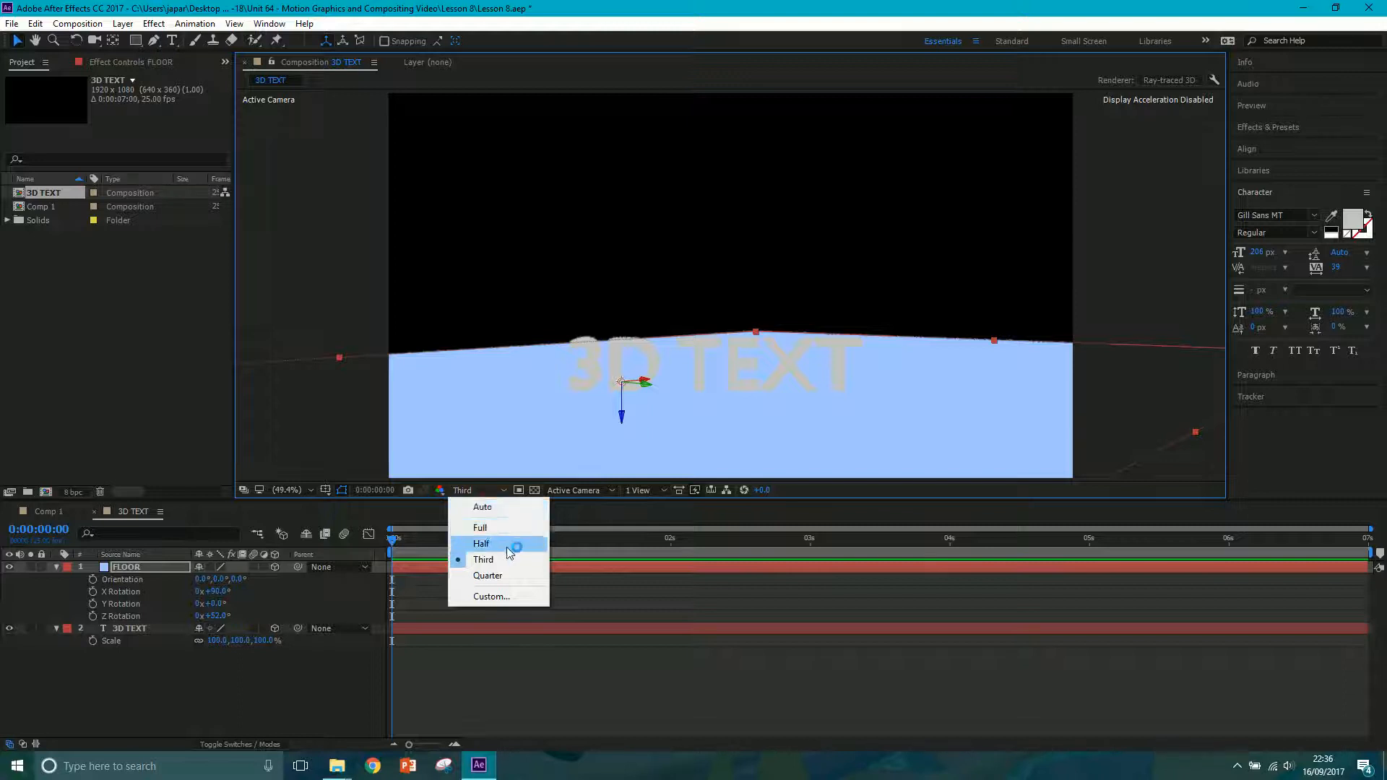
{"action": "left_click", "coordinate": [498, 576]}
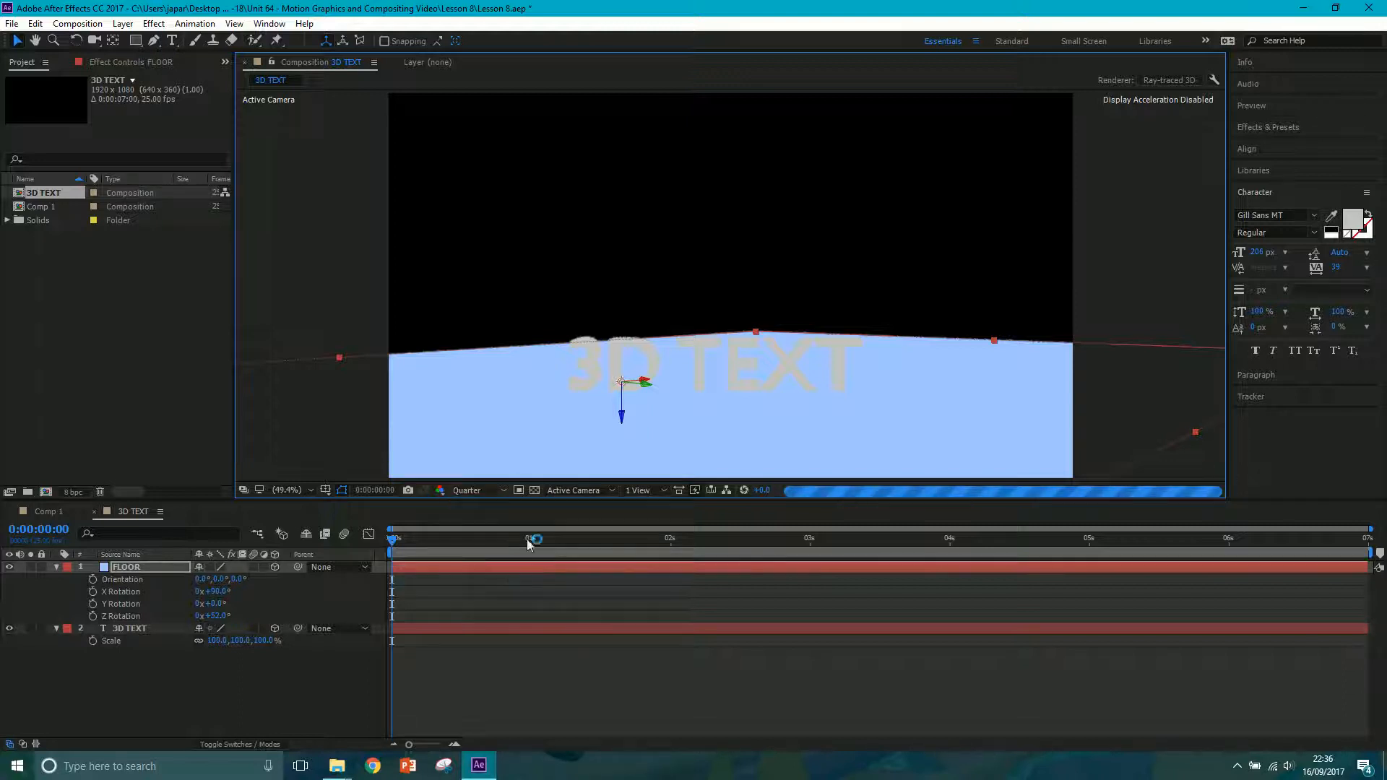
{"action": "left_click", "coordinate": [584, 489]}
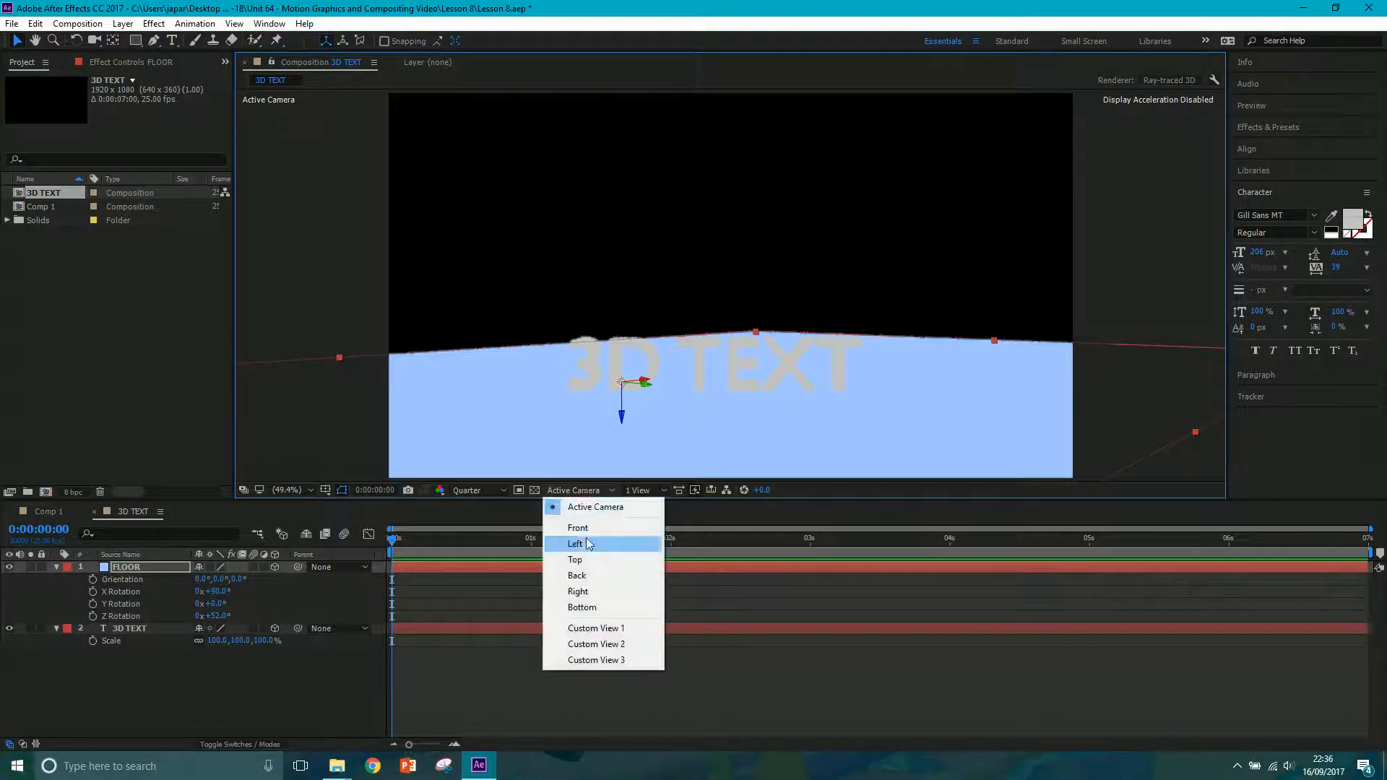
{"action": "left_click", "coordinate": [587, 556]}
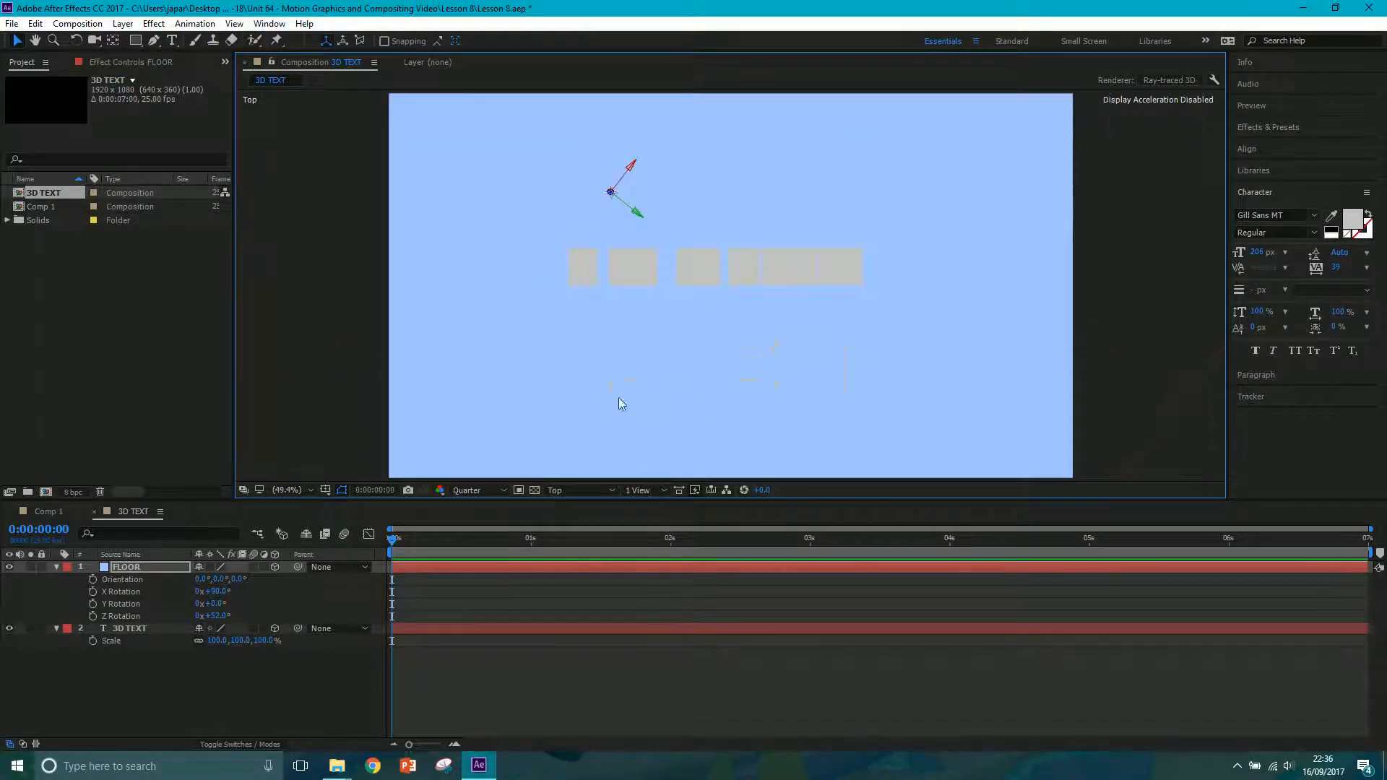
{"action": "key", "text": "comma"}
{"action": "key", "text": "comma"}
{"action": "key", "text": "comma"}
{"action": "key", "text": "comma"}
{"action": "scroll", "coordinate": [661, 342], "scroll_direction": "down", "scroll_amount": 1}
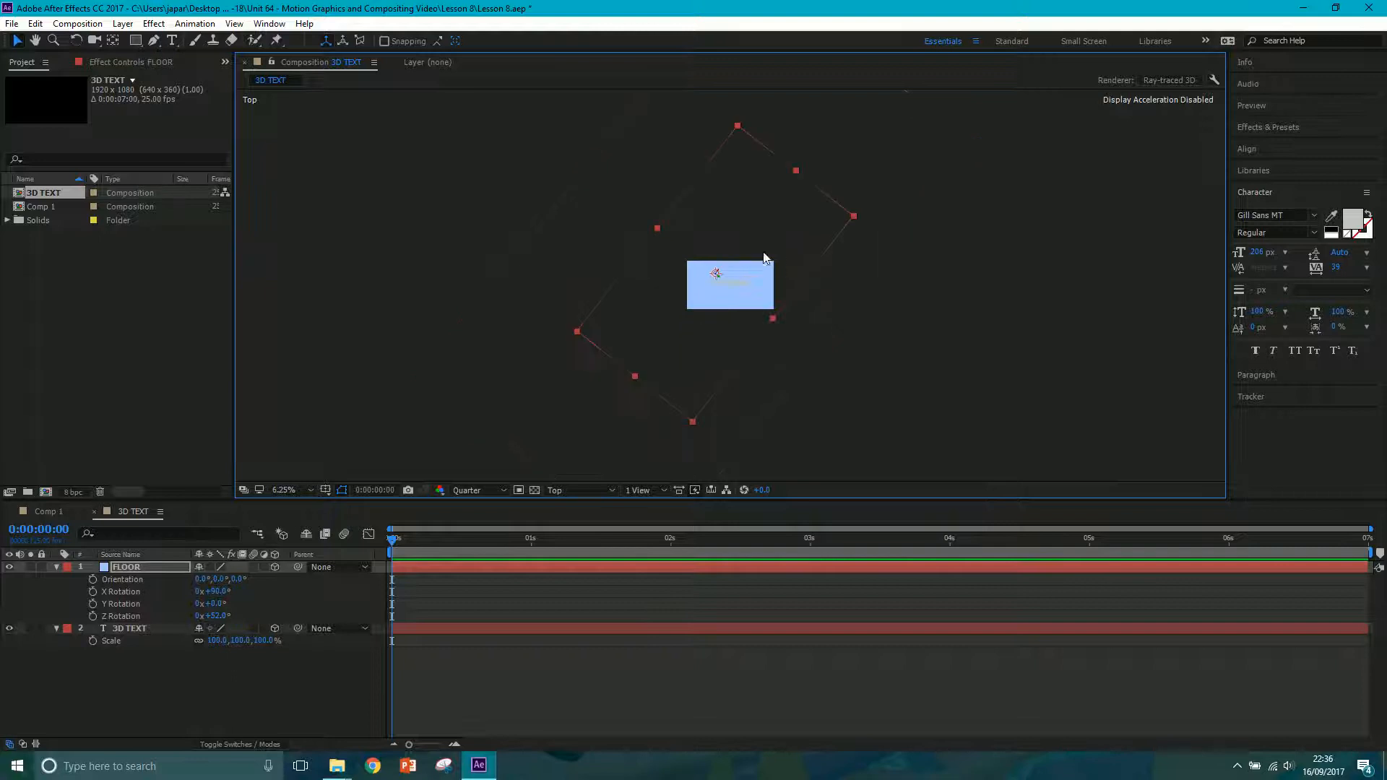
{"action": "left_click_drag", "start_coordinate": [765, 258], "coordinate": [754, 310]}
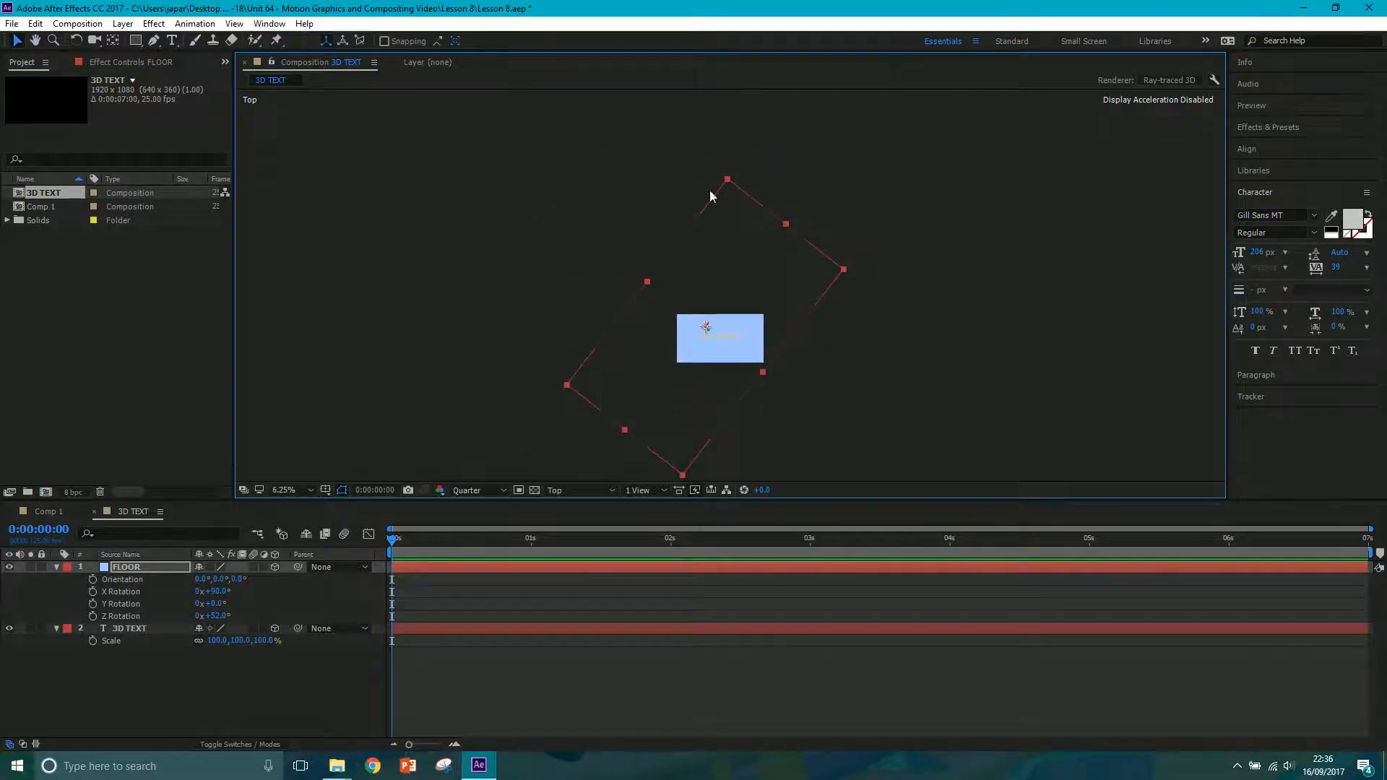
Show two views side by side, keeping Top in one and setting the other to Active Camera fitted to its frame.
{"action": "left_click", "coordinate": [641, 488]}
{"action": "left_click", "coordinate": [658, 520]}
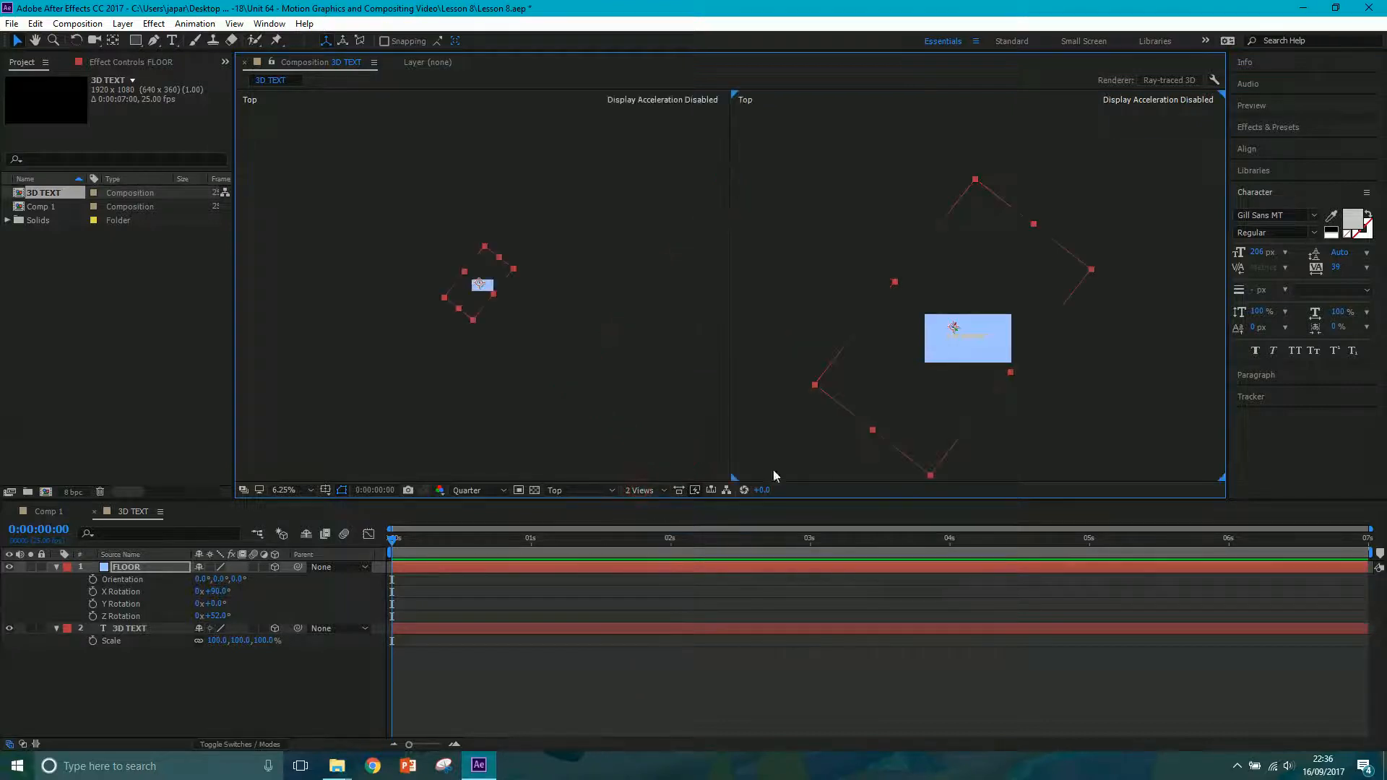
{"action": "left_click", "coordinate": [785, 426]}
{"action": "left_click", "coordinate": [592, 492]}
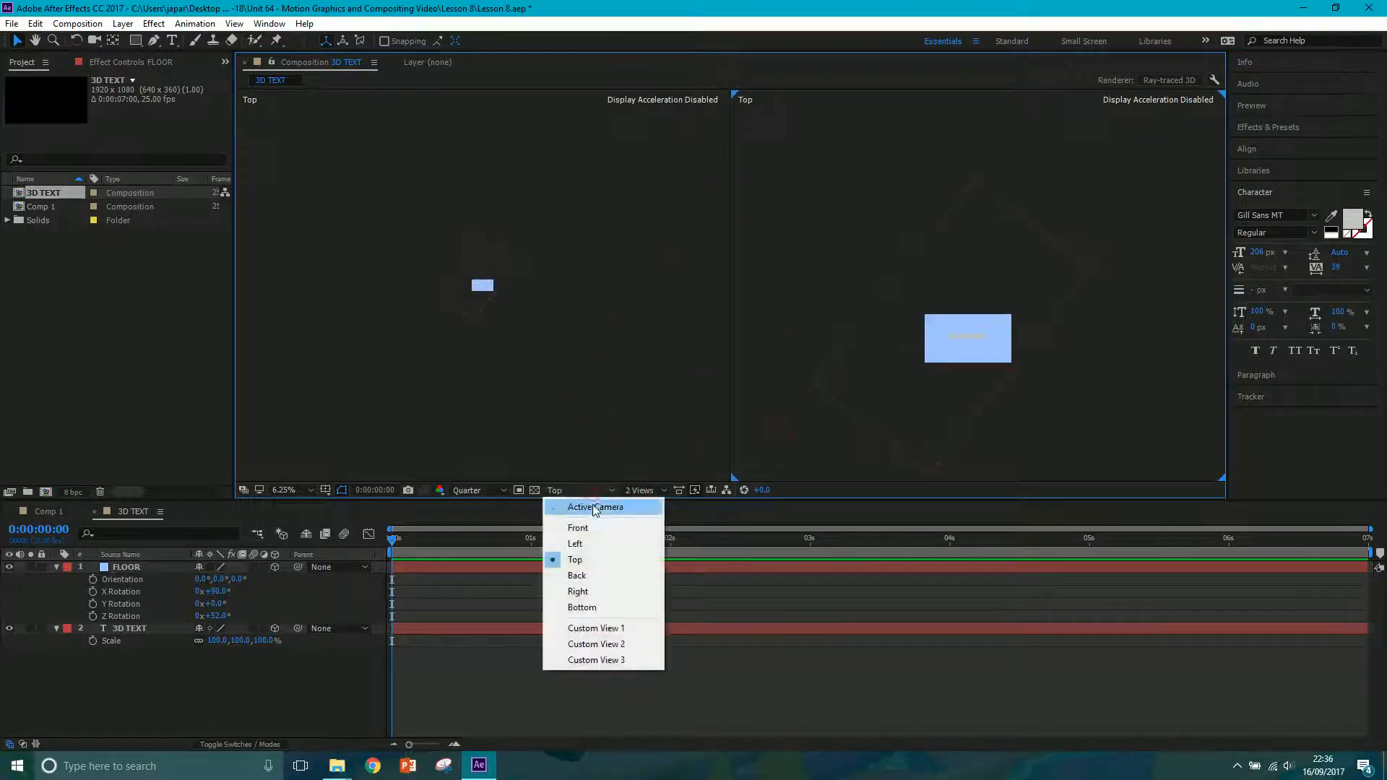
{"action": "left_click", "coordinate": [594, 507]}
{"action": "scroll", "coordinate": [944, 371], "scroll_direction": "up", "scroll_amount": 1}
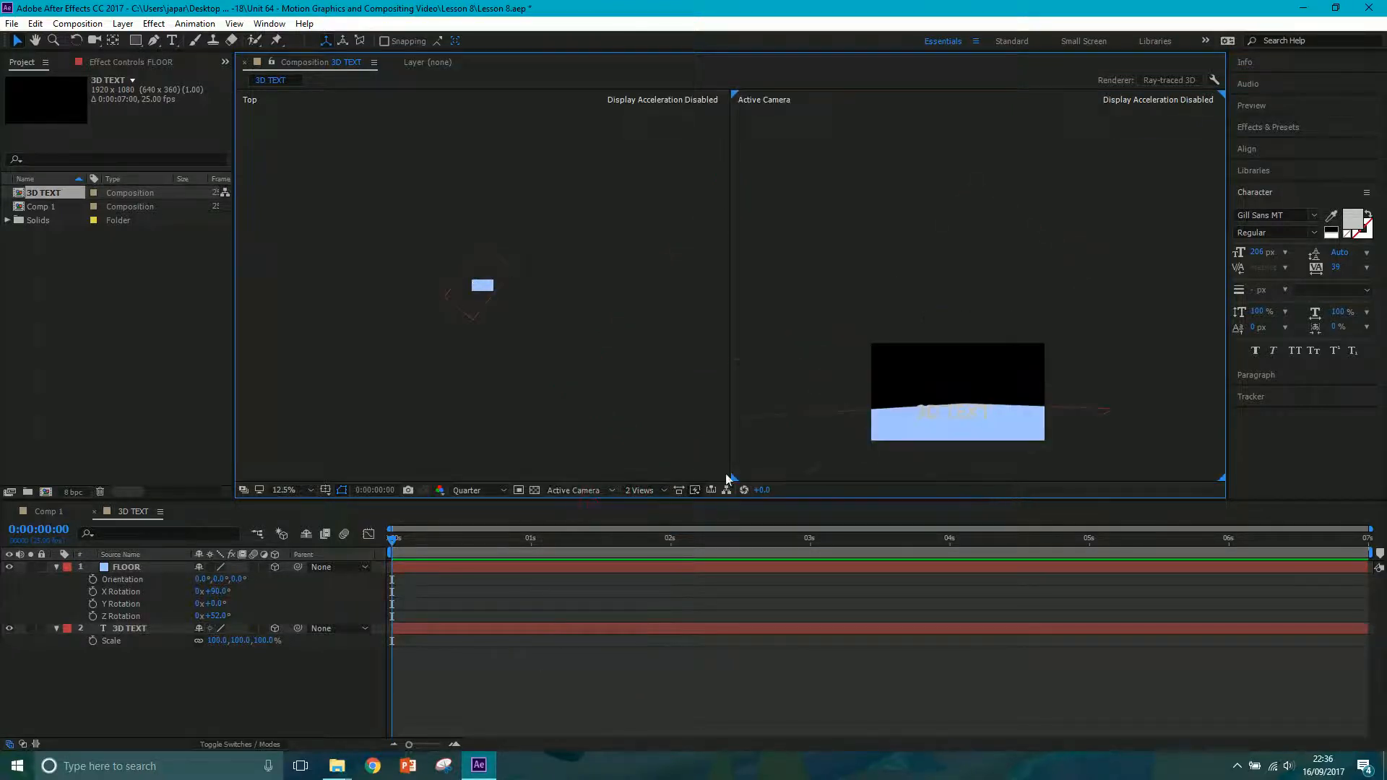
{"action": "left_click", "coordinate": [296, 489]}
{"action": "left_click", "coordinate": [309, 226]}
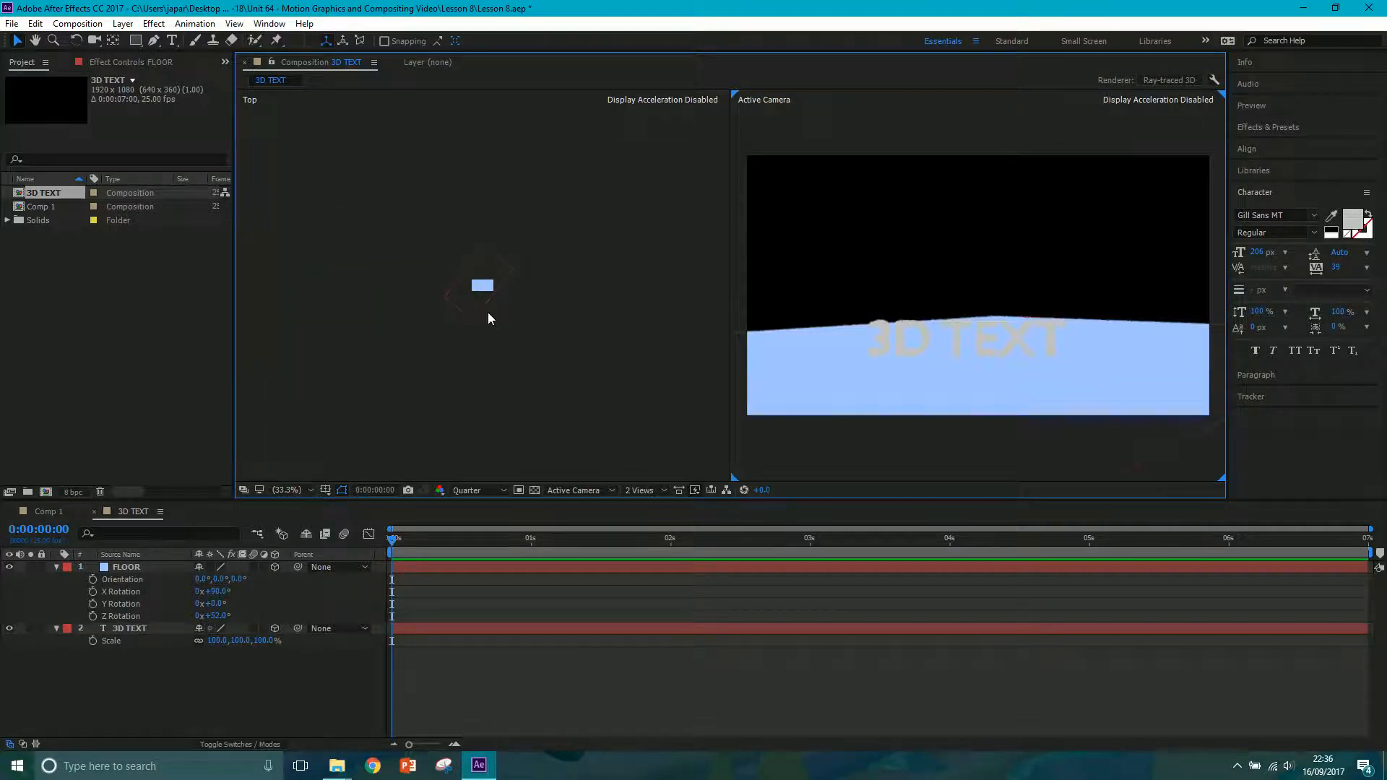
{"action": "scroll", "coordinate": [480, 273], "scroll_direction": "up", "scroll_amount": 1}
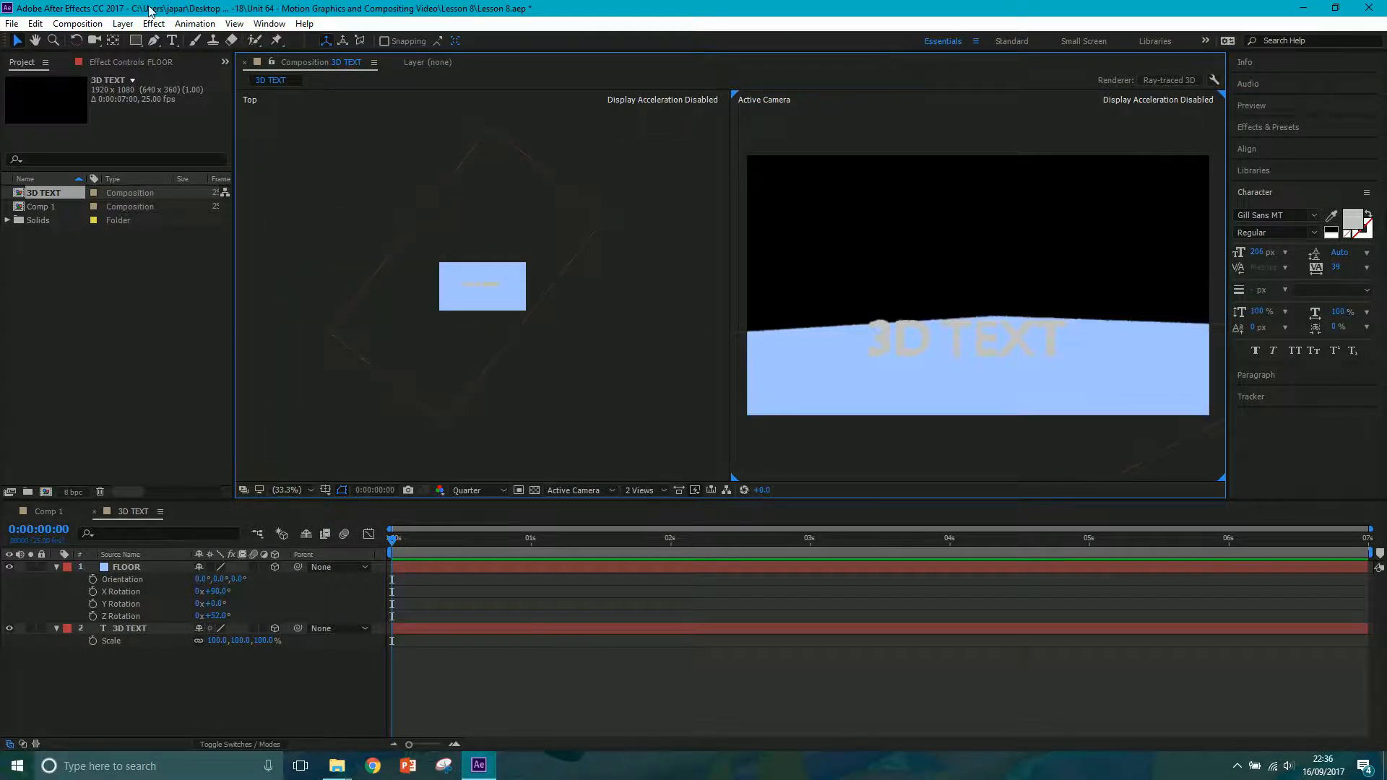
Create a comp-sized solid named BACK WALL and make it a 3D layer.
{"action": "left_click", "coordinate": [123, 23]}
{"action": "mouse_move", "coordinate": [145, 38]}
{"action": "left_click", "coordinate": [410, 56]}
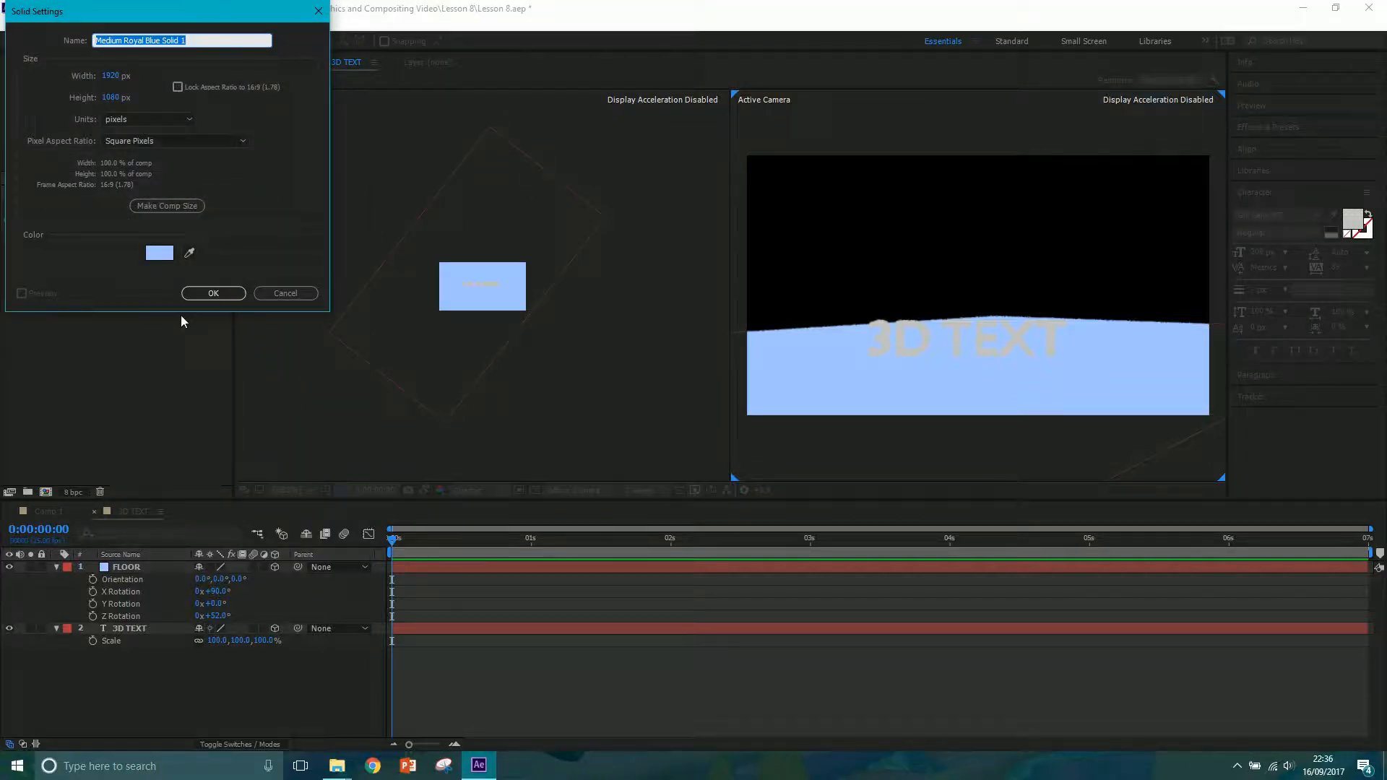
{"action": "type", "text": "BACK WALL"}
{"action": "left_click", "coordinate": [213, 293]}
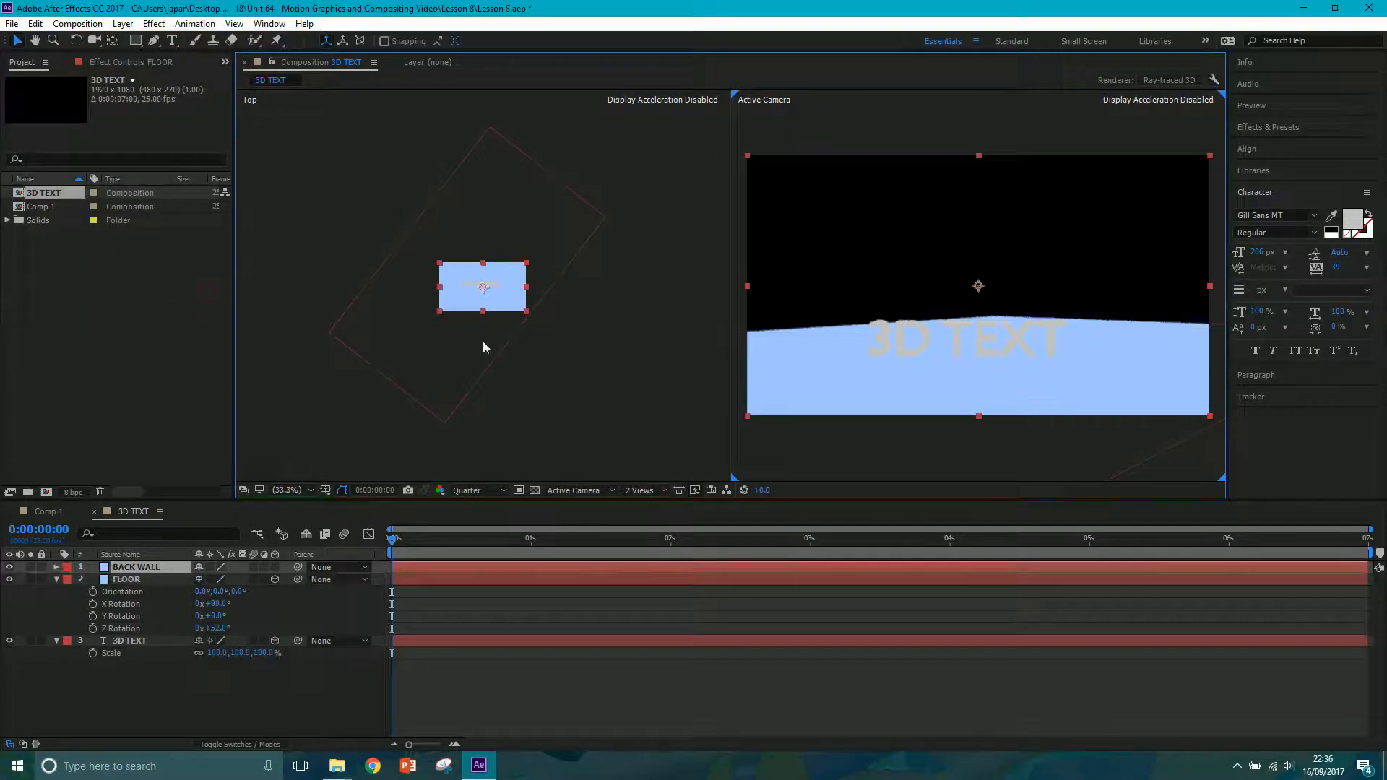
{"action": "left_click", "coordinate": [274, 567]}
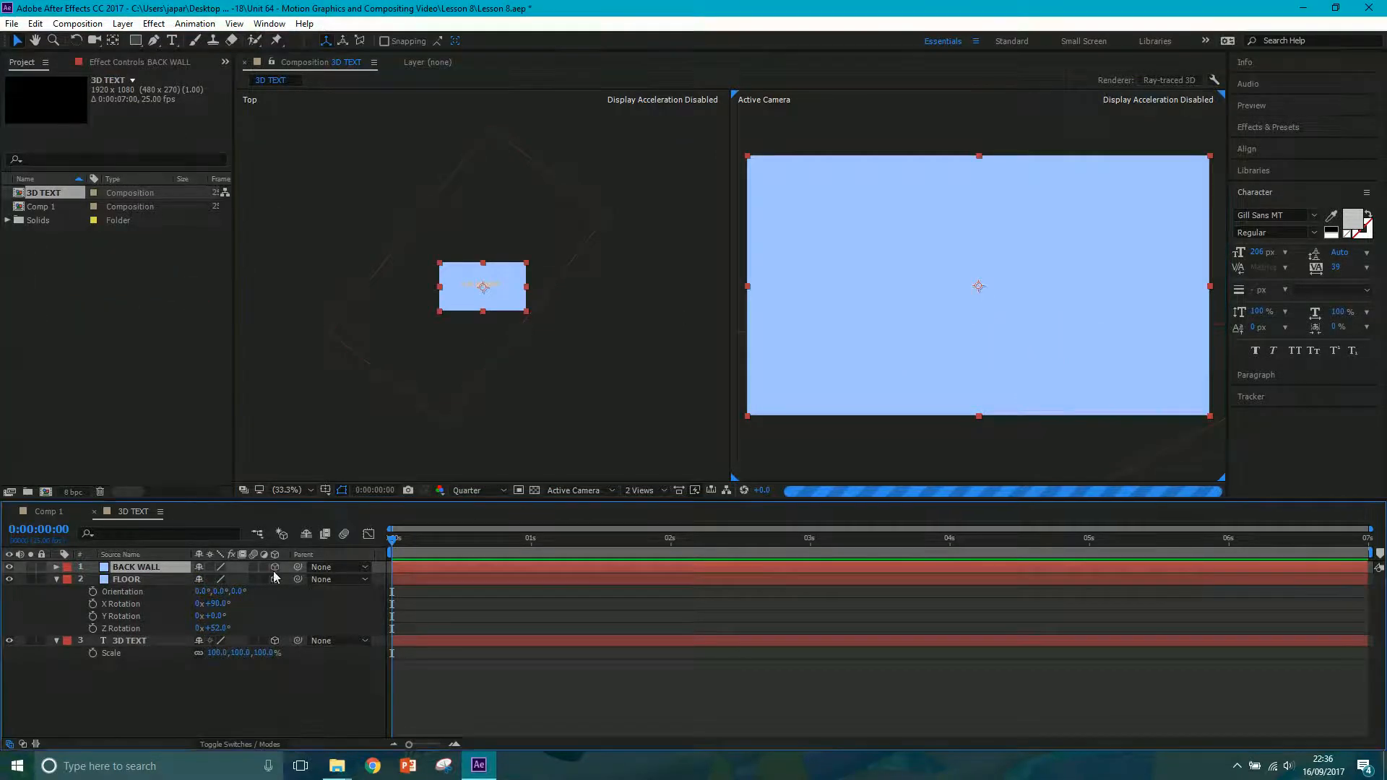
Rotate BACK WALL to a Y Rotation of about 129°, undoing the trial rotations on the other axes.
{"action": "scroll", "coordinate": [483, 304], "scroll_direction": "up", "scroll_amount": 2}
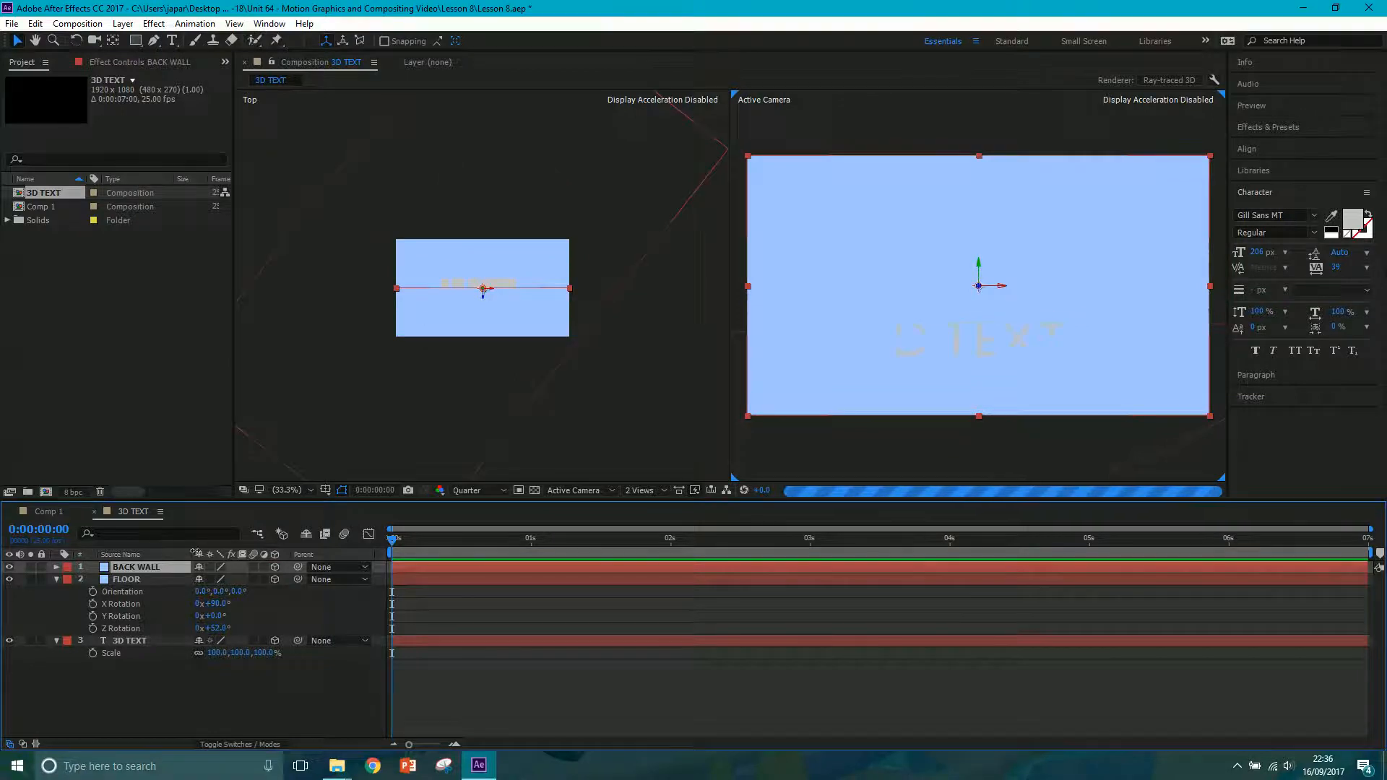
{"action": "key", "text": "r"}
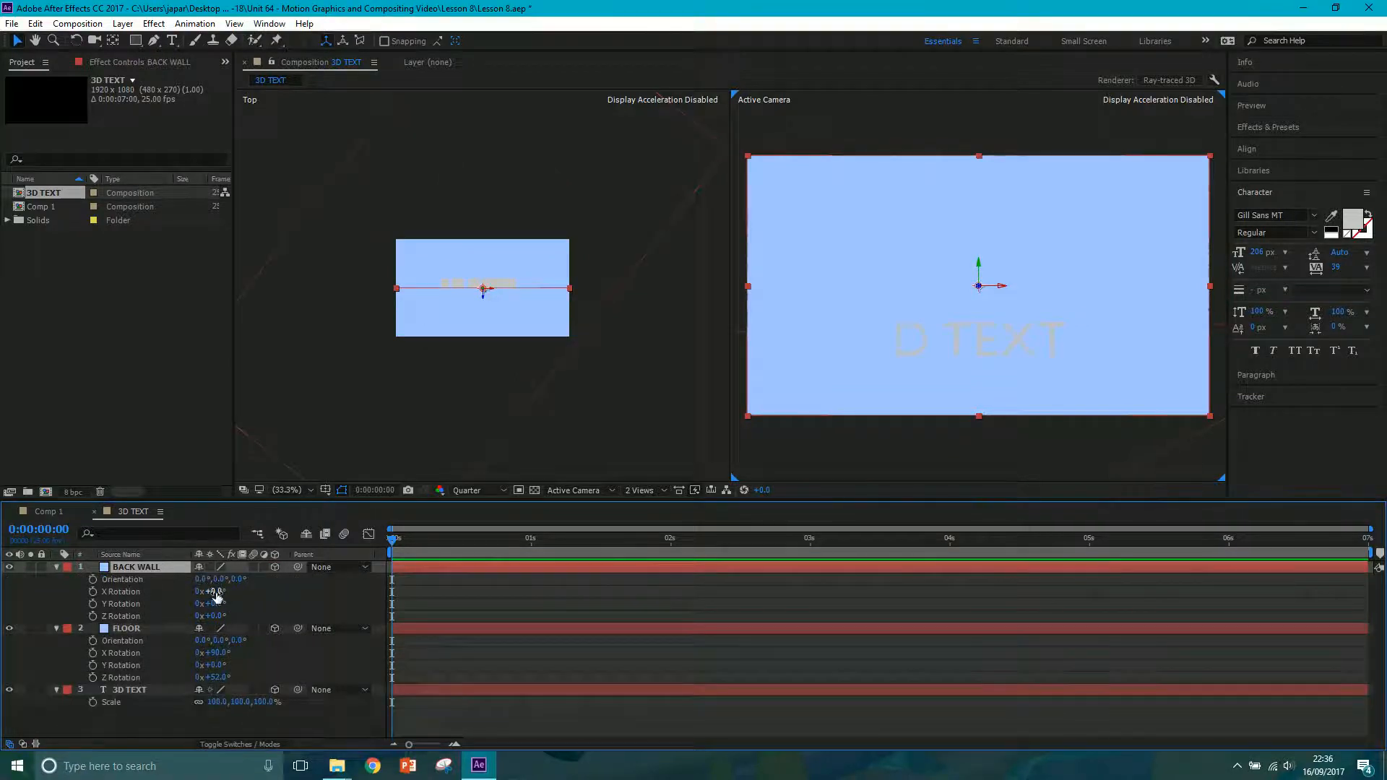
{"action": "left_click_drag", "start_coordinate": [215, 593], "coordinate": [237, 594]}
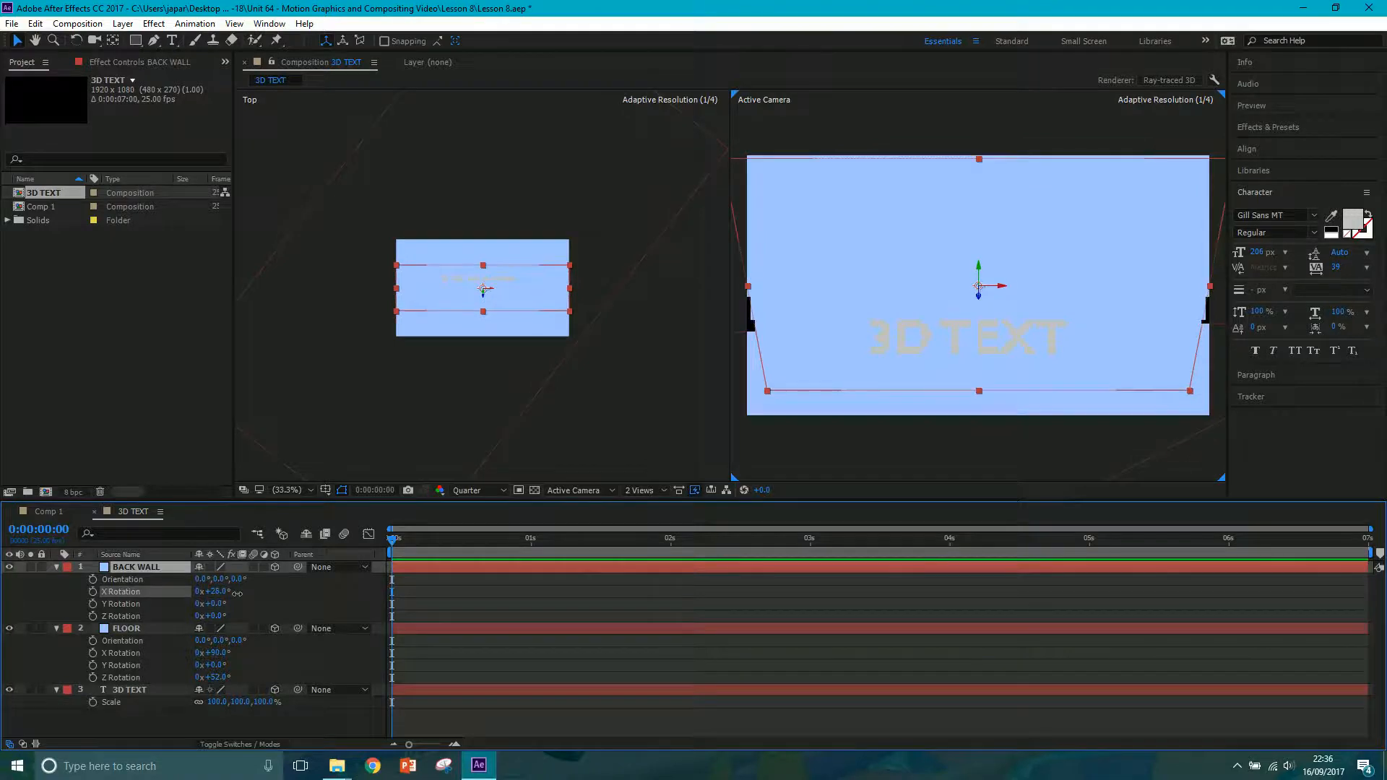
{"action": "key", "text": "ctrl+z"}
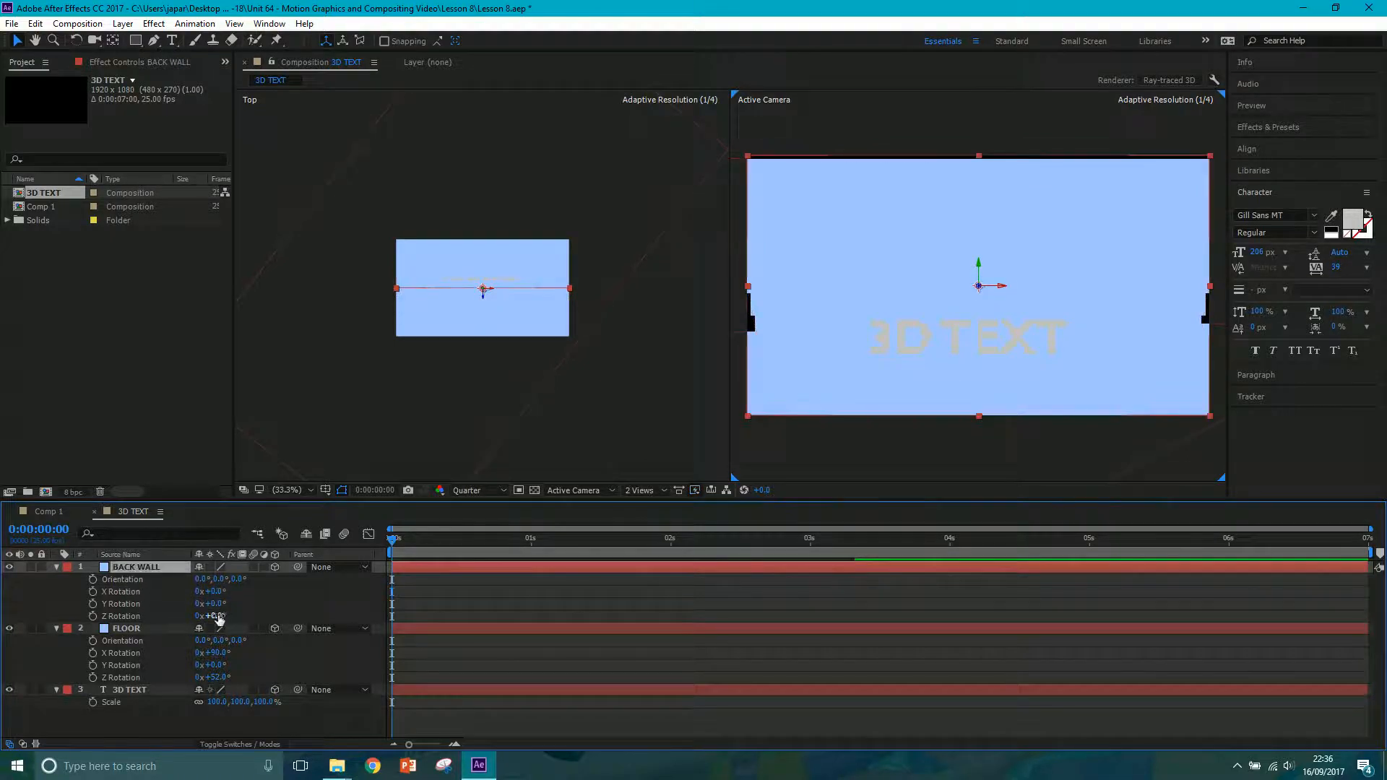
{"action": "left_click_drag", "start_coordinate": [217, 615], "coordinate": [291, 585]}
{"action": "key", "text": "ctrl+z"}
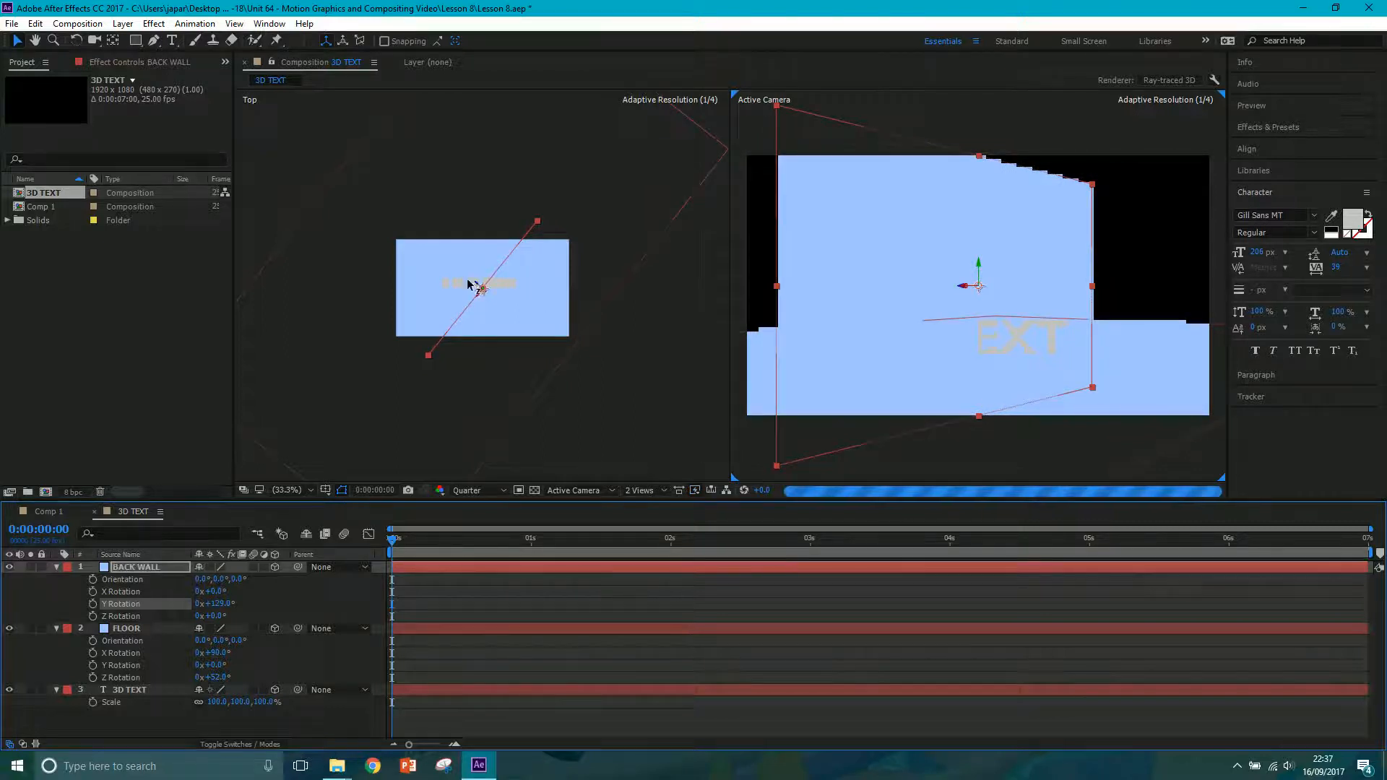
Move BACK WALL in the Top view onto the floor's edge behind the text.
{"action": "left_click_drag", "start_coordinate": [469, 284], "coordinate": [317, 190]}
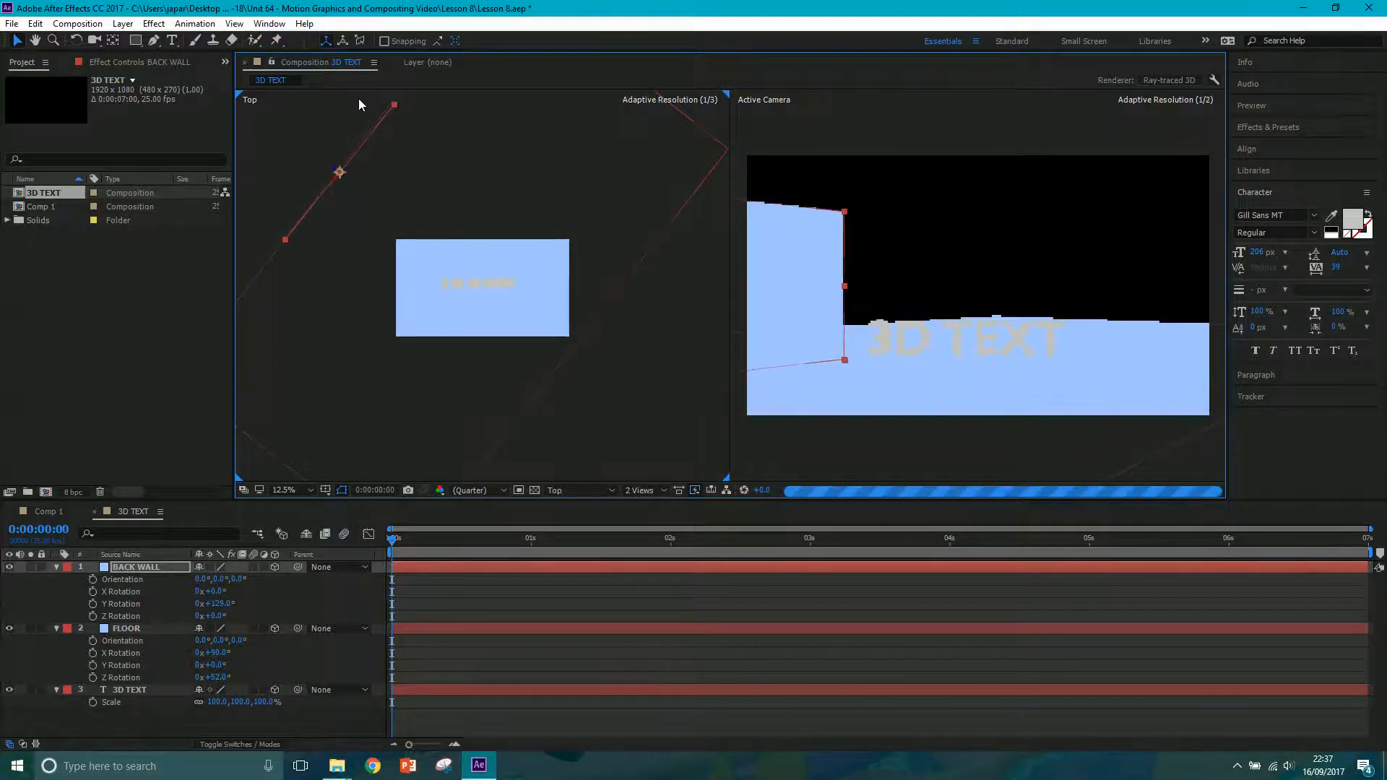
{"action": "left_click_drag", "start_coordinate": [384, 161], "coordinate": [484, 223]}
{"action": "scroll", "coordinate": [464, 174], "scroll_direction": "up", "scroll_amount": 1}
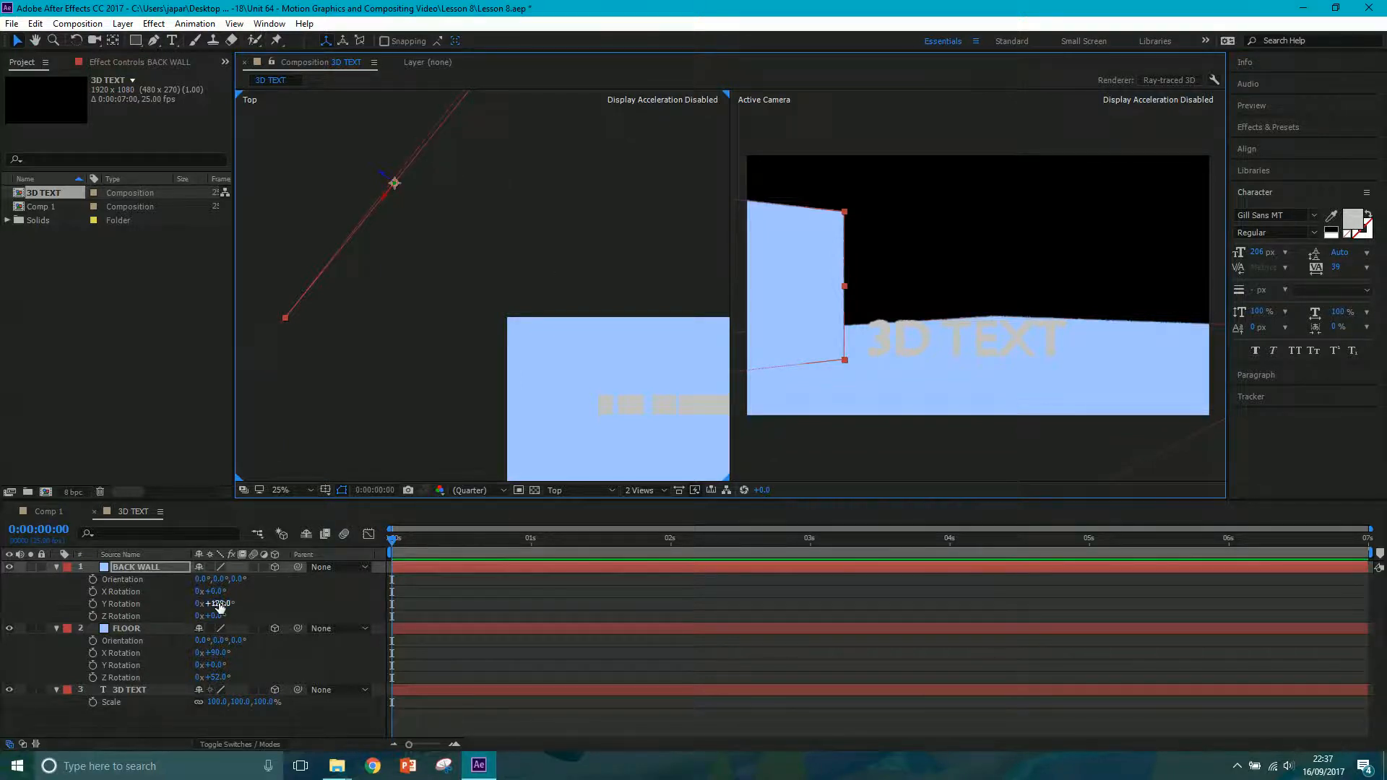
{"action": "left_click_drag", "start_coordinate": [359, 344], "coordinate": [393, 441]}
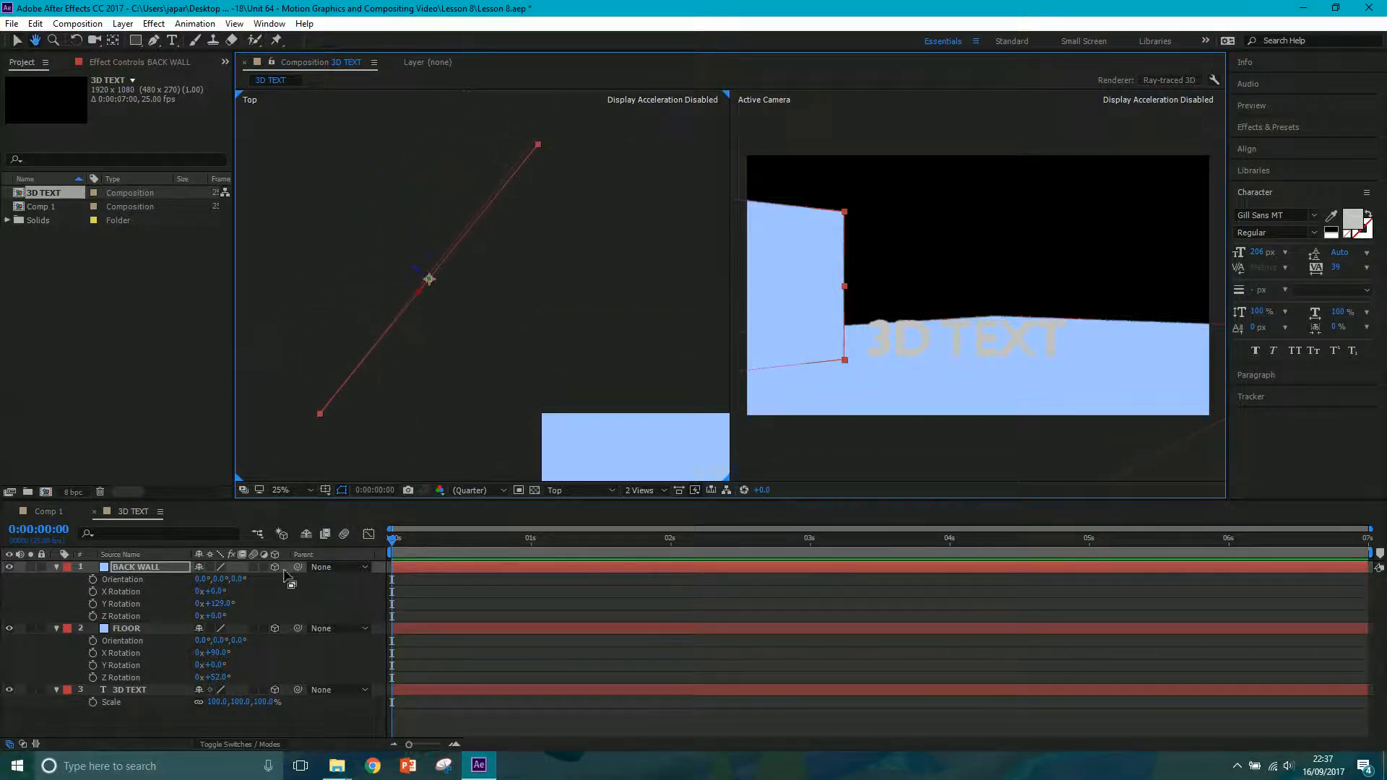
Try Y Rotation values of 132° and 127° on BACK WALL to match the angle of the floor's edge.
{"action": "left_click", "coordinate": [217, 604]}
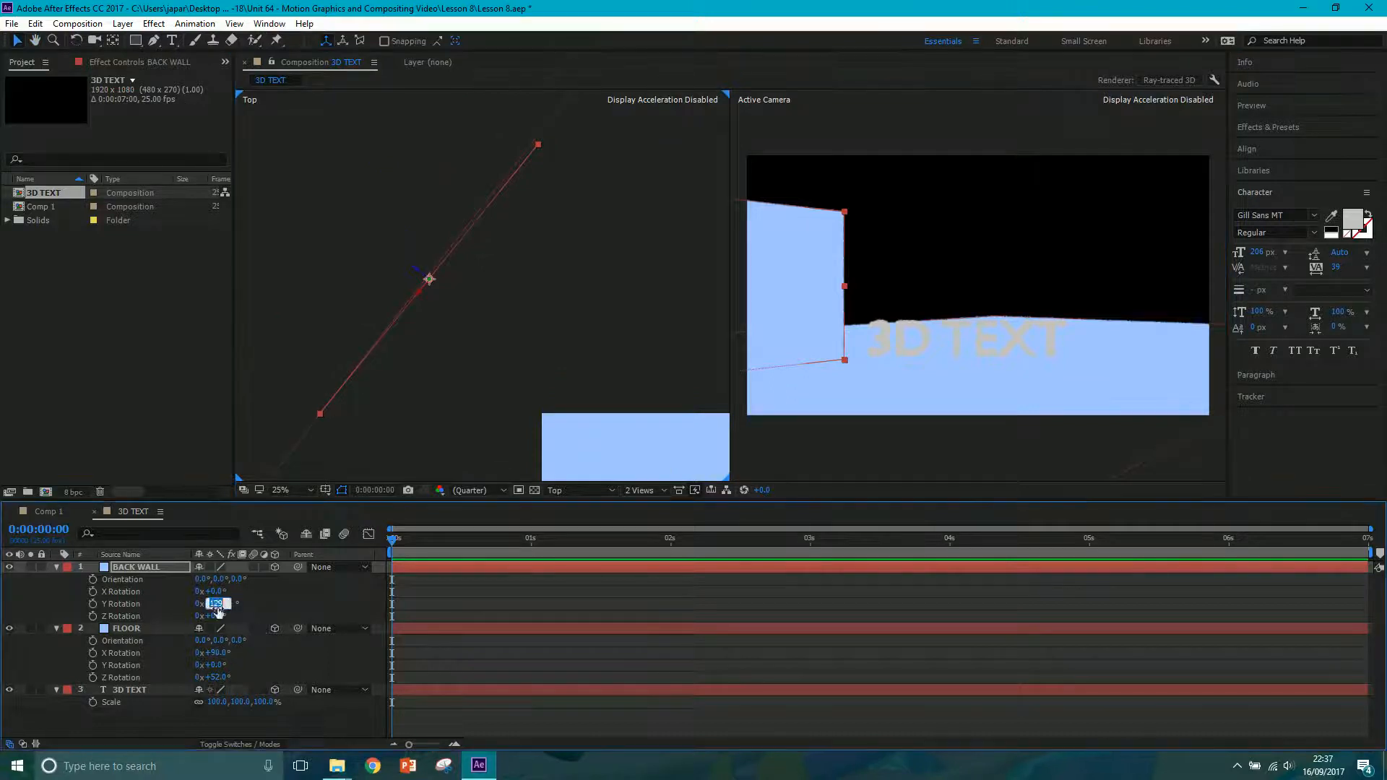
{"action": "type", "text": "132"}
{"action": "key", "text": "Return"}
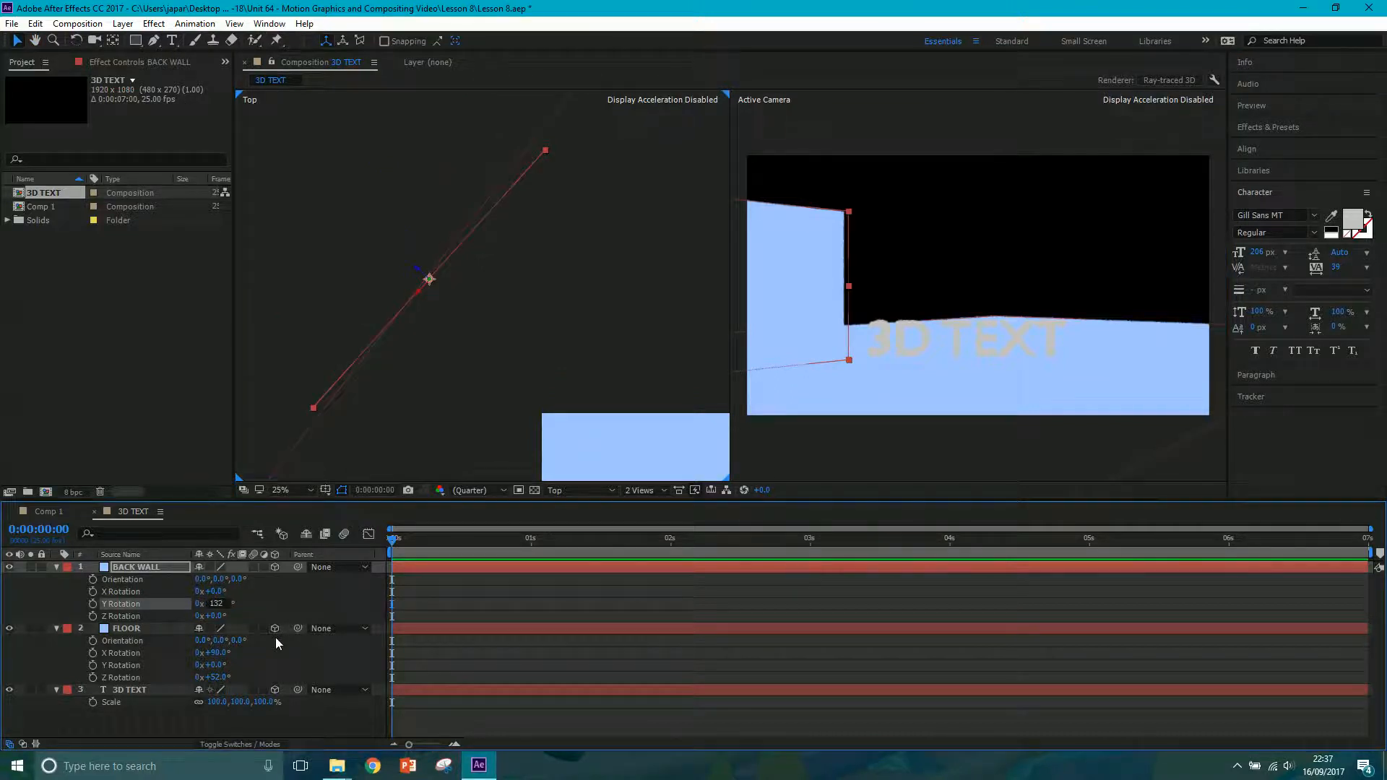
{"action": "left_click", "coordinate": [220, 598]}
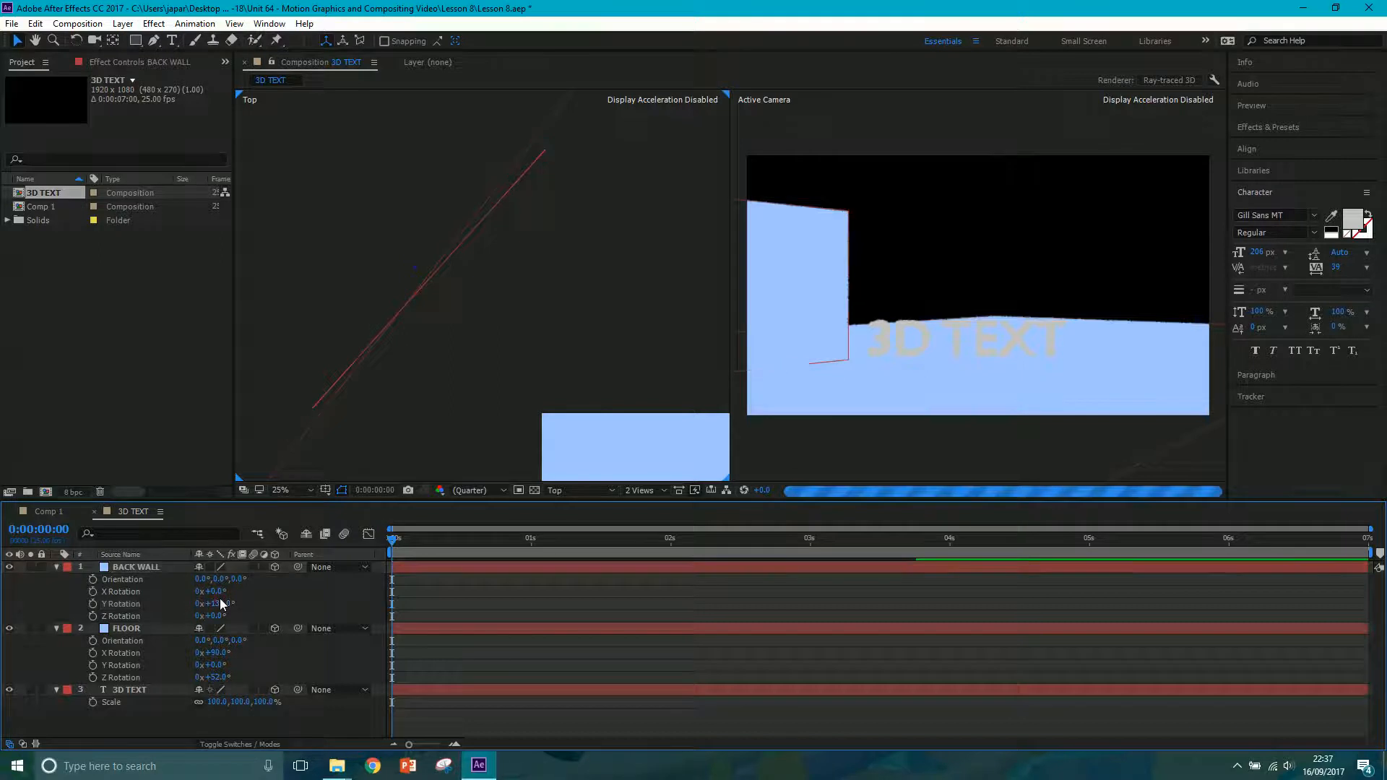
{"action": "left_click", "coordinate": [219, 603]}
{"action": "type", "text": "1"}
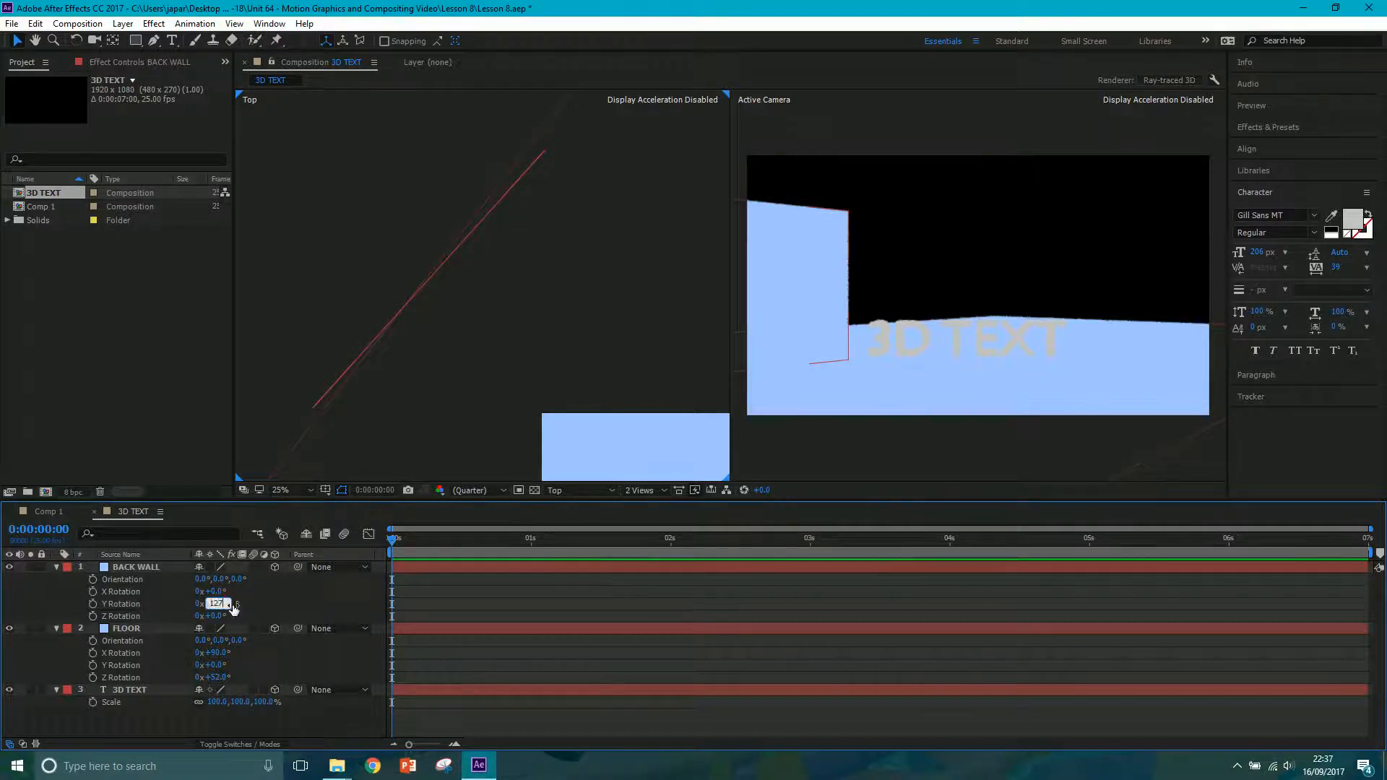
{"action": "type", "text": "27"}
{"action": "key", "text": "Return"}
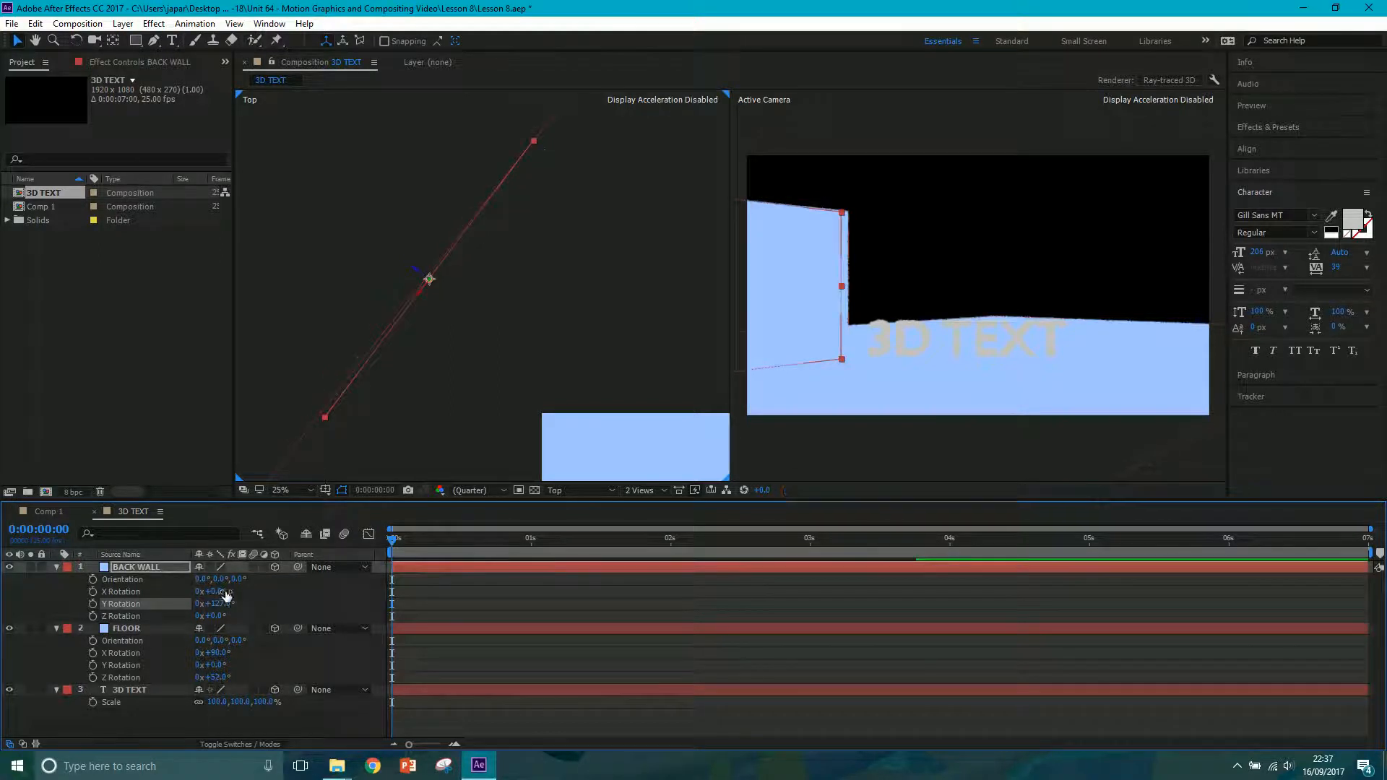
Set BACK WALL's Y Rotation to 128° and nudge the layer onto the floor's edge.
{"action": "left_click", "coordinate": [220, 602]}
{"action": "type", "text": "128"}
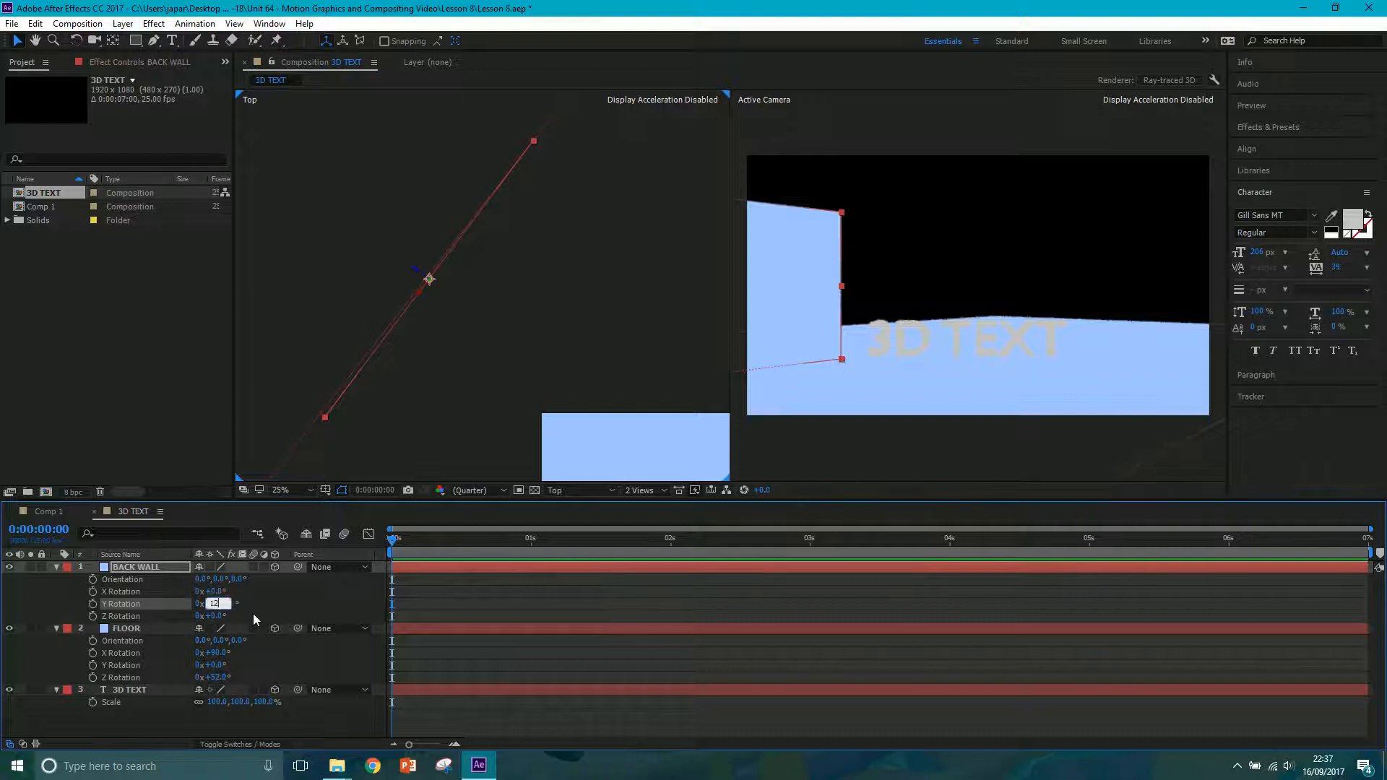
{"action": "key", "text": "Return"}
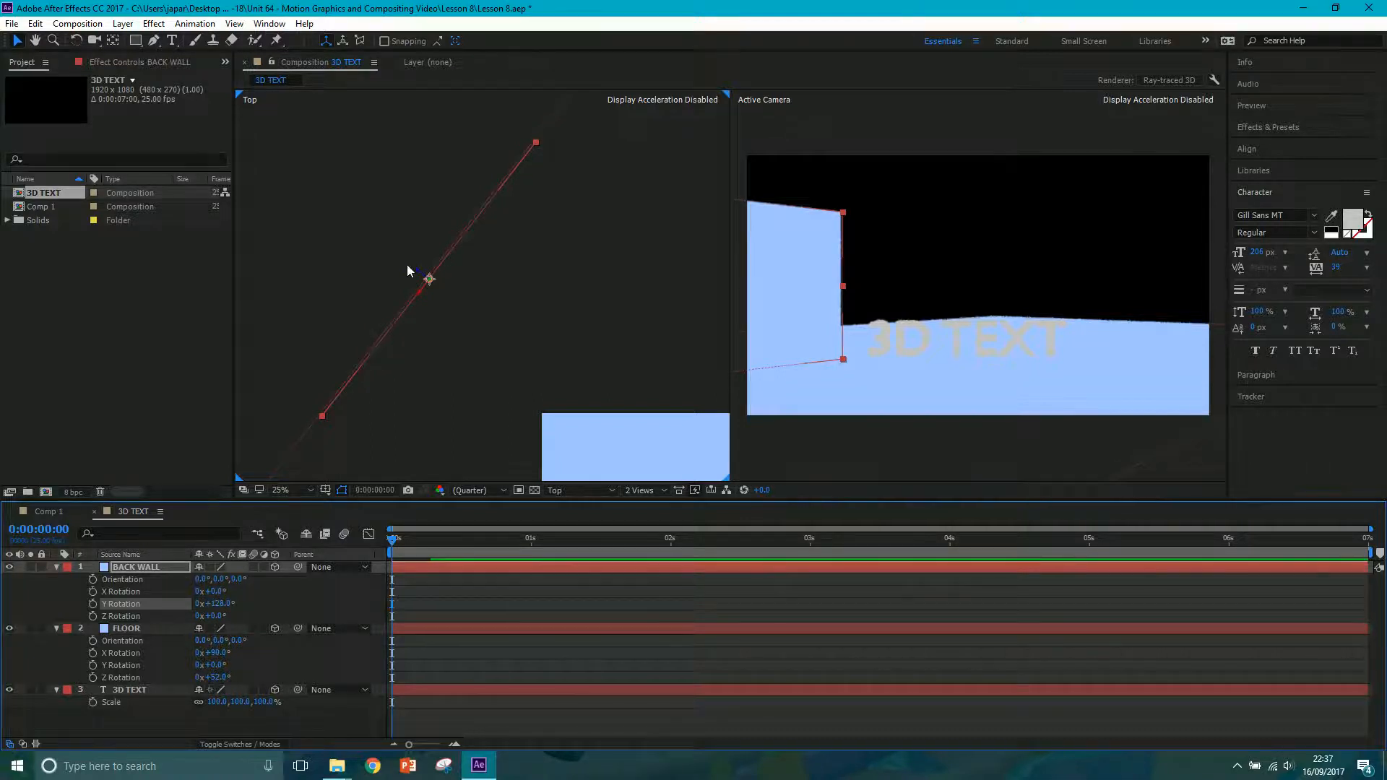
{"action": "left_click_drag", "start_coordinate": [418, 273], "coordinate": [417, 270]}
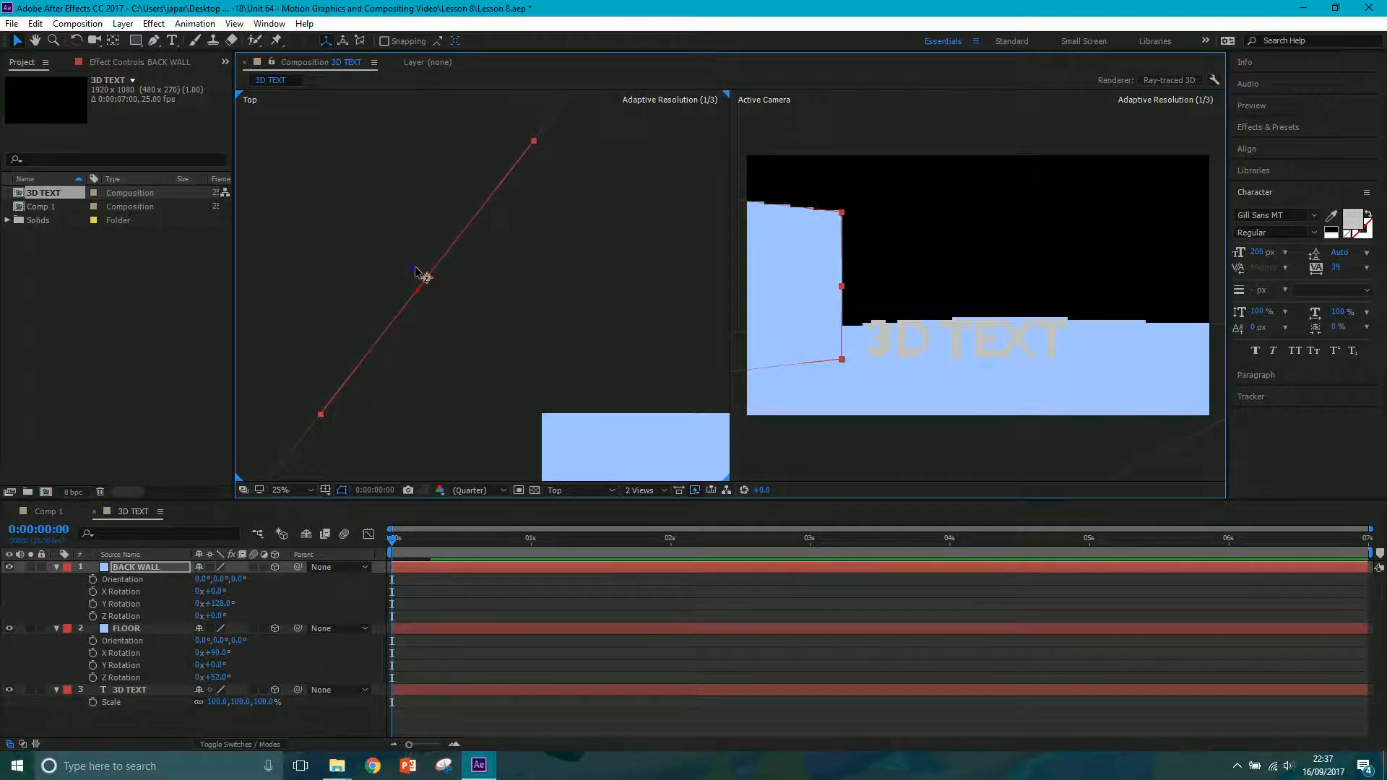
Scale BACK WALL up to 168% and check its length against the floor's edge in the Top view.
{"action": "key", "text": "s"}
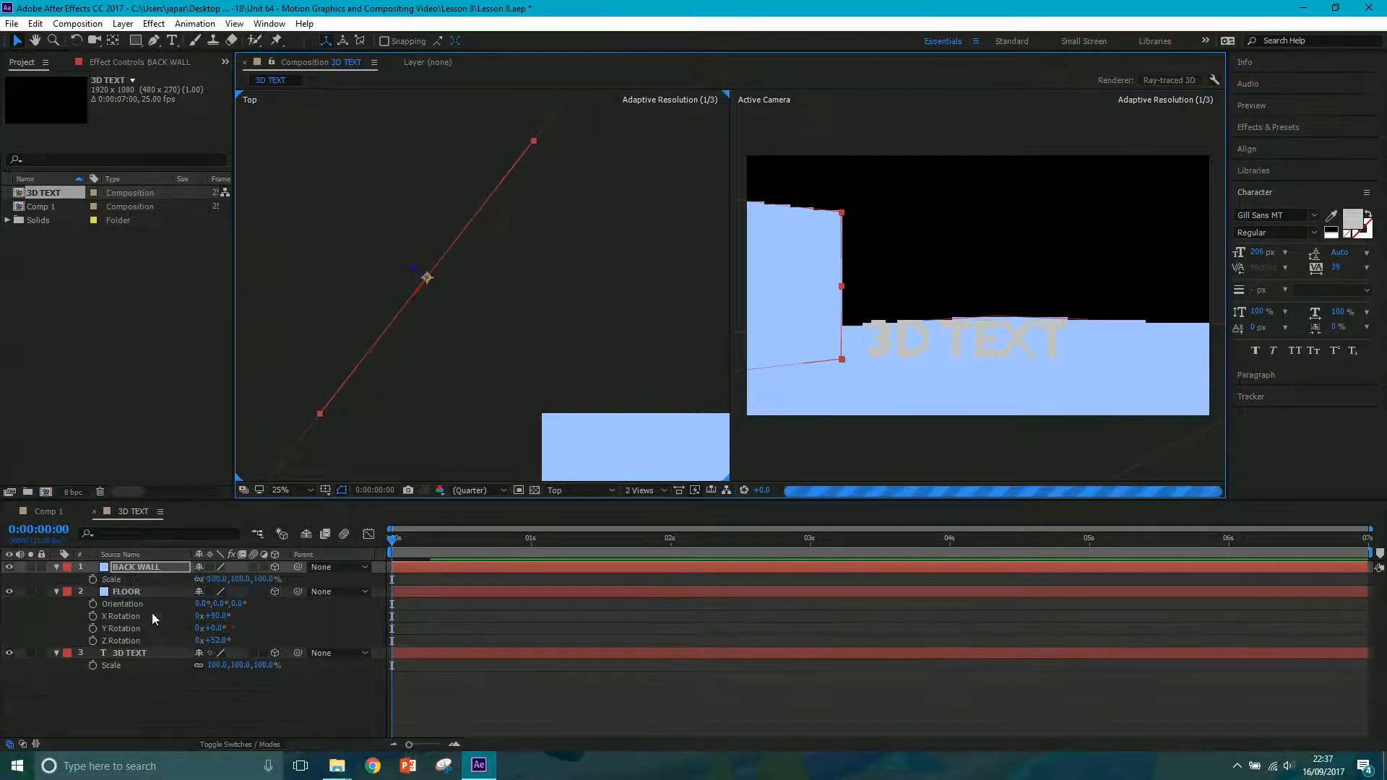
{"action": "left_click_drag", "start_coordinate": [216, 578], "coordinate": [260, 569]}
{"action": "key", "text": "h"}
{"action": "left_click_drag", "start_coordinate": [522, 302], "coordinate": [437, 415]}
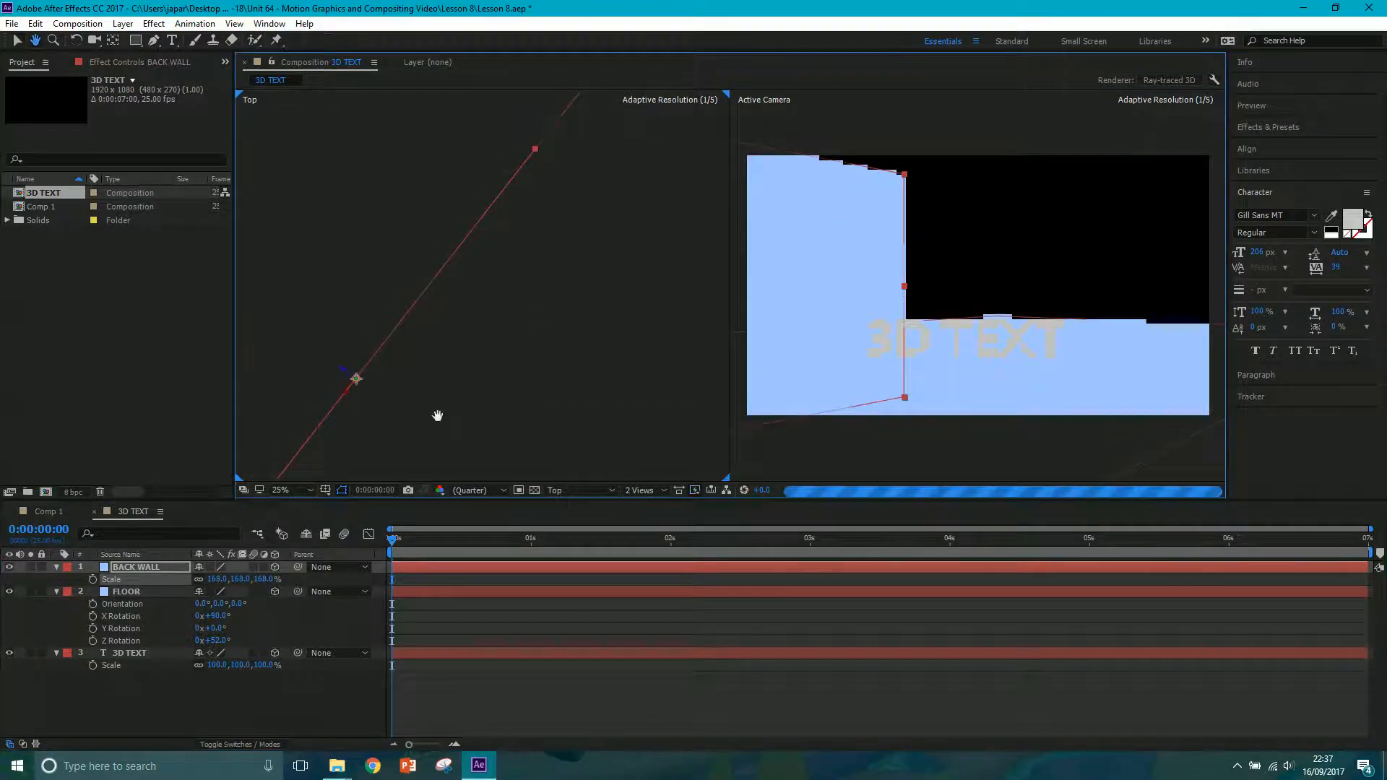
{"action": "key", "text": "v"}
{"action": "key", "text": "comma"}
{"action": "key", "text": "comma"}
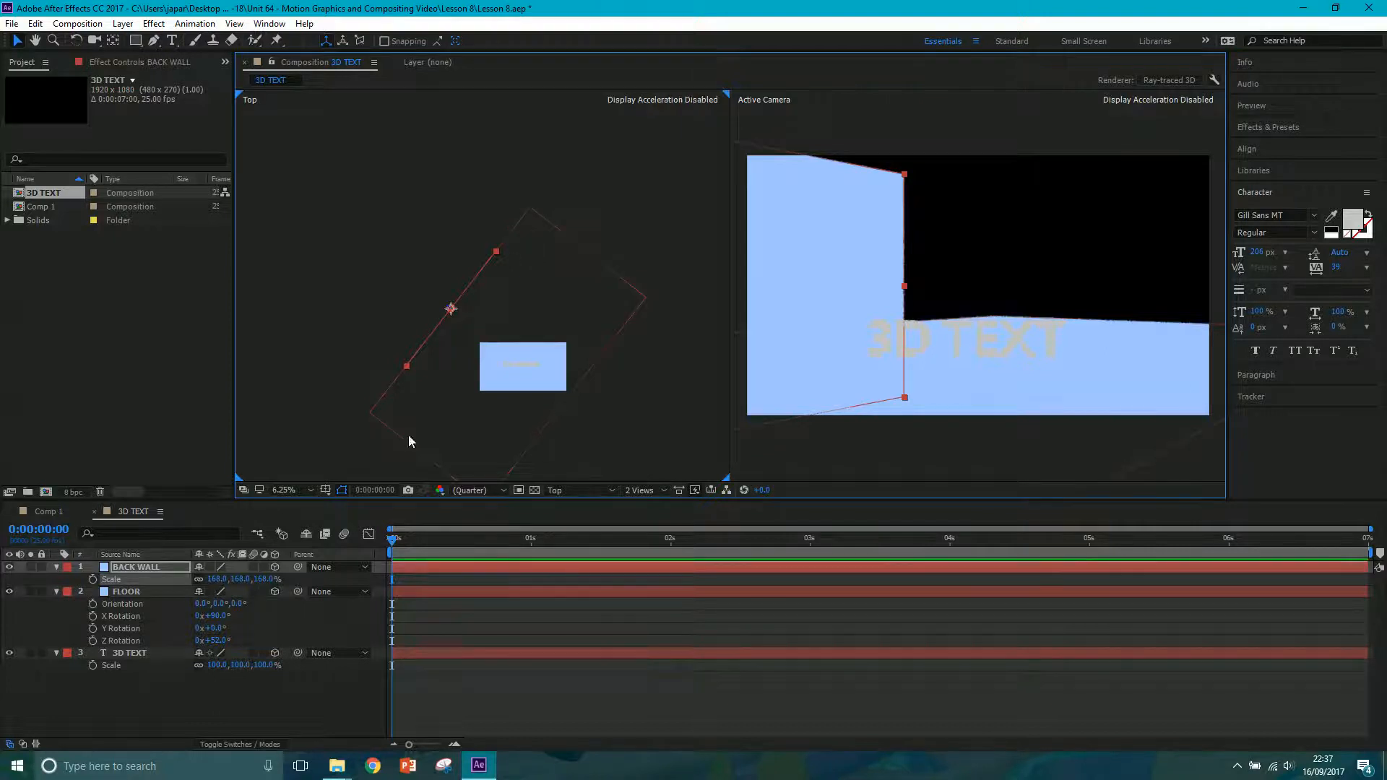
Set BACK WALL's Scale to 301% to match FLOOR, and nudge the layer onto the floor's edge in the Top view.
{"action": "left_click_drag", "start_coordinate": [216, 579], "coordinate": [287, 554]}
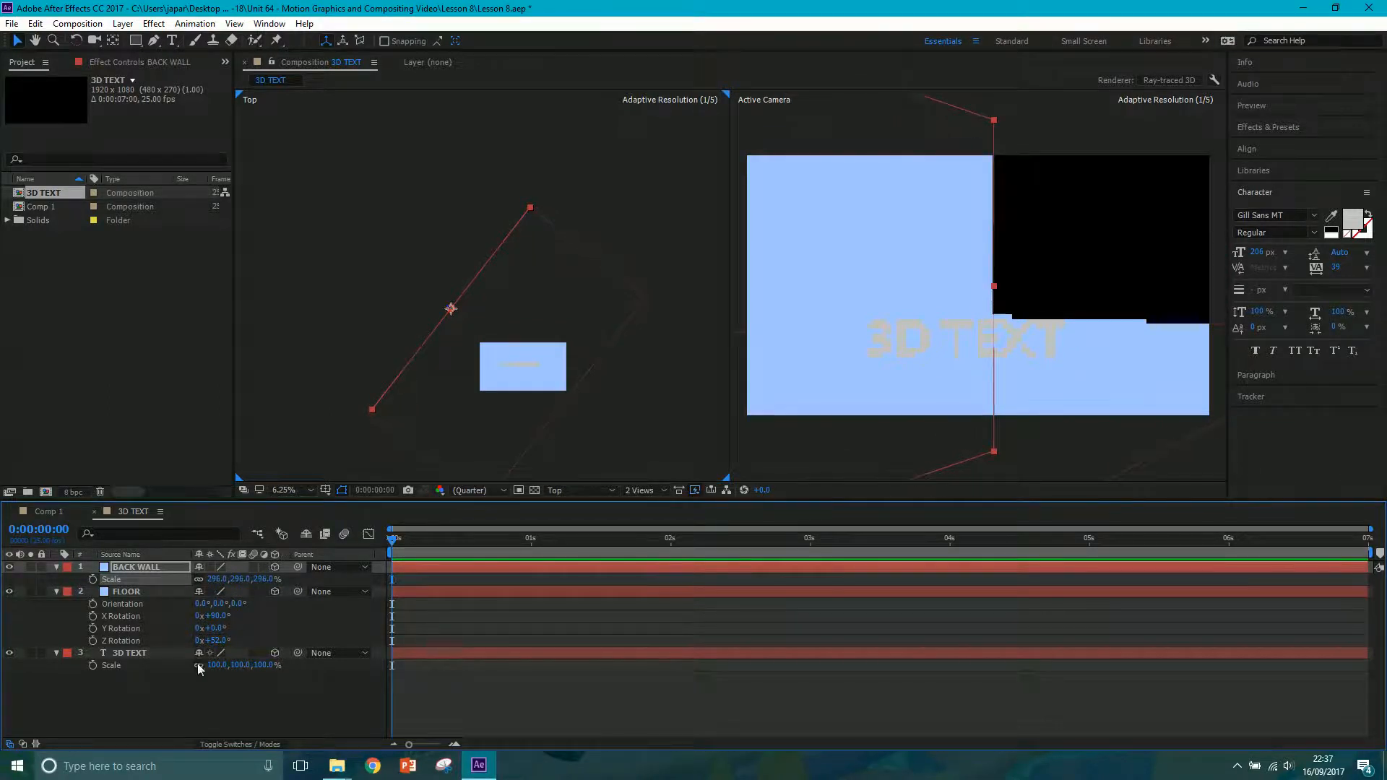
{"action": "left_click", "coordinate": [151, 589]}
{"action": "key", "text": "s"}
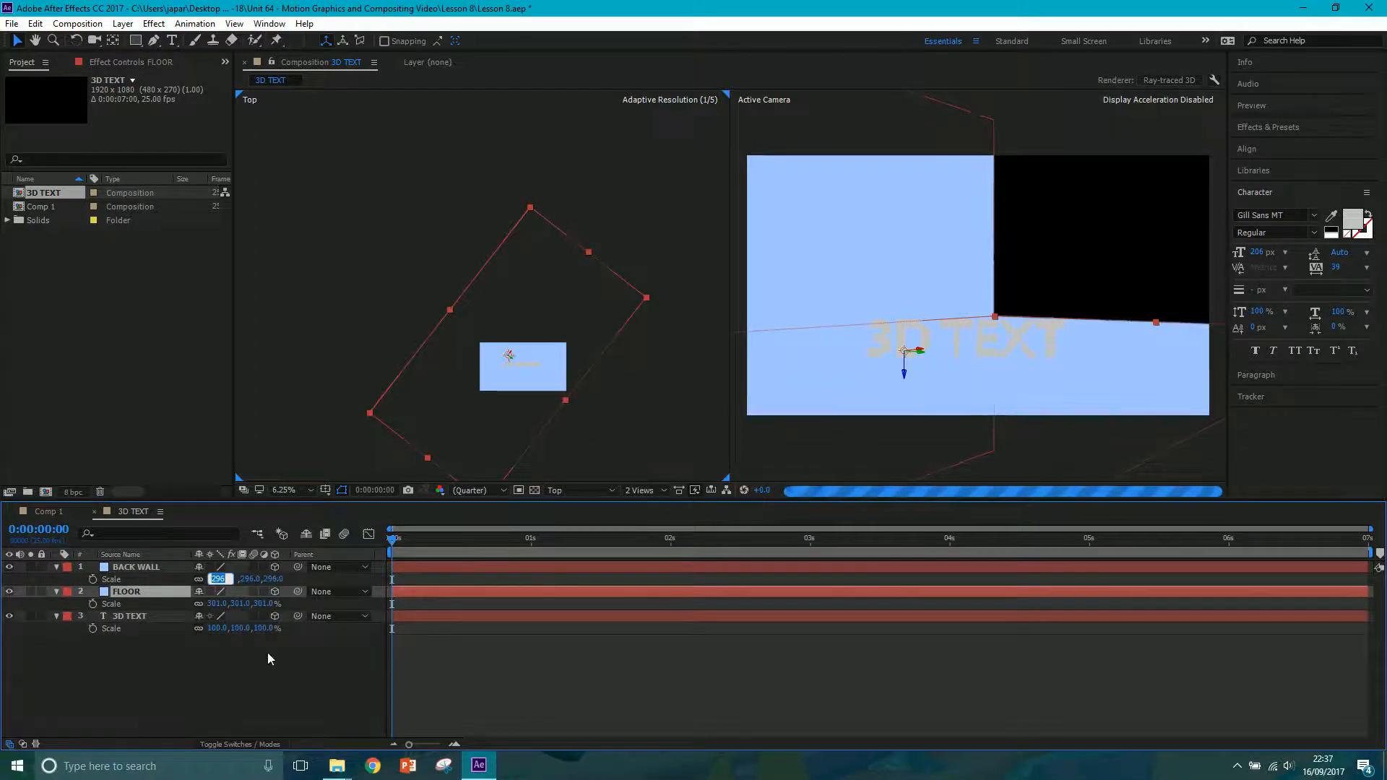
{"action": "type", "text": "301"}
{"action": "key", "text": "Return"}
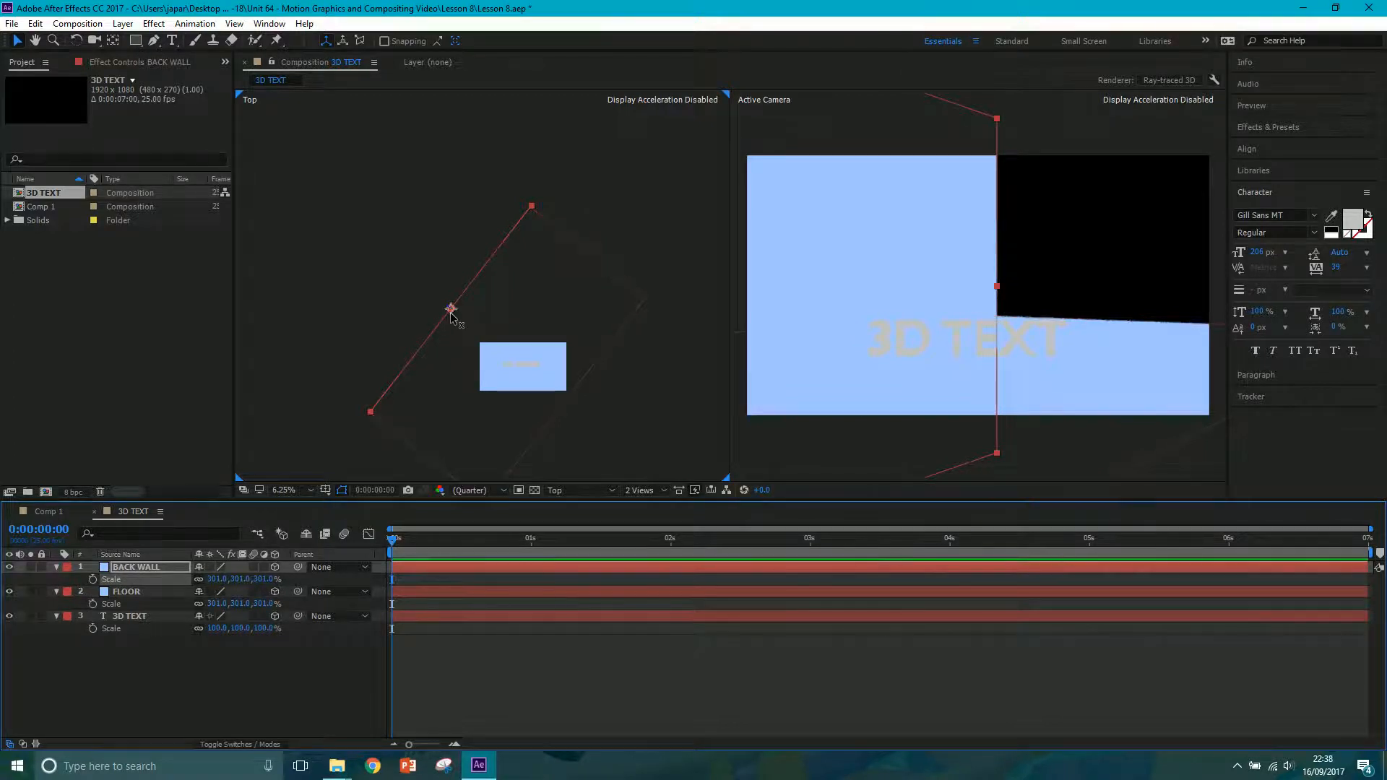
{"action": "left_click_drag", "start_coordinate": [450, 310], "coordinate": [449, 312]}
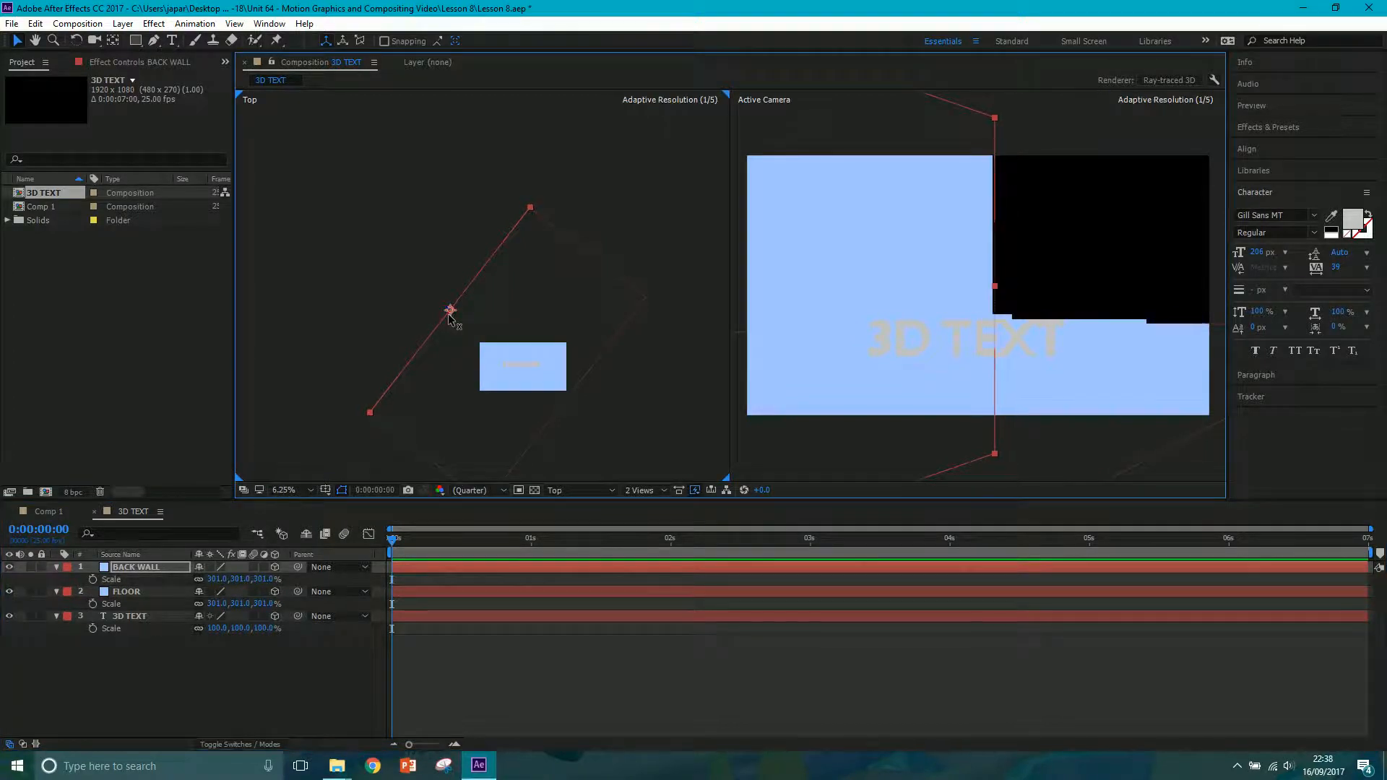
{"action": "left_click", "coordinate": [331, 348]}
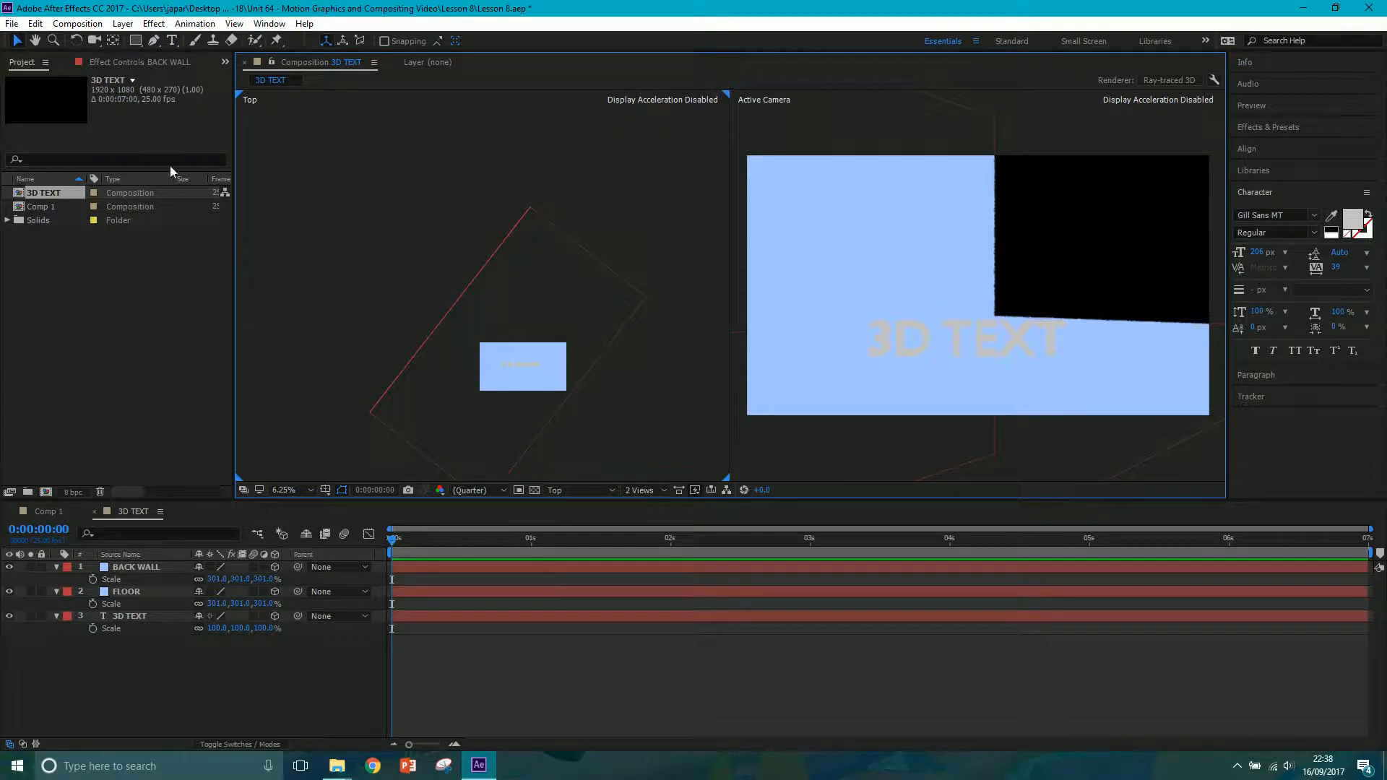
Create a new solid named SIDE WALL at 1920 x 1080 px and make it a 3D layer.
{"action": "left_click", "coordinate": [123, 23]}
{"action": "mouse_move", "coordinate": [141, 41]}
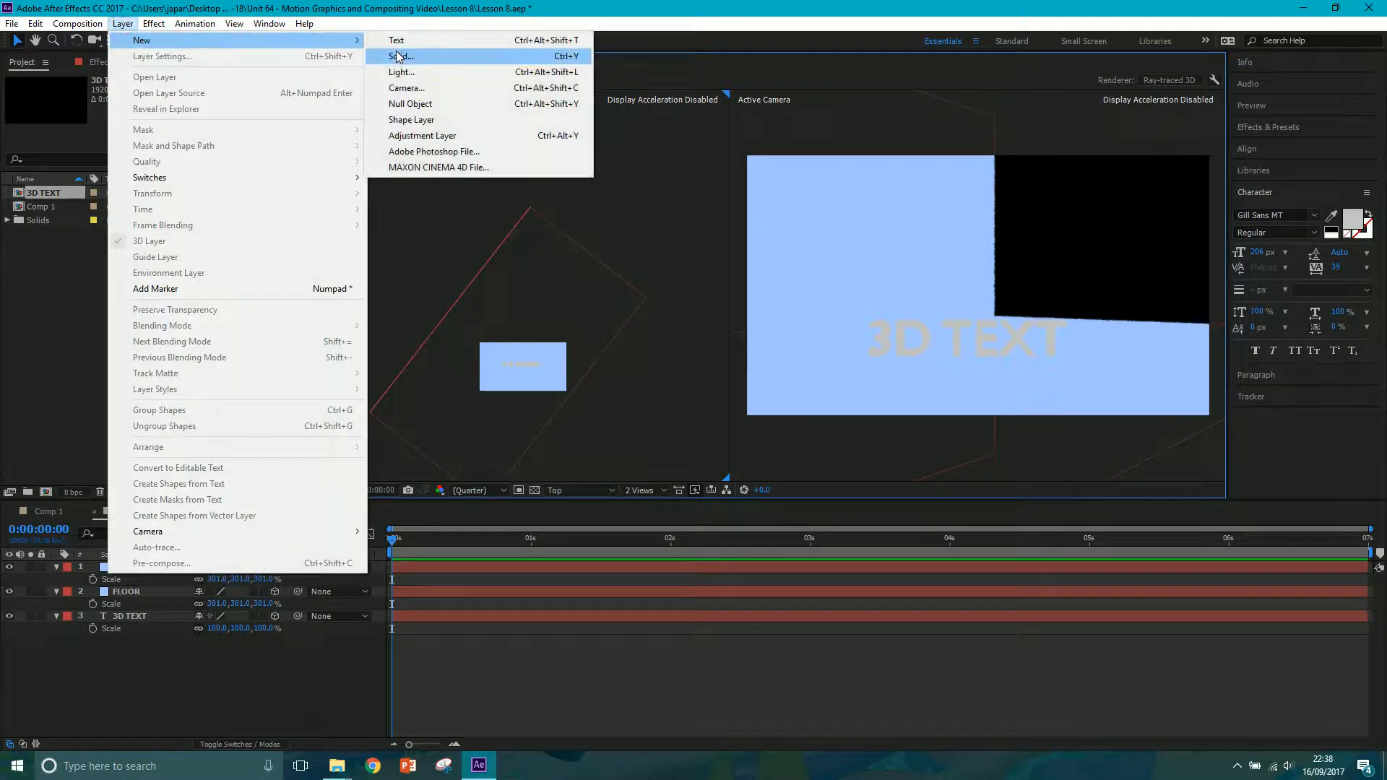
{"action": "left_click", "coordinate": [405, 54]}
{"action": "type", "text": "SIDE WALL"}
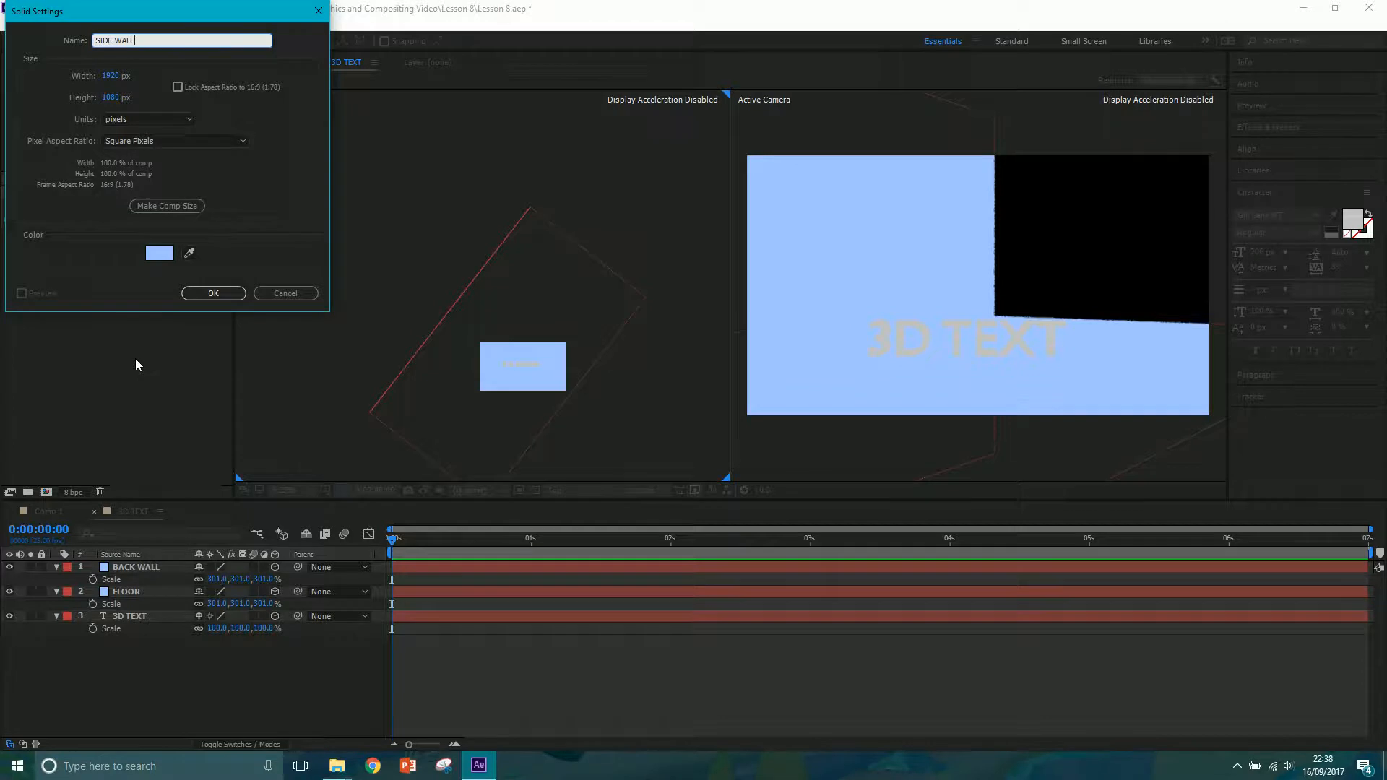
{"action": "left_click", "coordinate": [190, 292]}
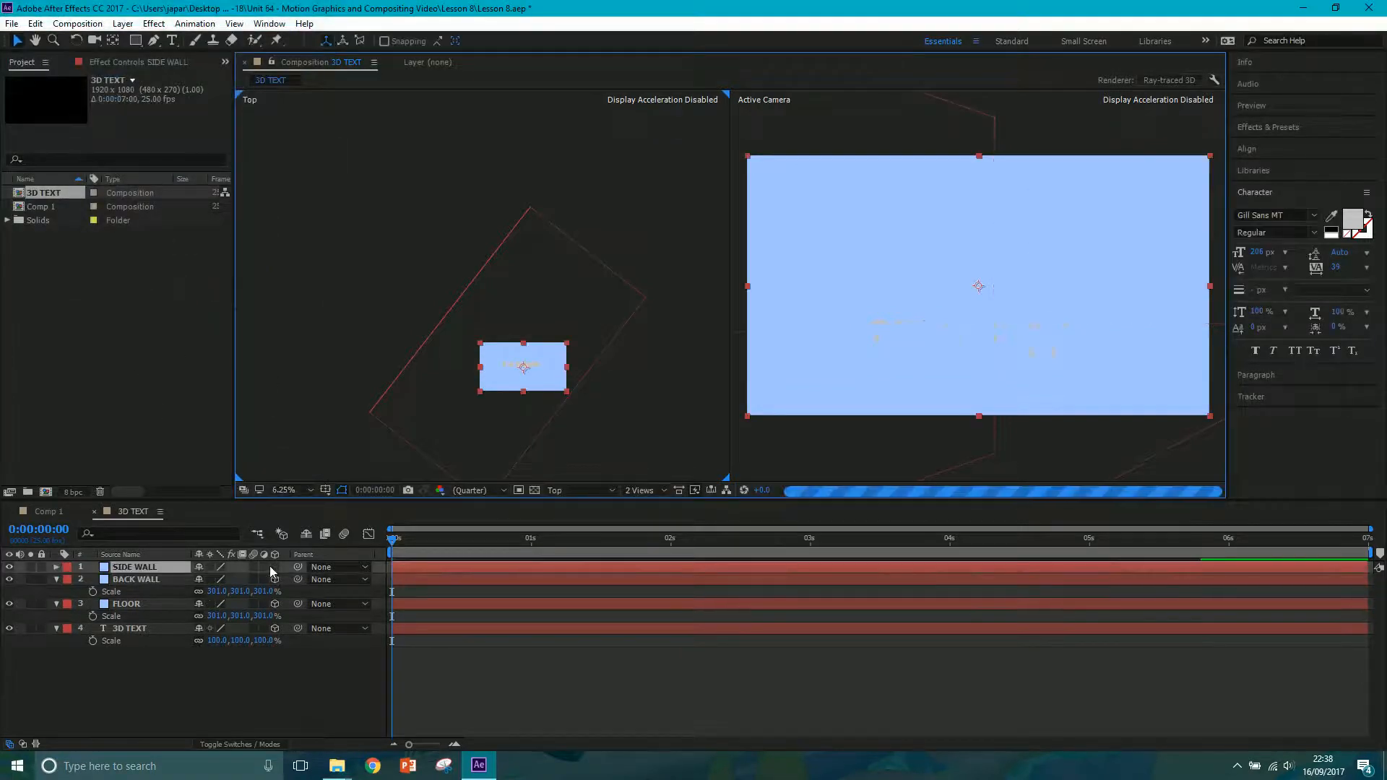
{"action": "left_click", "coordinate": [274, 579]}
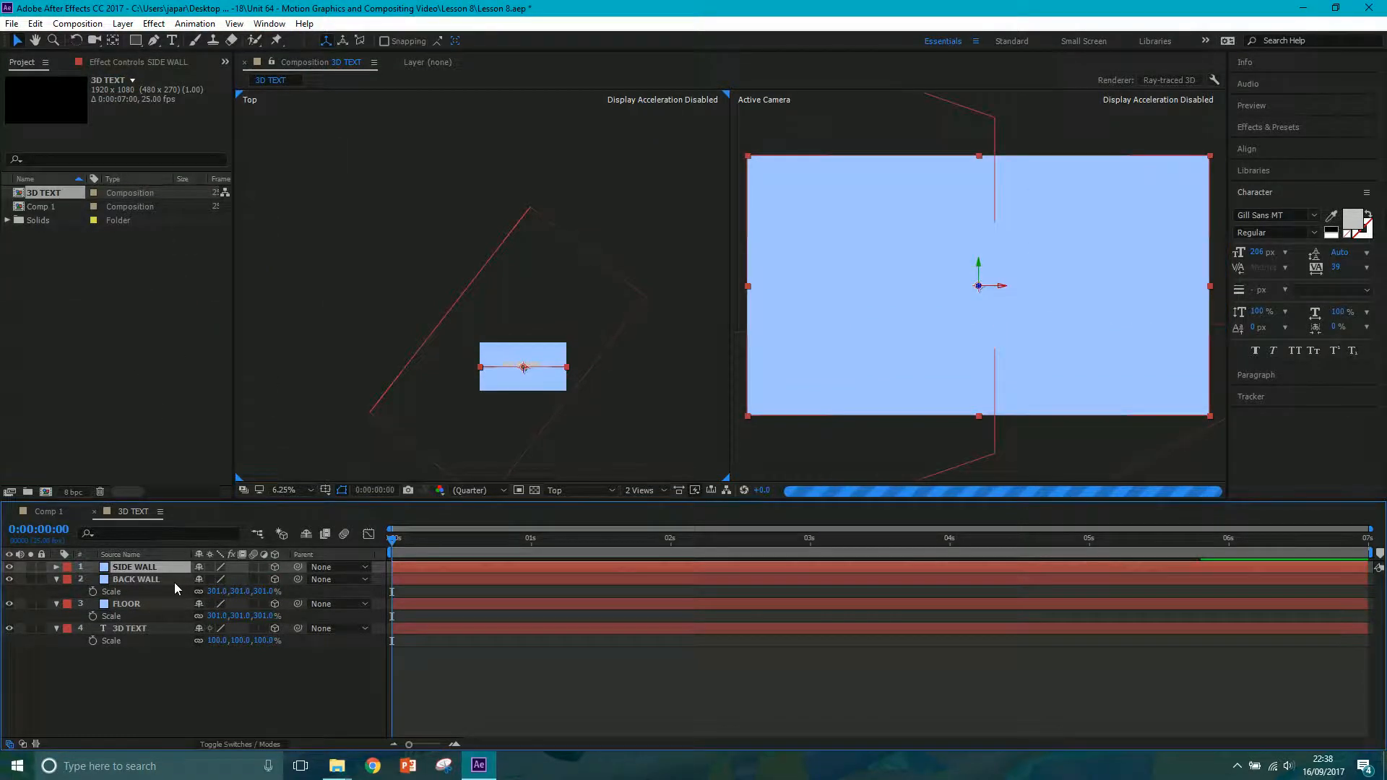
Rotate SIDE WALL to a Y Rotation of 31° and move it onto the floor's short rear edge in the Top view.
{"action": "key", "text": "r"}
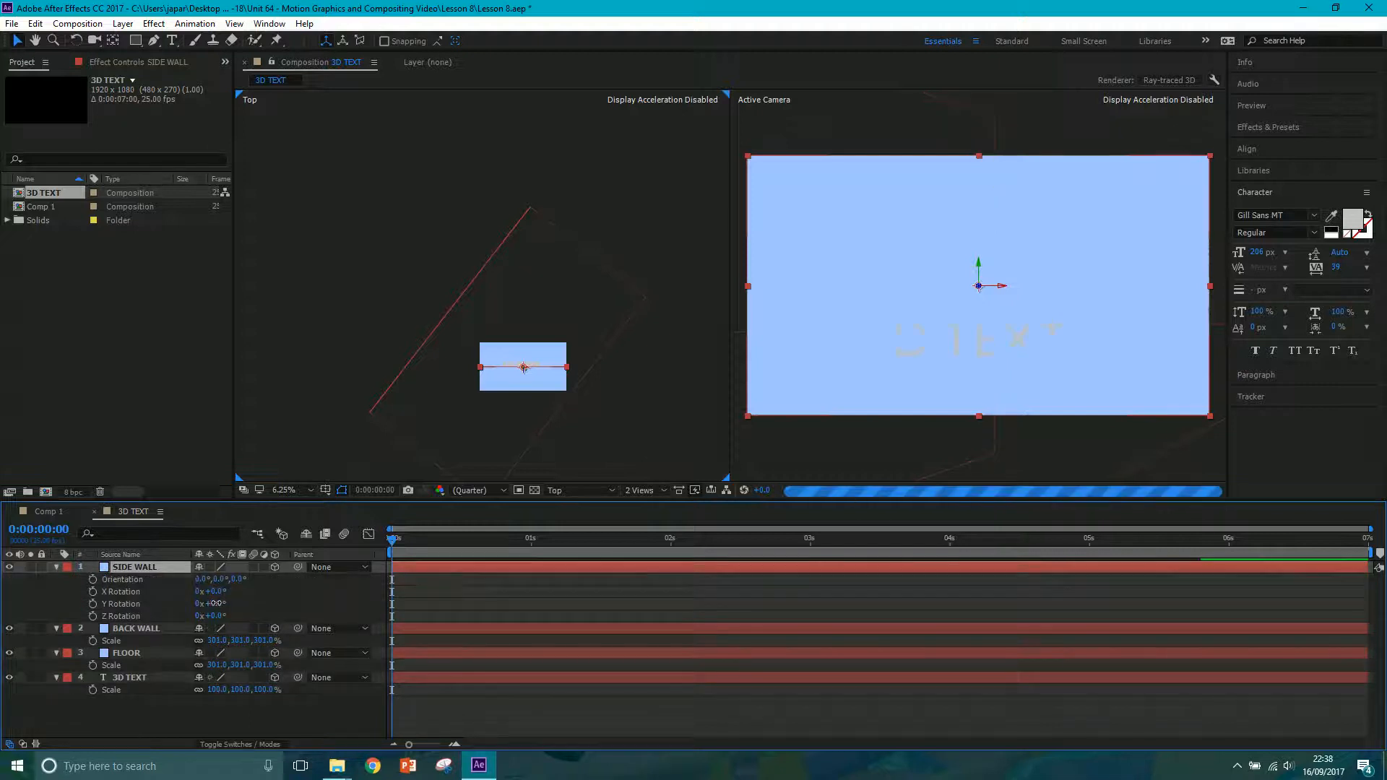
{"action": "left_click_drag", "start_coordinate": [215, 603], "coordinate": [434, 520]}
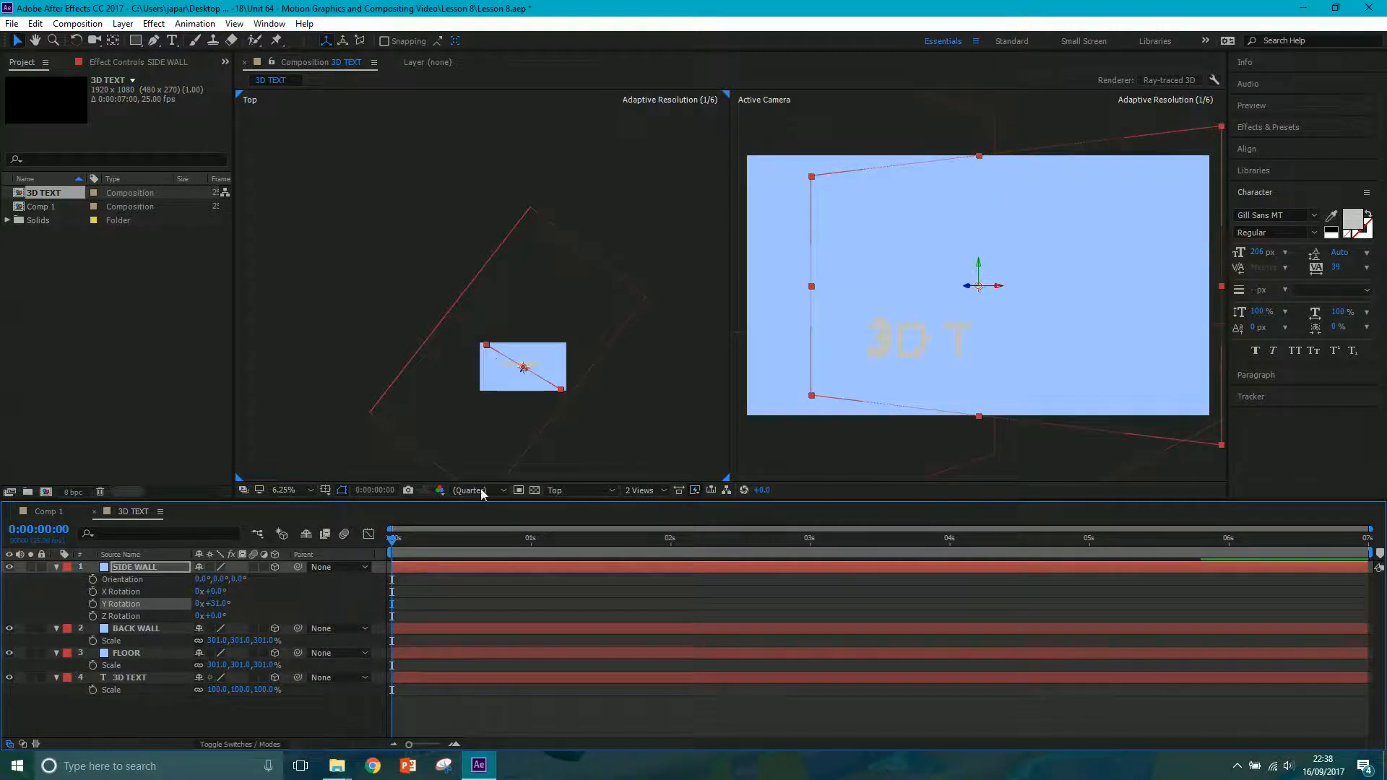
{"action": "left_click_drag", "start_coordinate": [521, 372], "coordinate": [517, 288]}
{"action": "scroll", "coordinate": [591, 263], "scroll_direction": "up", "scroll_amount": 1}
{"action": "key", "text": "h"}
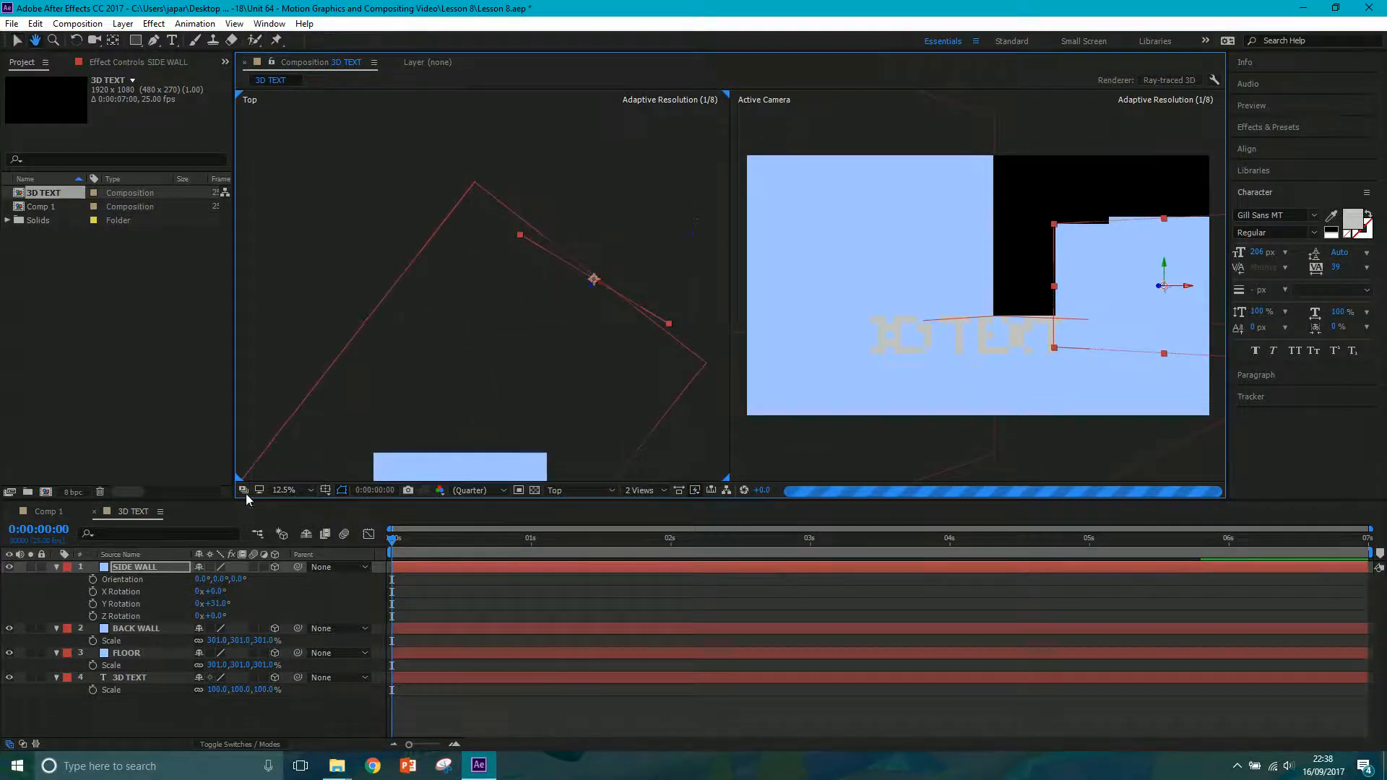
Set SIDE WALL's Y Rotation to 38° and nudge the layer onto the floor's short rear edge.
{"action": "key", "text": "v"}
{"action": "left_click_drag", "start_coordinate": [224, 602], "coordinate": [226, 606]}
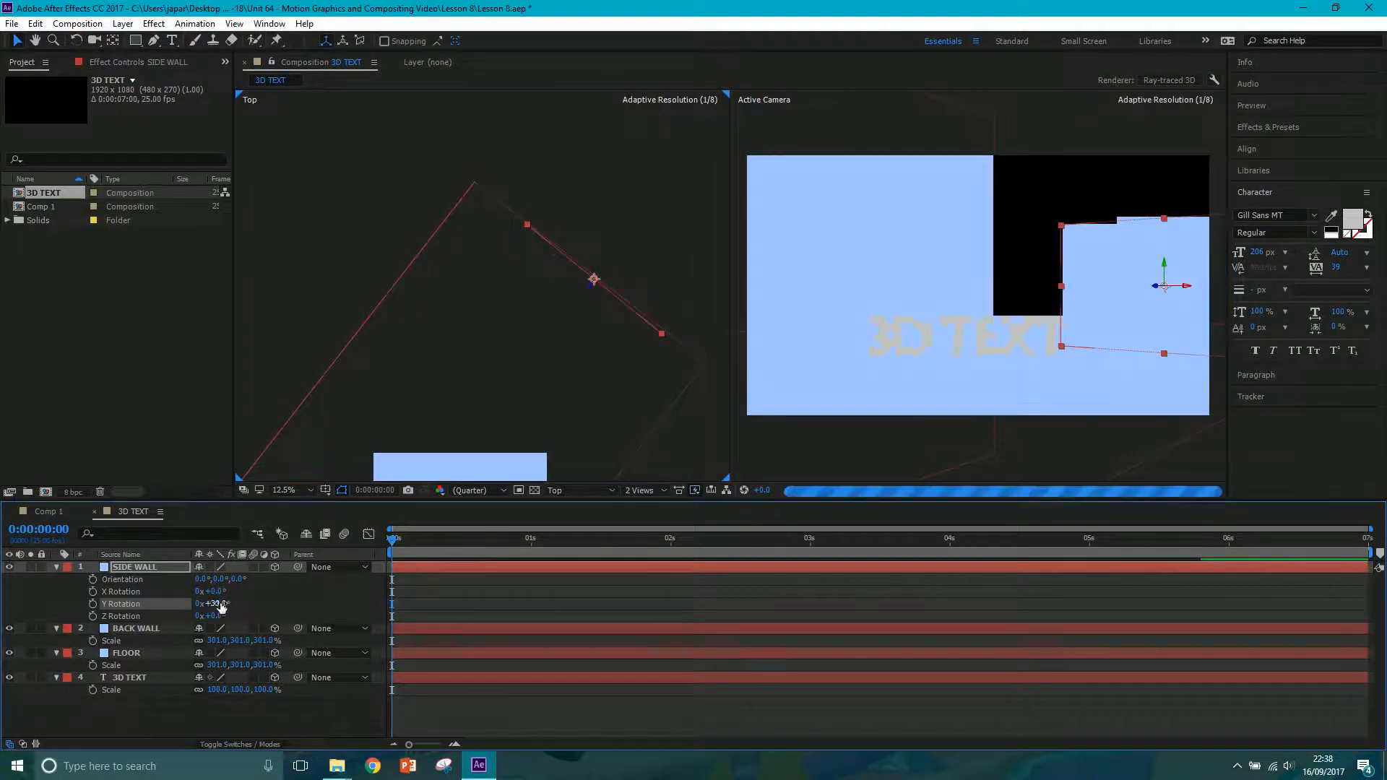
{"action": "left_click", "coordinate": [218, 604]}
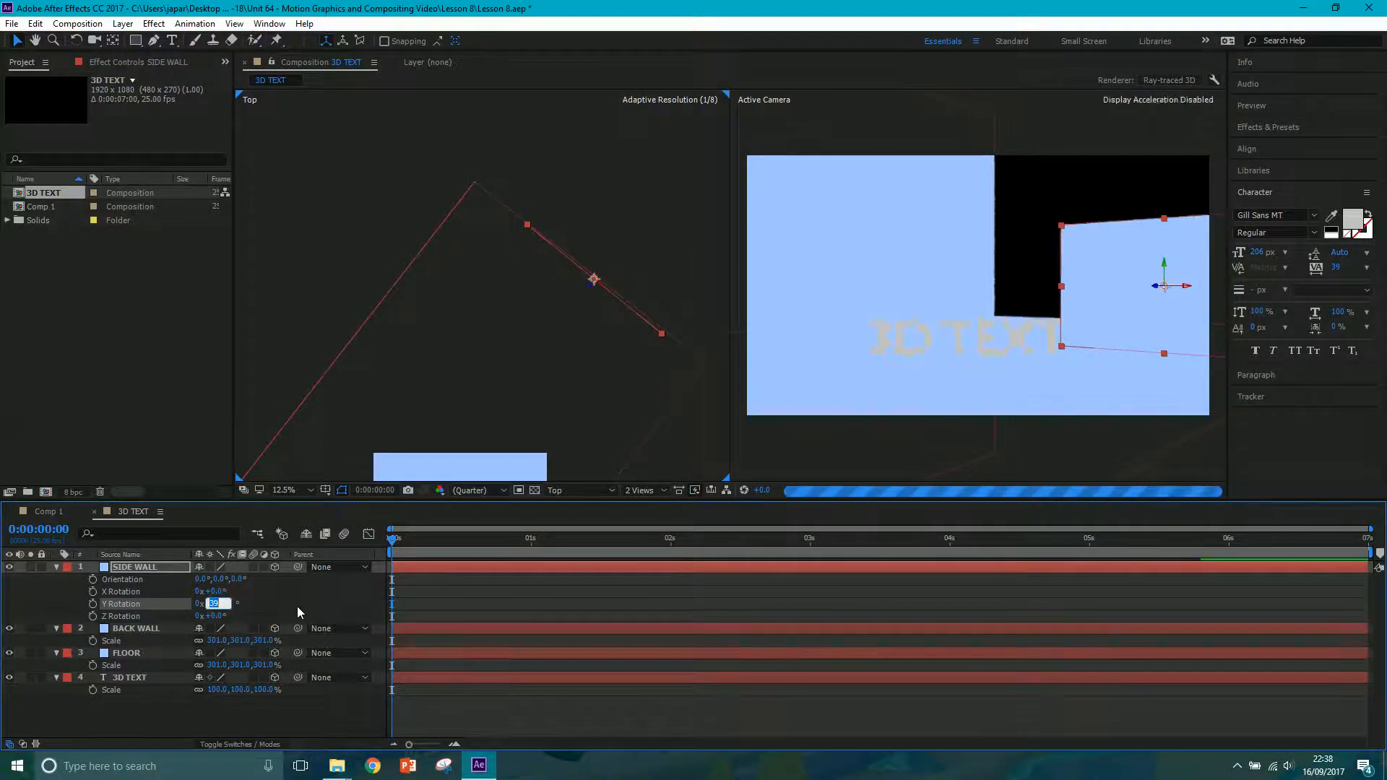
{"action": "type", "text": "38"}
{"action": "key", "text": "Return"}
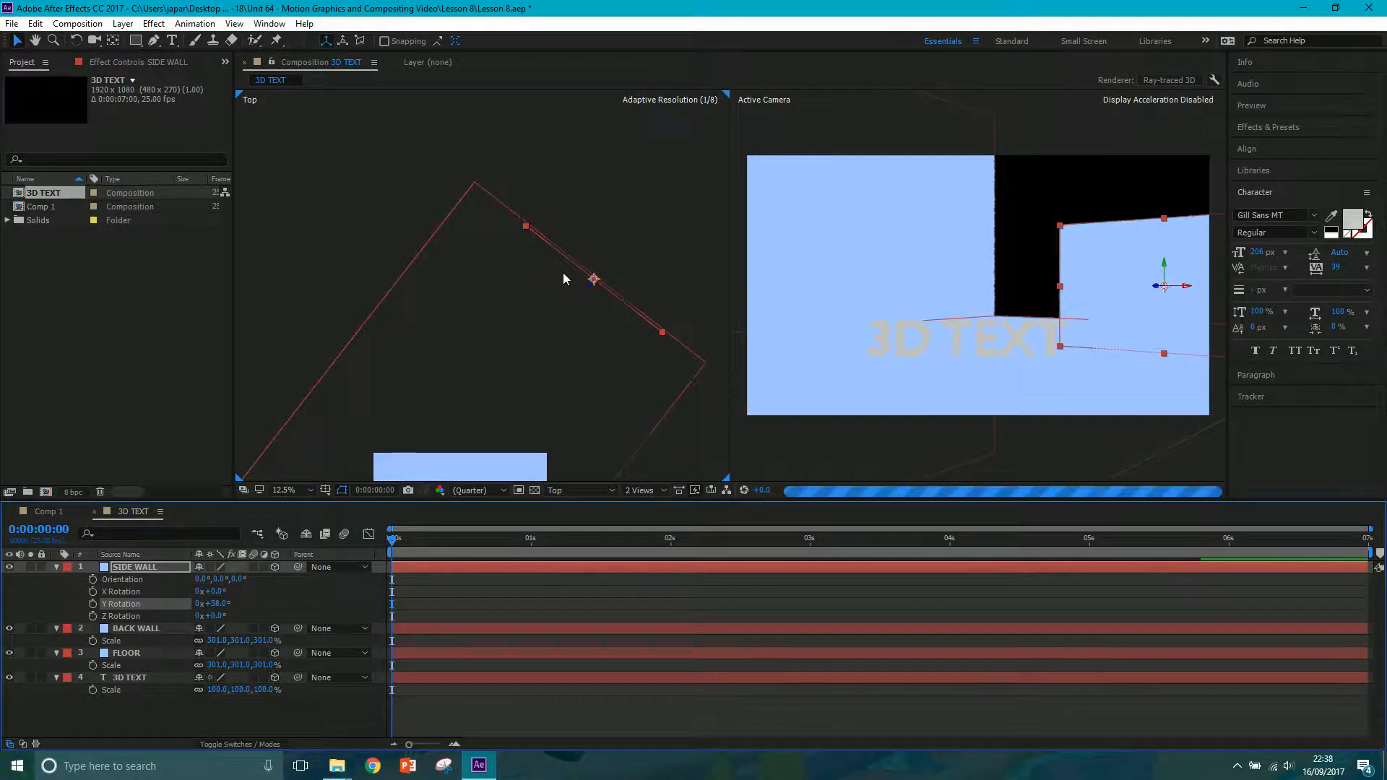
{"action": "left_click_drag", "start_coordinate": [592, 289], "coordinate": [594, 288]}
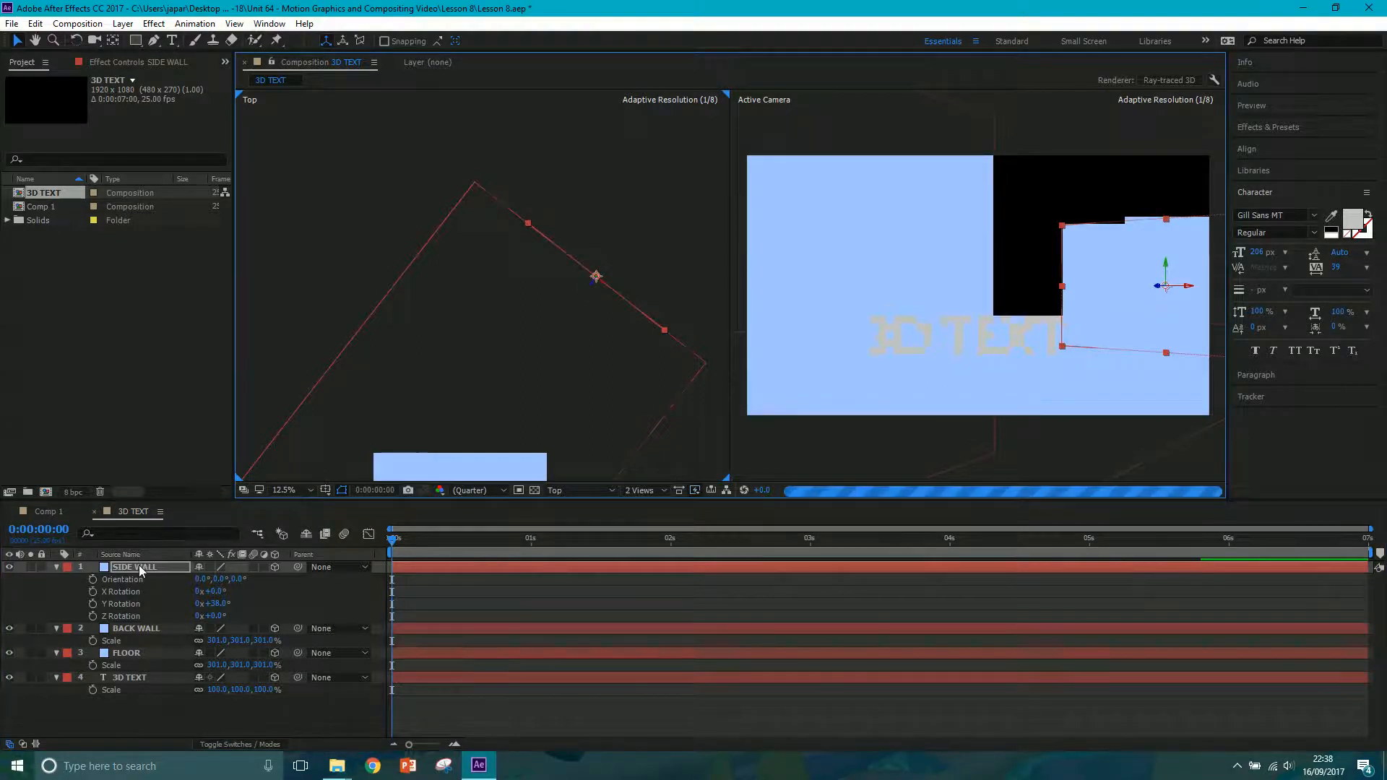
Scale SIDE WALL up to 179% so it meets BACK WALL, and raise it vertically in the Active Camera view.
{"action": "key", "text": "s"}
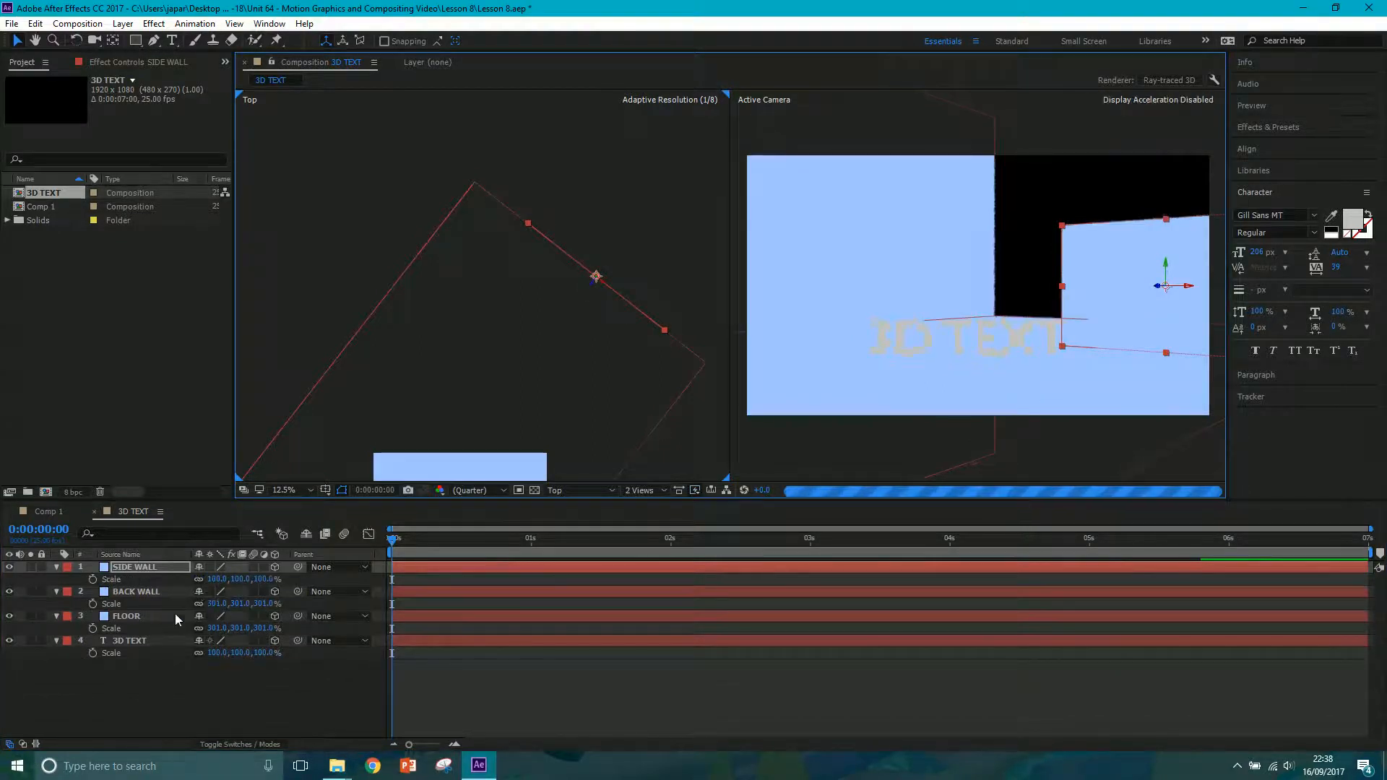
{"action": "left_click_drag", "start_coordinate": [231, 580], "coordinate": [310, 614]}
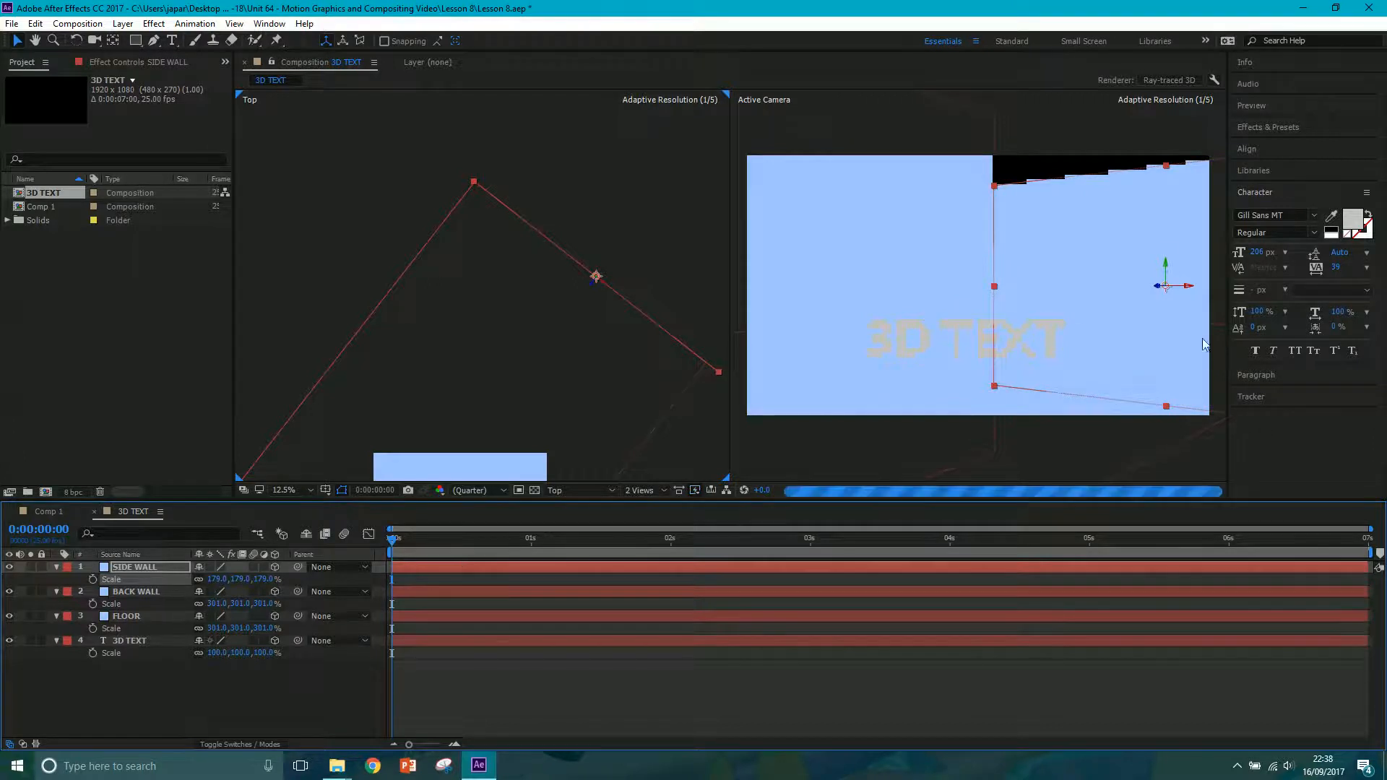
{"action": "left_click", "coordinate": [1170, 251]}
{"action": "left_click_drag", "start_coordinate": [1167, 249], "coordinate": [1168, 175]}
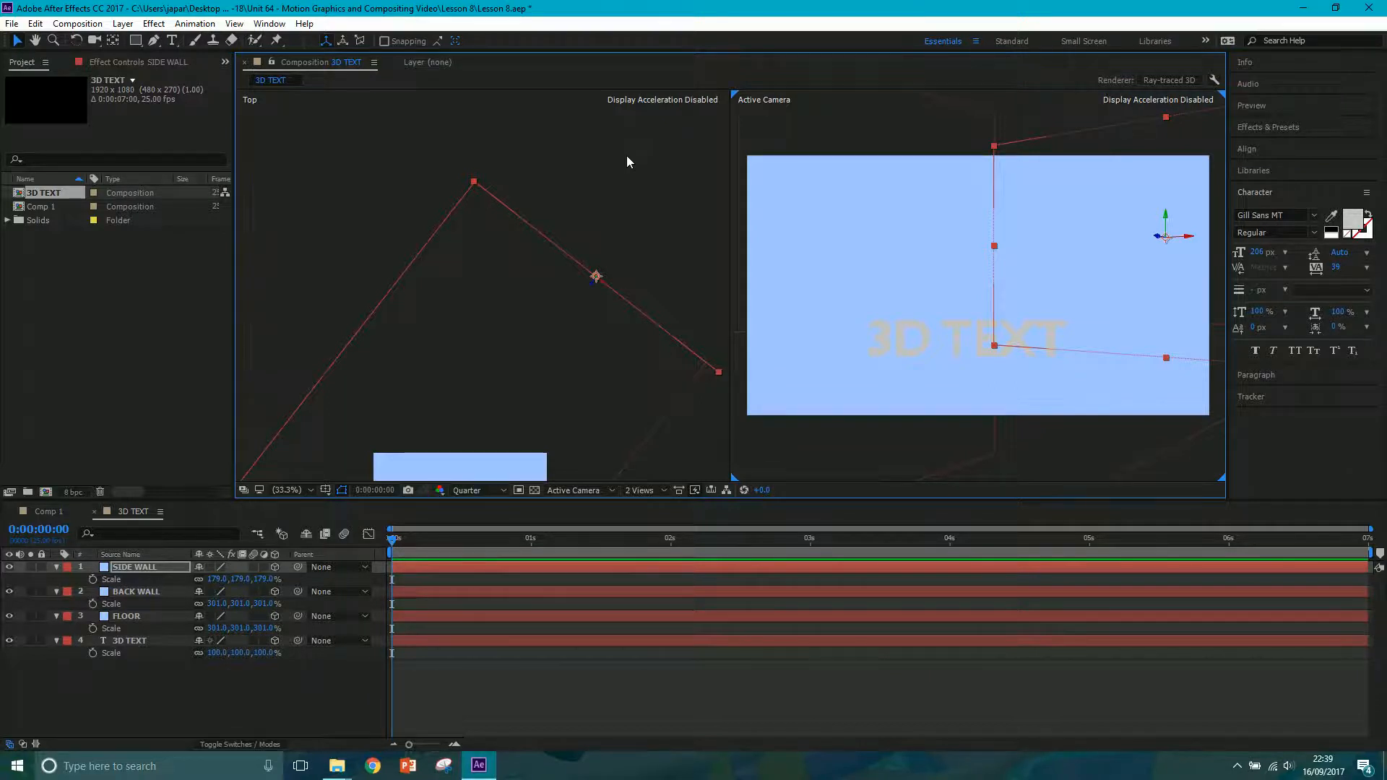
Collapse the open properties of SIDE WALL, BACK WALL, FLOOR and 3D TEXT, and centre the text area in the Top view.
{"action": "left_click", "coordinate": [56, 567]}
{"action": "left_click", "coordinate": [56, 578]}
{"action": "left_click", "coordinate": [57, 590]}
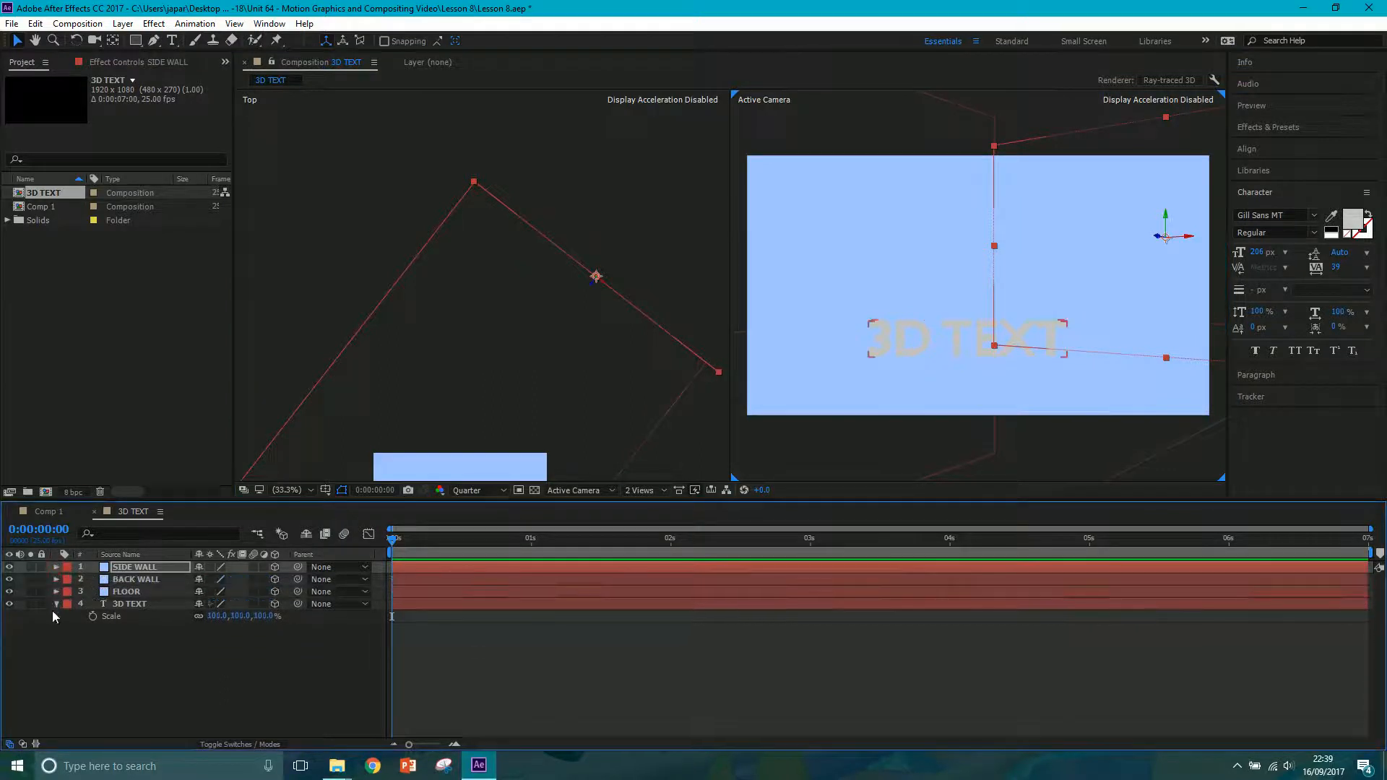
{"action": "left_click", "coordinate": [57, 604]}
{"action": "left_click_drag", "start_coordinate": [490, 384], "coordinate": [501, 220]}
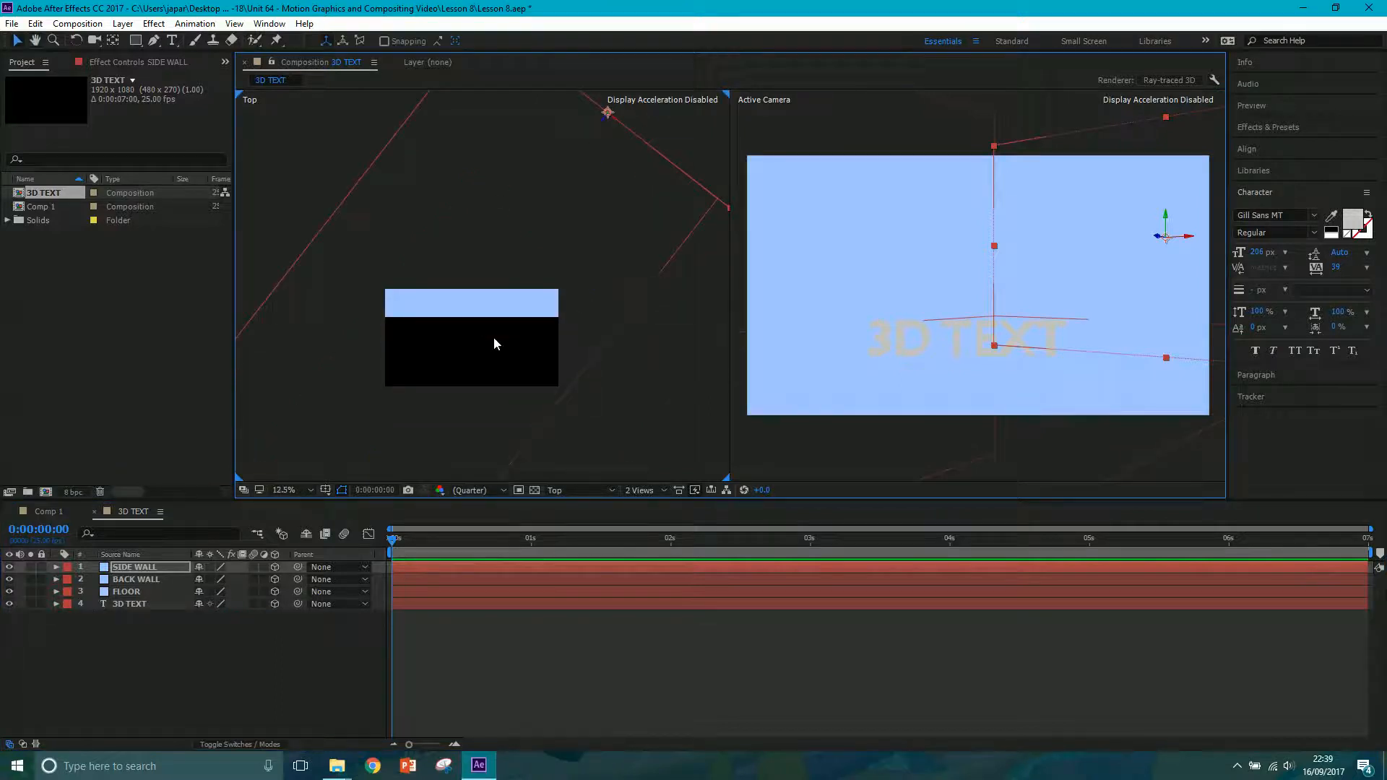
{"action": "left_click_drag", "start_coordinate": [581, 408], "coordinate": [632, 366]}
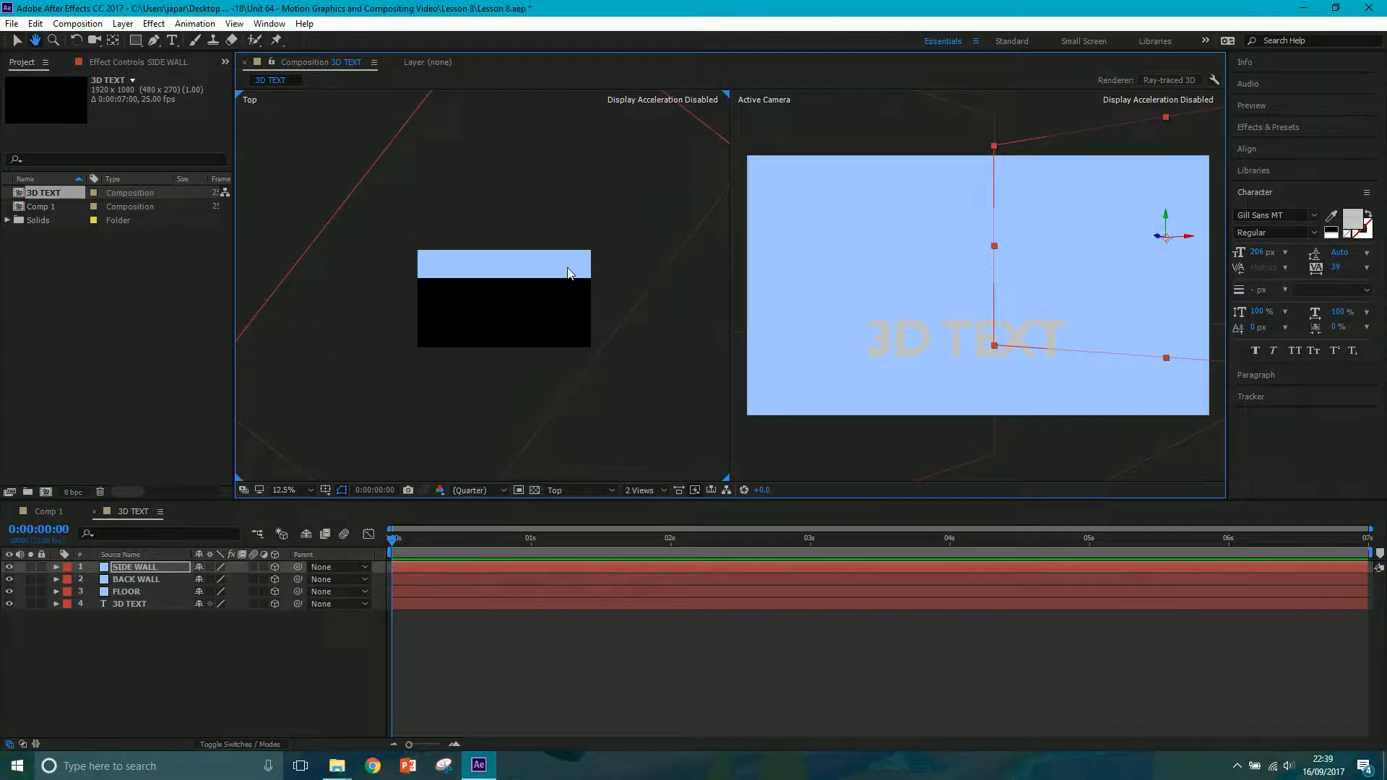
Start a new light layer and keep its light type as Spot.
{"action": "left_click", "coordinate": [125, 24]}
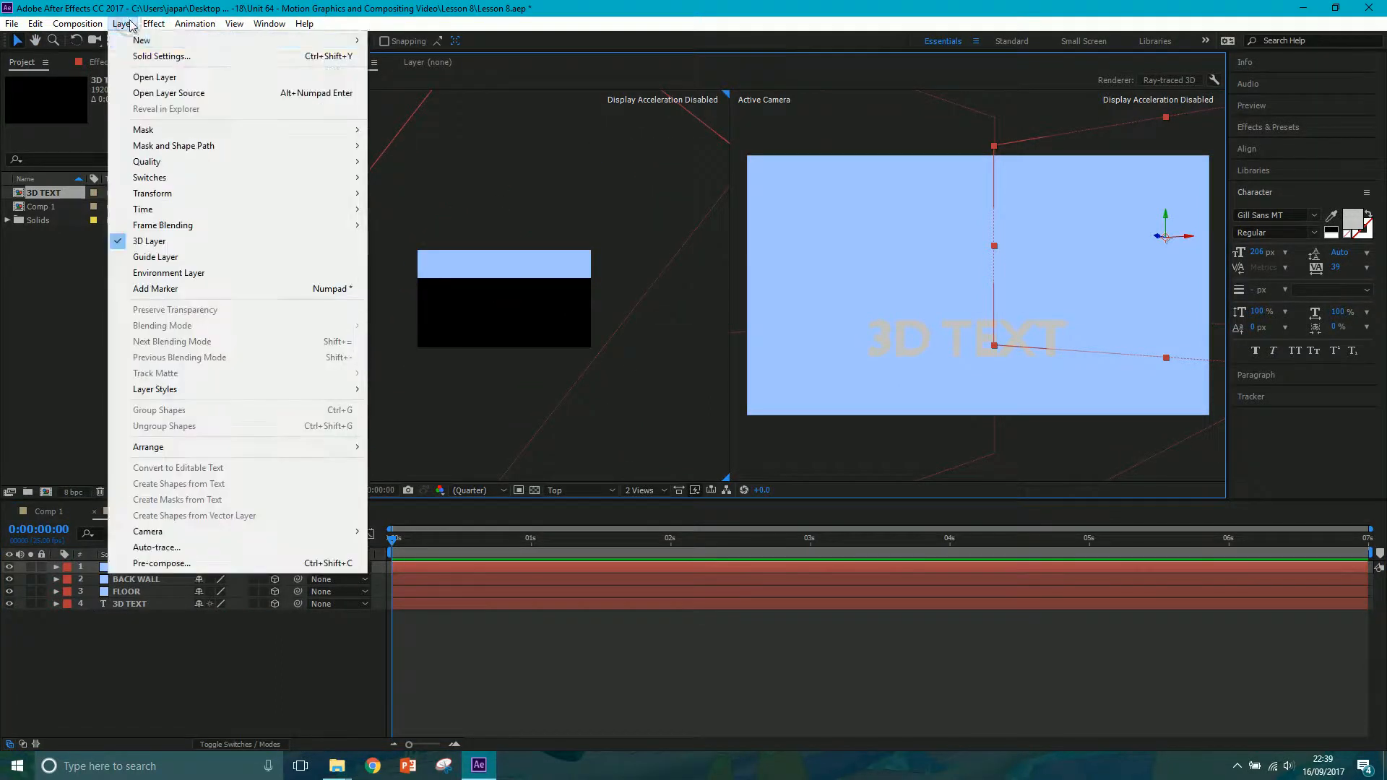
{"action": "mouse_move", "coordinate": [142, 41]}
{"action": "left_click", "coordinate": [390, 71]}
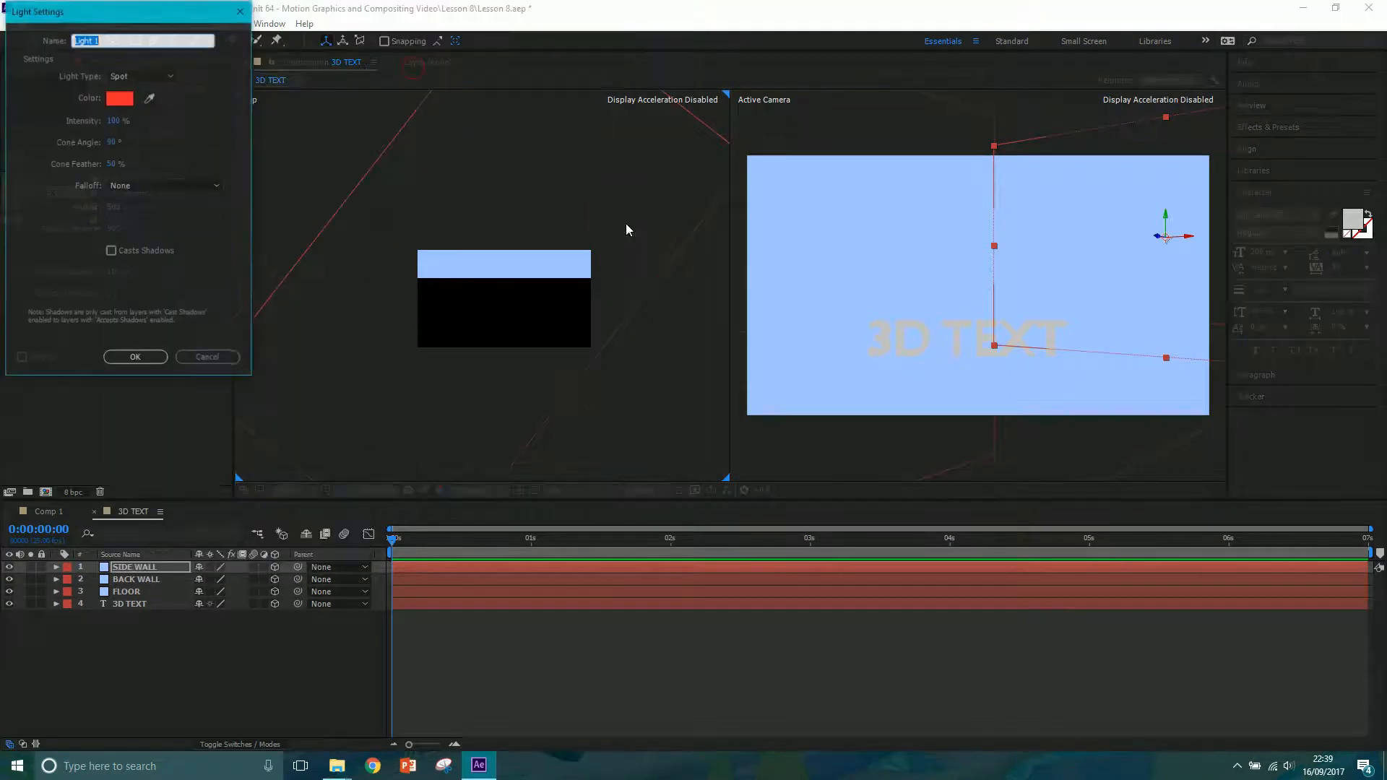
{"action": "left_click_drag", "start_coordinate": [144, 18], "coordinate": [707, 105]}
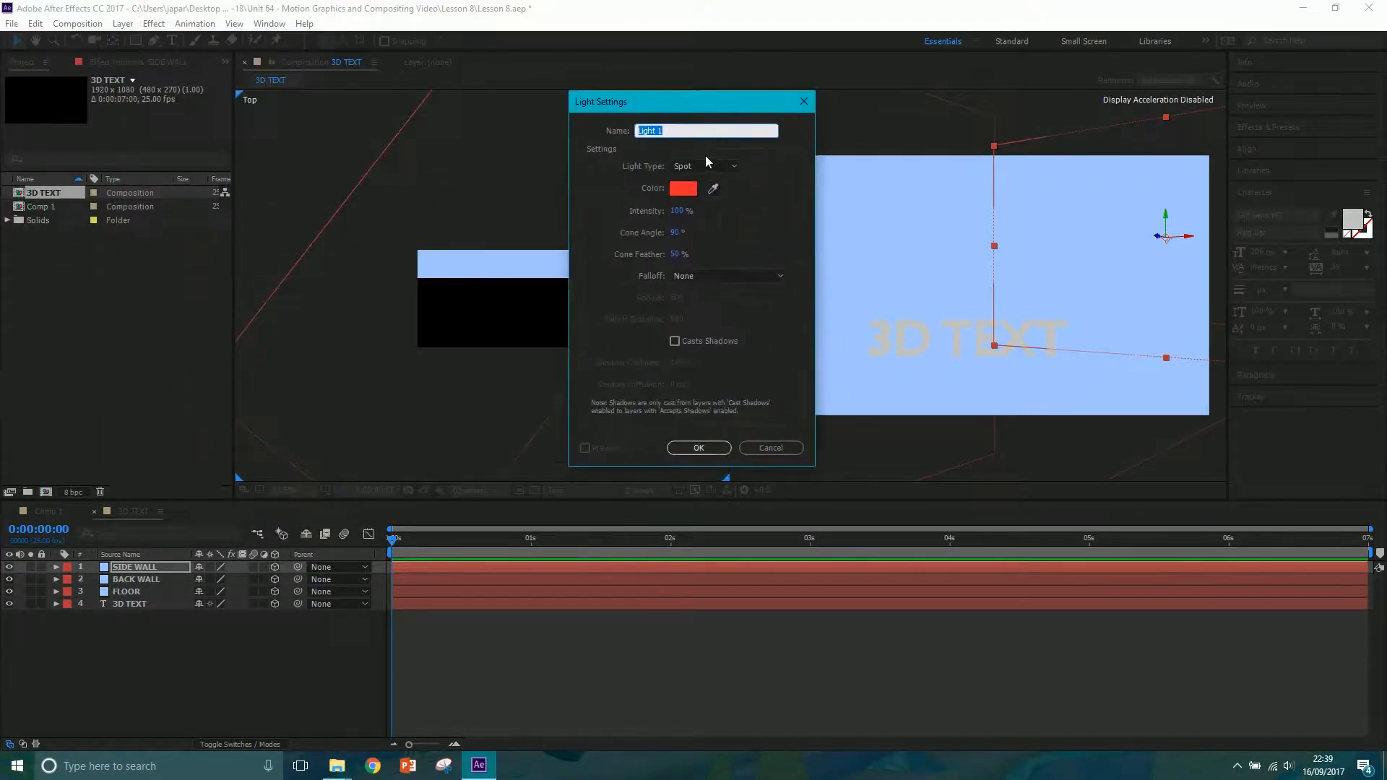
{"action": "left_click", "coordinate": [702, 166]}
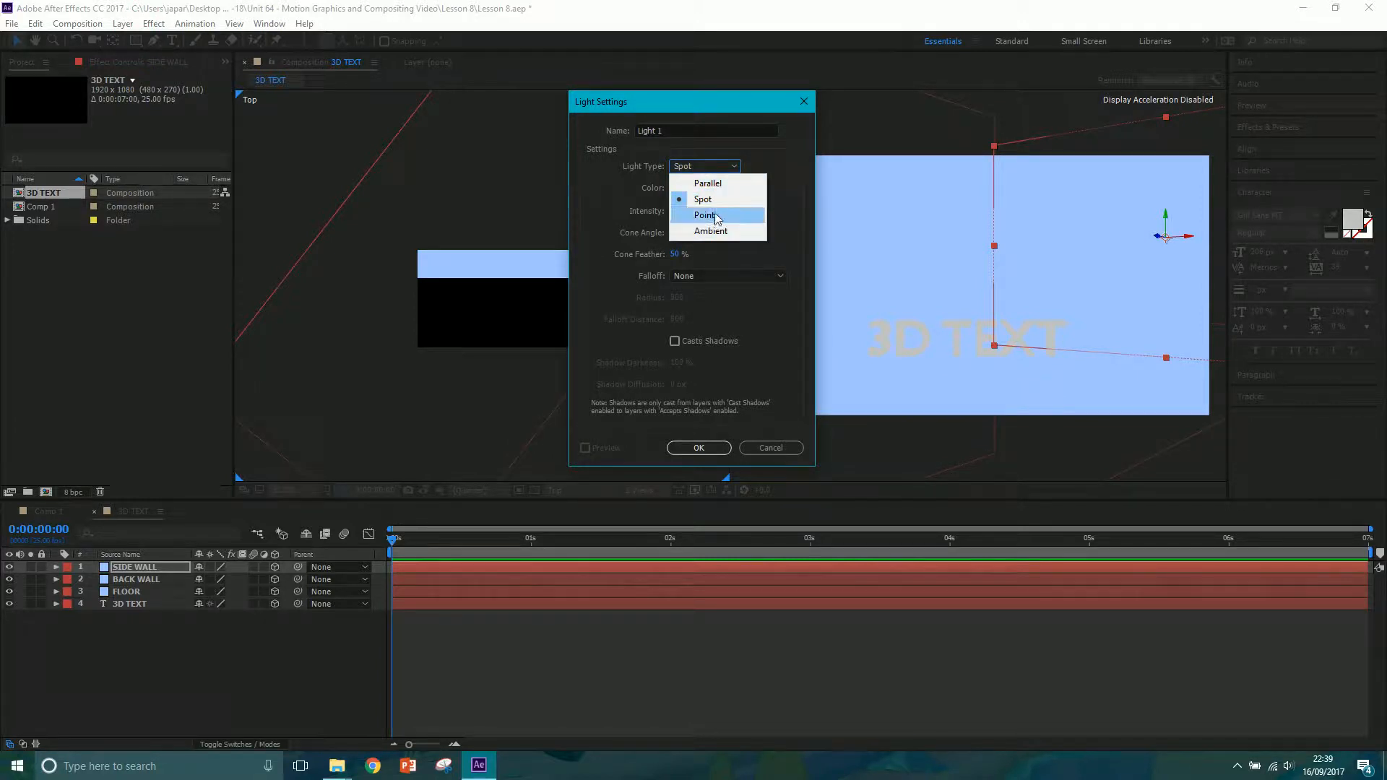
{"action": "left_click", "coordinate": [787, 204]}
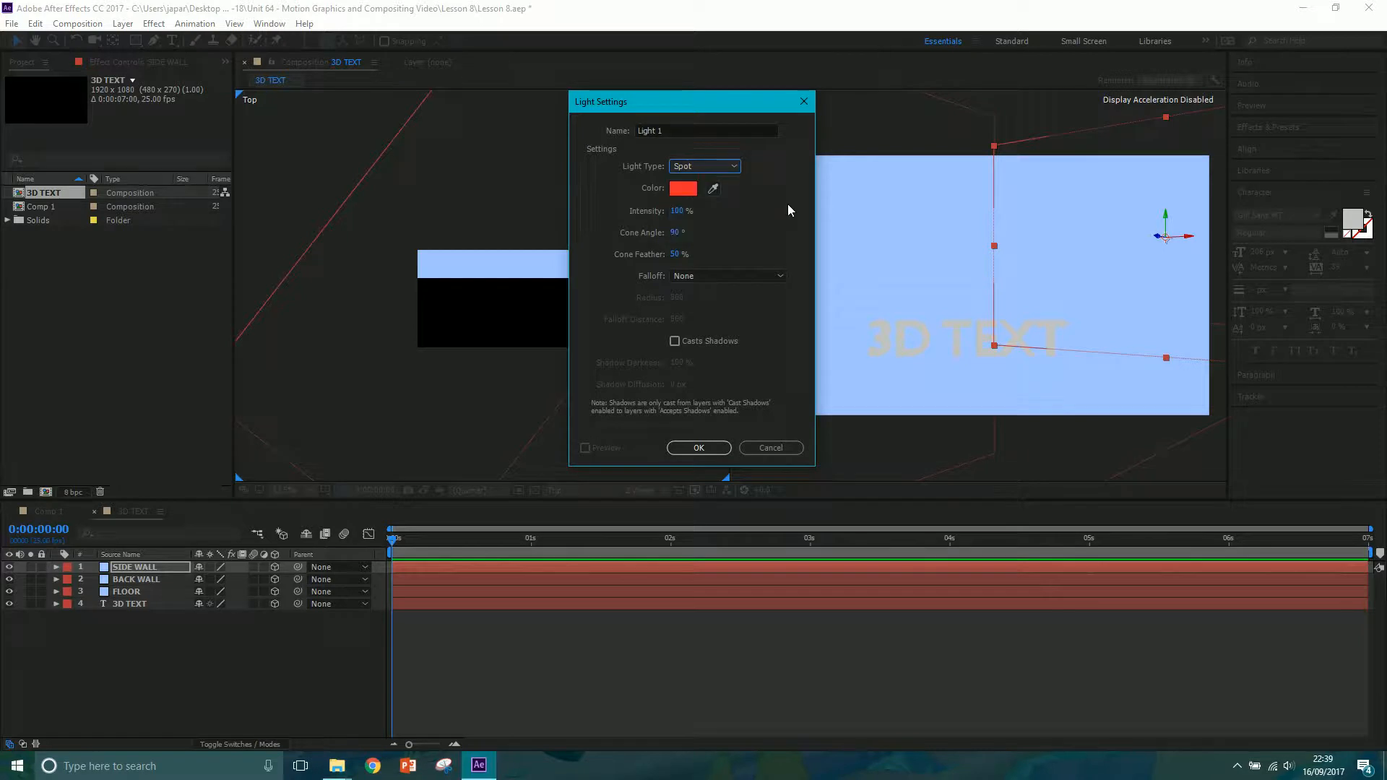
Set the spot light's colour to light blue 7CD8FF, enable Casts Shadows and create the light.
{"action": "left_click", "coordinate": [696, 189]}
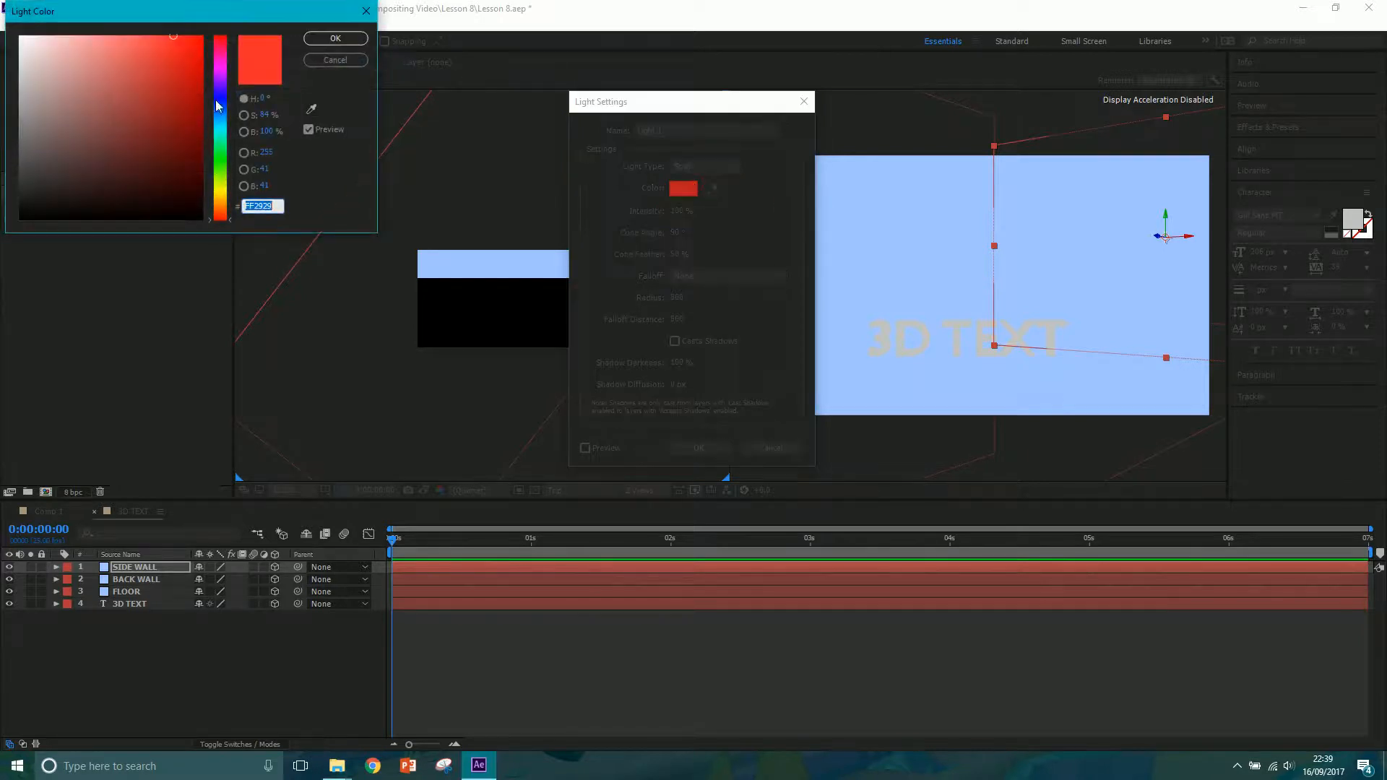
{"action": "left_click", "coordinate": [222, 118]}
{"action": "mouse_move", "coordinate": [113, 50]}
{"action": "left_mouse_down"}
{"action": "mouse_move", "coordinate": [58, 20]}
{"action": "mouse_move", "coordinate": [113, 3]}
{"action": "left_mouse_up"}
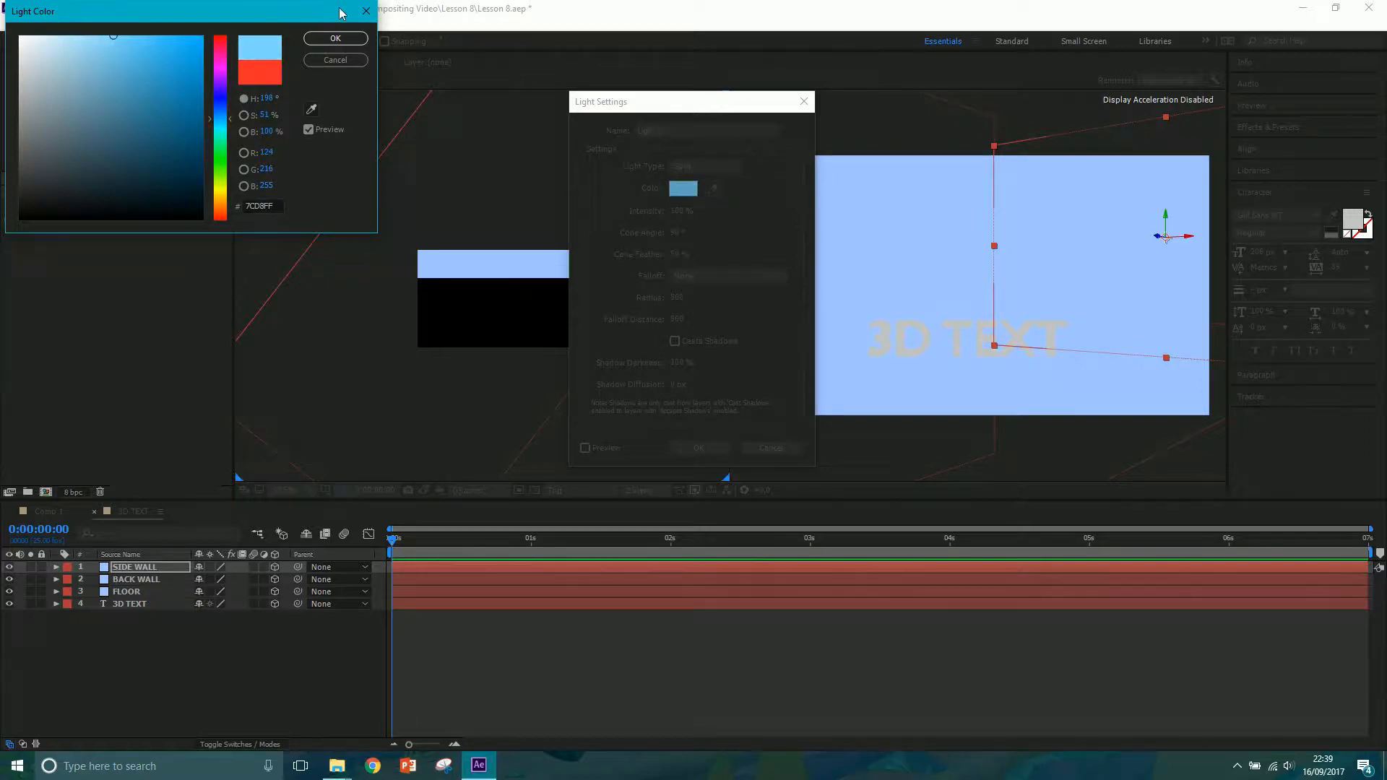
{"action": "left_click", "coordinate": [325, 42]}
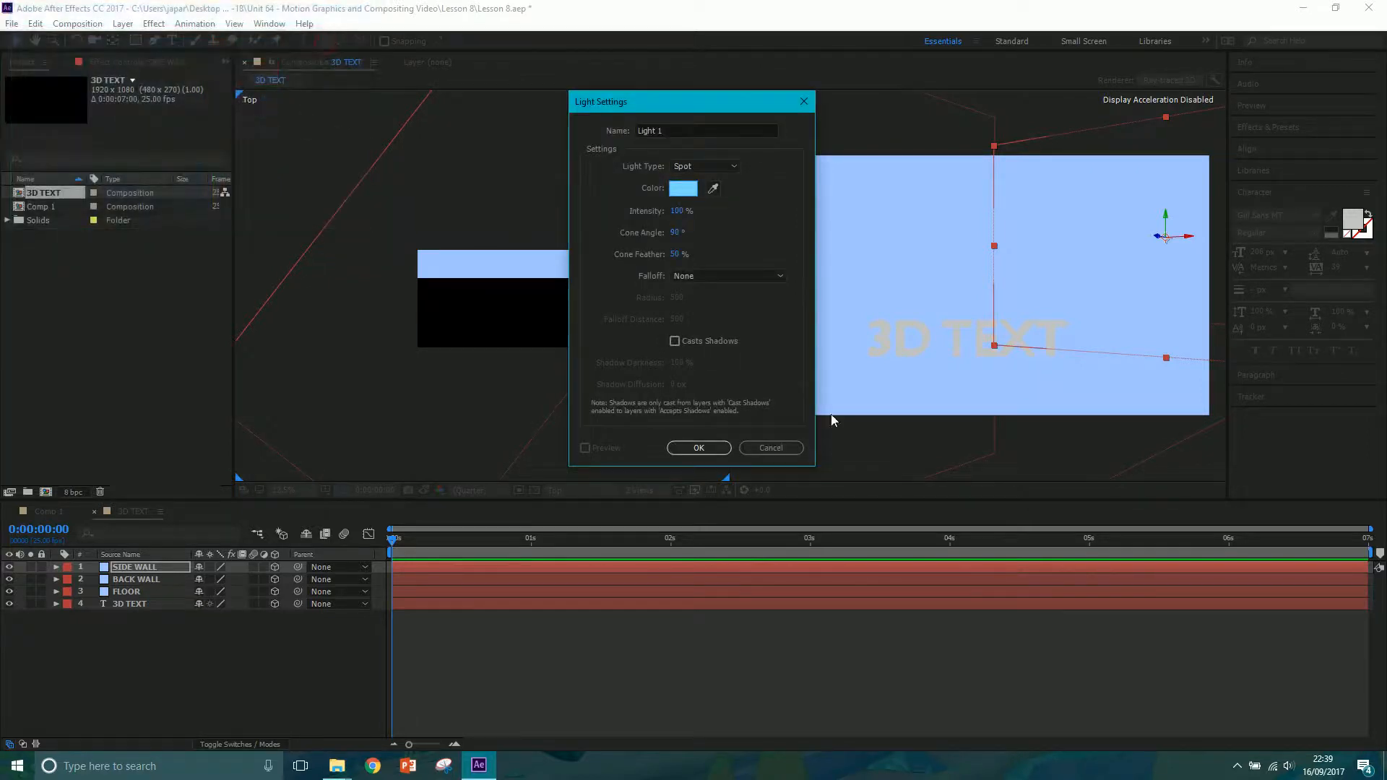
{"action": "left_click", "coordinate": [676, 341]}
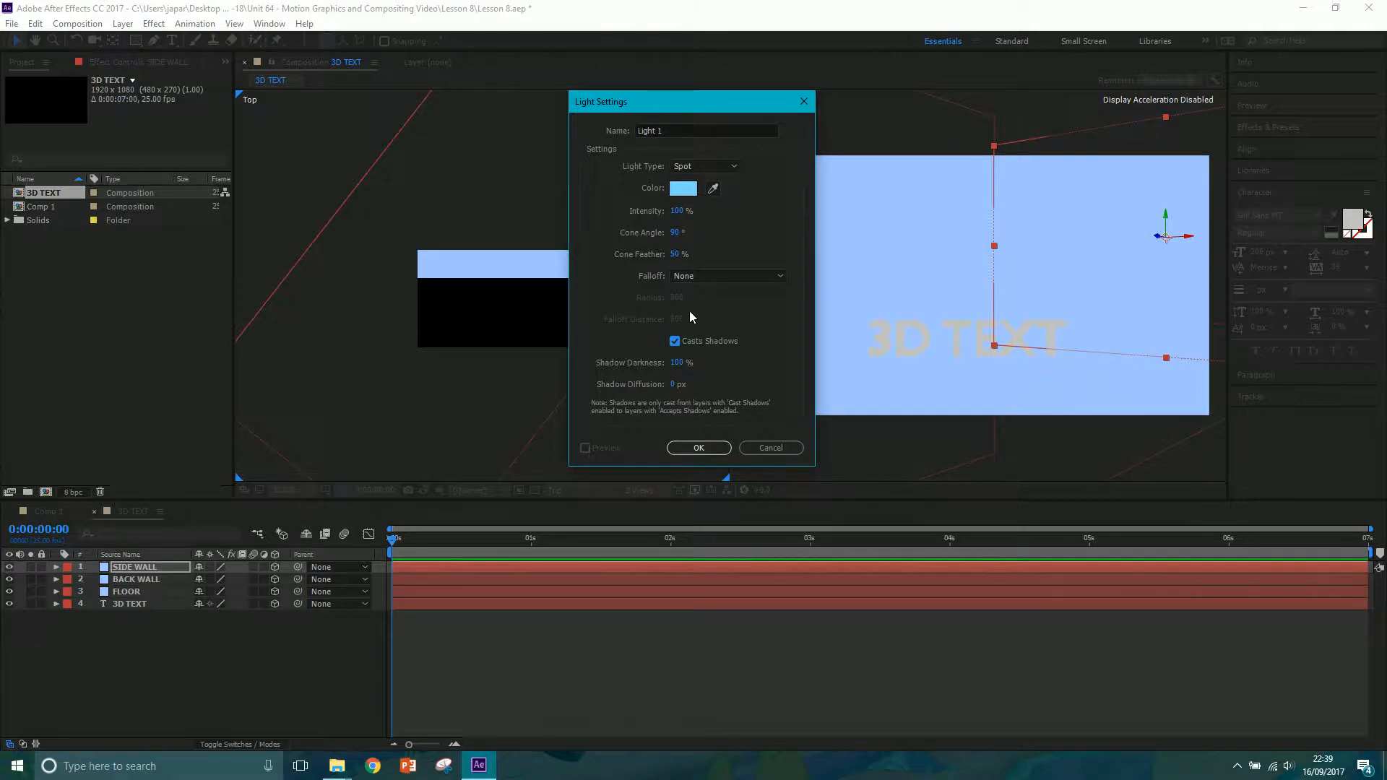
{"action": "left_click", "coordinate": [698, 448]}
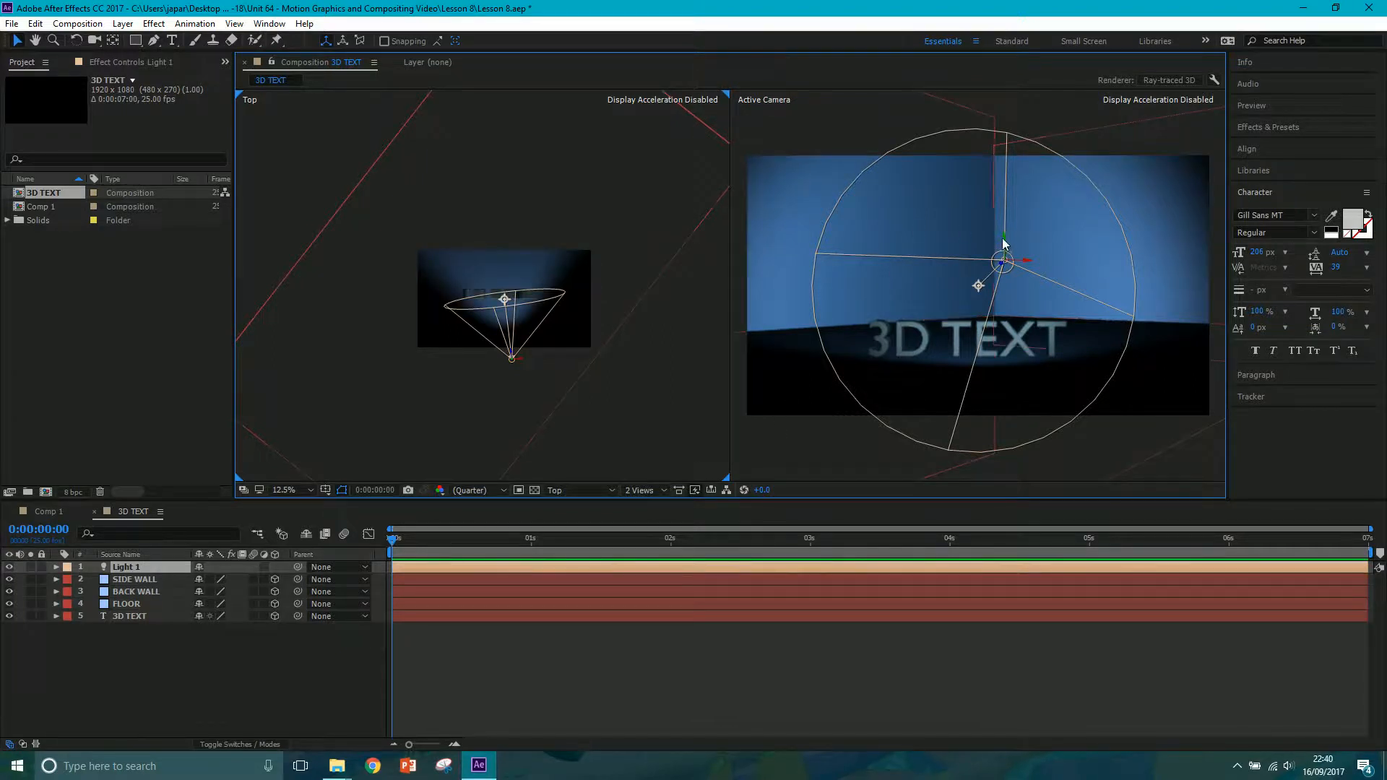
Lower Light 1 in the Active Camera view, reveal its Transform properties and move its Point of Interest down onto the text.
{"action": "left_click_drag", "start_coordinate": [1003, 239], "coordinate": [1005, 273]}
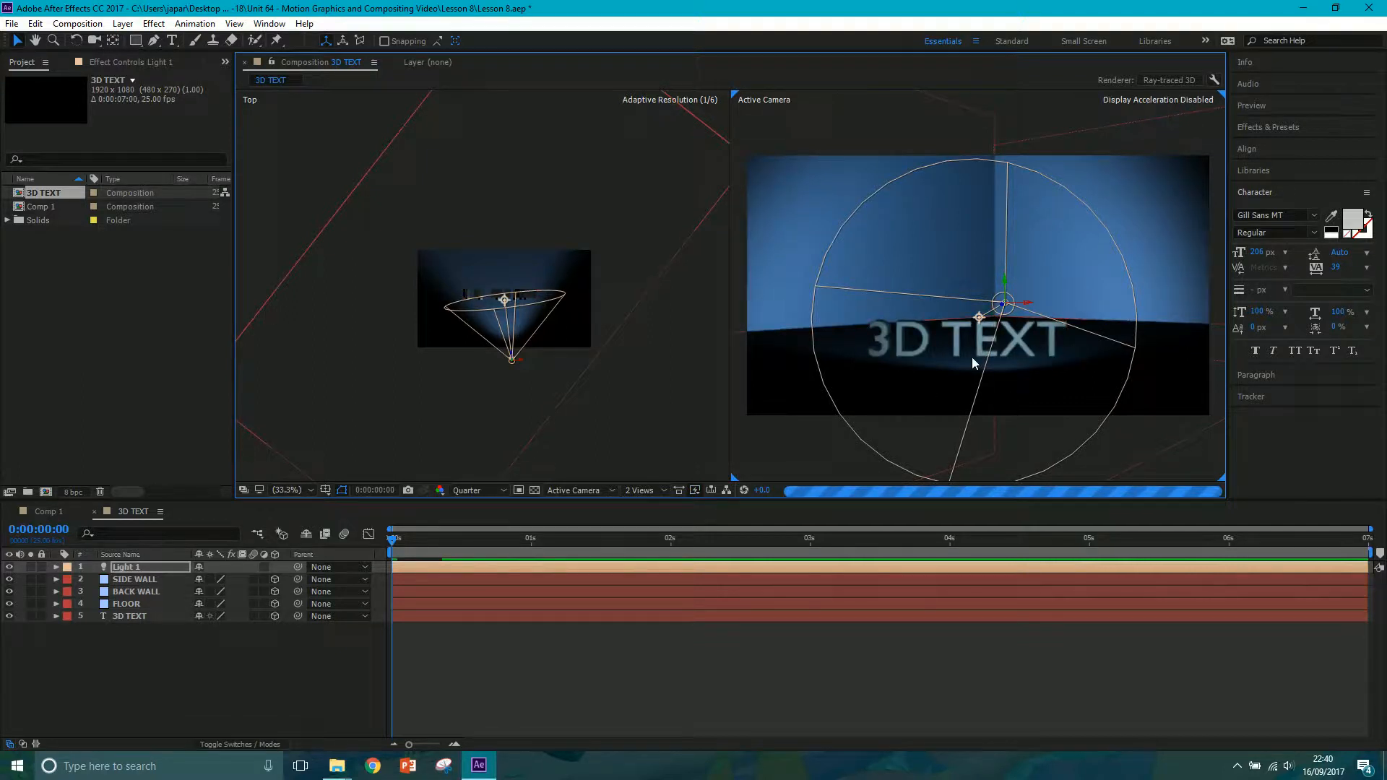
{"action": "left_click", "coordinate": [56, 566]}
{"action": "left_click", "coordinate": [68, 578]}
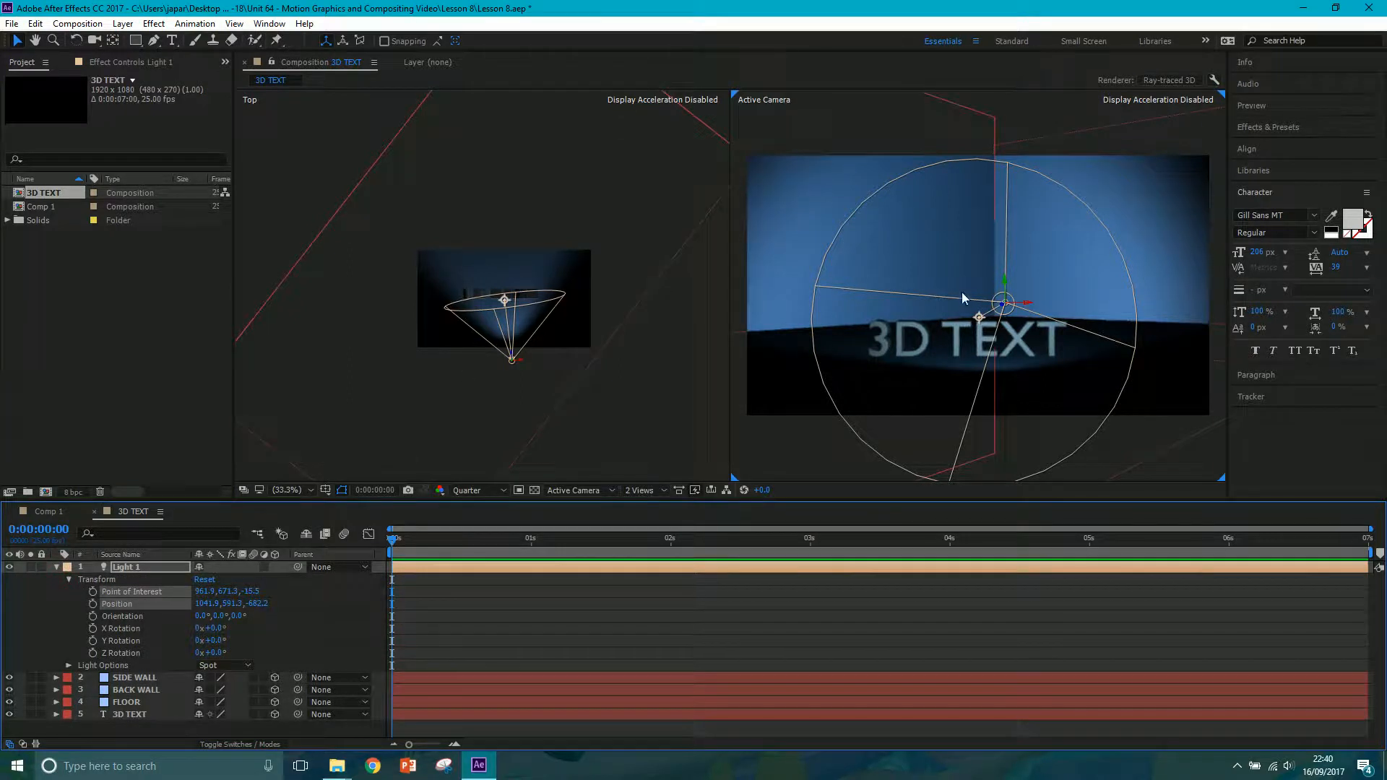
{"action": "left_click", "coordinate": [980, 318]}
{"action": "mouse_move", "coordinate": [980, 318]}
{"action": "left_mouse_down"}
{"action": "mouse_move", "coordinate": [970, 372]}
{"action": "mouse_move", "coordinate": [969, 334]}
{"action": "left_mouse_up"}
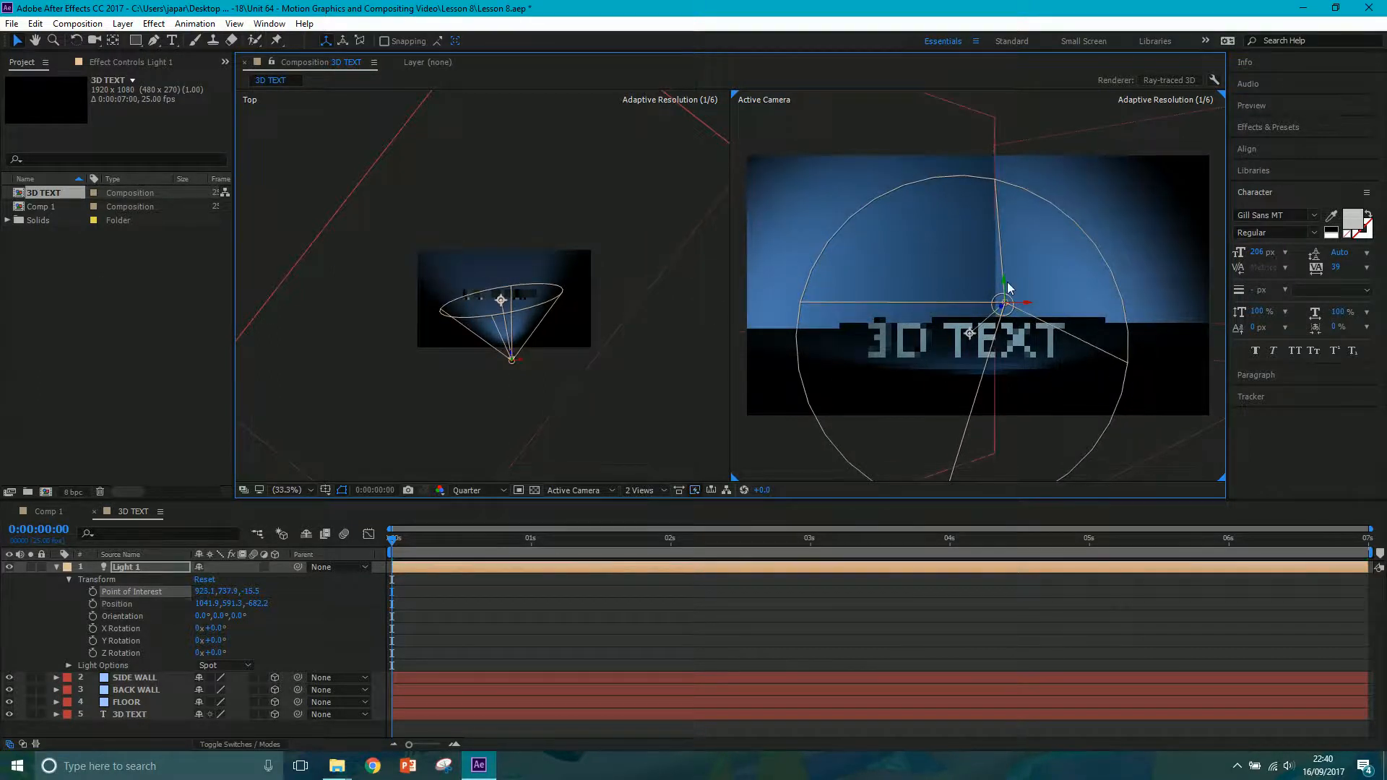
Lower Light 1 and its Point of Interest in the Active Camera view, and start keyframing Point of Interest and Position at 0 seconds.
{"action": "left_click", "coordinate": [974, 318]}
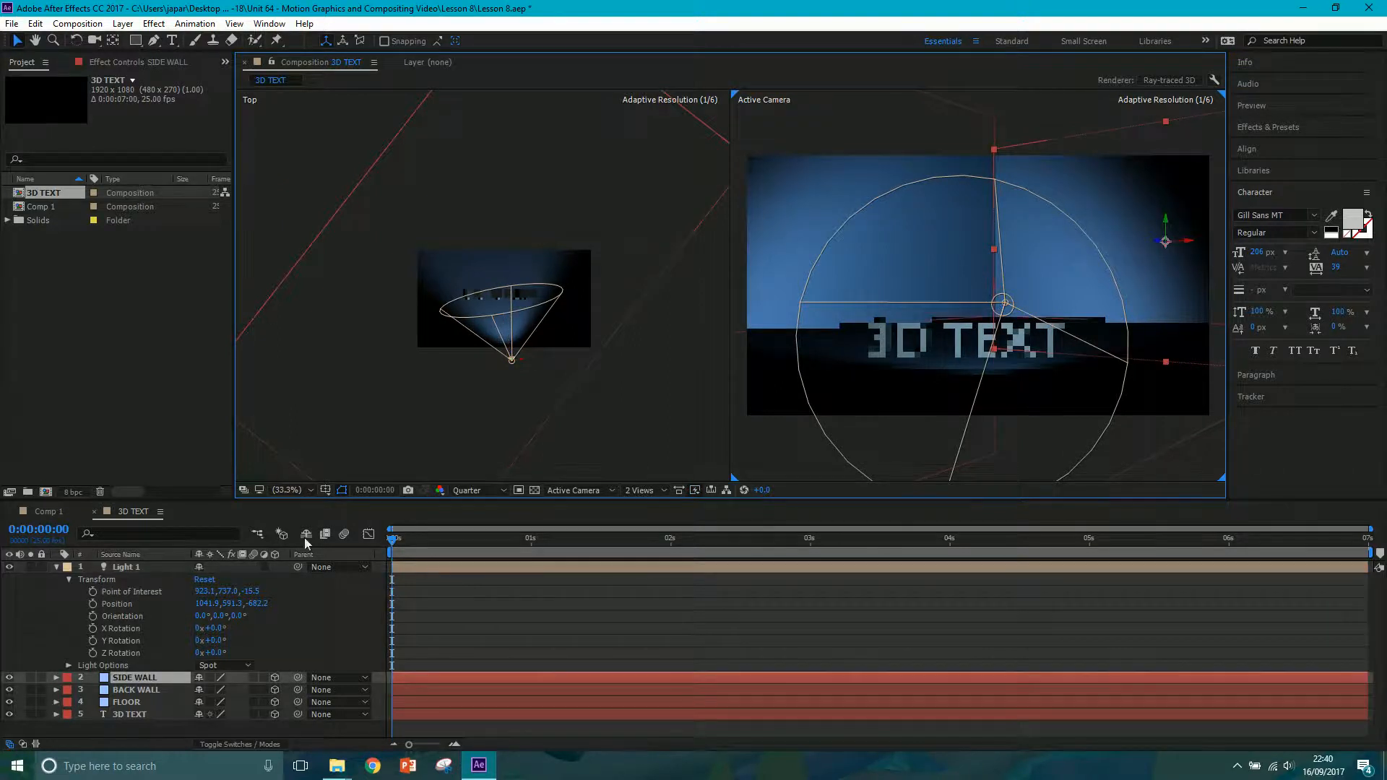
{"action": "left_click", "coordinate": [170, 566]}
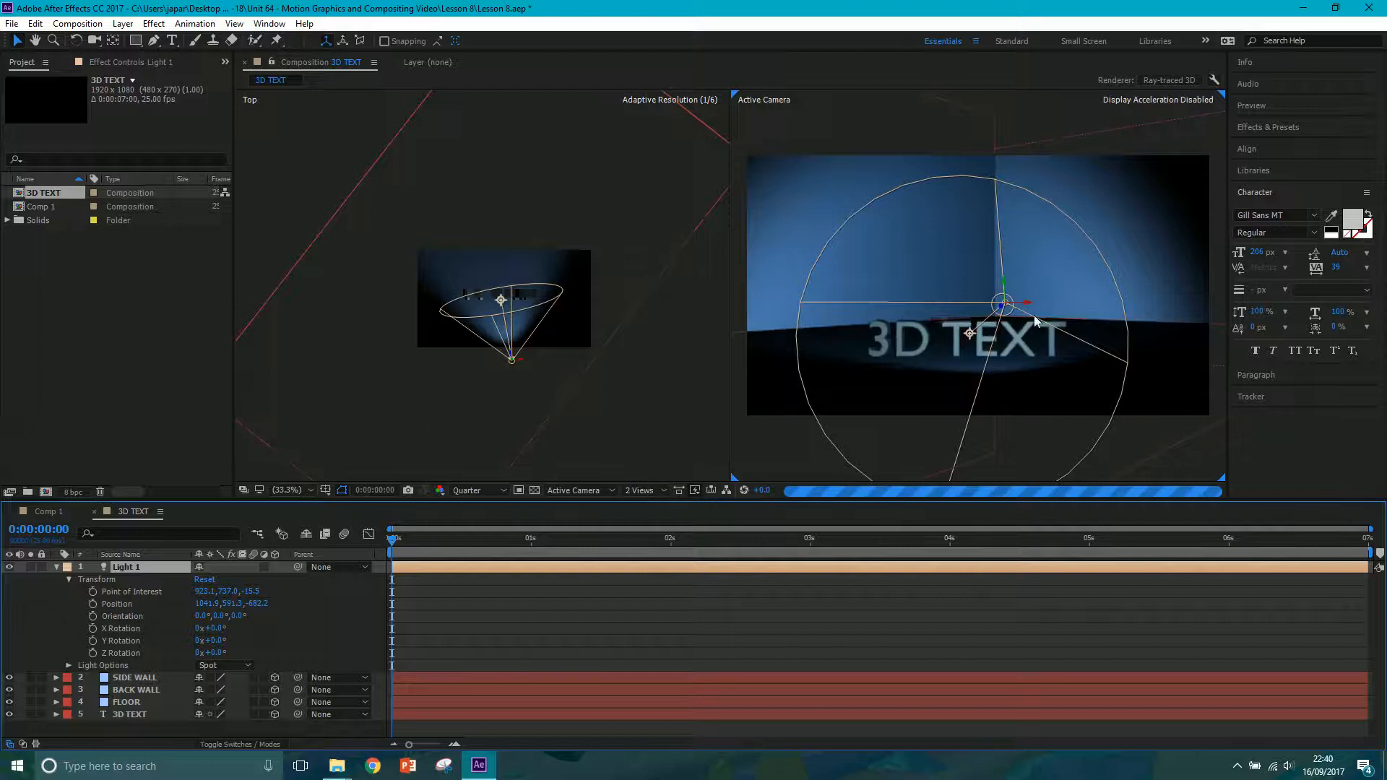
{"action": "left_click_drag", "start_coordinate": [969, 333], "coordinate": [976, 351]}
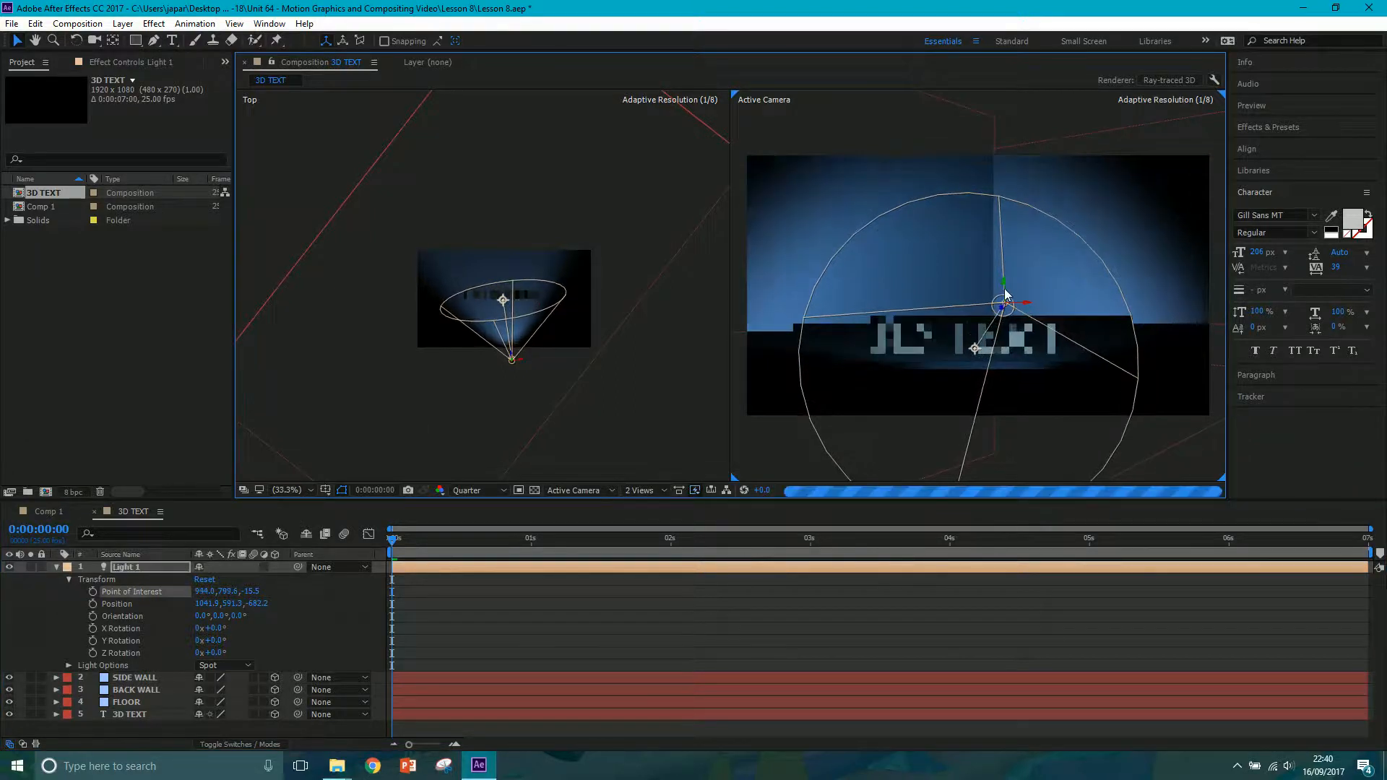
{"action": "left_click_drag", "start_coordinate": [1002, 289], "coordinate": [1007, 349]}
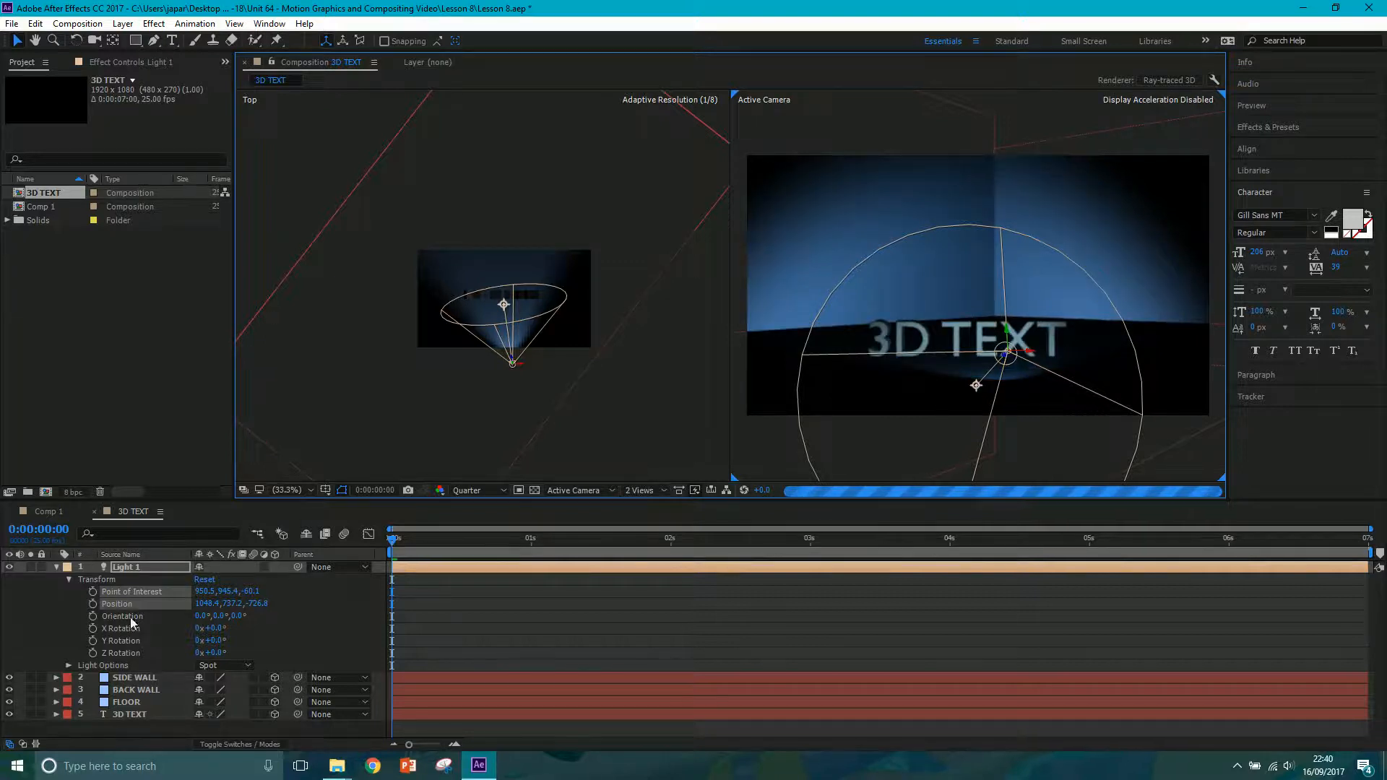
{"action": "left_click", "coordinate": [93, 592]}
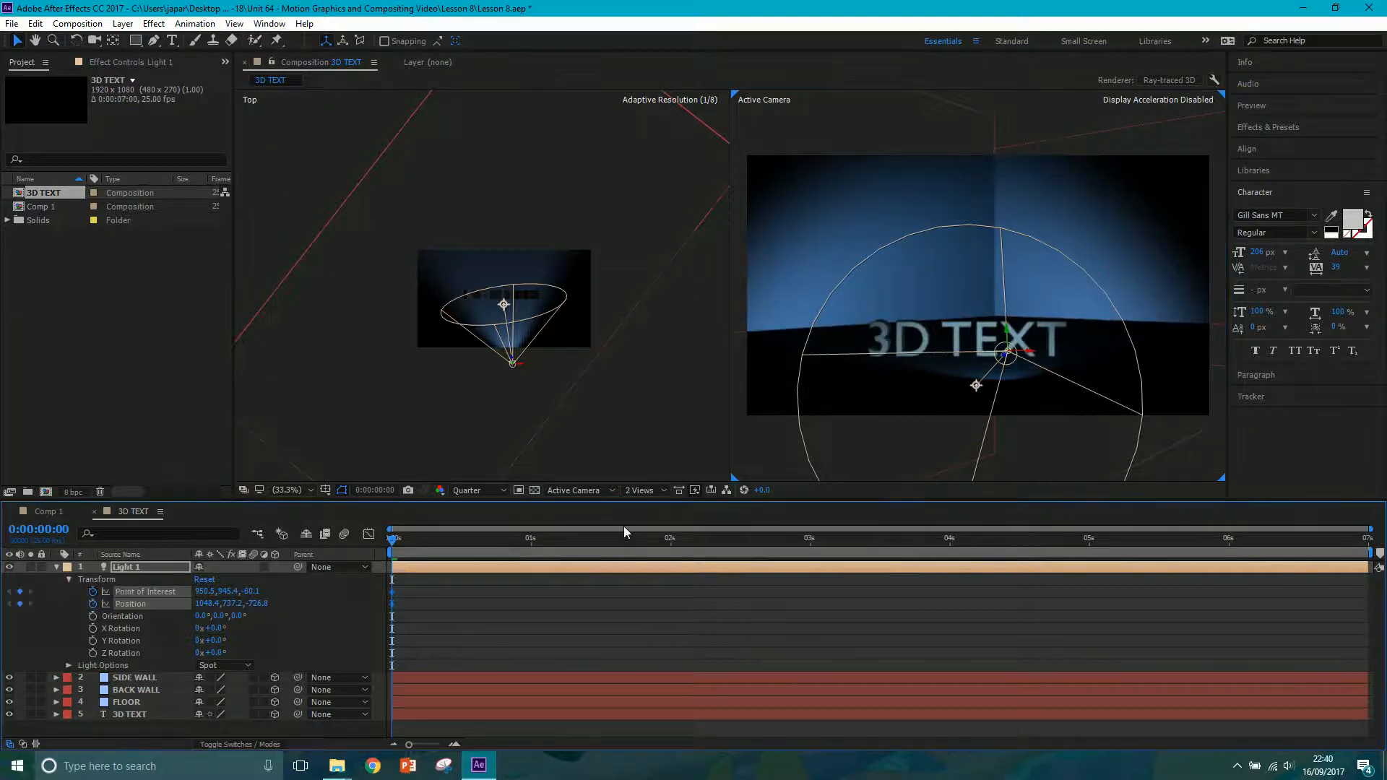
Examine the motion path of Light 1 from above in Comp 1, and return to the 3D TEXT composition.
{"action": "left_click", "coordinate": [357, 329]}
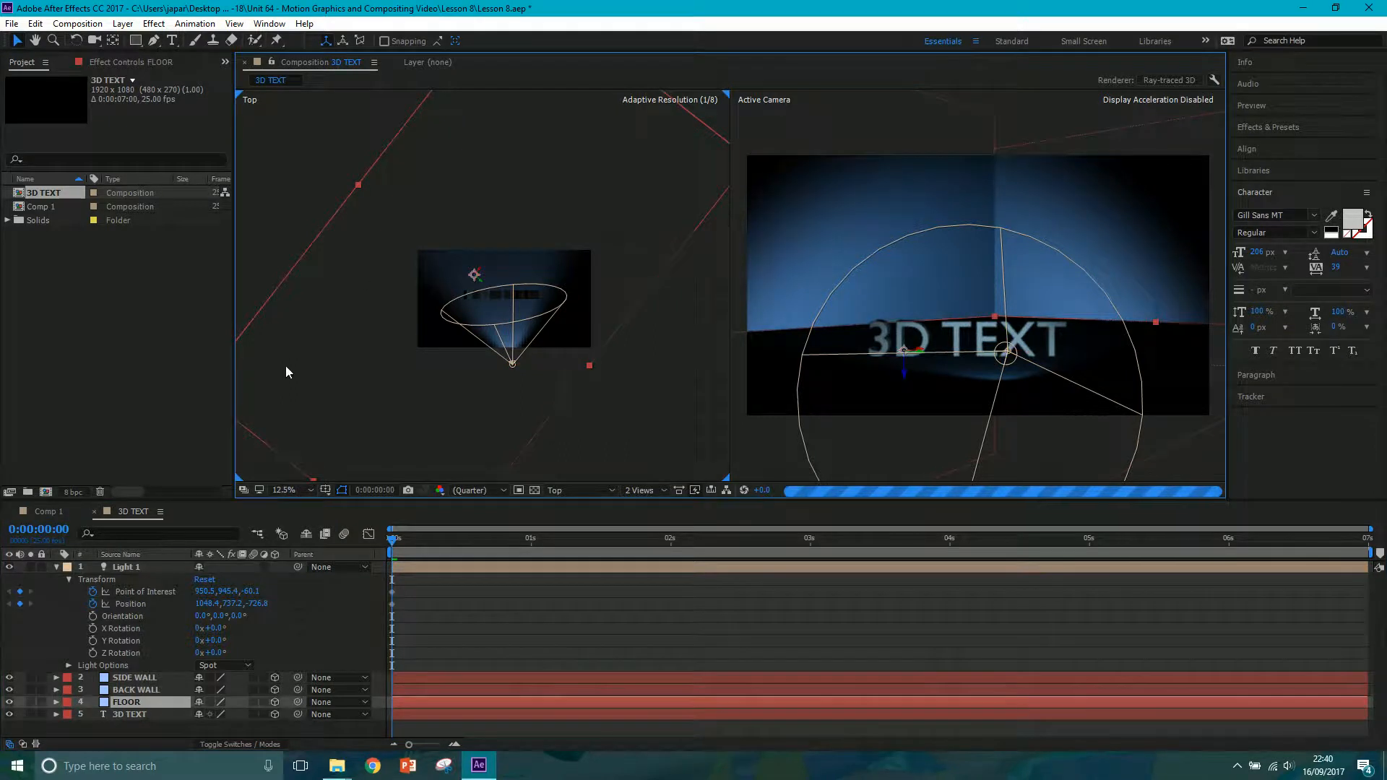
{"action": "left_click", "coordinate": [44, 511]}
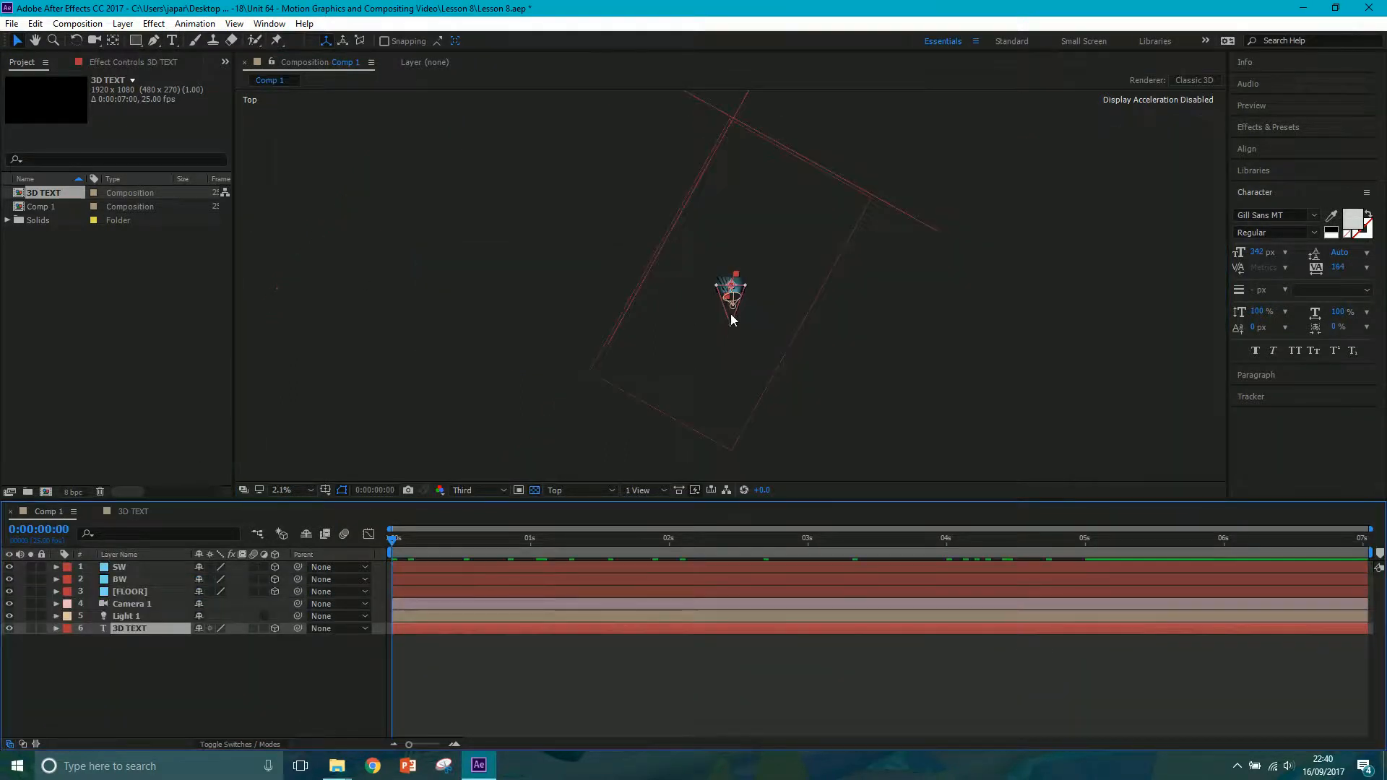
{"action": "scroll", "coordinate": [730, 313], "scroll_direction": "up", "scroll_amount": 5}
{"action": "left_click", "coordinate": [737, 352]}
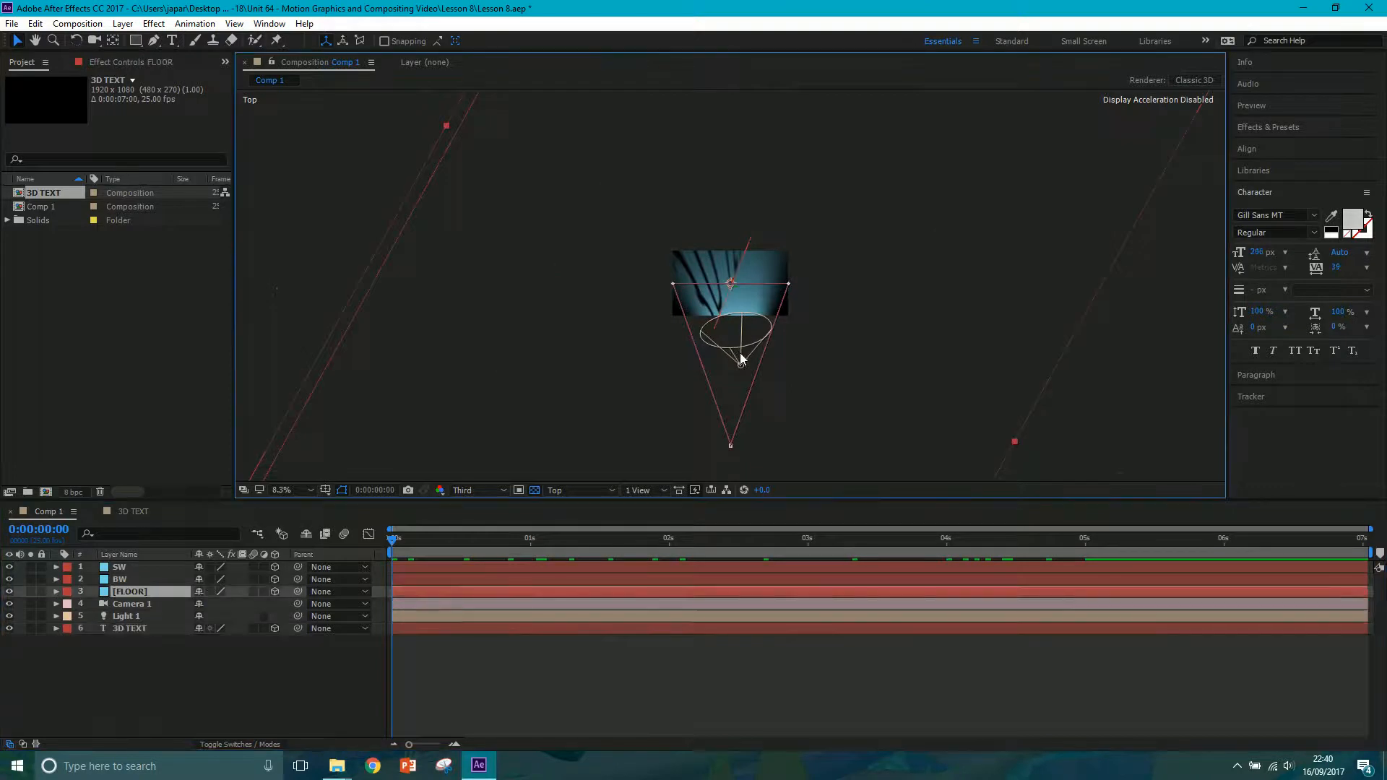
{"action": "left_click", "coordinate": [130, 616]}
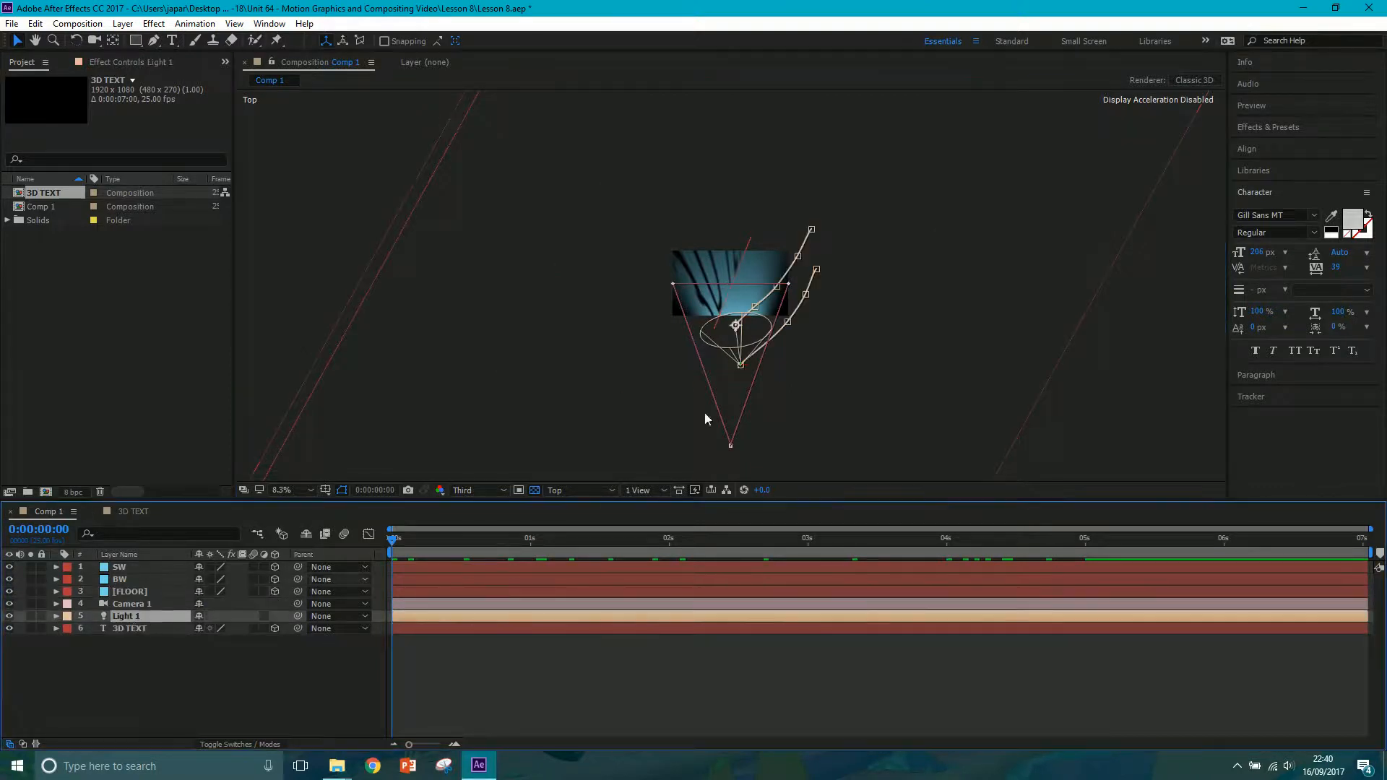
{"action": "left_click_drag", "start_coordinate": [482, 540], "coordinate": [141, 504]}
{"action": "left_click", "coordinate": [137, 511]}
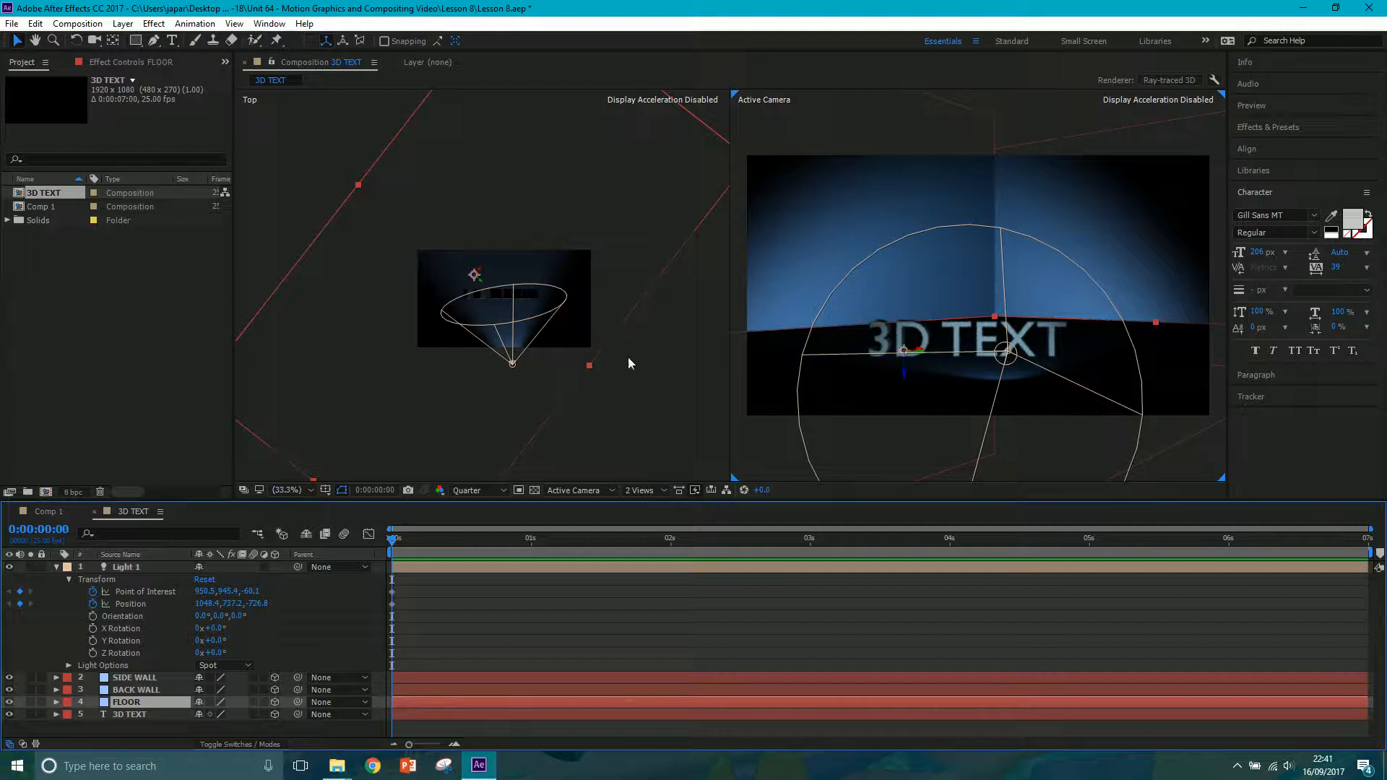
Animate Light 1 from the left of the text at 0 seconds to its right at 5 seconds, re-aiming its Point of Interest at the text.
{"action": "left_click_drag", "start_coordinate": [511, 368], "coordinate": [442, 367]}
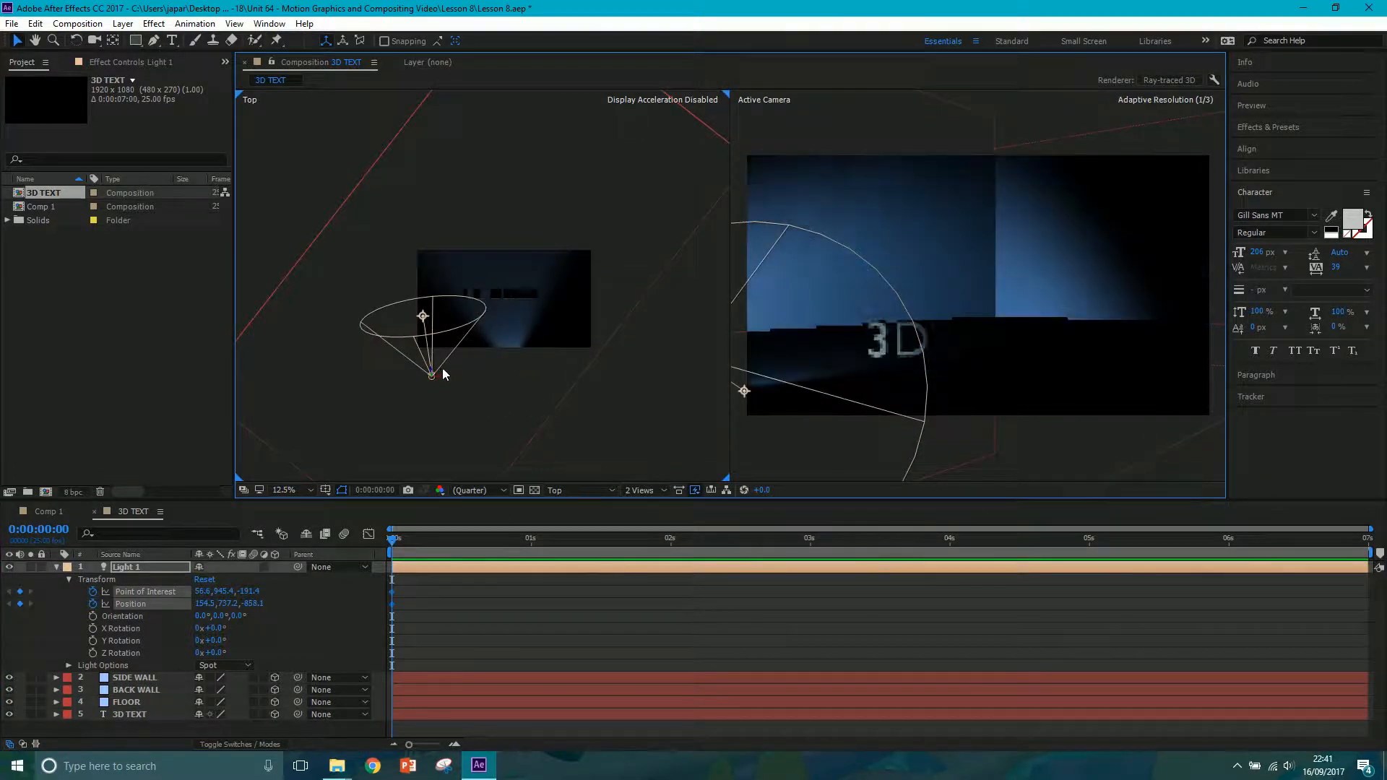
{"action": "left_click_drag", "start_coordinate": [427, 315], "coordinate": [472, 306]}
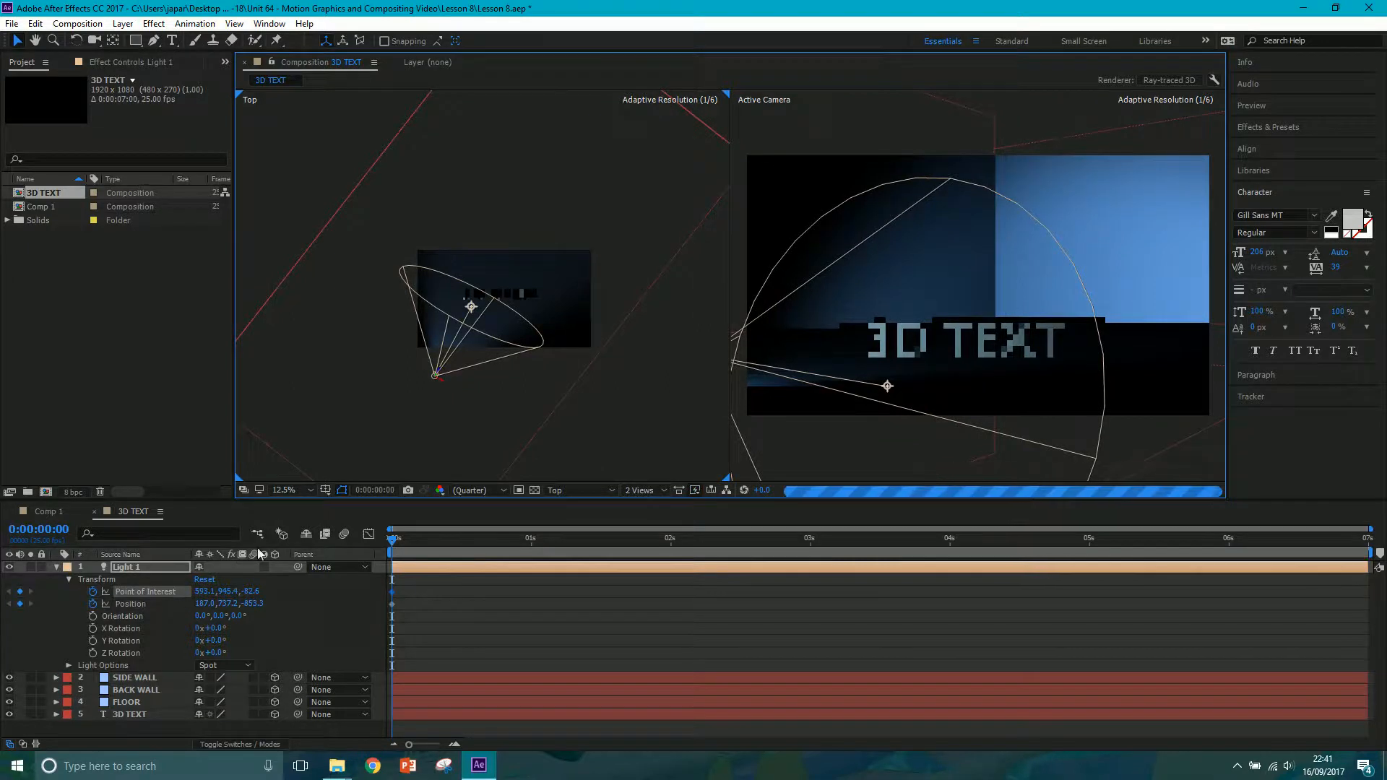
{"action": "left_click_drag", "start_coordinate": [670, 545], "coordinate": [1089, 540]}
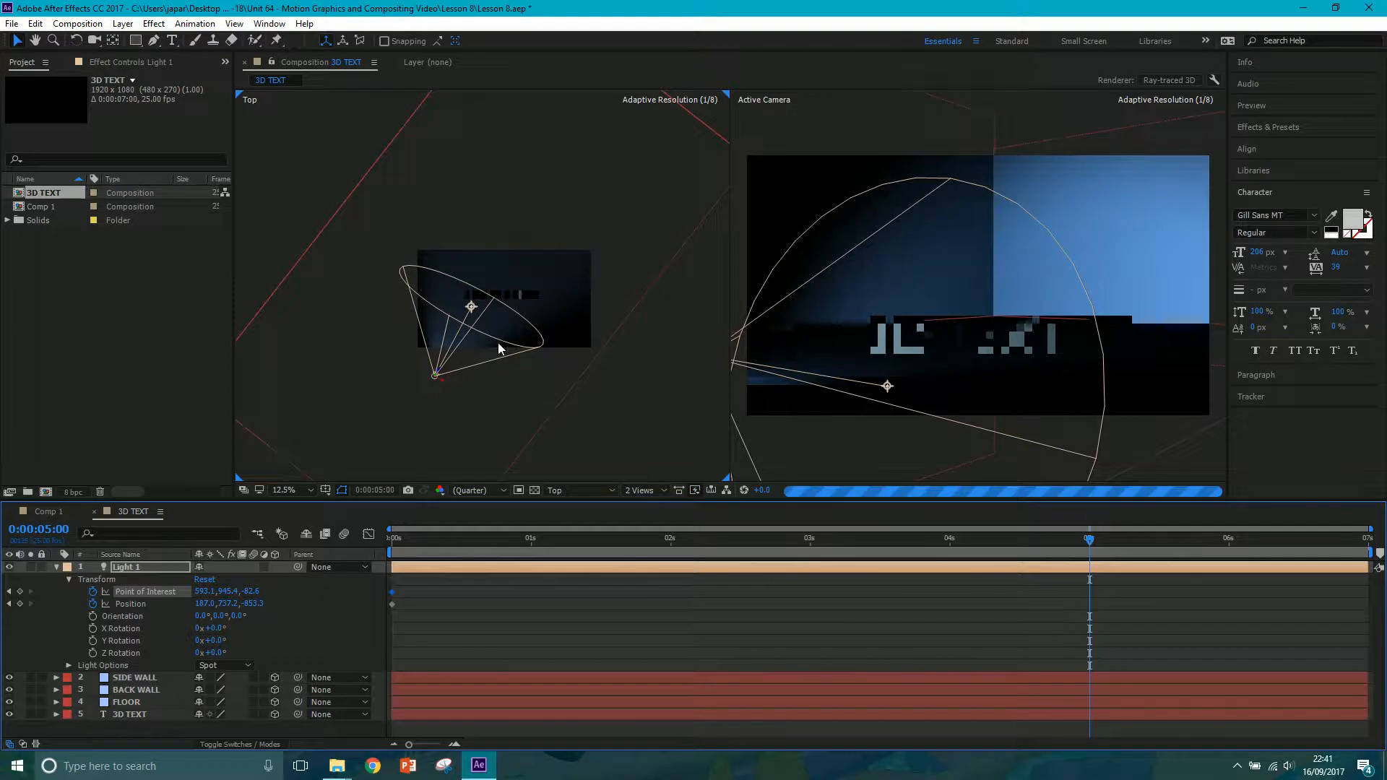
{"action": "left_click_drag", "start_coordinate": [440, 380], "coordinate": [539, 378]}
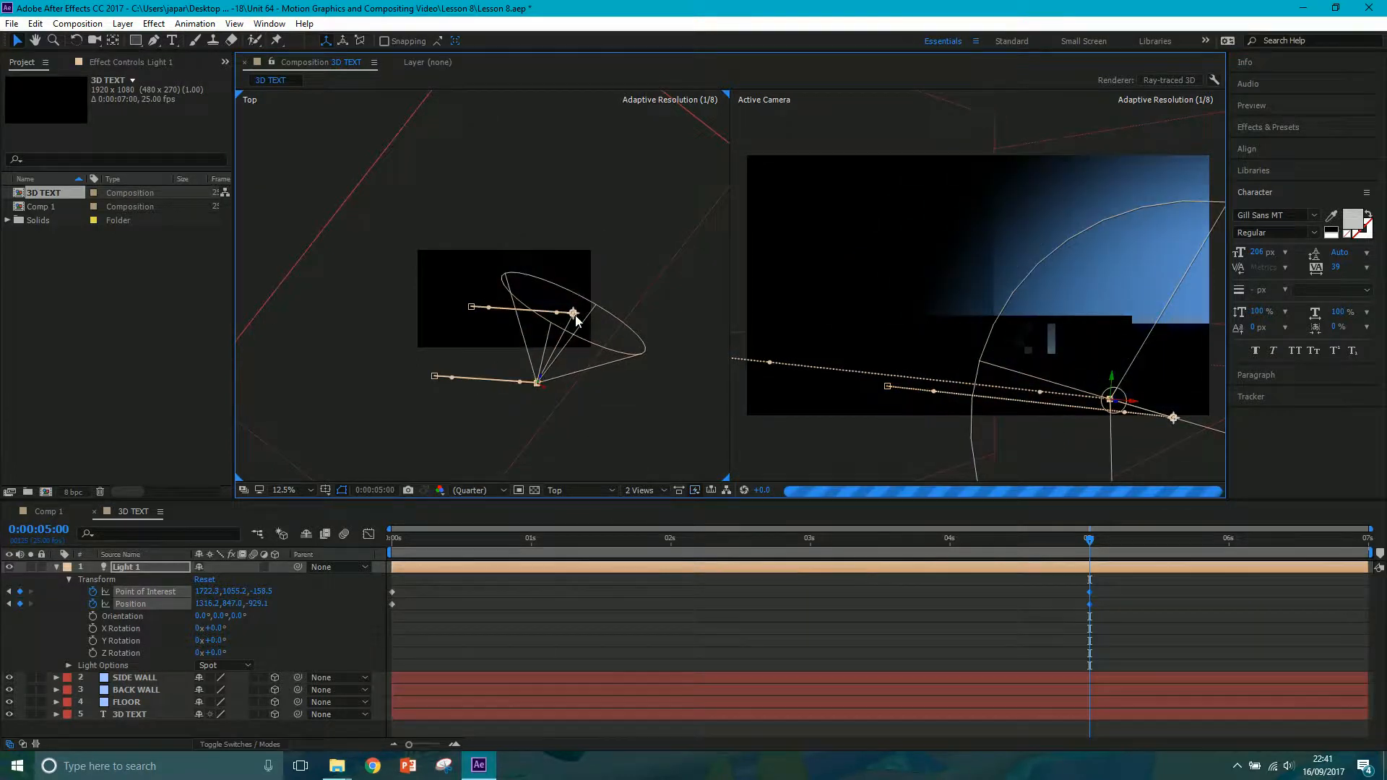
{"action": "left_click_drag", "start_coordinate": [563, 325], "coordinate": [517, 312]}
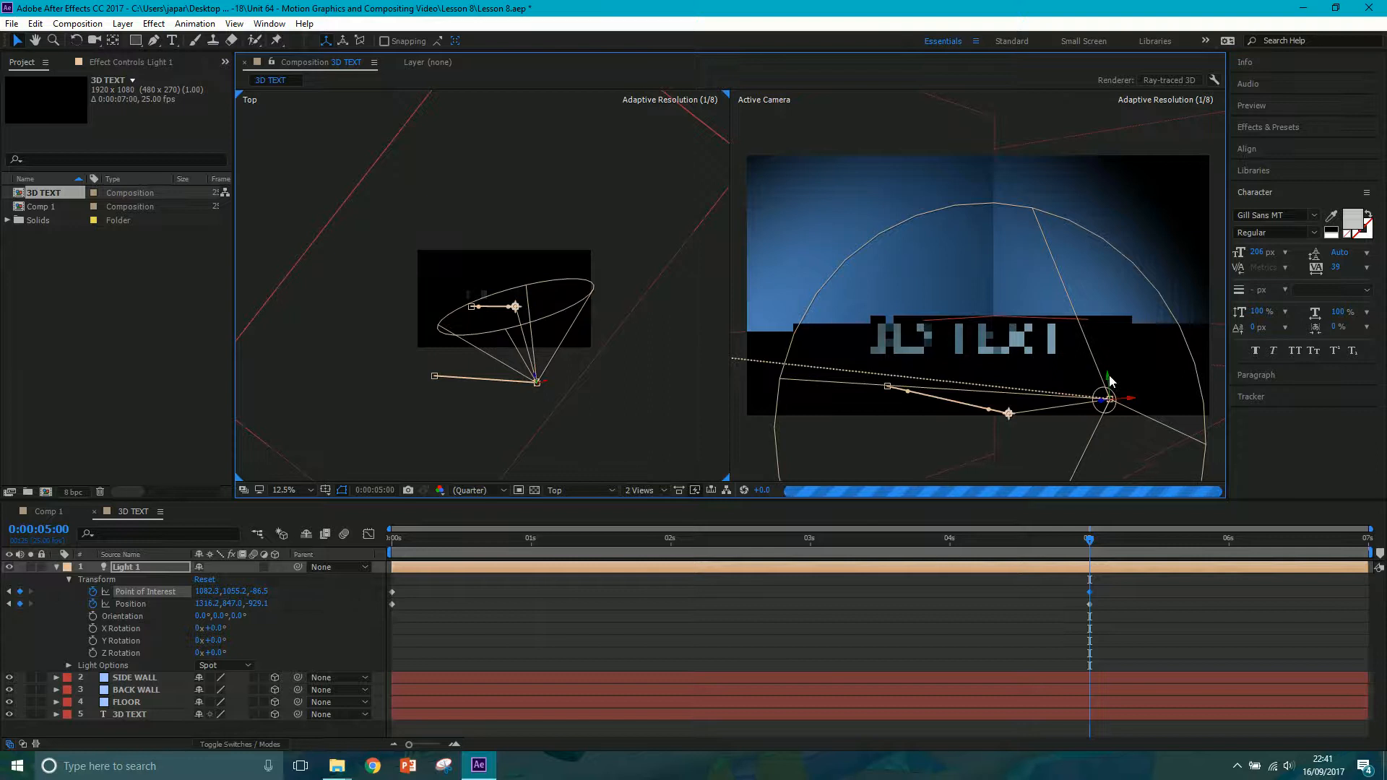
{"action": "left_click_drag", "start_coordinate": [1110, 381], "coordinate": [1110, 312]}
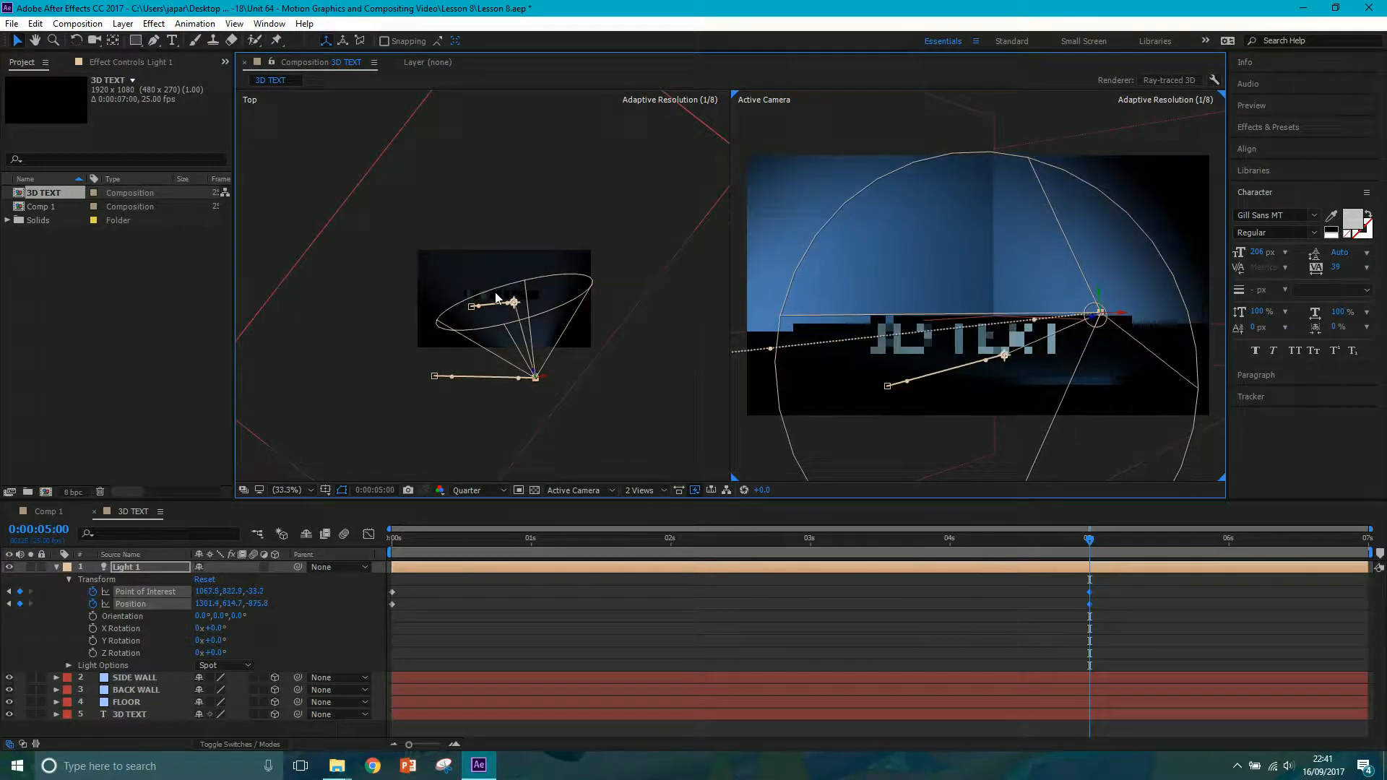
{"action": "left_click_drag", "start_coordinate": [1006, 359], "coordinate": [1009, 370]}
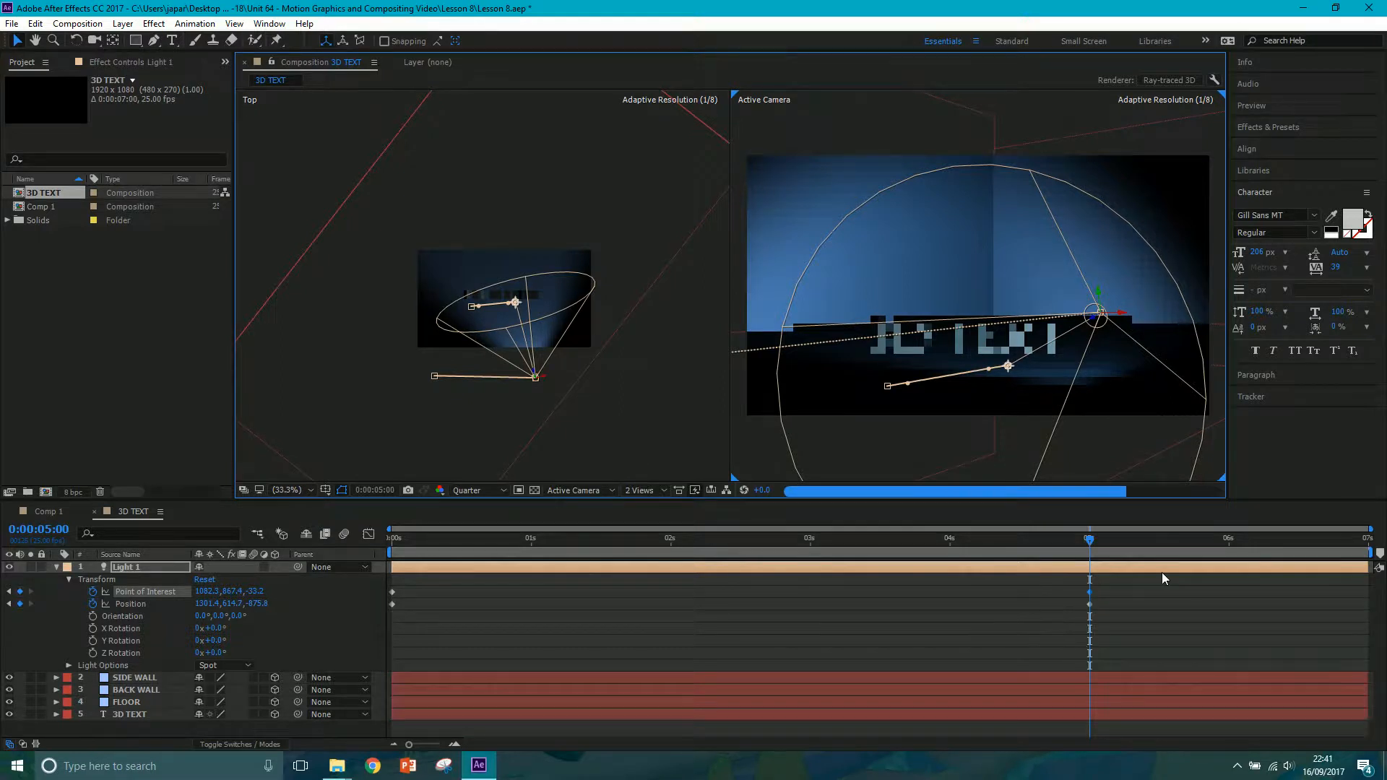
Shift Light 1's Point of Interest slightly at 0:00:02:15 in the Top view, and check the lighting at 0:00:01:03 and 0:00:04:00.
{"action": "left_click", "coordinate": [756, 539]}
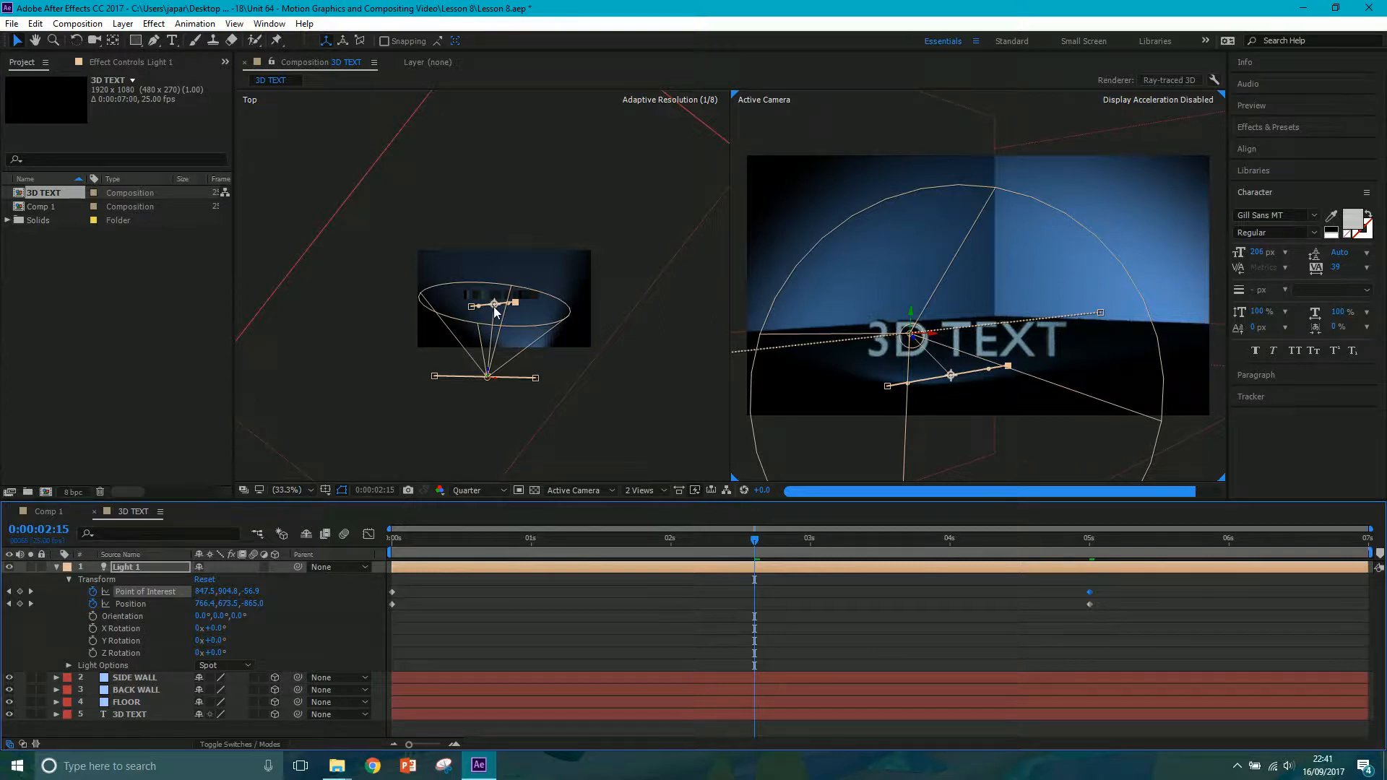
{"action": "left_click_drag", "start_coordinate": [494, 312], "coordinate": [494, 312]}
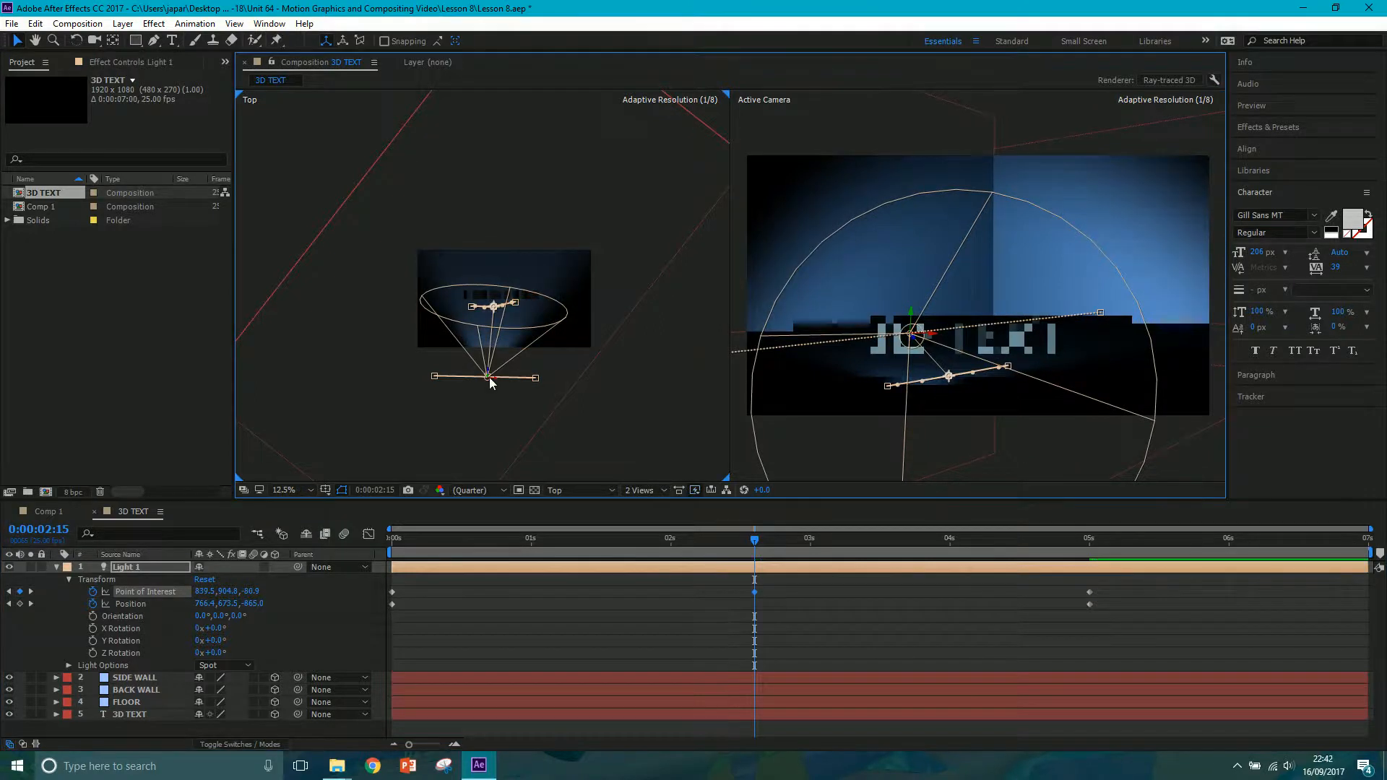
{"action": "left_click", "coordinate": [548, 542]}
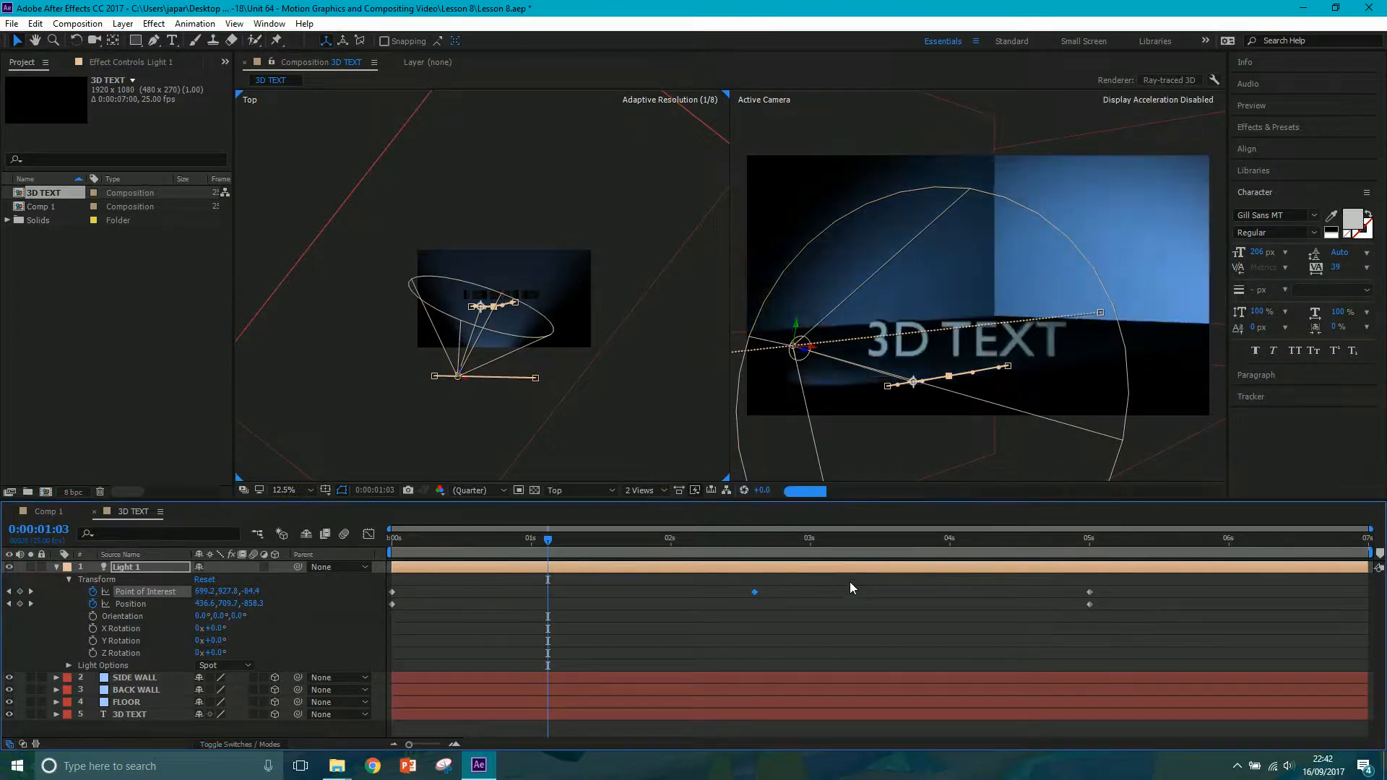
{"action": "left_click", "coordinate": [951, 540]}
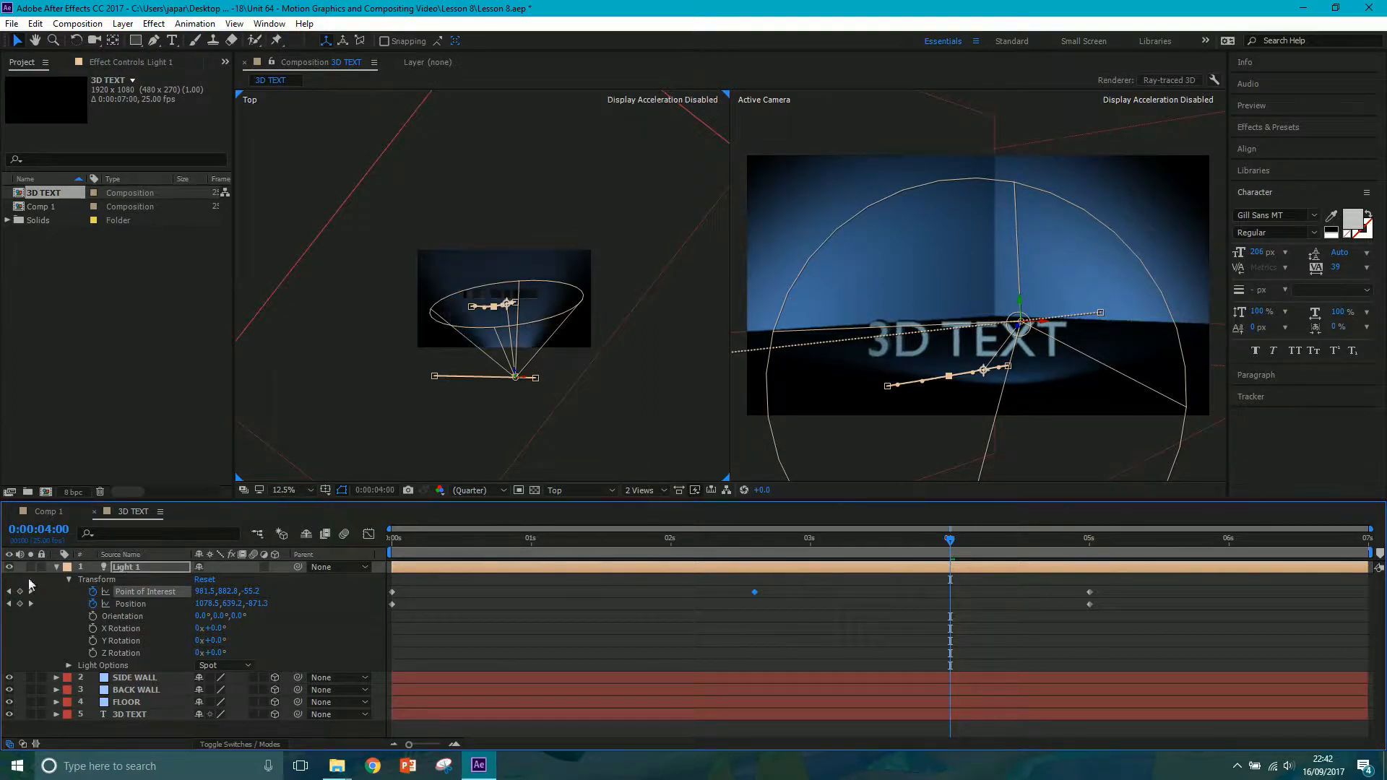
Reveal Light 1's Light Options, keep the type as Spot and widen the Cone Angle to 105°.
{"action": "left_click", "coordinate": [69, 665]}
{"action": "scroll", "coordinate": [145, 658], "scroll_direction": "down", "scroll_amount": 2}
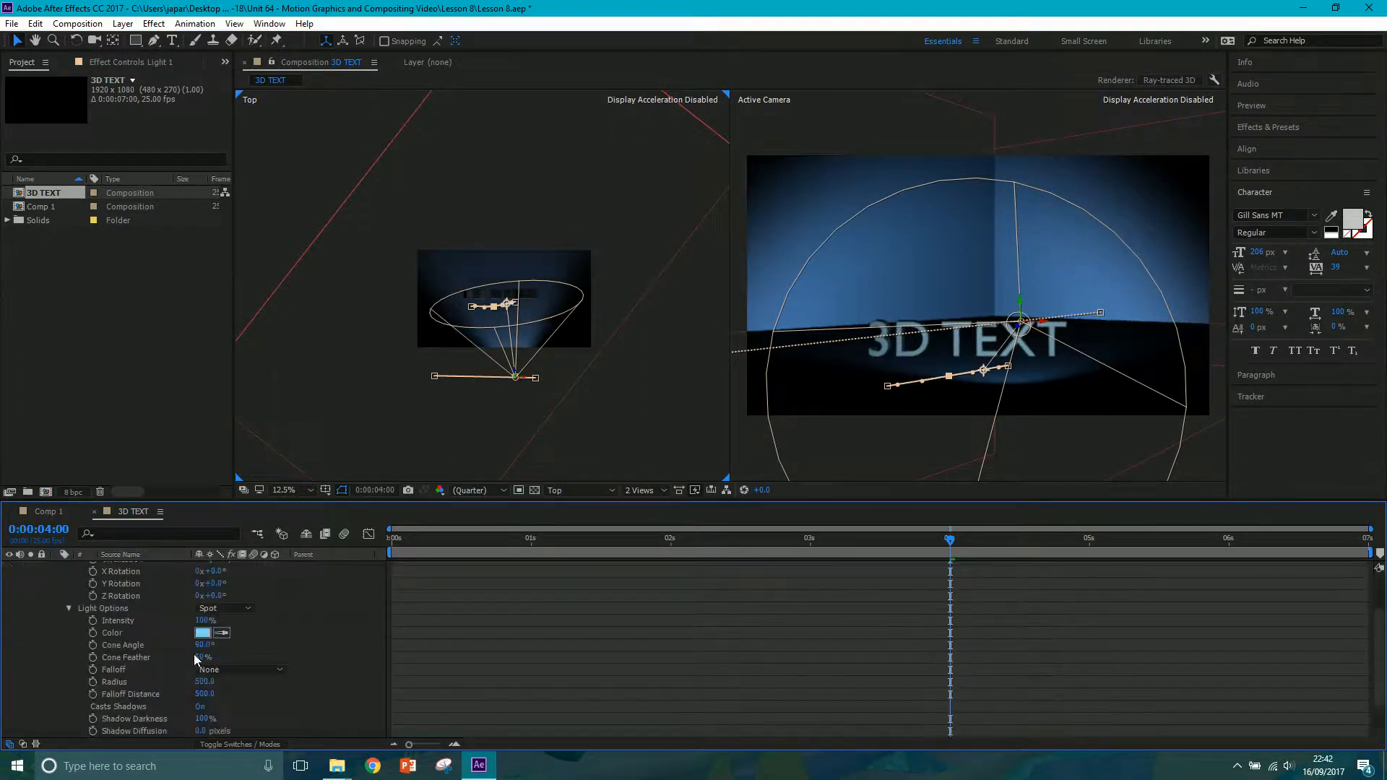
{"action": "left_click", "coordinate": [234, 608]}
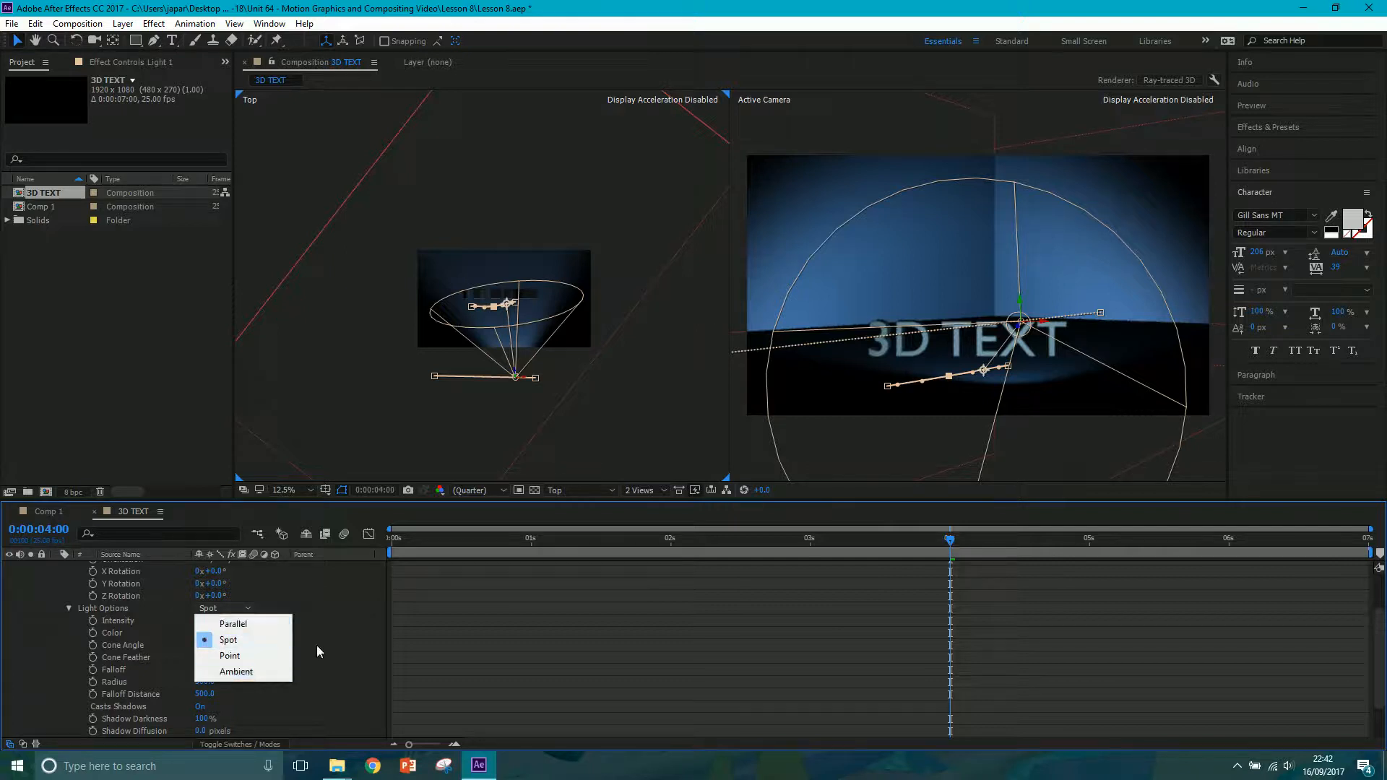
{"action": "left_click", "coordinate": [340, 644]}
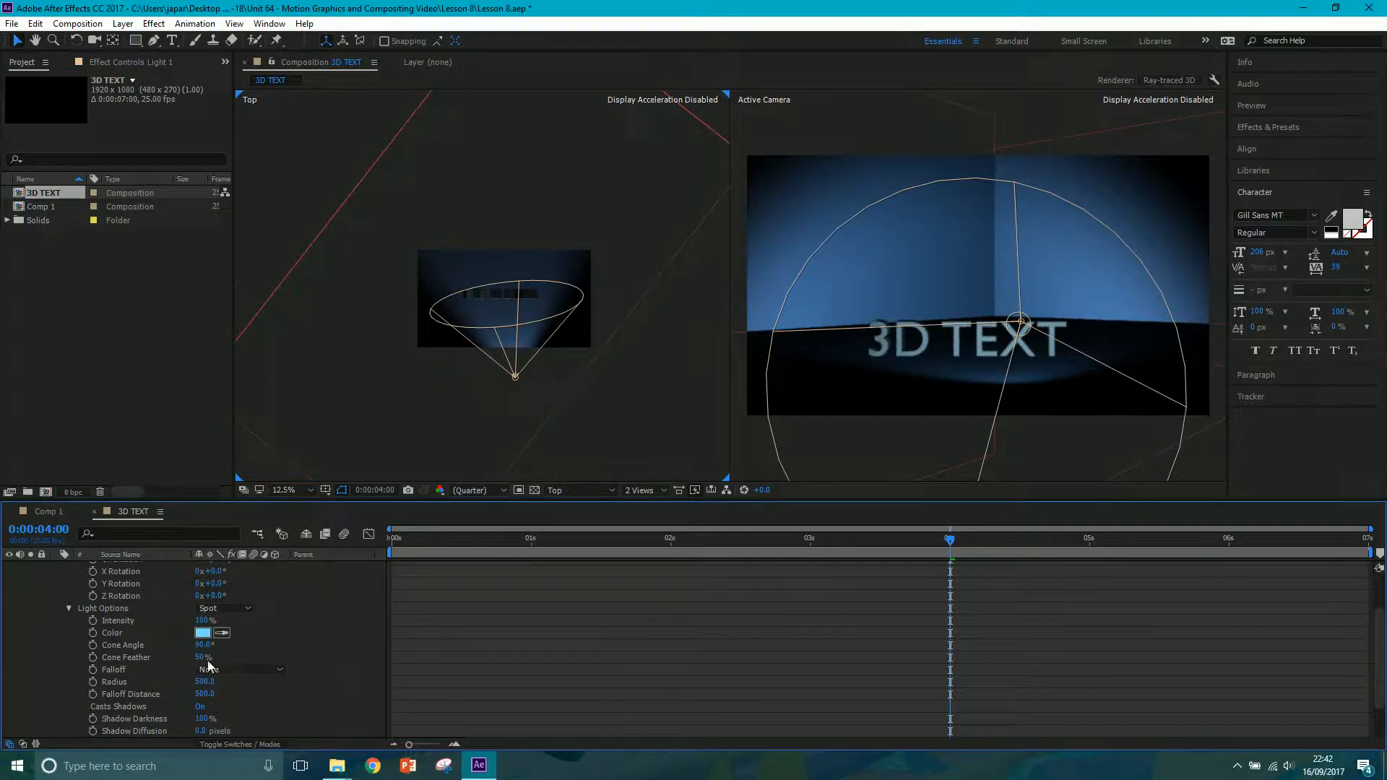
{"action": "left_click_drag", "start_coordinate": [206, 647], "coordinate": [217, 648]}
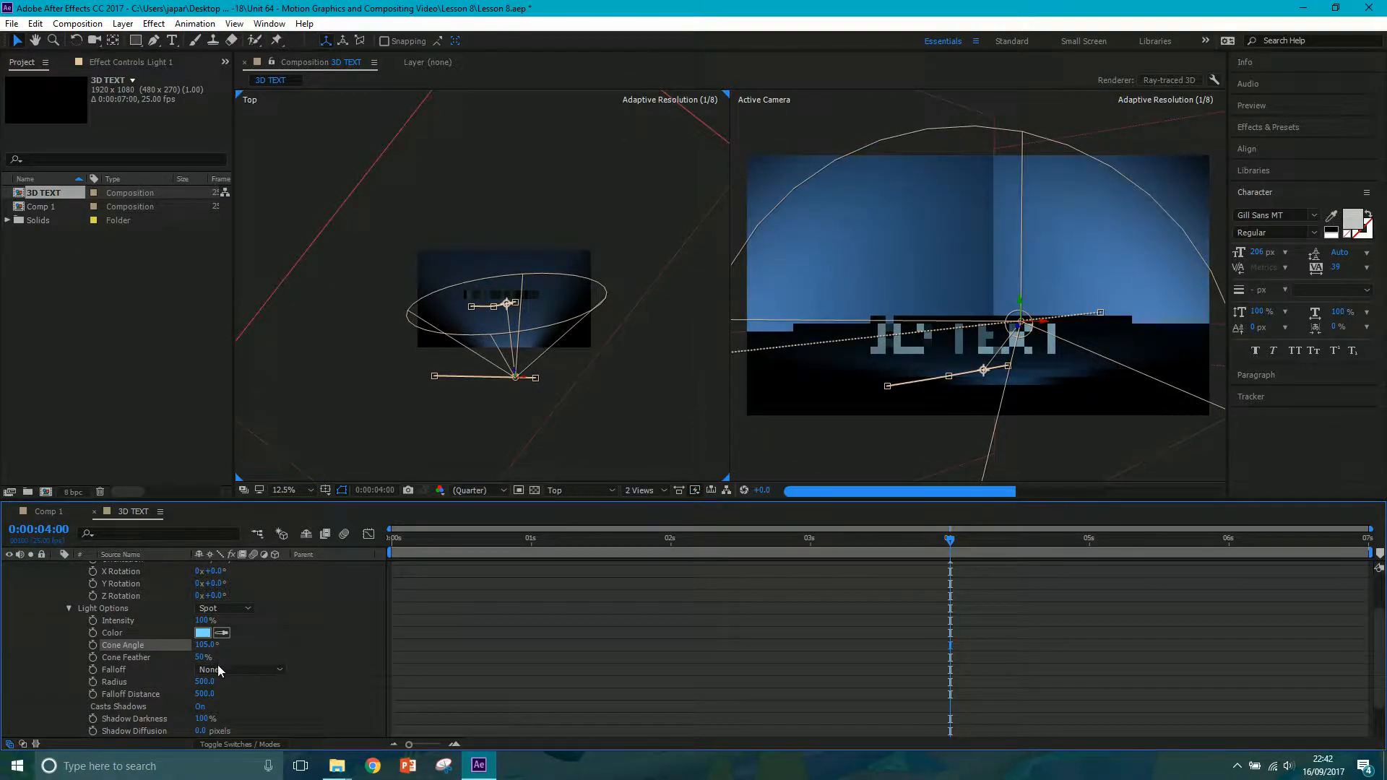
Try Smooth falloff with 132% intensity on Light 1, undo the intensity change and set the falloff back to None.
{"action": "left_click", "coordinate": [231, 670]}
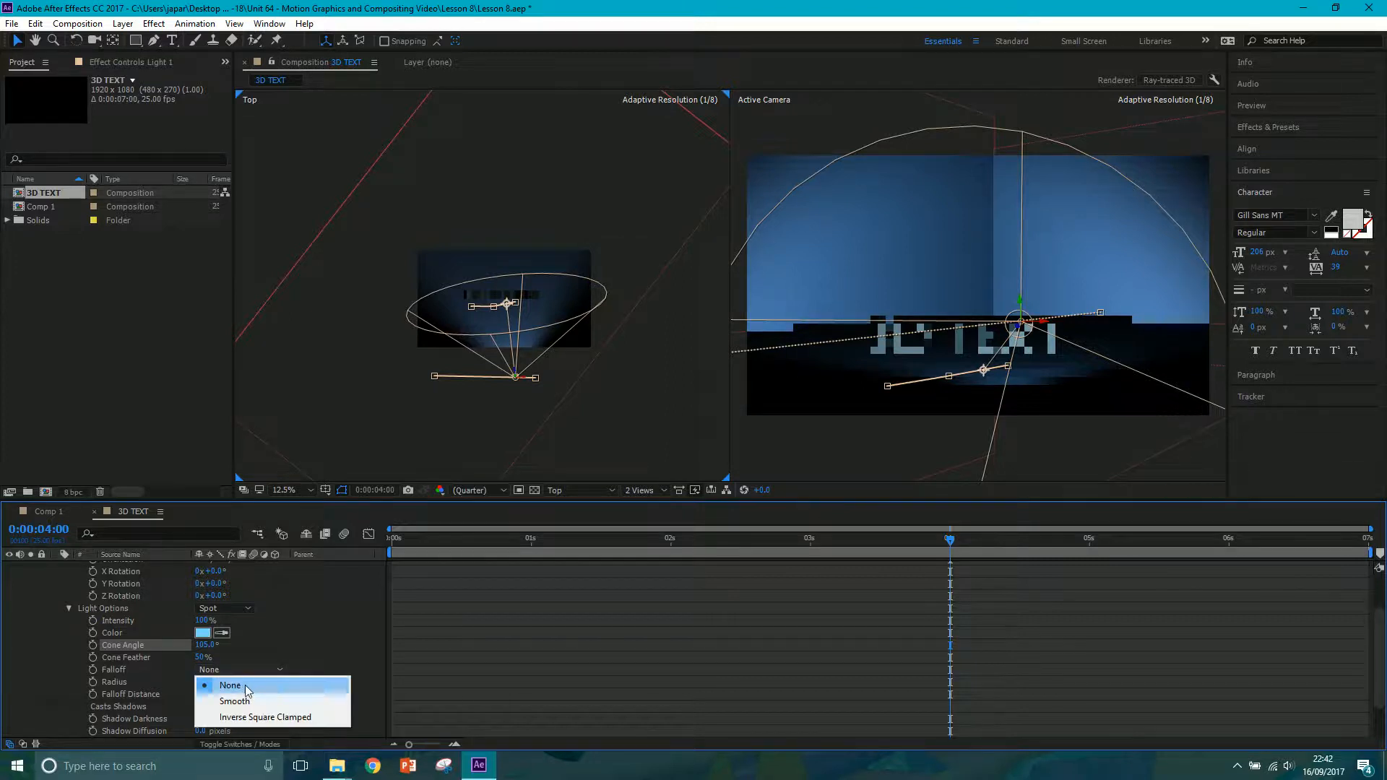
{"action": "left_click", "coordinate": [259, 694]}
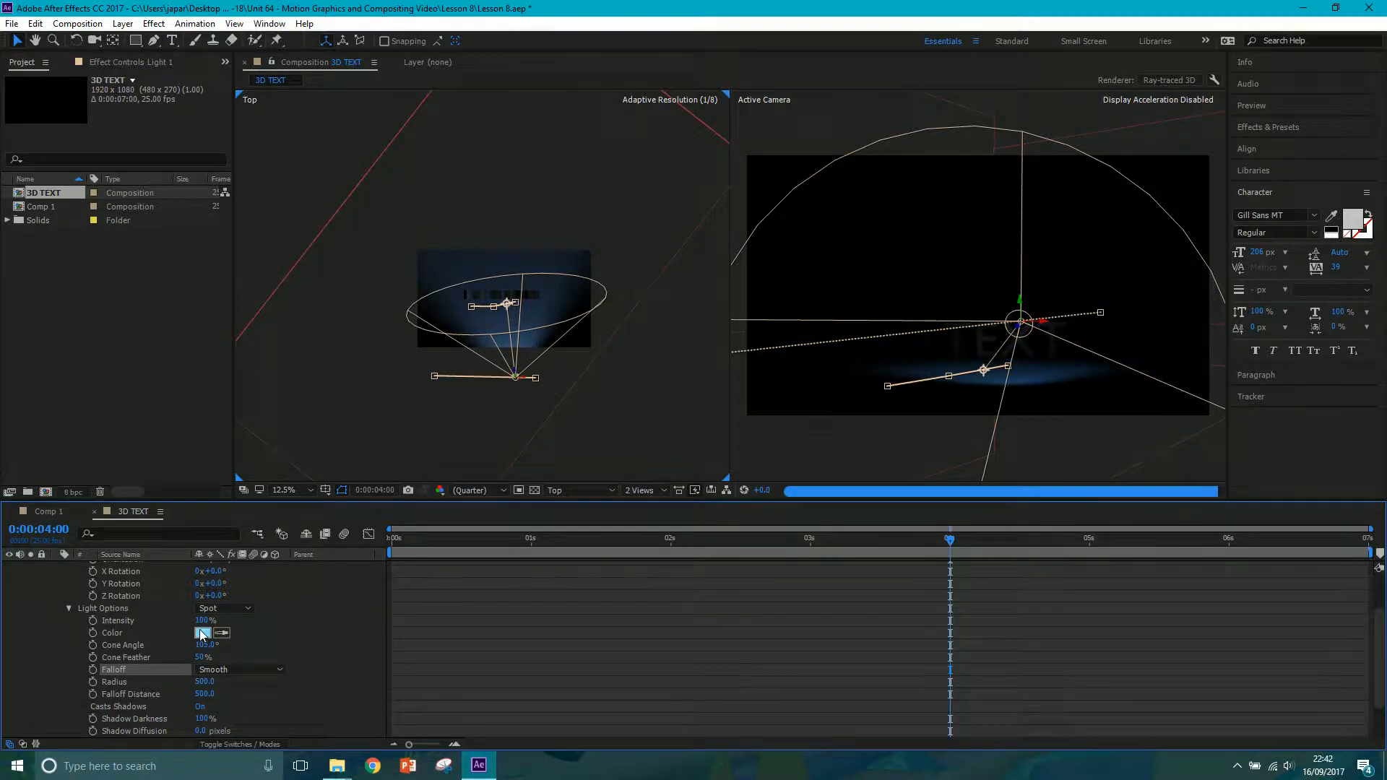
{"action": "left_click_drag", "start_coordinate": [202, 620], "coordinate": [227, 620]}
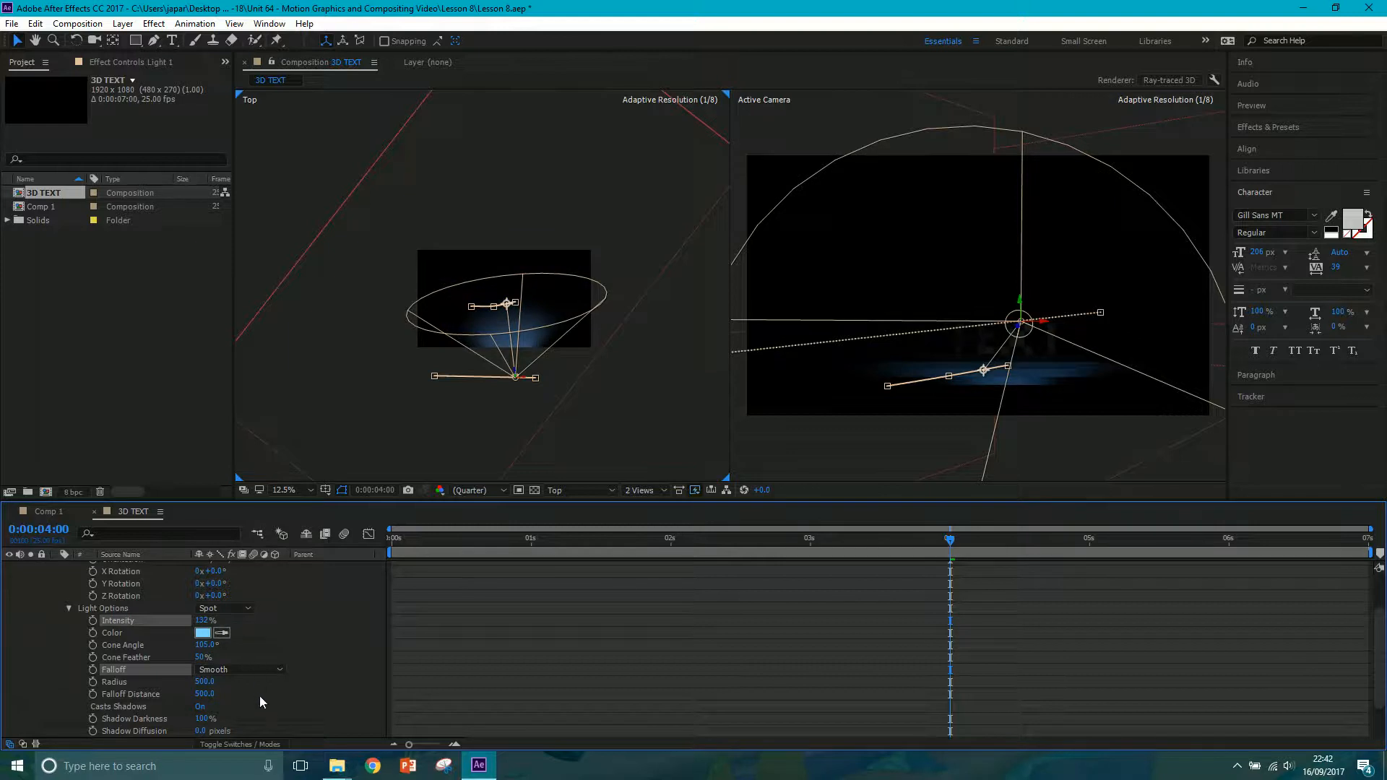
{"action": "key", "text": "ctrl+z"}
{"action": "left_click", "coordinate": [239, 669]}
{"action": "left_click", "coordinate": [234, 686]}
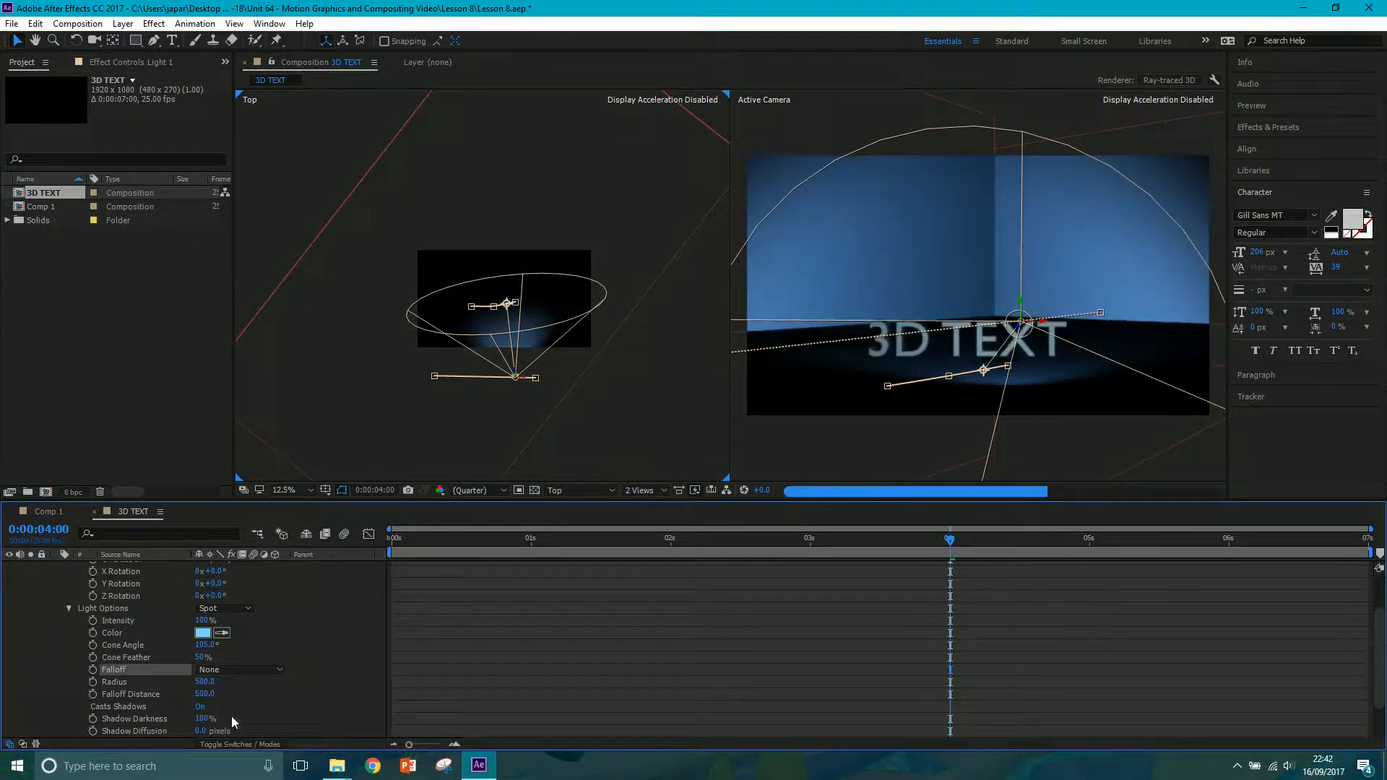
Collapse Light 1's Light Options, Transform group and layer properties in the timeline.
{"action": "scroll", "coordinate": [232, 717], "scroll_direction": "down", "scroll_amount": 1}
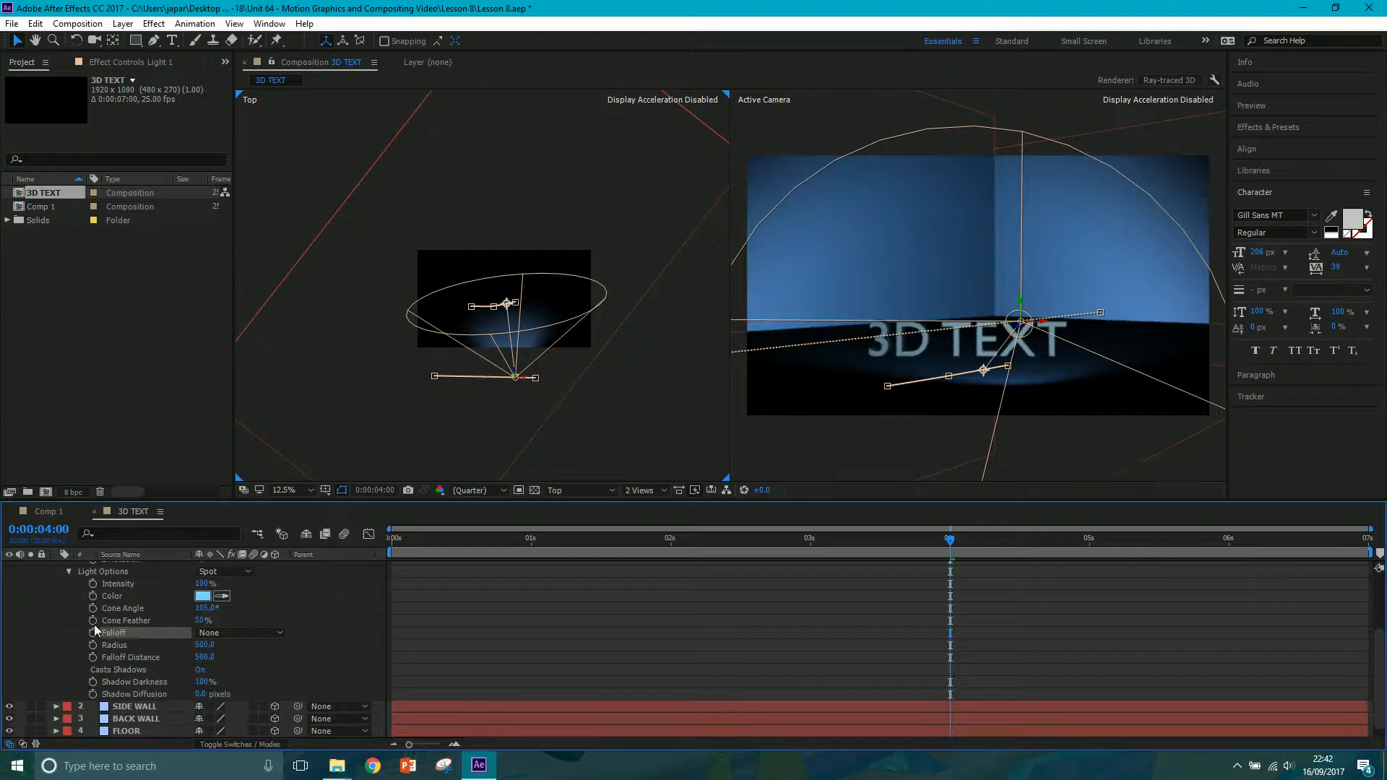
{"action": "left_click", "coordinate": [70, 570]}
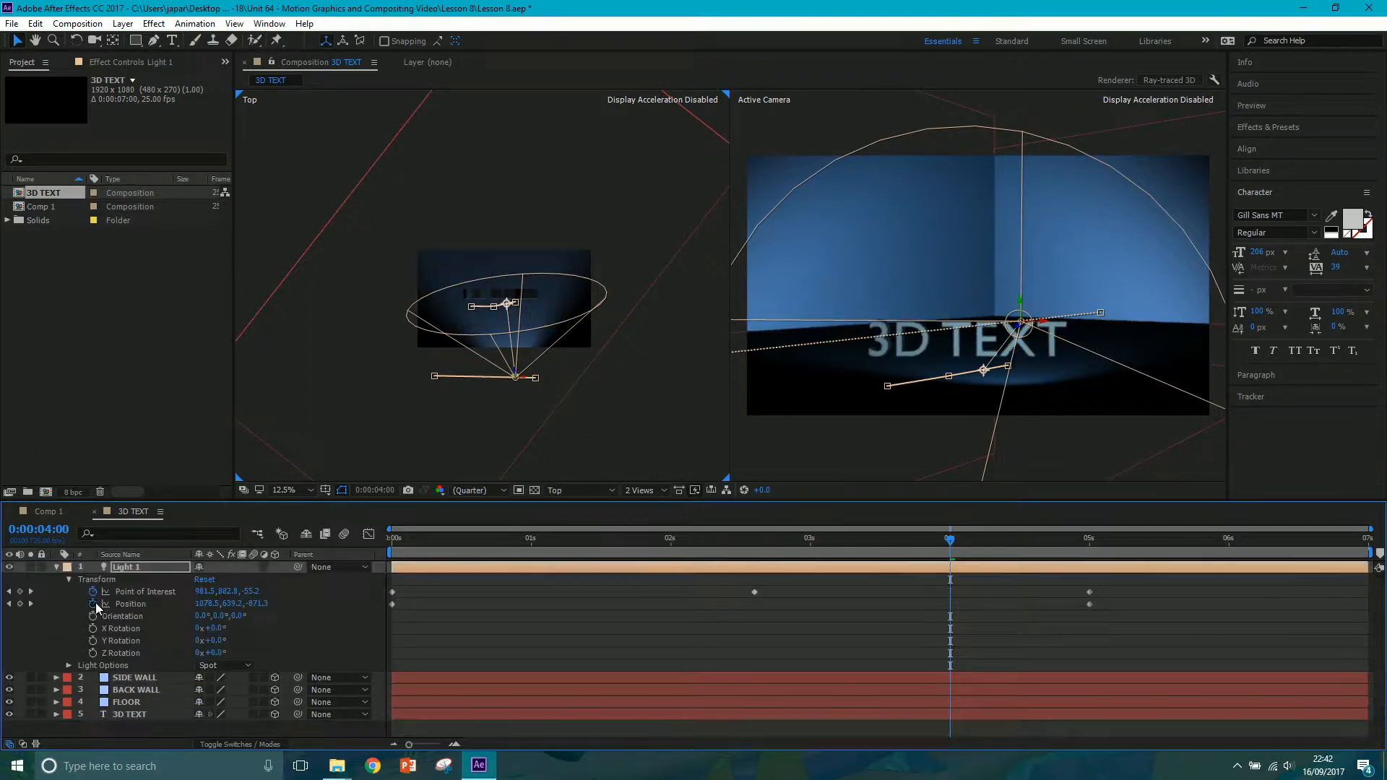
{"action": "left_click", "coordinate": [68, 578]}
{"action": "left_click", "coordinate": [58, 568]}
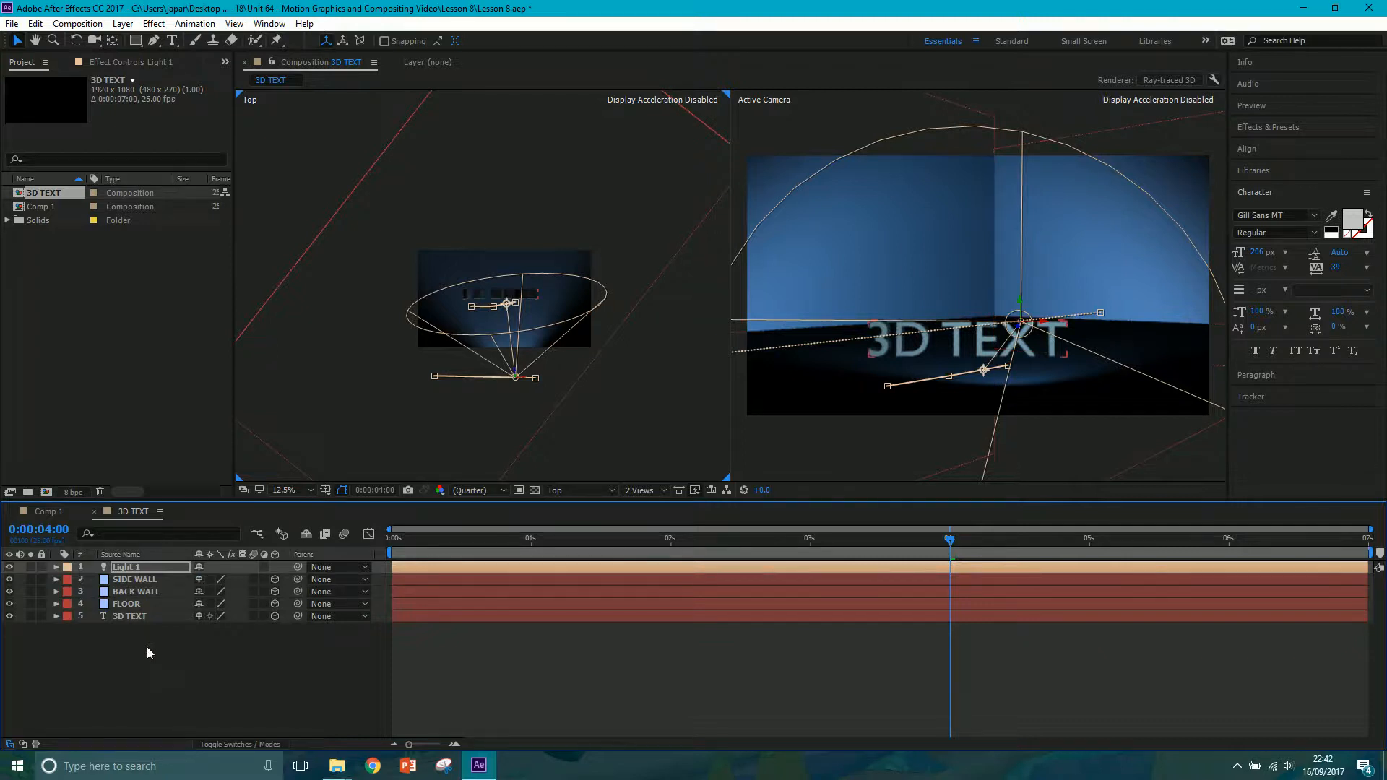
Turn on Casts Shadows in the 3D TEXT layer's Material Options and collapse that group.
{"action": "left_click", "coordinate": [57, 616]}
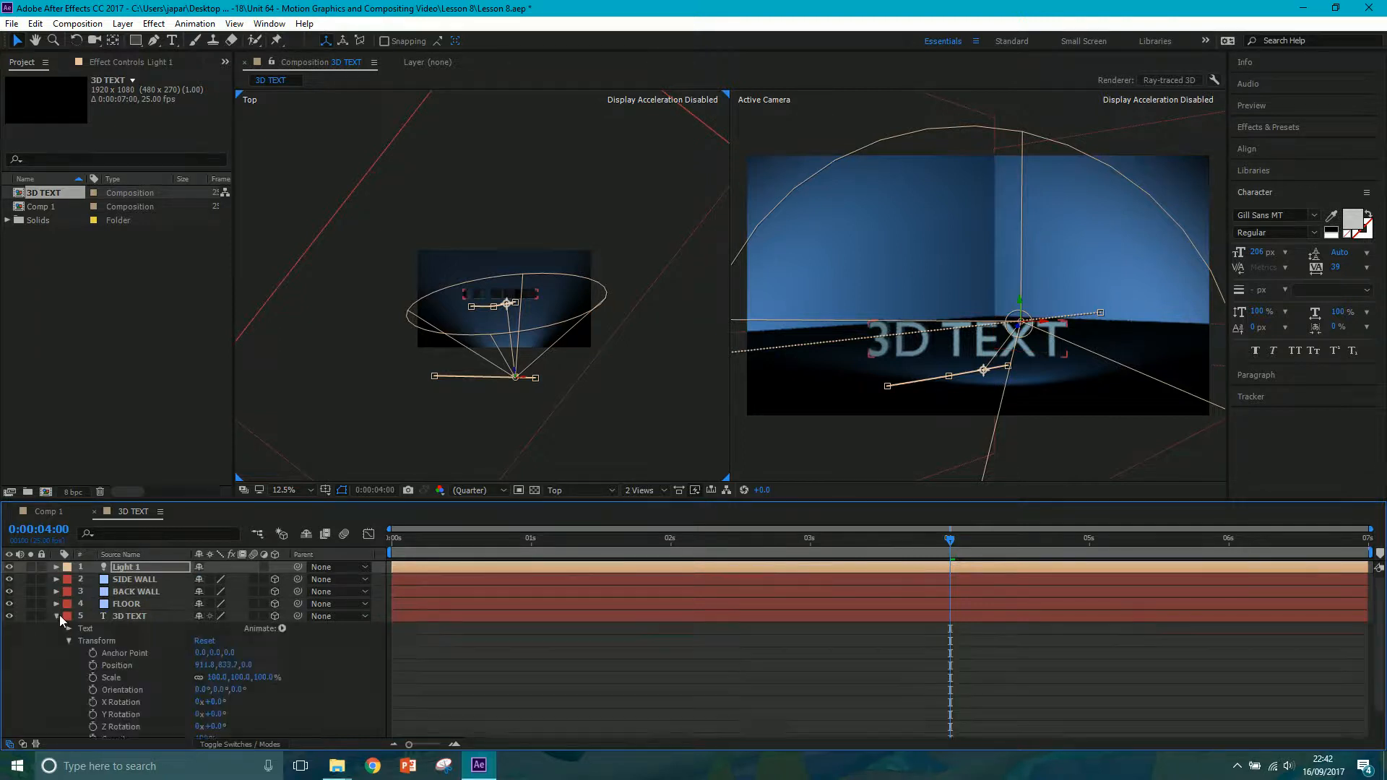
{"action": "left_click", "coordinate": [69, 608]}
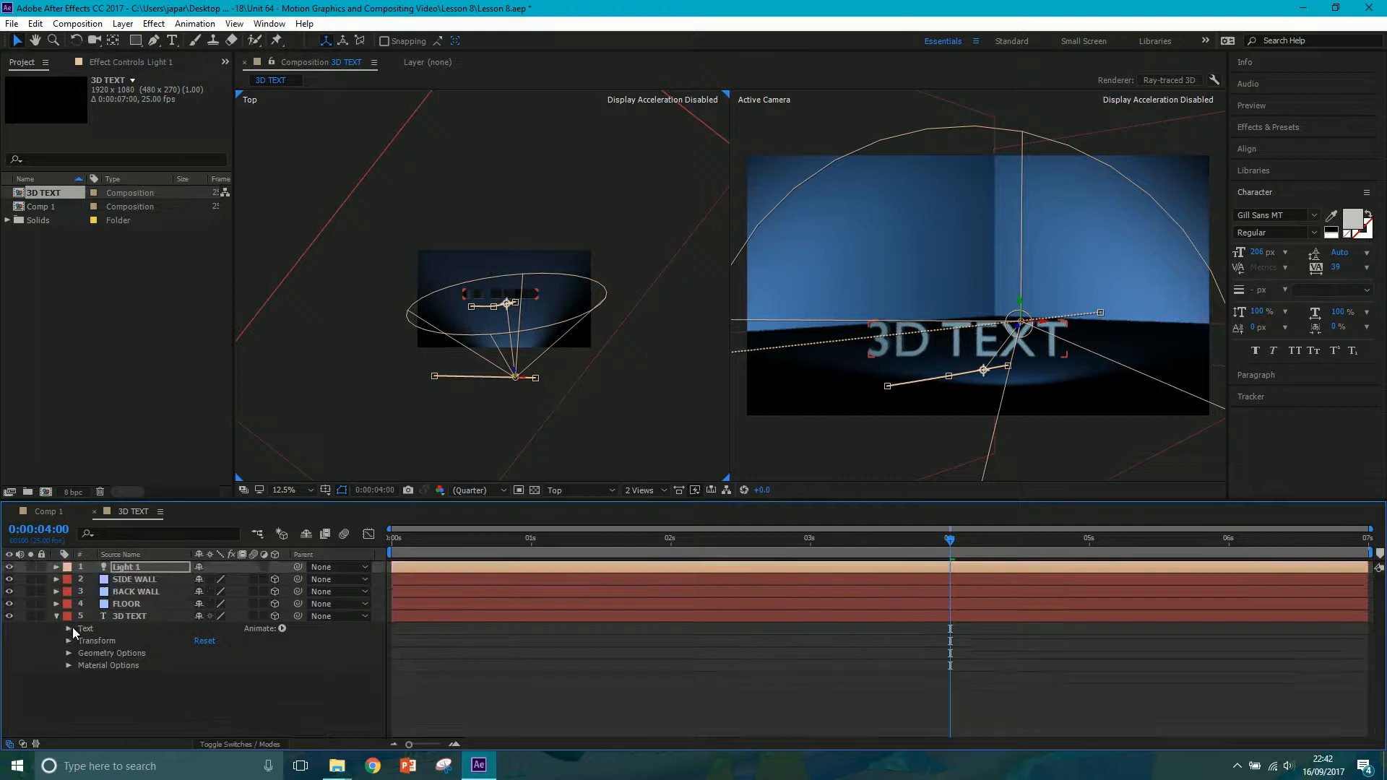
{"action": "left_click", "coordinate": [67, 665]}
{"action": "scroll", "coordinate": [384, 579], "scroll_direction": "down", "scroll_amount": 3}
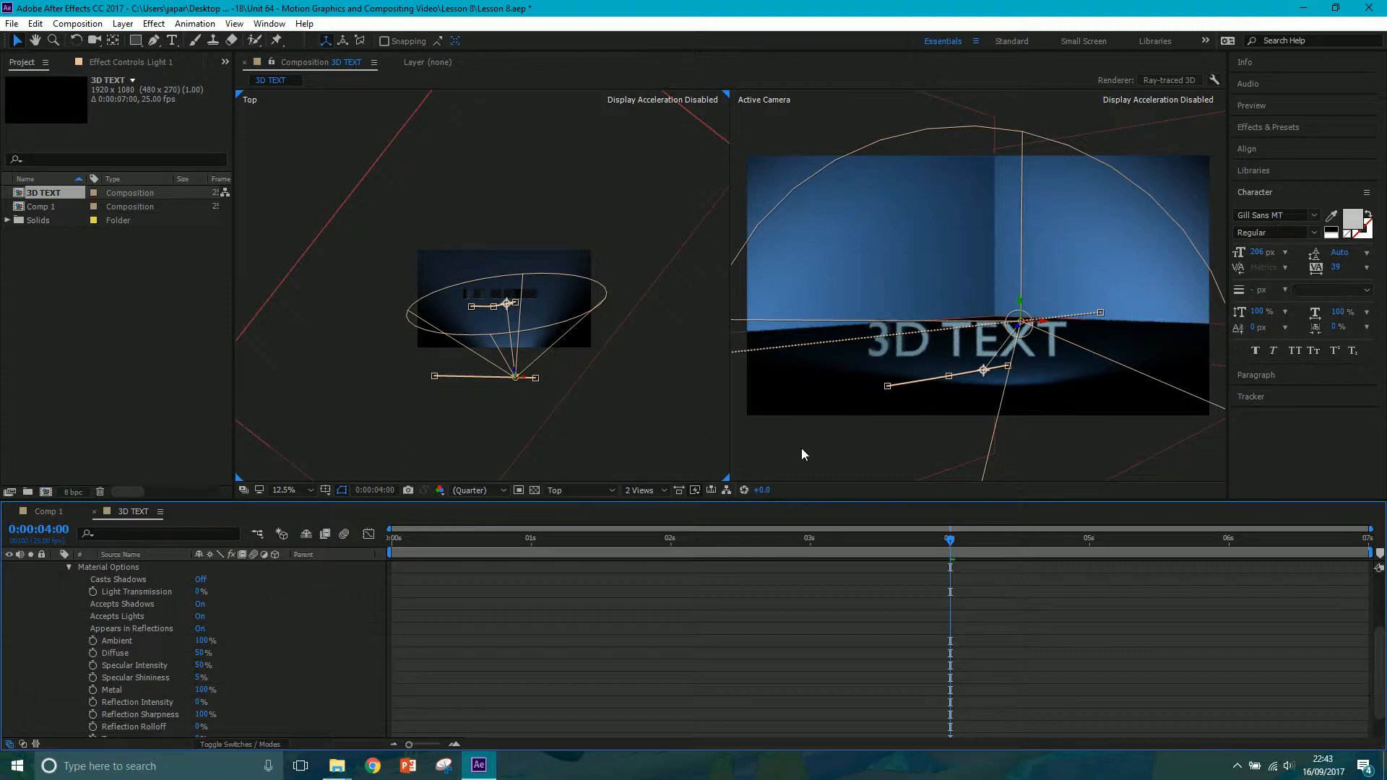
{"action": "left_click", "coordinate": [201, 580]}
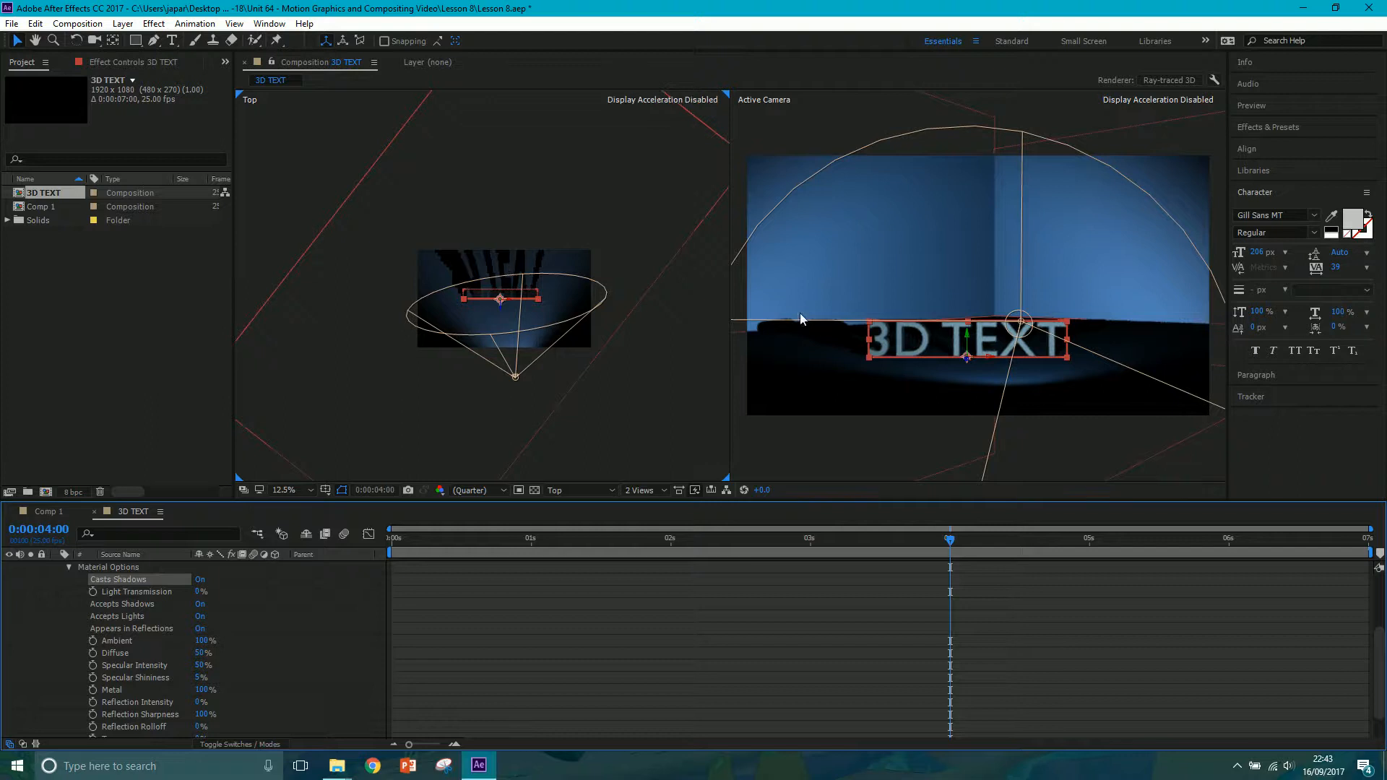
{"action": "left_click", "coordinate": [70, 567]}
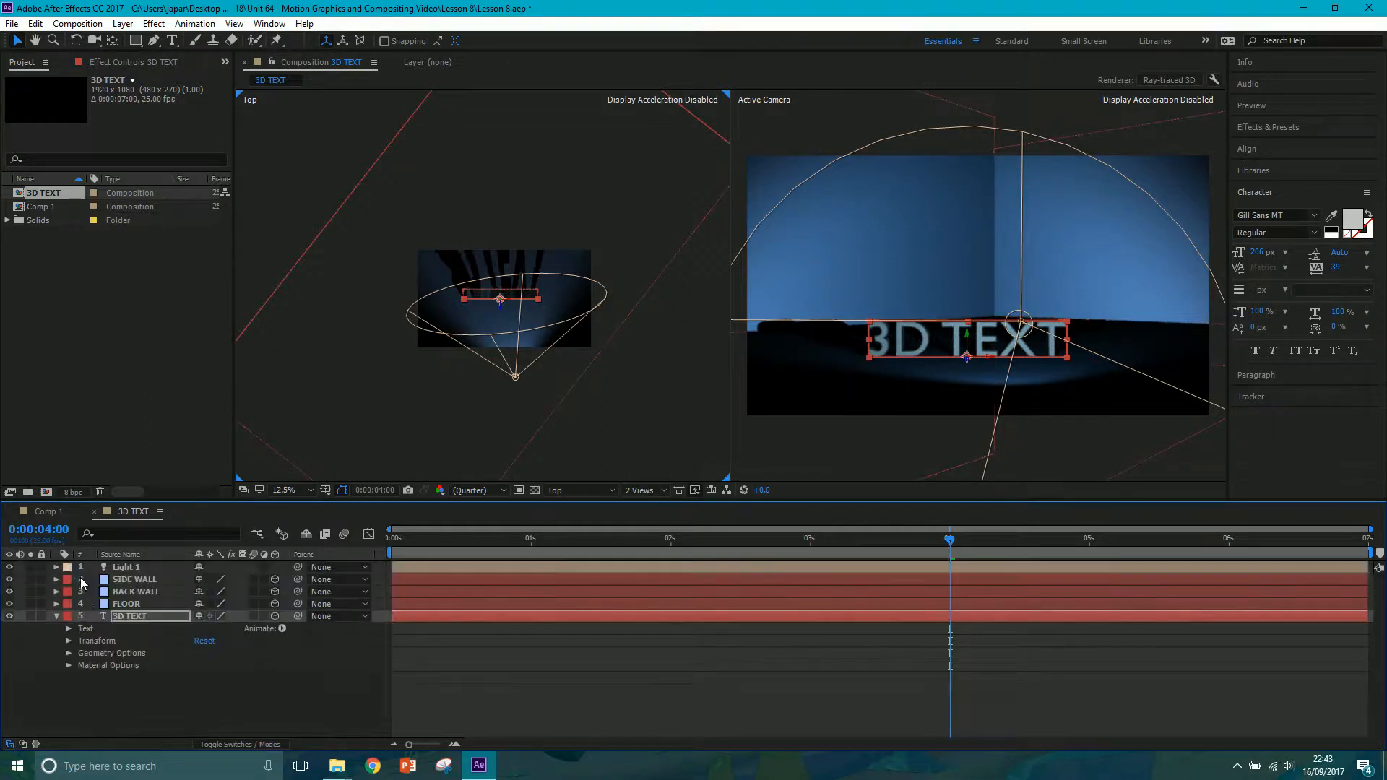
Check the shadow and light settings in the FLOOR layer's Material Options, collapse the layer and inspect the shadows in the Active Camera view.
{"action": "left_click", "coordinate": [80, 605]}
{"action": "left_click", "coordinate": [57, 604]}
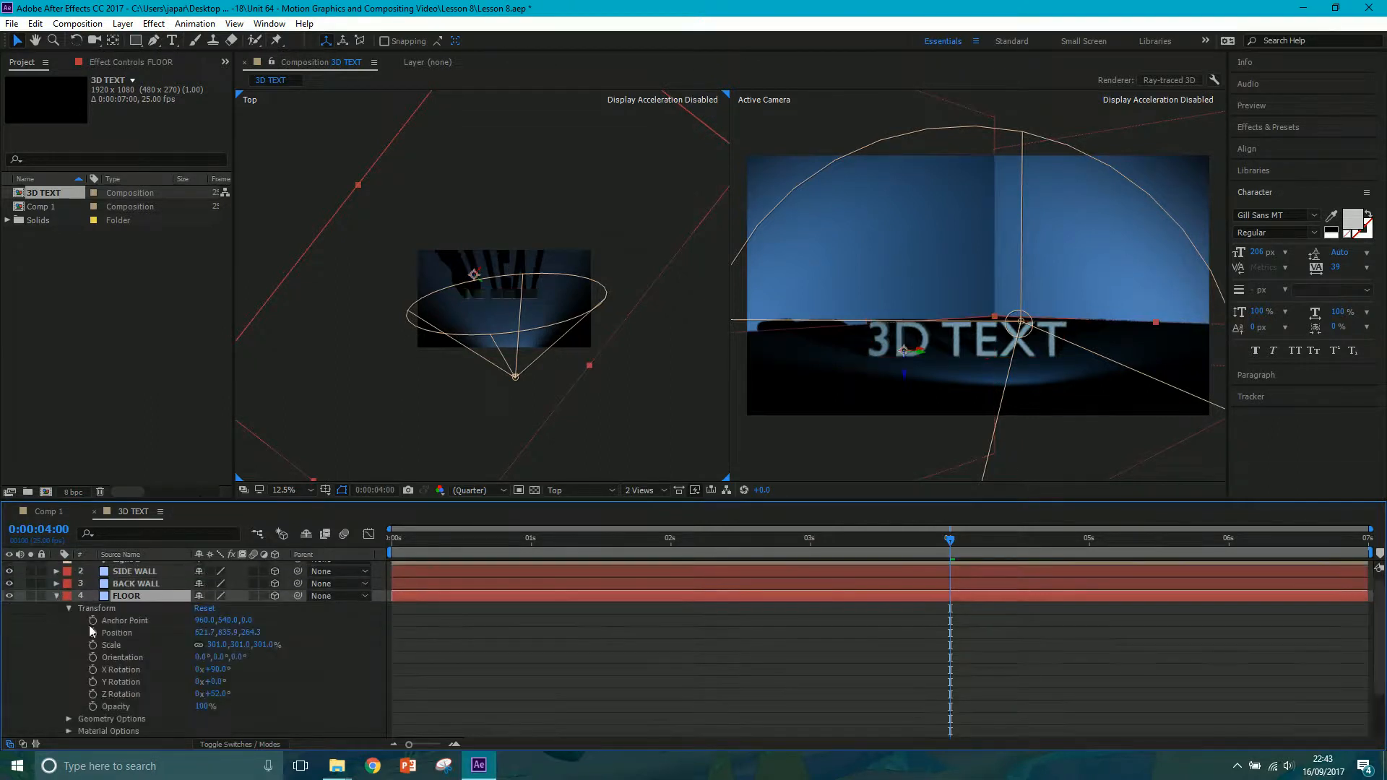
{"action": "left_click", "coordinate": [70, 731]}
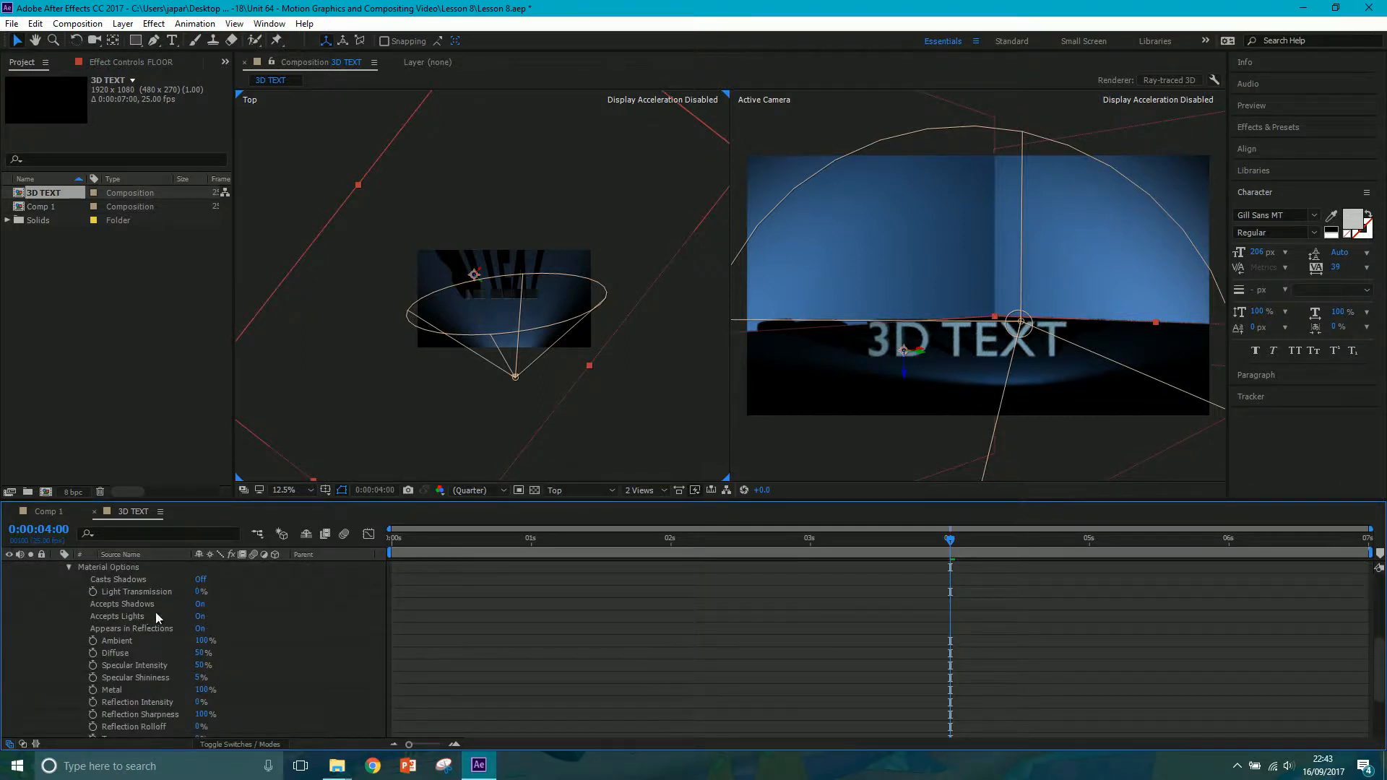
{"action": "scroll", "coordinate": [119, 605], "scroll_direction": "up", "scroll_amount": 5}
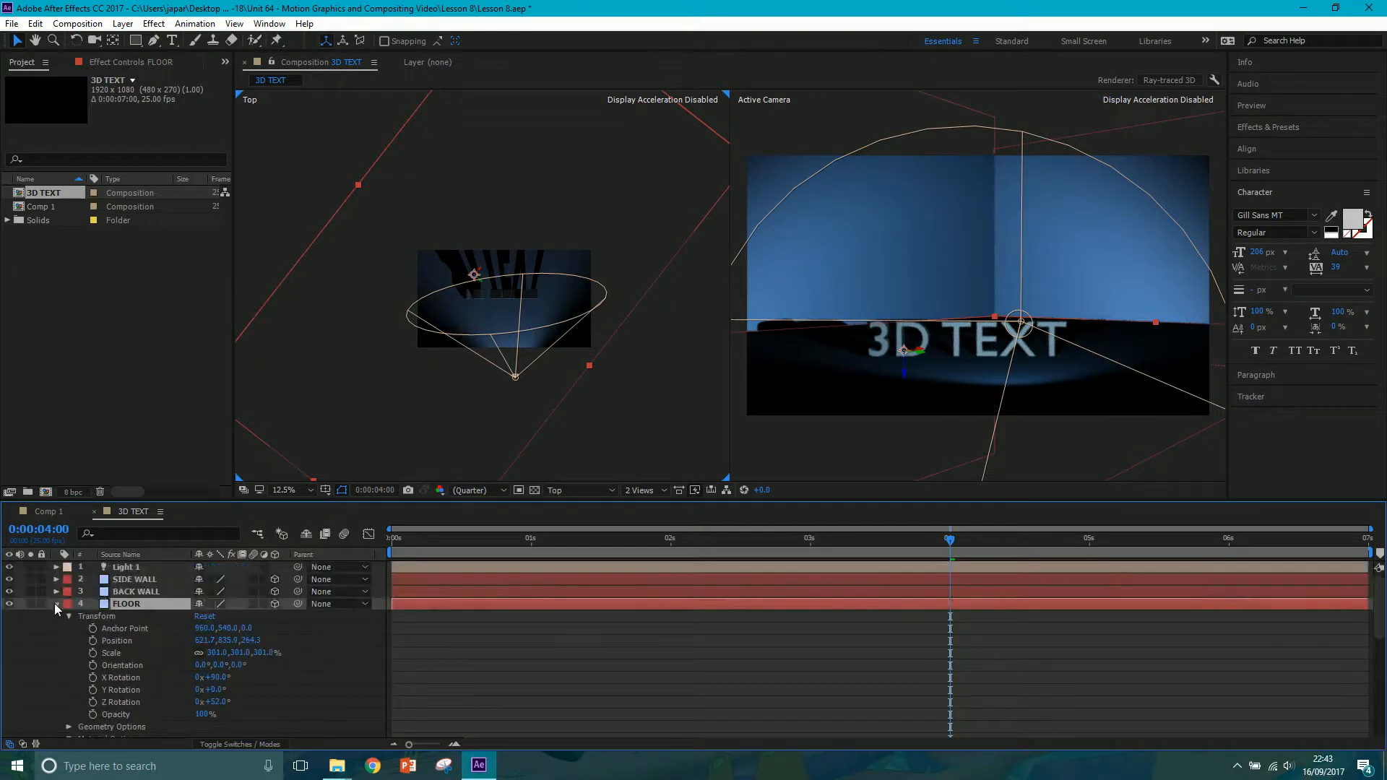
{"action": "left_click", "coordinate": [56, 604]}
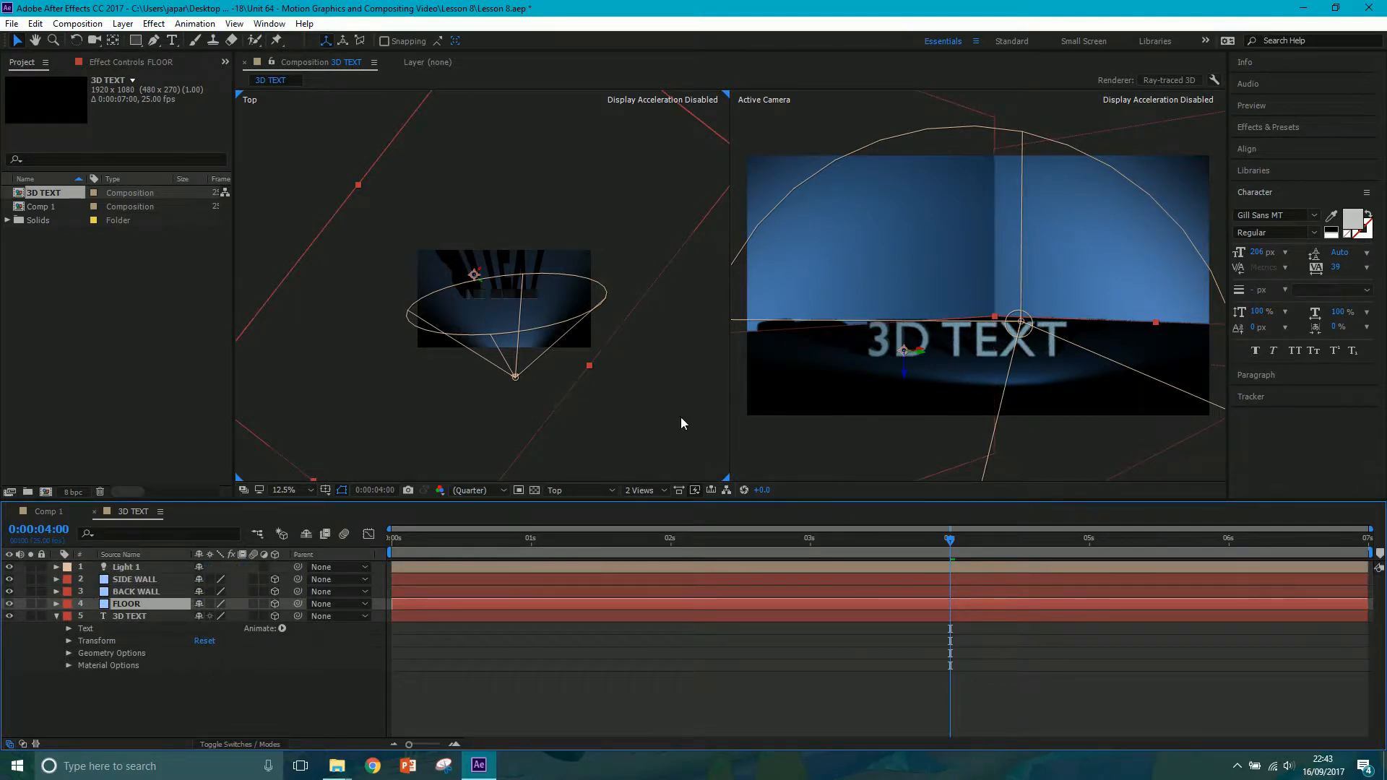
{"action": "left_click", "coordinate": [811, 408]}
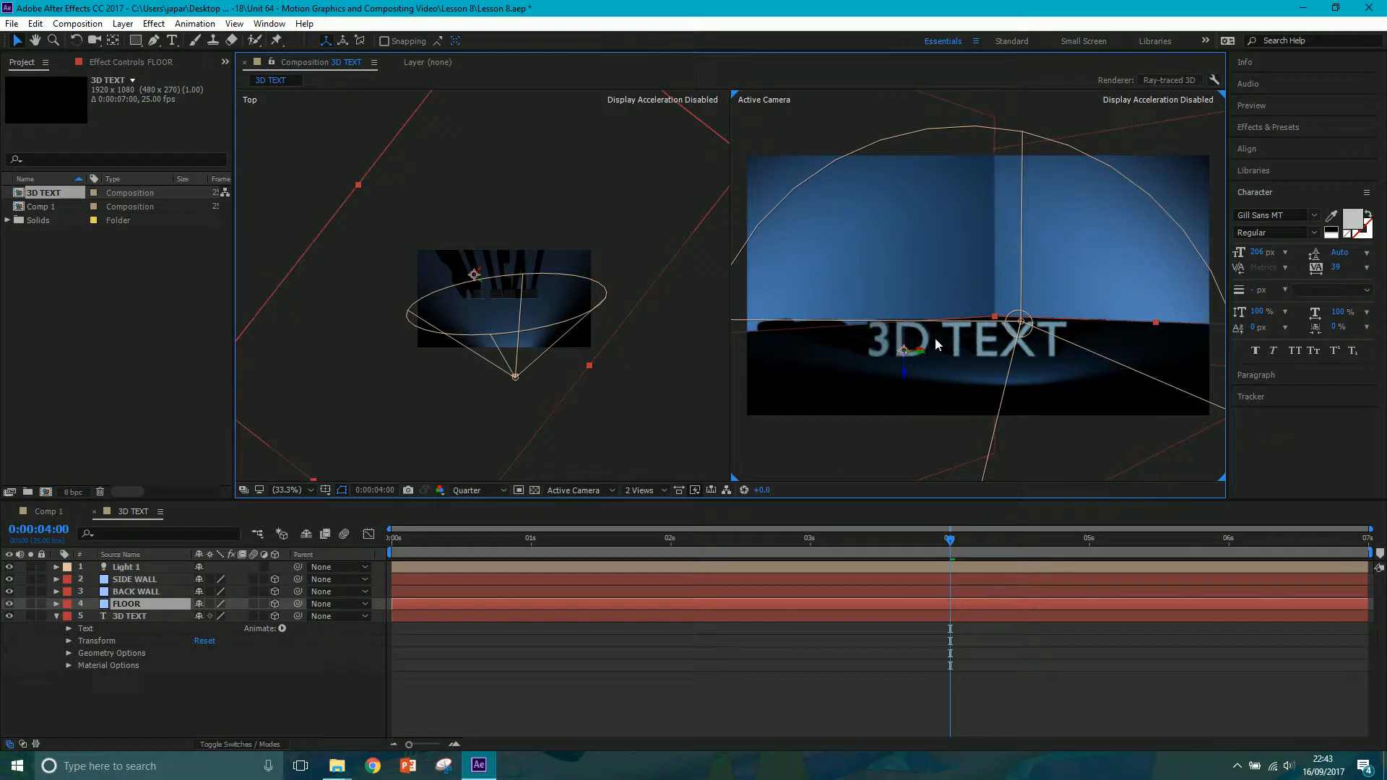
Reveal Light 1's Light Options and raise its Intensity to 150%, then to 200%.
{"action": "left_click", "coordinate": [56, 567]}
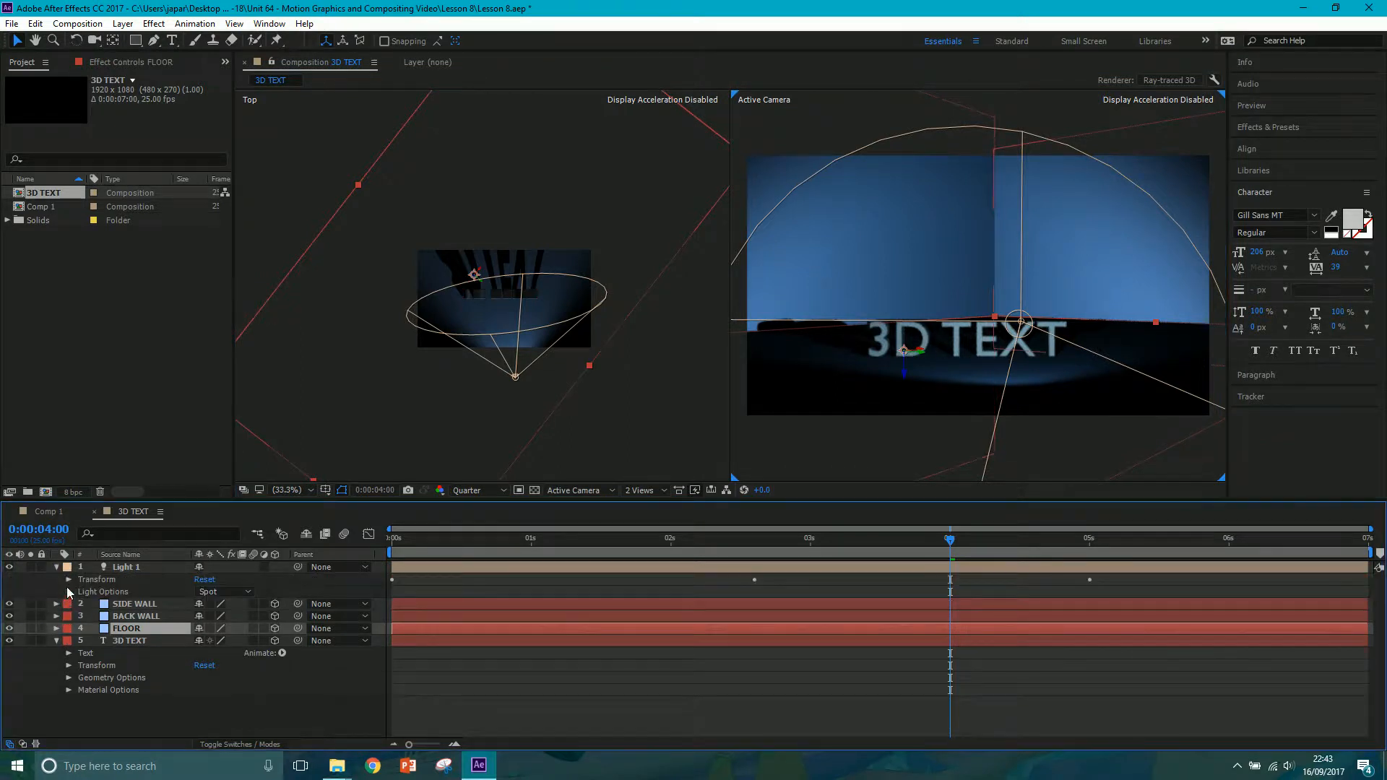
{"action": "left_click", "coordinate": [69, 592]}
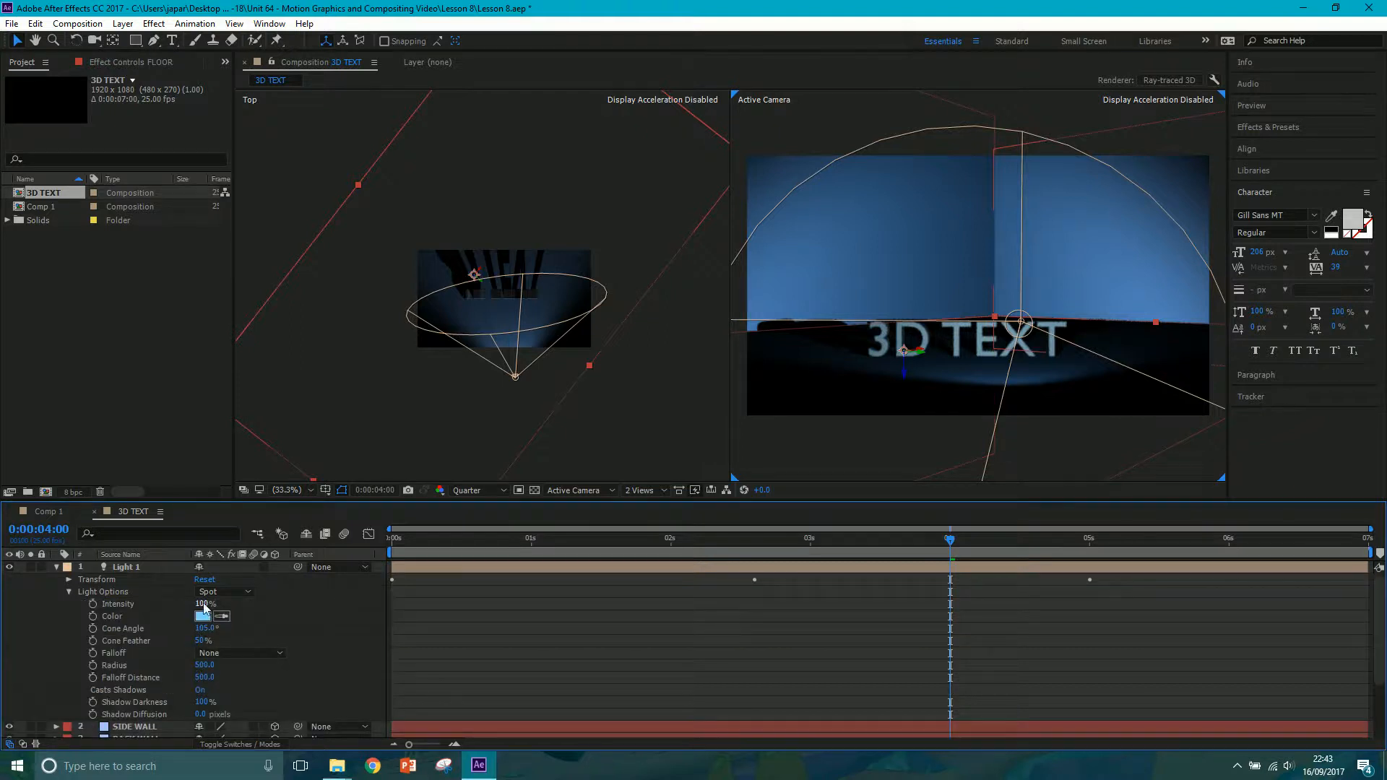
{"action": "key", "text": "Return"}
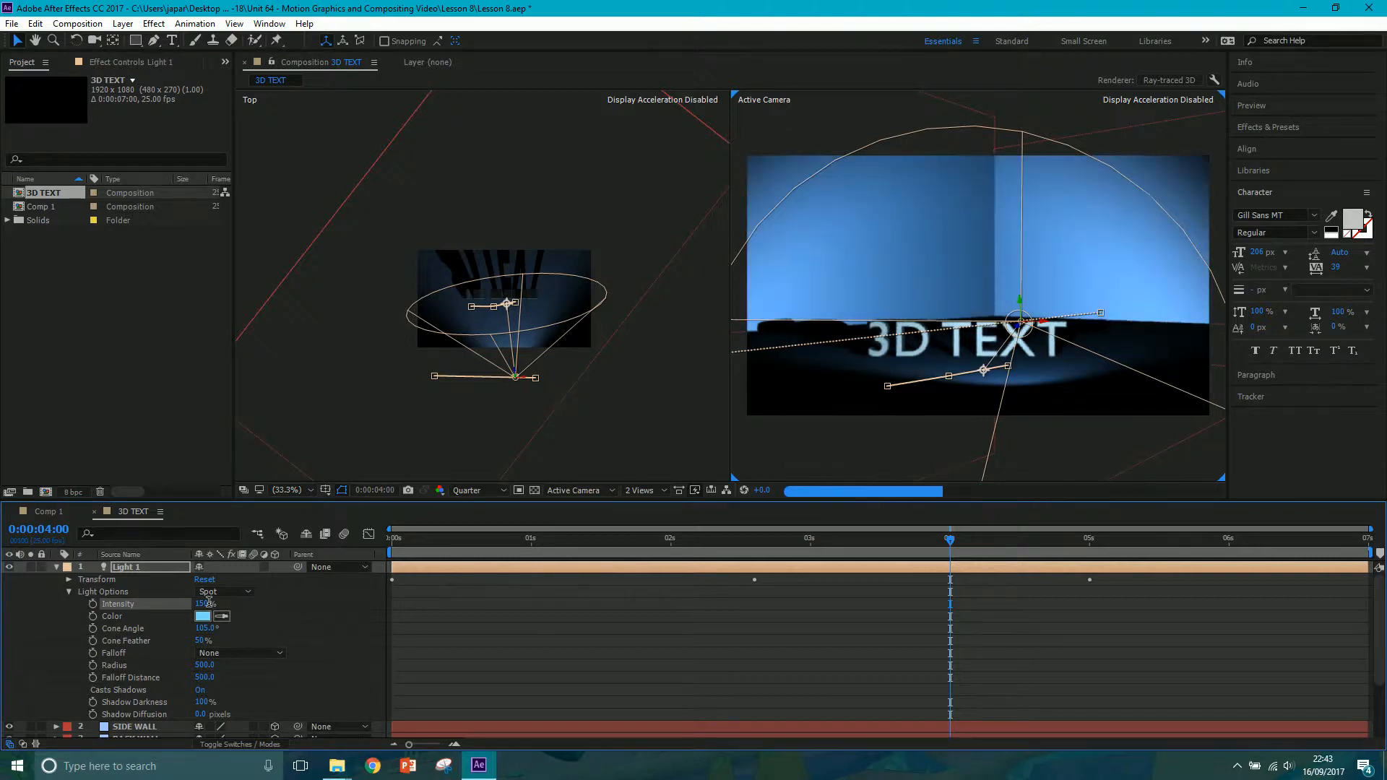
{"action": "left_click", "coordinate": [204, 603]}
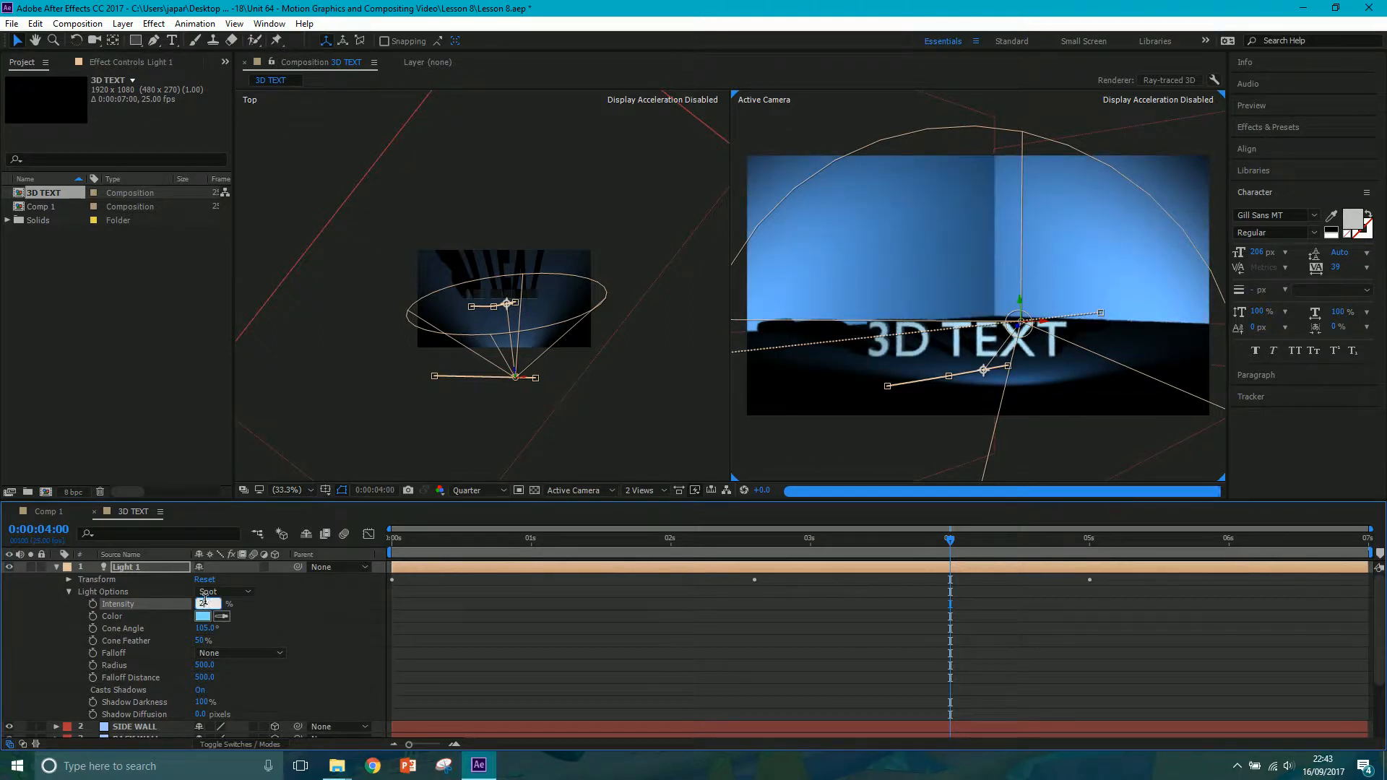
{"action": "type", "text": "200"}
{"action": "key", "text": "Return"}
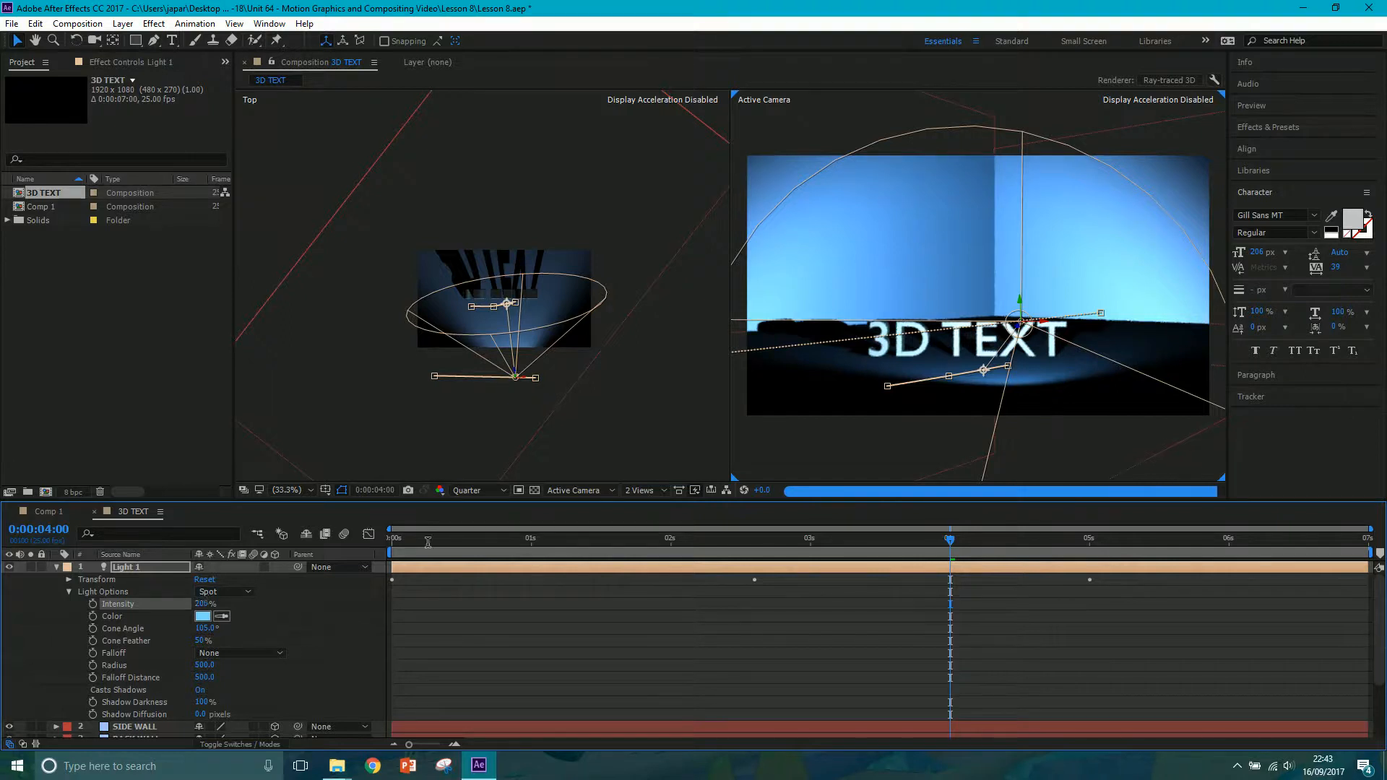
At 0:00:00:00, set Light 1's Intensity to 100% and enable keyframing for it.
{"action": "left_click_drag", "start_coordinate": [415, 539], "coordinate": [390, 538]}
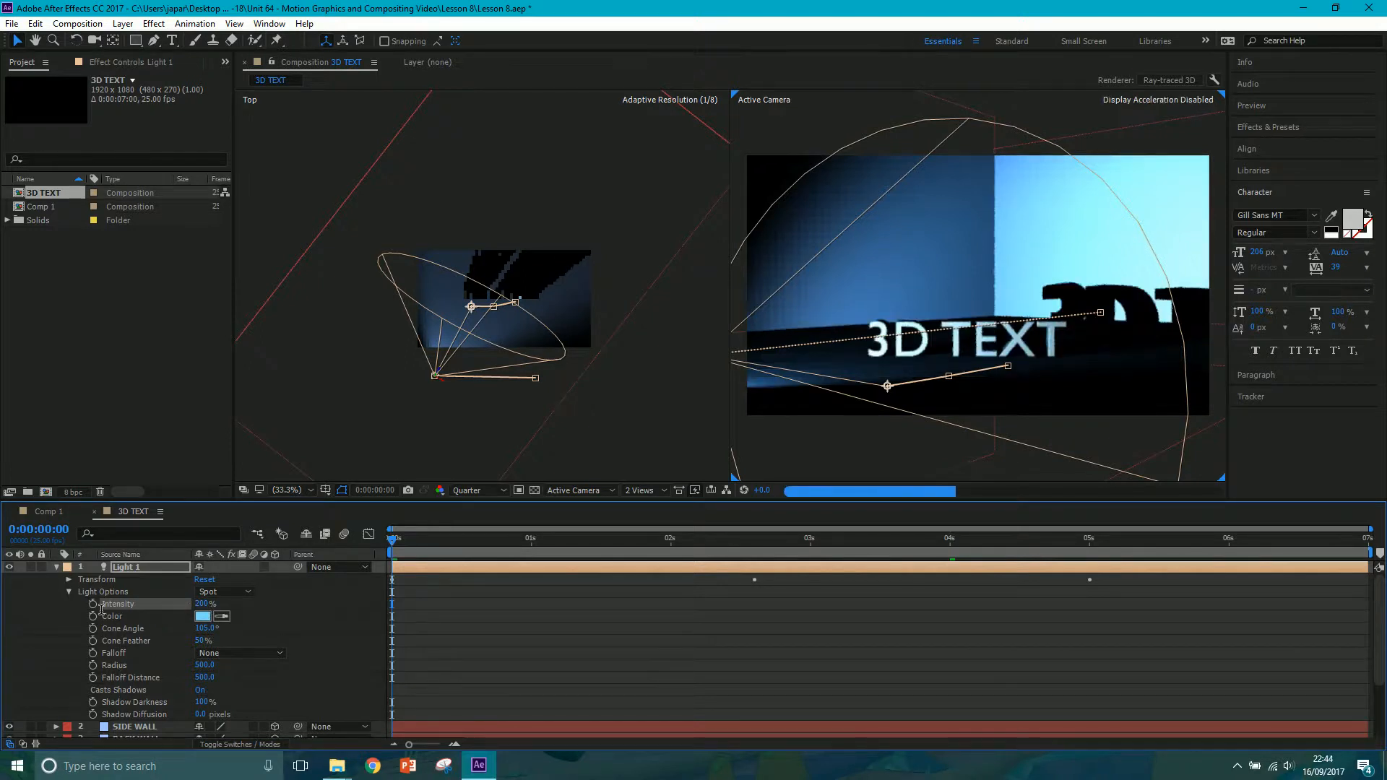
{"action": "left_click", "coordinate": [202, 604]}
{"action": "type", "text": "1"}
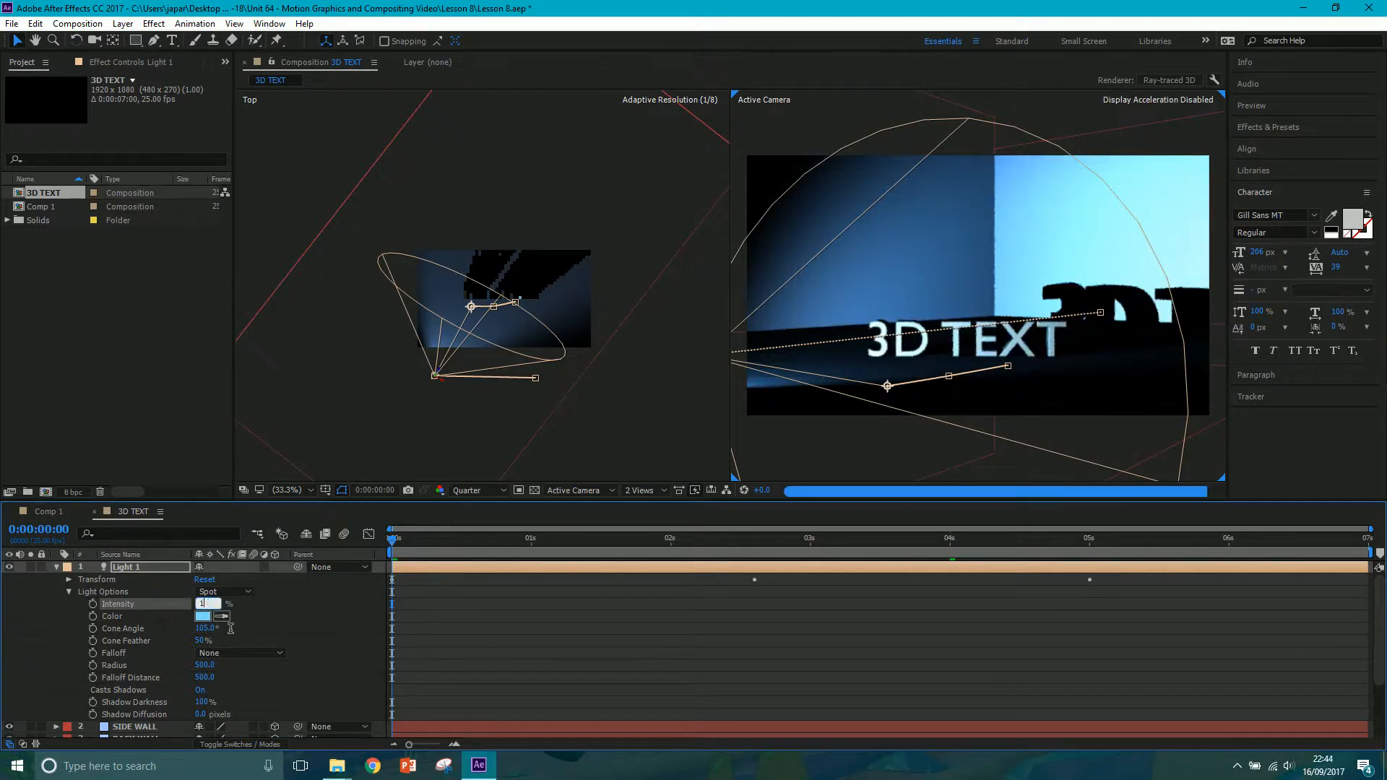
{"action": "type", "text": "0"}
{"action": "left_click", "coordinate": [209, 604]}
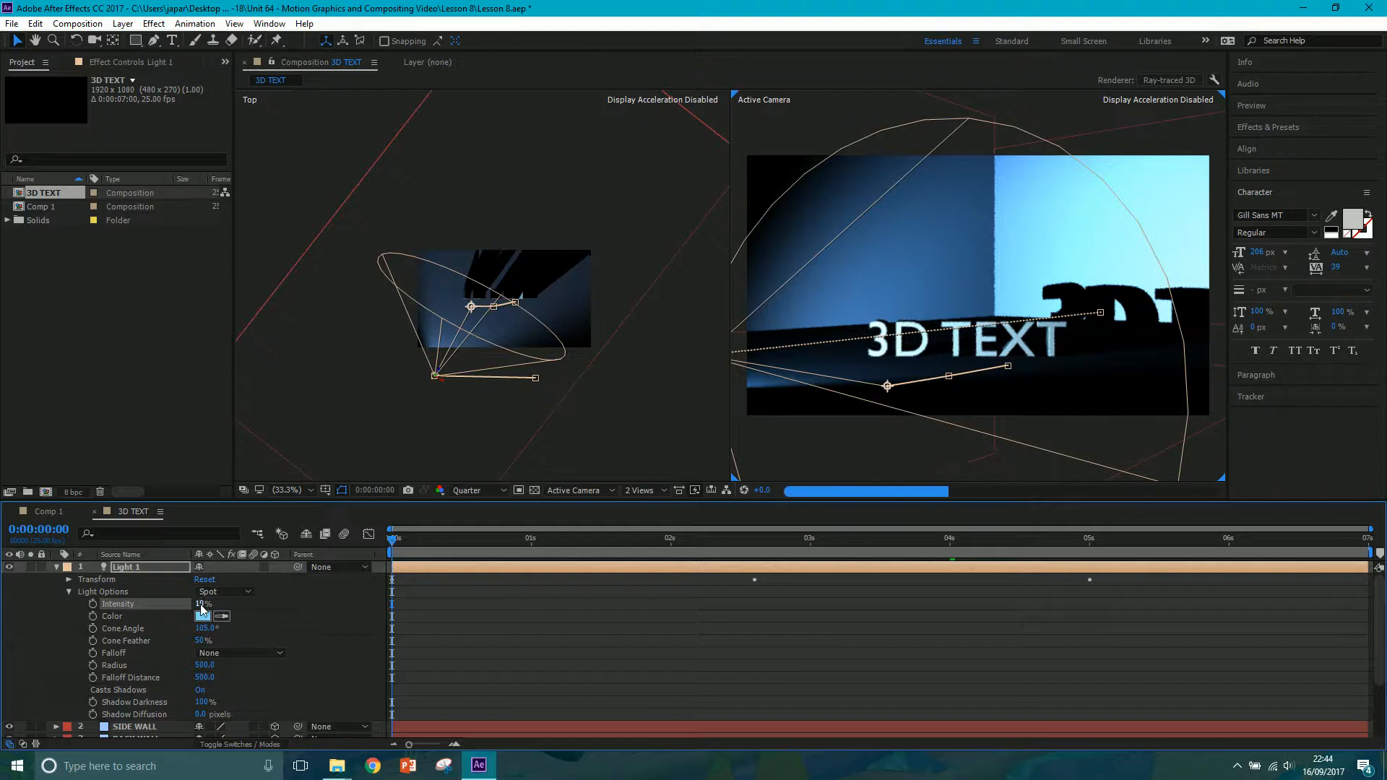
{"action": "type", "text": "100"}
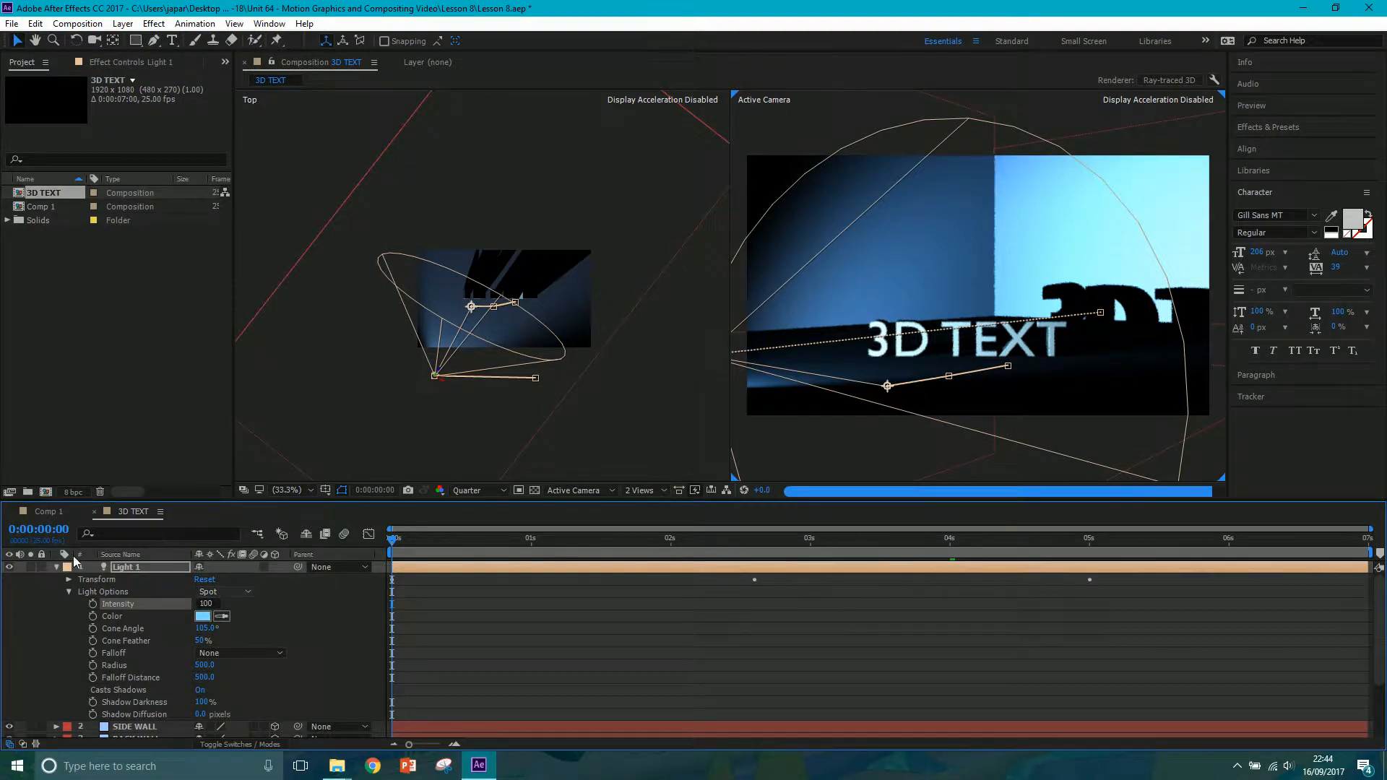
{"action": "key", "text": "Return"}
{"action": "left_click", "coordinate": [93, 604]}
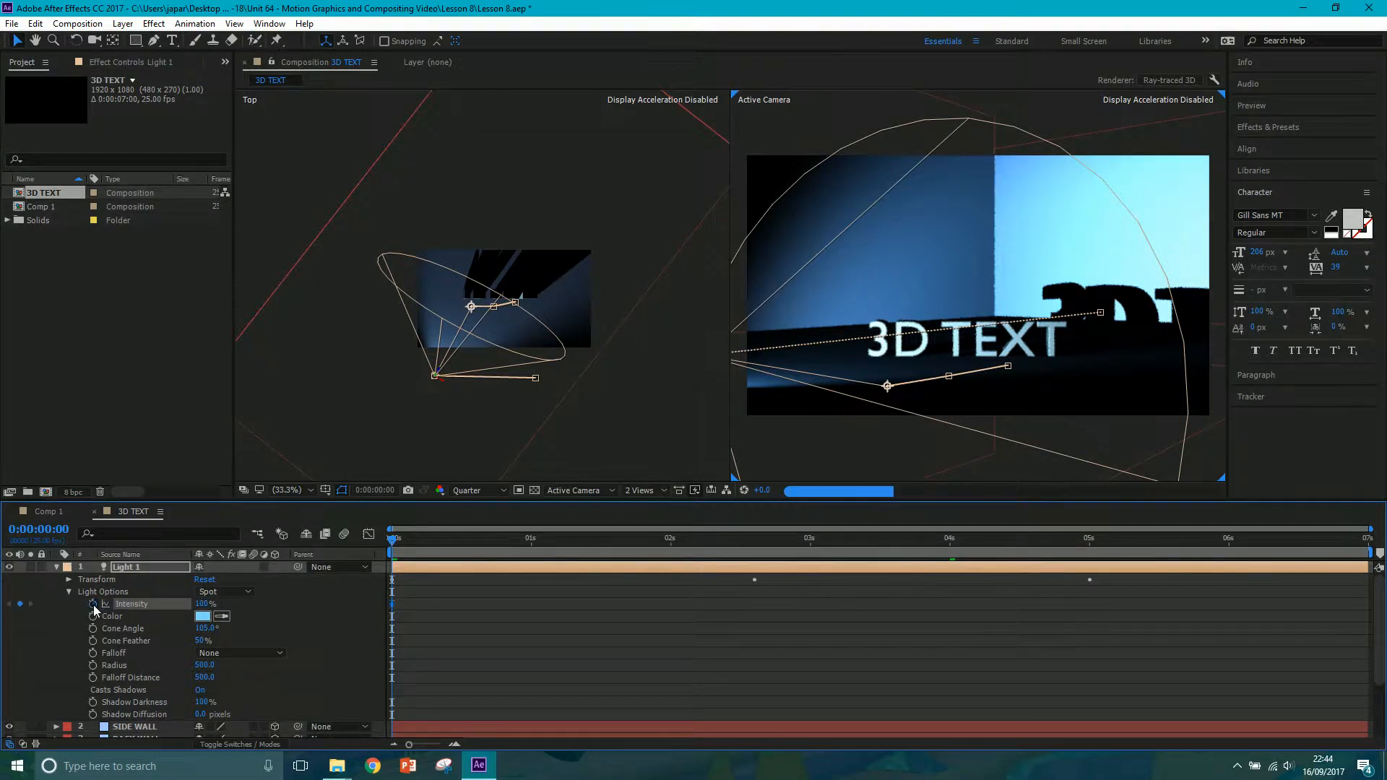
At 0:00:05:00, keyframe Light 1's Intensity at 200% and collapse the layer's properties.
{"action": "left_click", "coordinate": [1090, 543]}
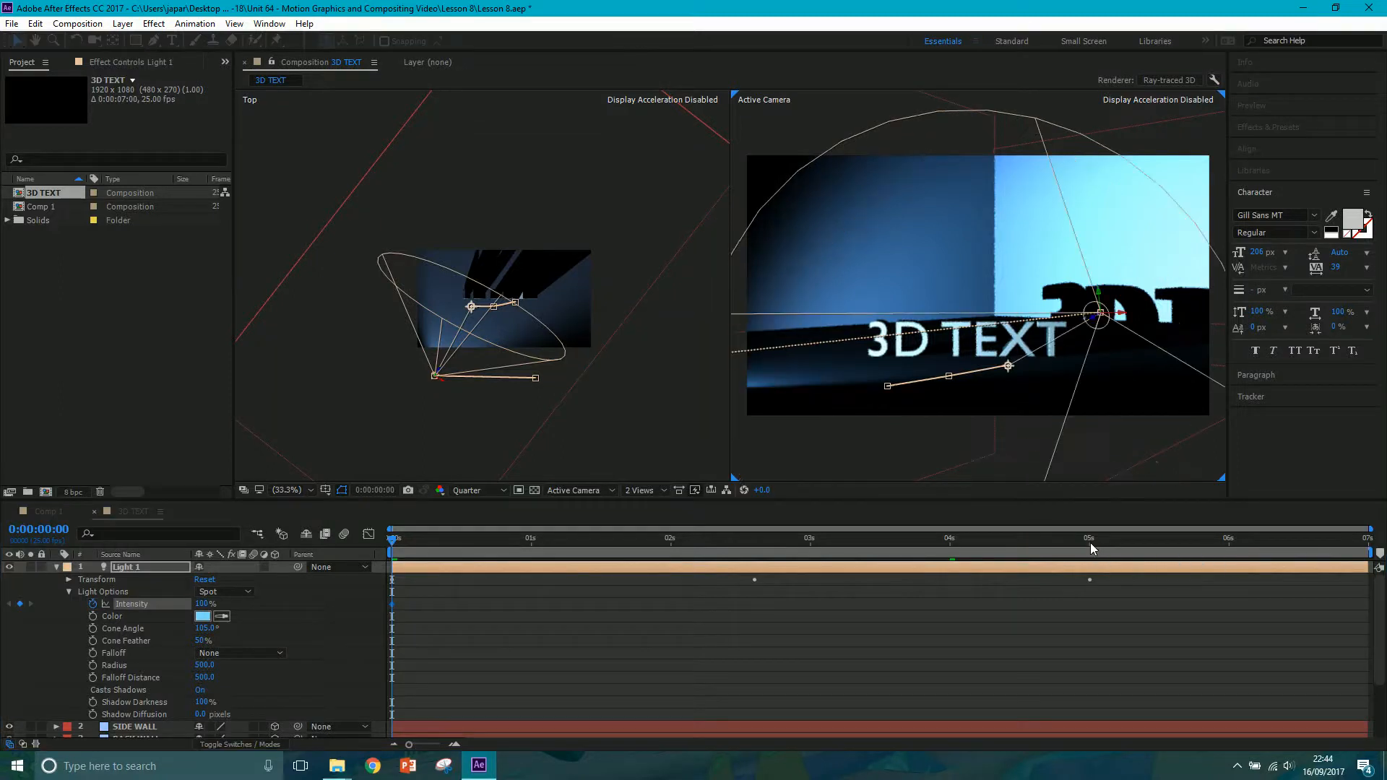
{"action": "left_click", "coordinate": [202, 604]}
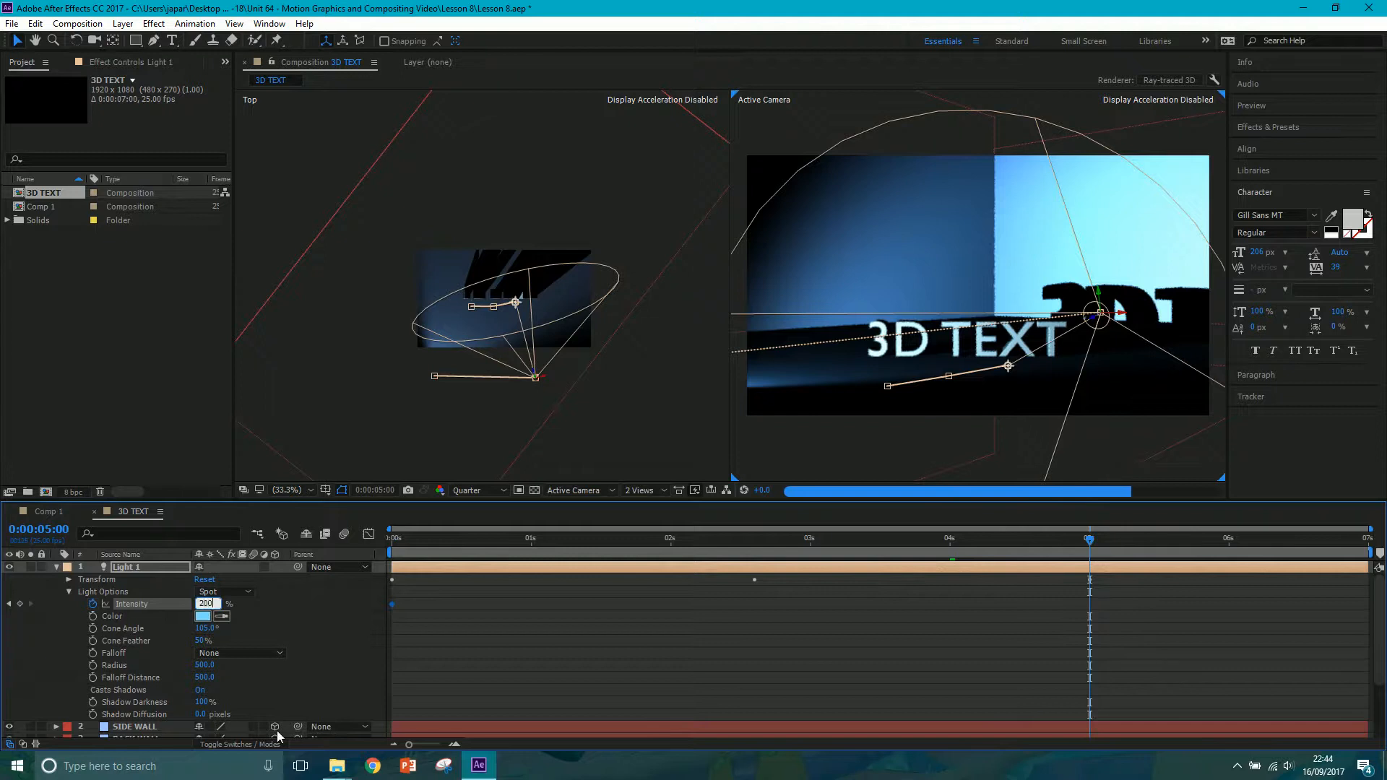
{"action": "type", "text": "200"}
{"action": "key", "text": "Return"}
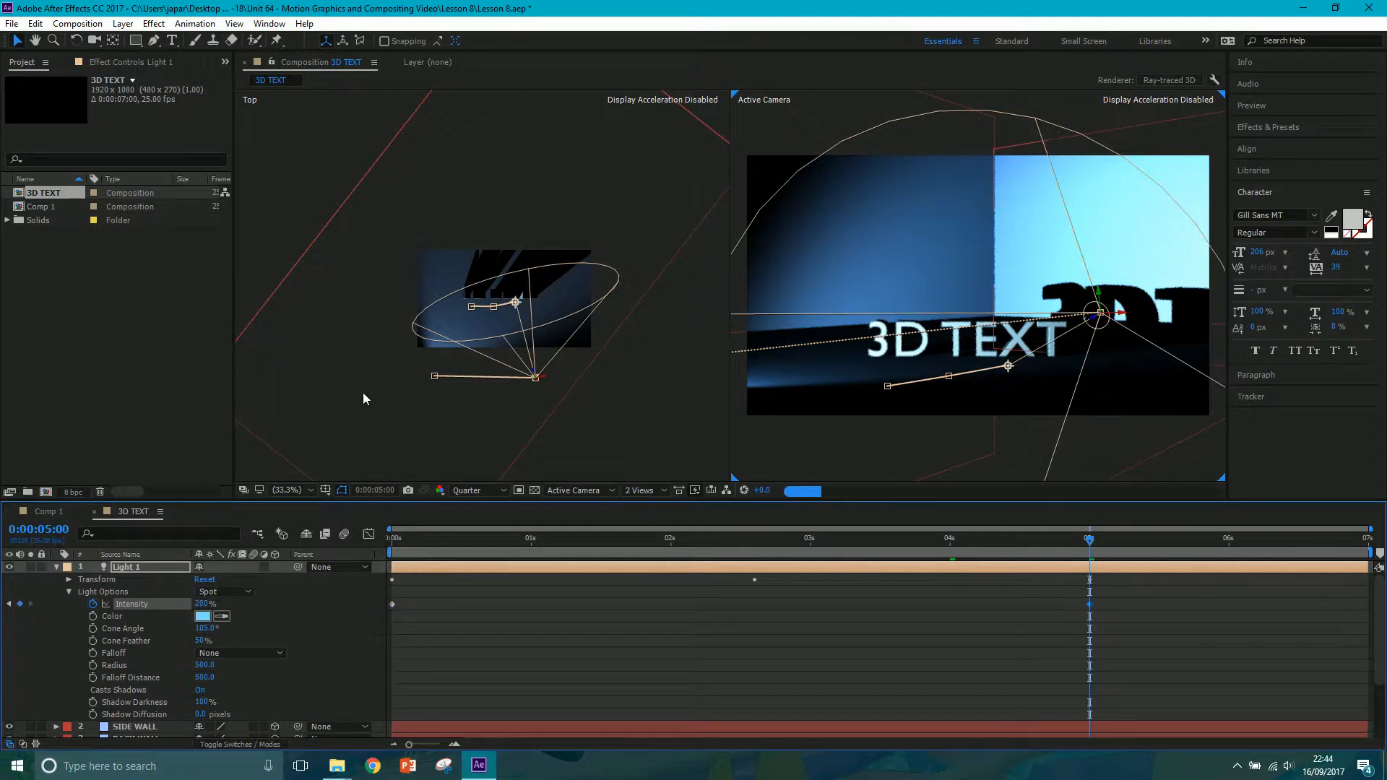
{"action": "left_click", "coordinate": [56, 568]}
Add a new two-node camera layer named Camera 1 with the 50mm preset.
{"action": "left_click", "coordinate": [154, 23]}
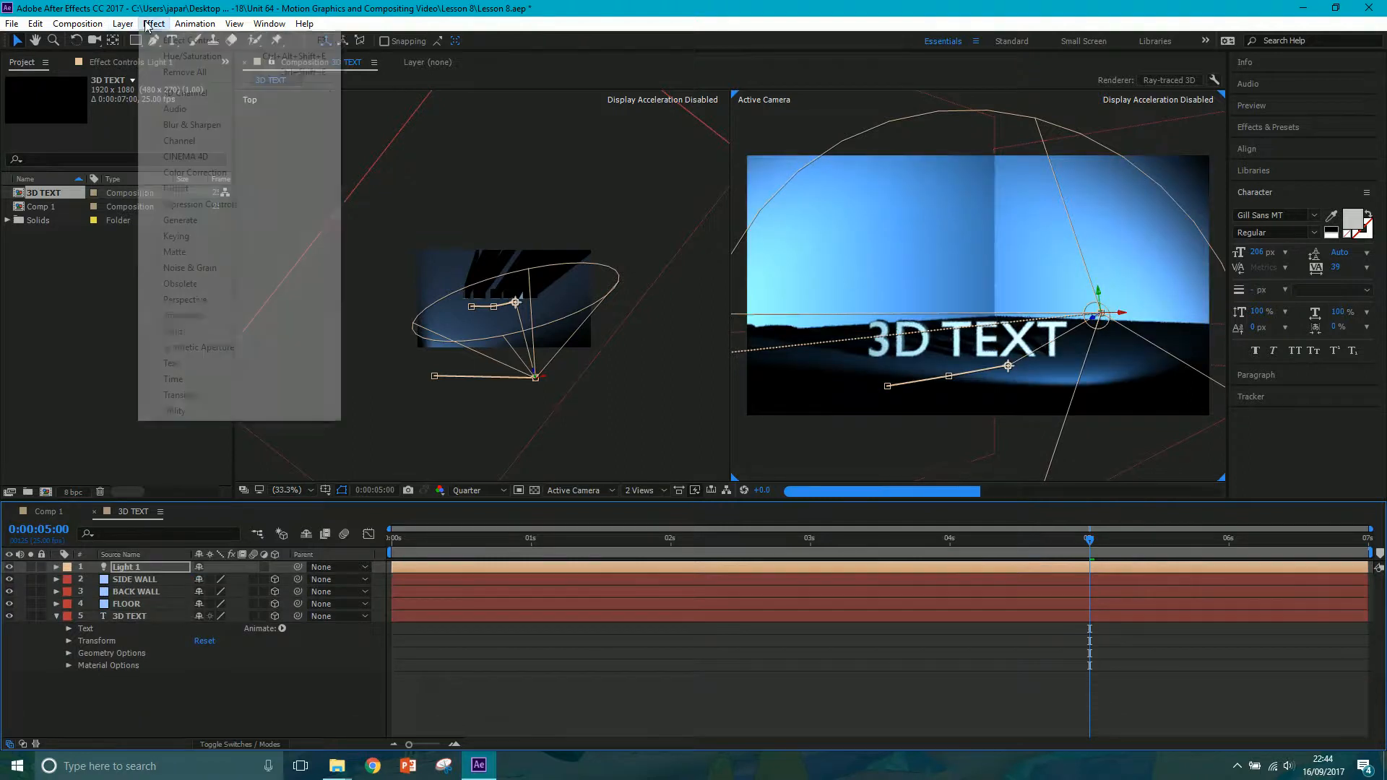
{"action": "mouse_move", "coordinate": [123, 25]}
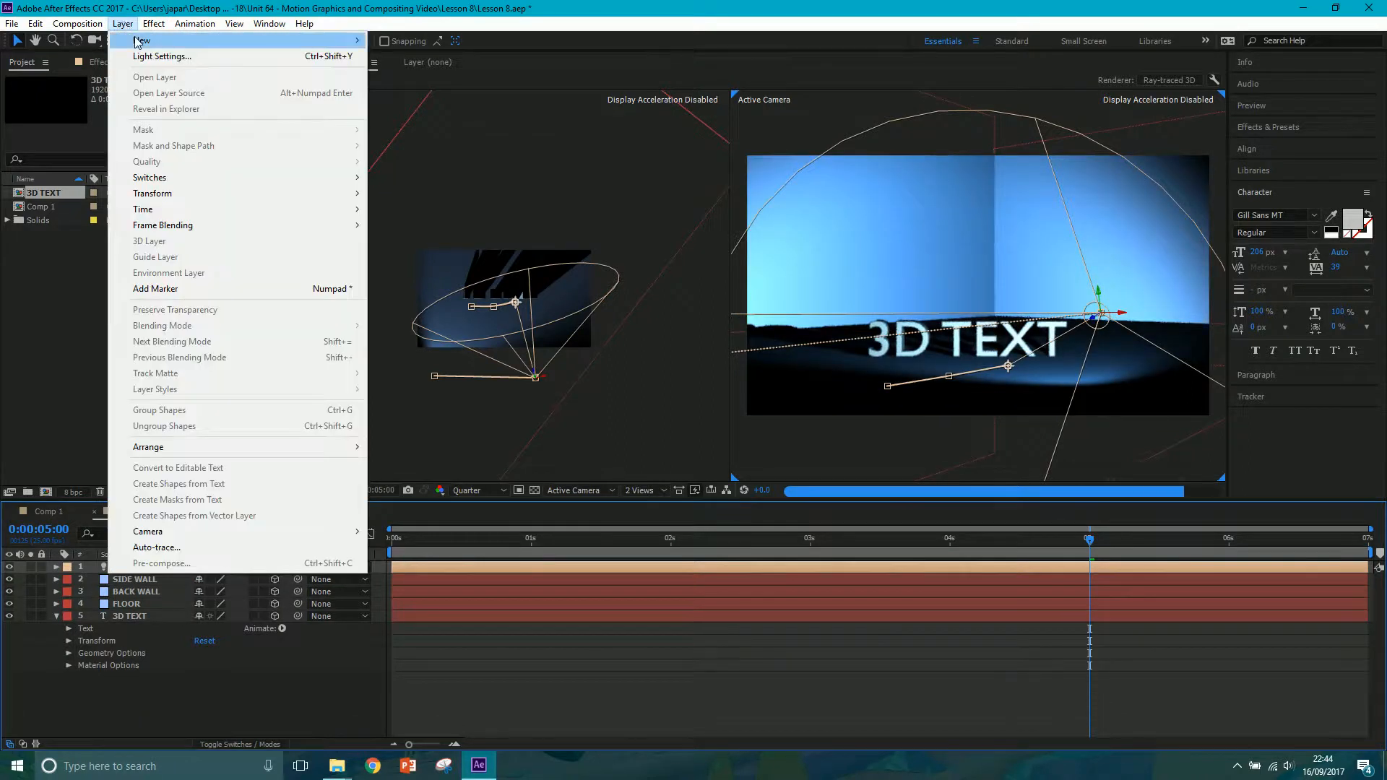
{"action": "left_click", "coordinate": [390, 88]}
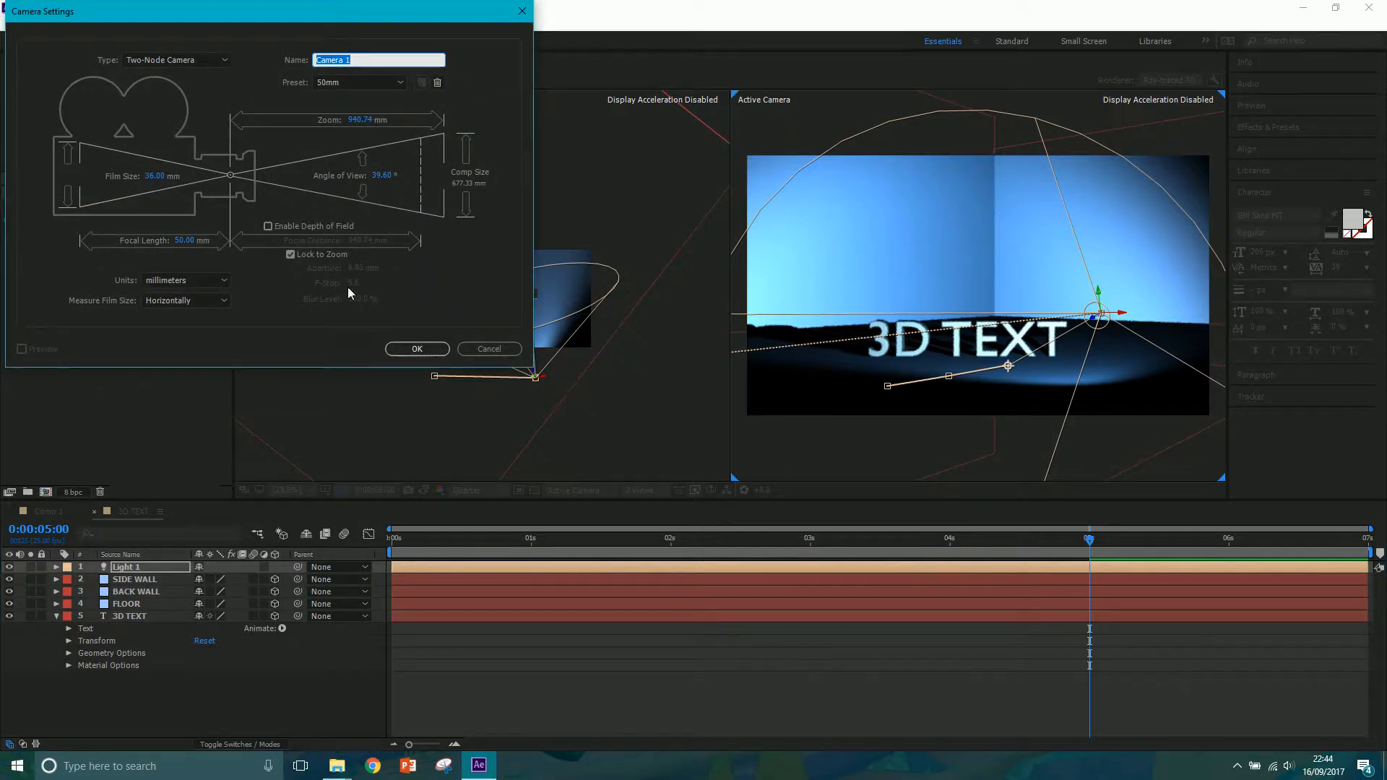
{"action": "left_click", "coordinate": [417, 349]}
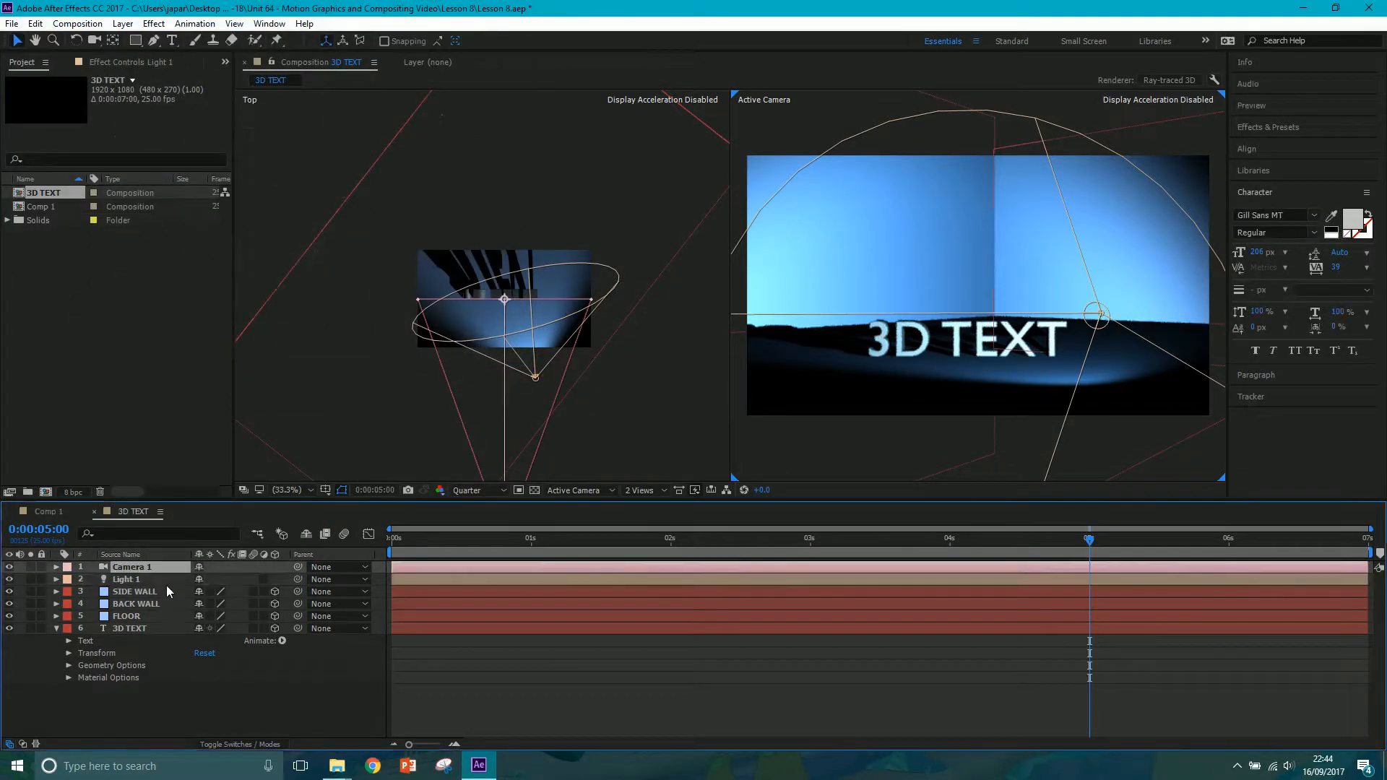
At 0:00:00:00, reveal Camera 1's Transform properties and enable keyframing for Point of Interest and Position.
{"action": "left_click", "coordinate": [407, 540]}
{"action": "left_click", "coordinate": [392, 542]}
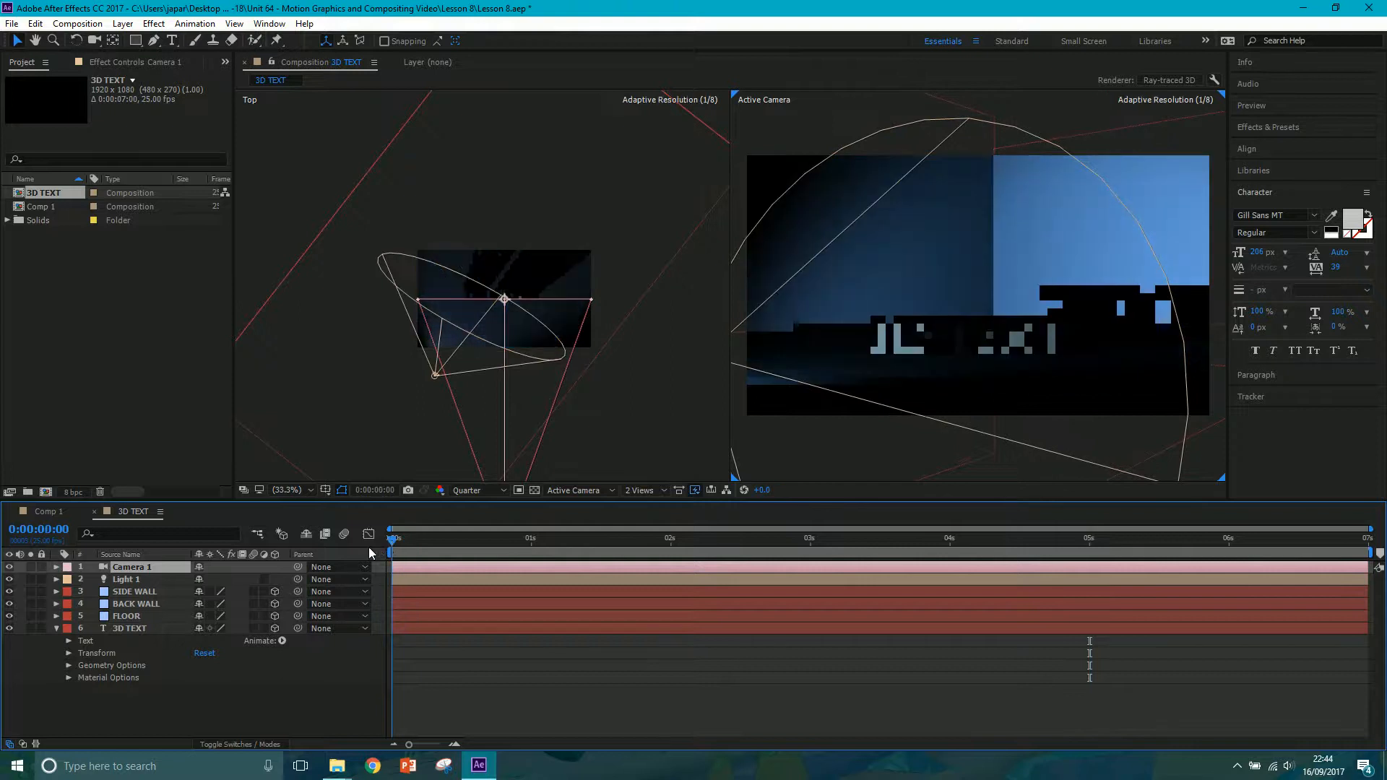
{"action": "left_click", "coordinate": [57, 567]}
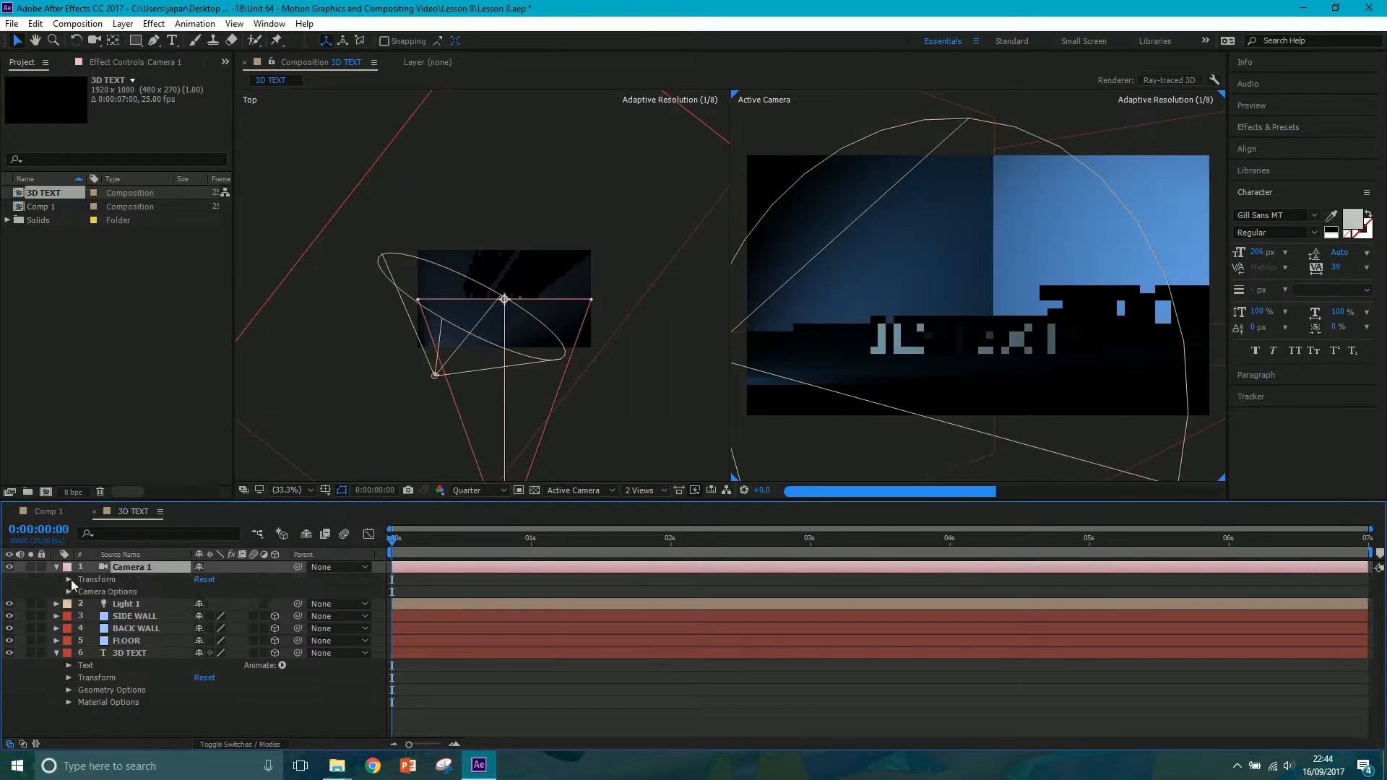
{"action": "left_click", "coordinate": [69, 579]}
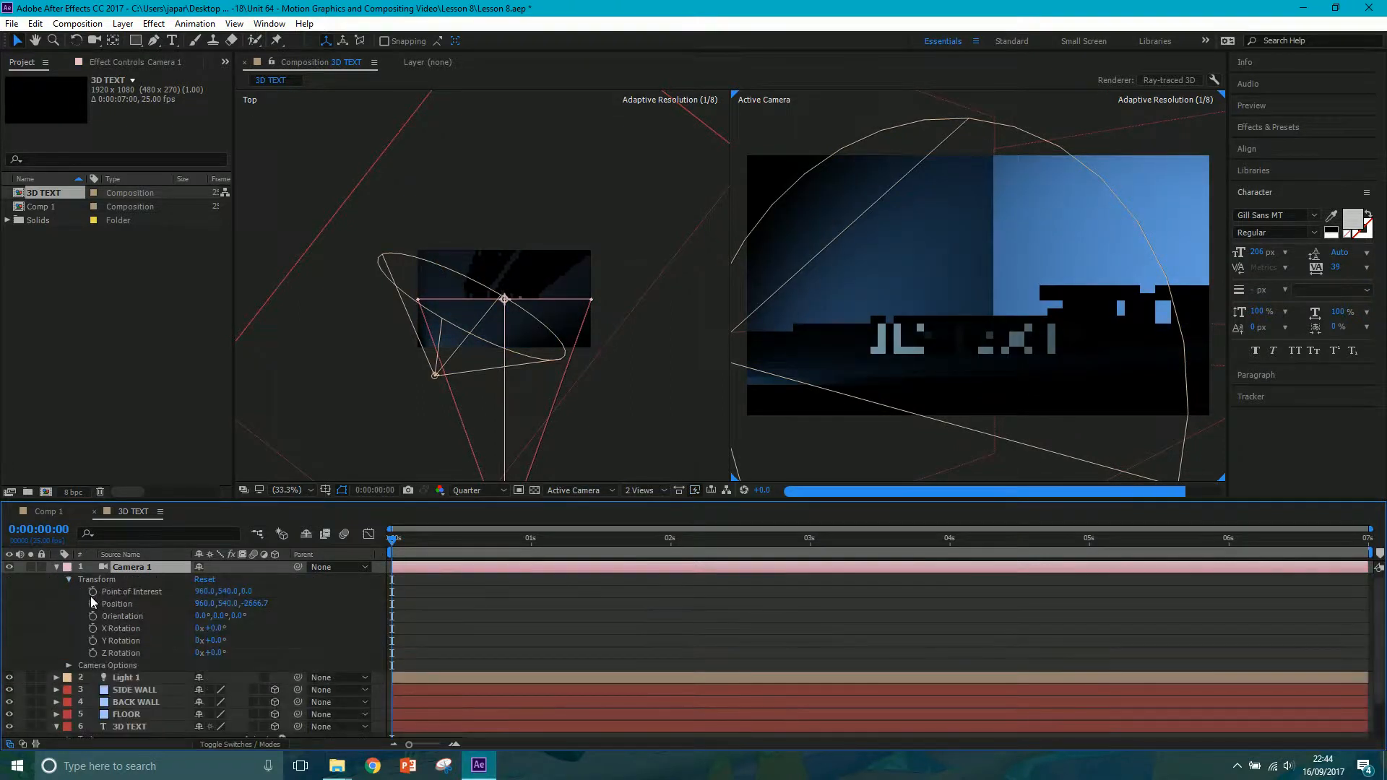
{"action": "left_click", "coordinate": [93, 602]}
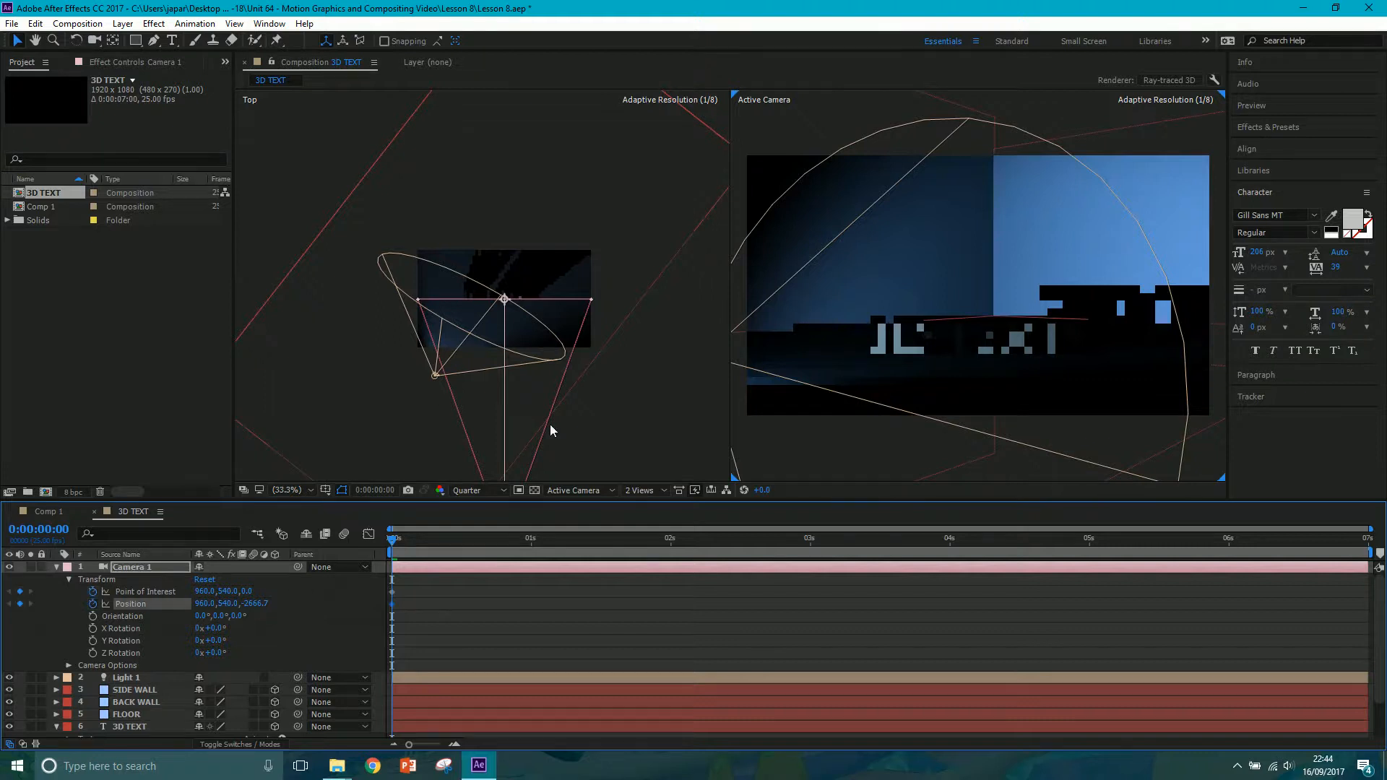
In the Top view, move Camera 1 to about 248, 540, -2099 and its Point of Interest to about 816, 540, -184.
{"action": "left_click_drag", "start_coordinate": [610, 426], "coordinate": [615, 345]}
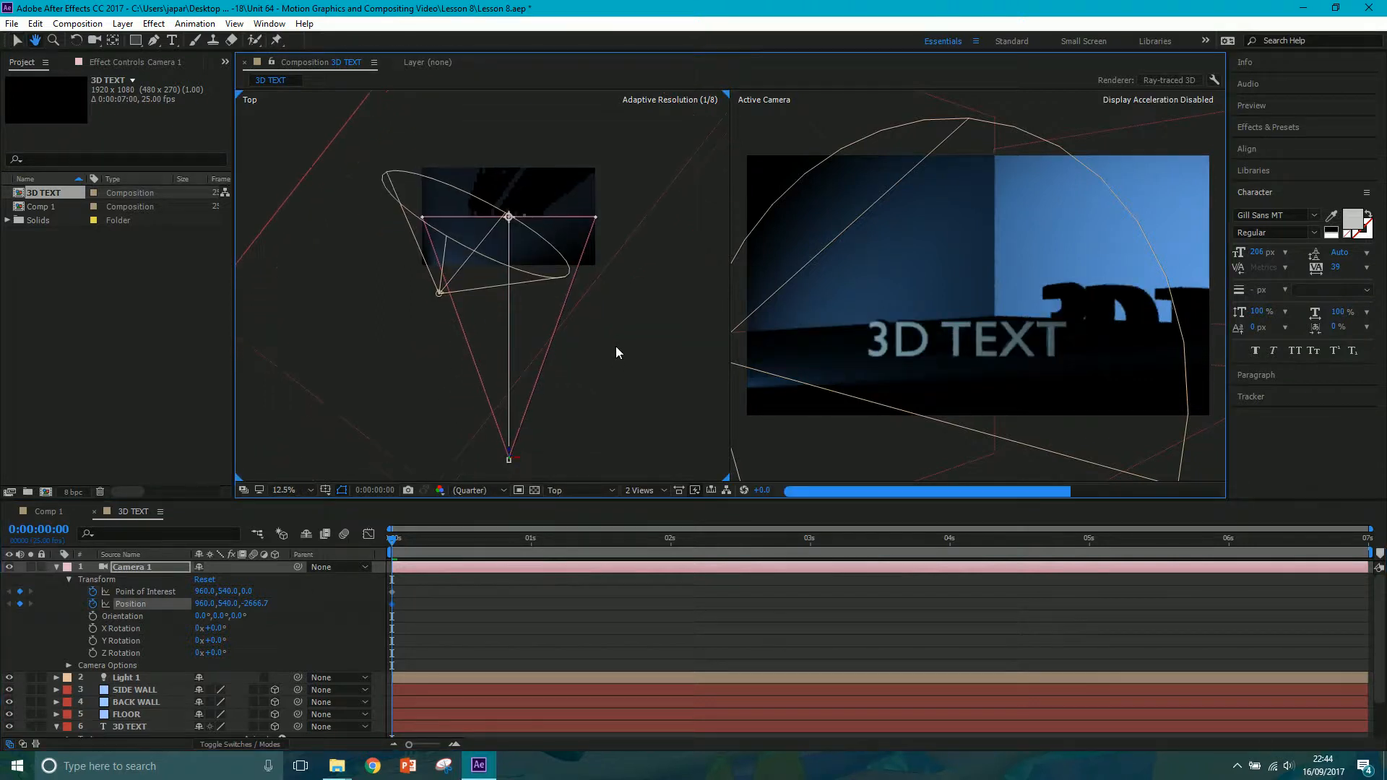
{"action": "left_click_drag", "start_coordinate": [510, 441], "coordinate": [442, 398]}
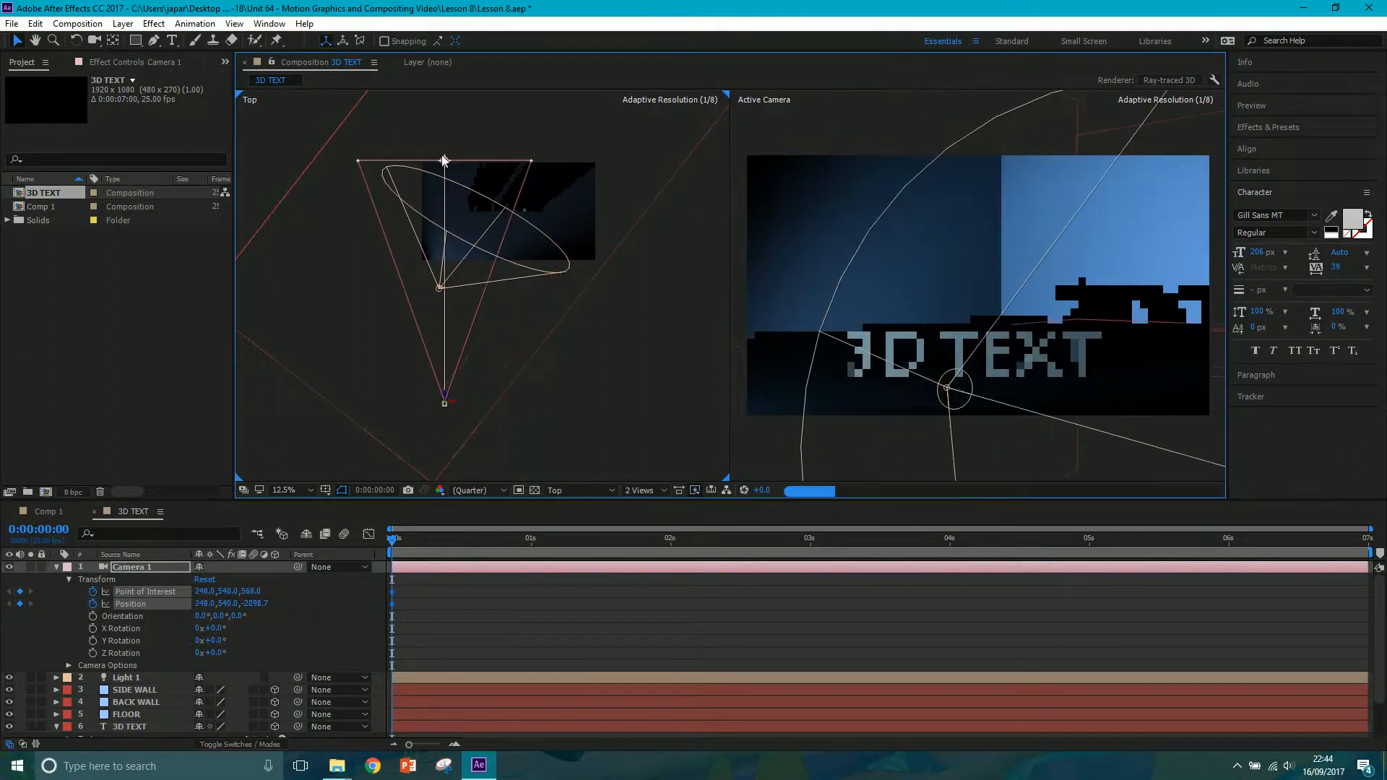
{"action": "left_click_drag", "start_coordinate": [444, 162], "coordinate": [494, 231]}
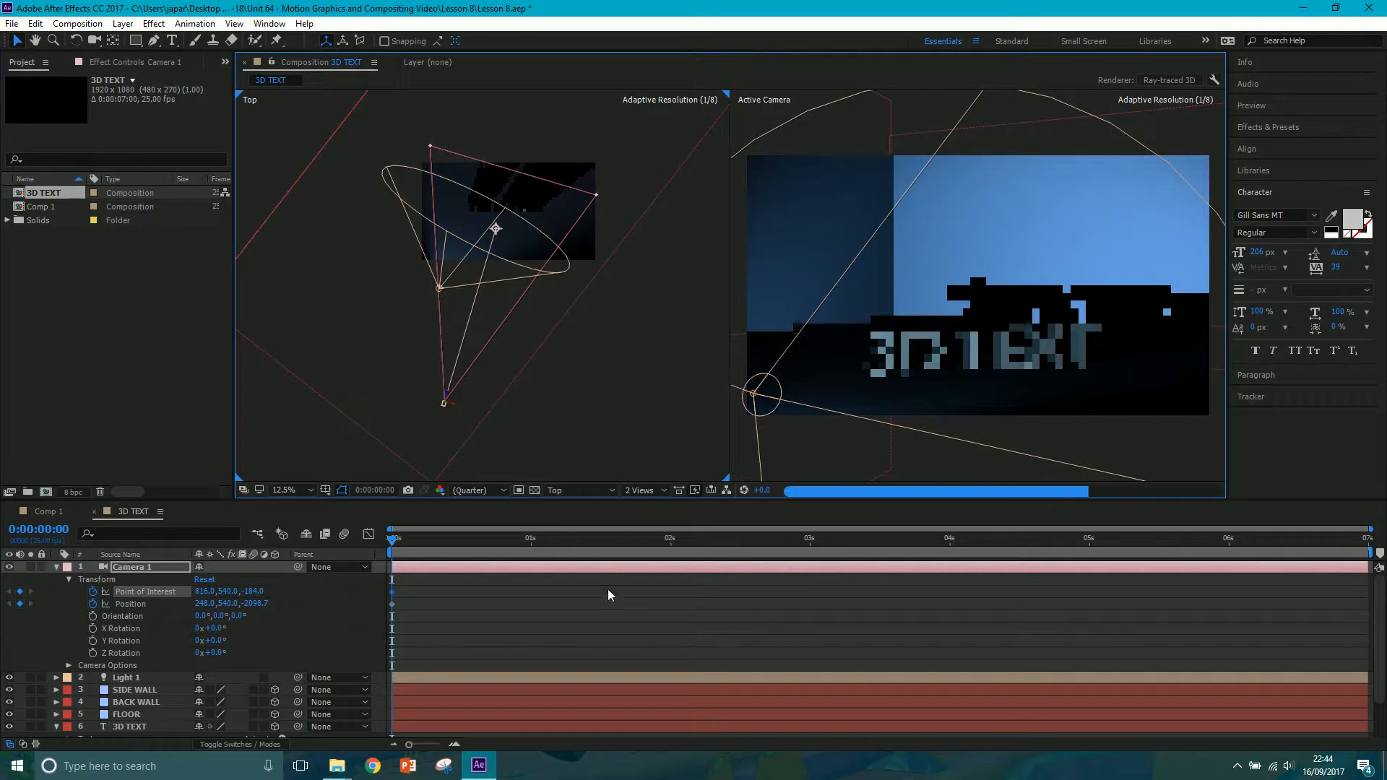
{"action": "left_click", "coordinate": [466, 677]}
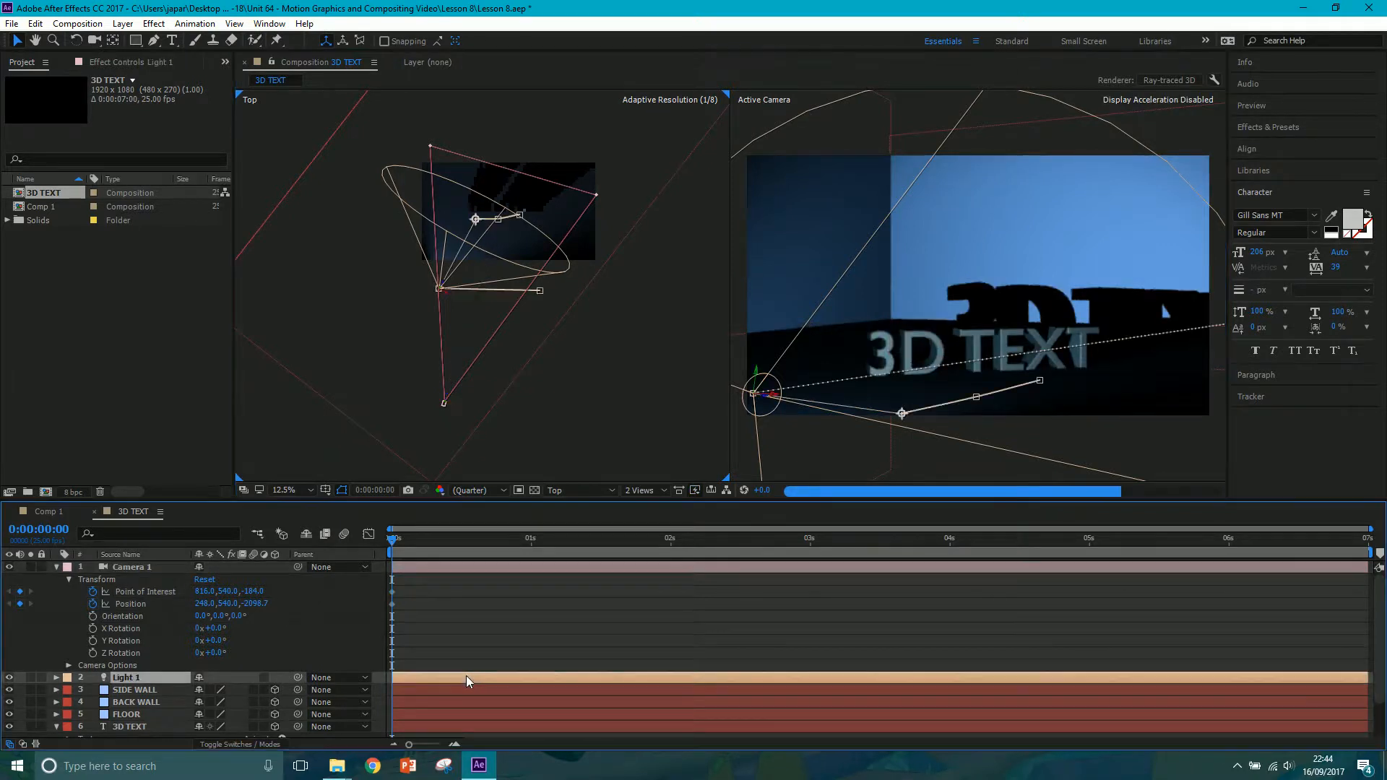
At 0:00:05:00, move Camera 1 to about 1354, 540, -1703 and its Point of Interest to about 962, 540, -196 in the Top view.
{"action": "key", "text": "u"}
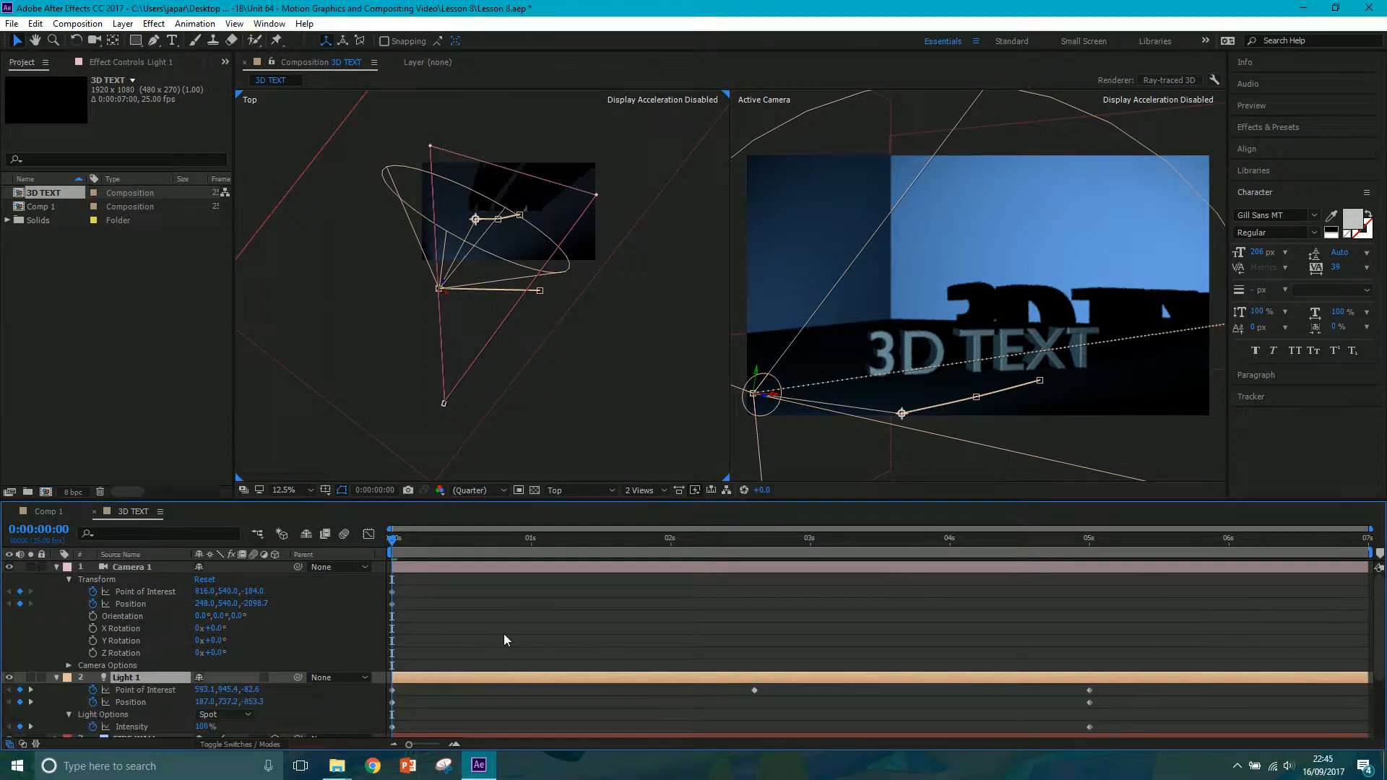
{"action": "key", "text": "u"}
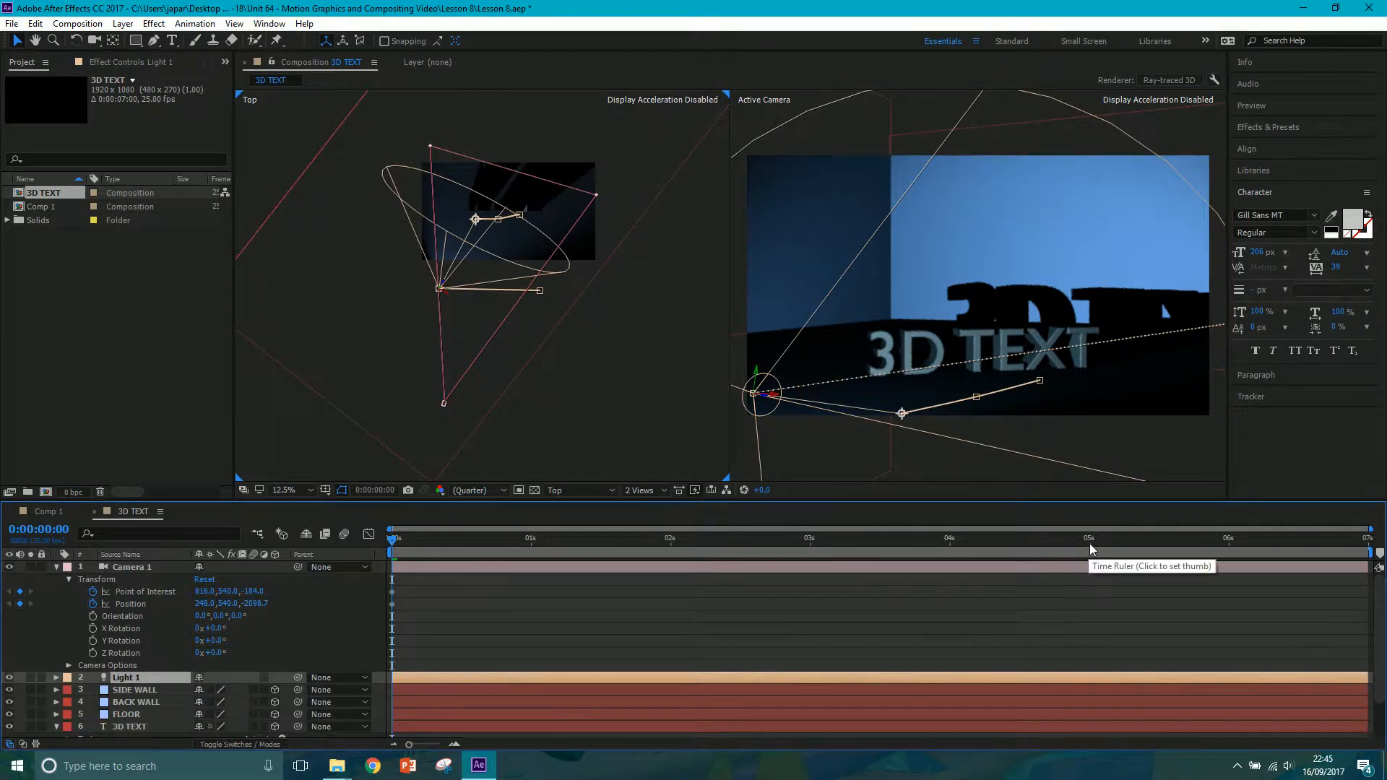
{"action": "left_click", "coordinate": [1088, 545]}
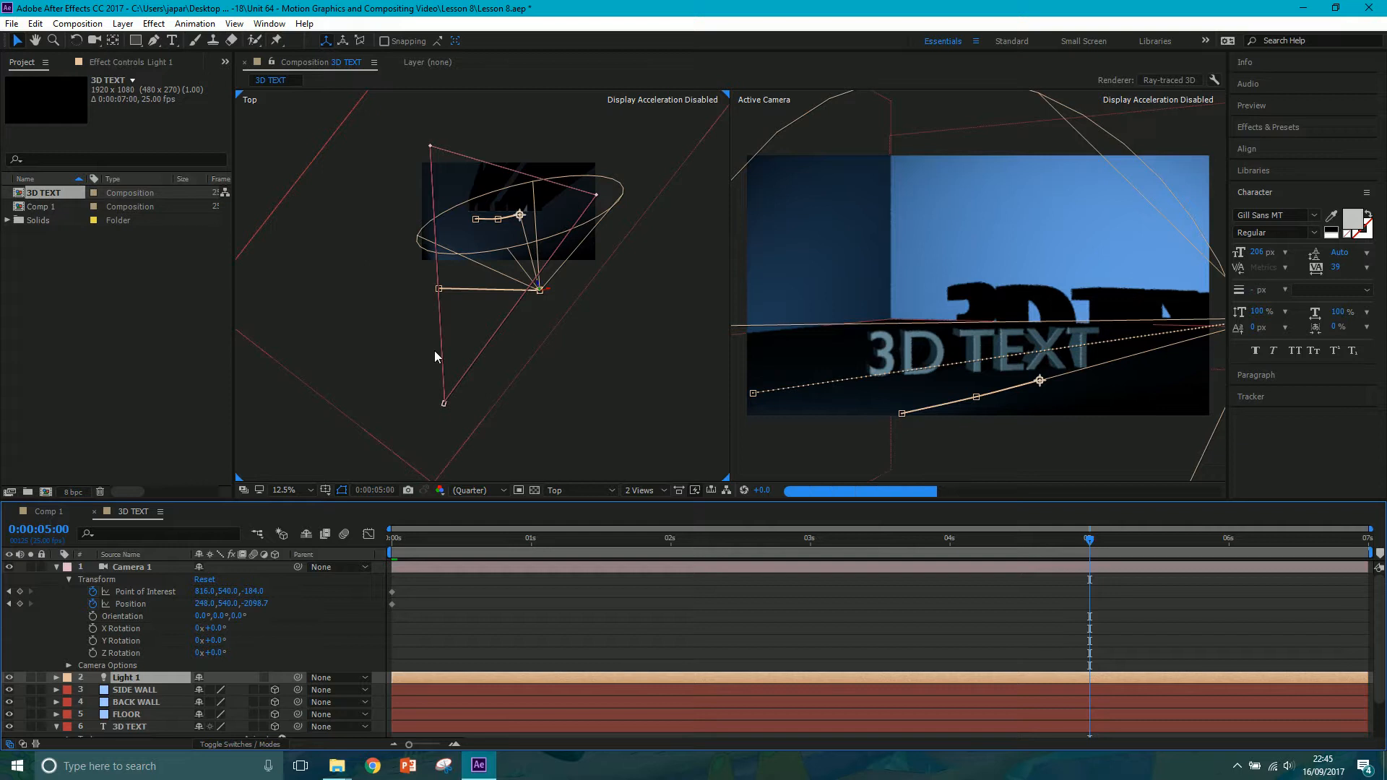
{"action": "left_click", "coordinate": [445, 403]}
{"action": "left_click_drag", "start_coordinate": [453, 405], "coordinate": [534, 351]}
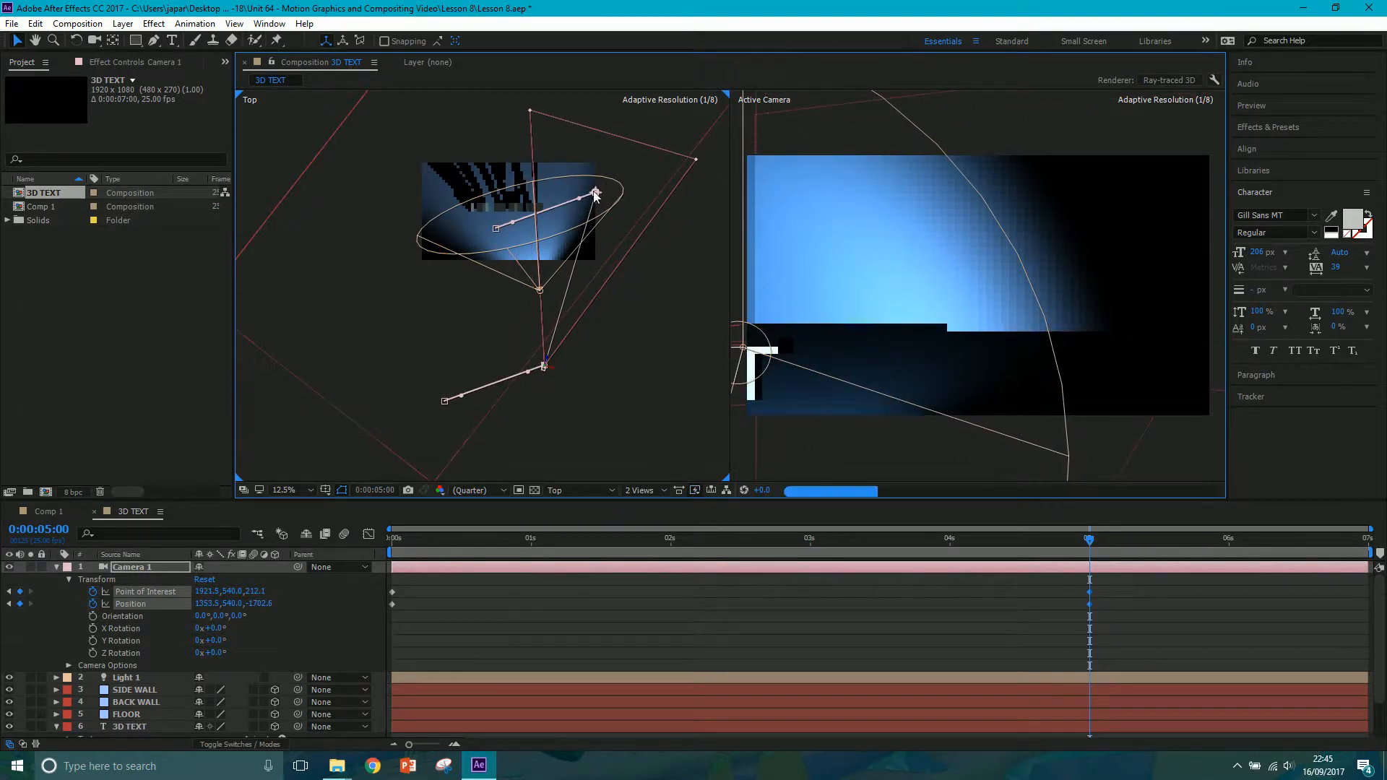
{"action": "left_click_drag", "start_coordinate": [595, 192], "coordinate": [512, 224]}
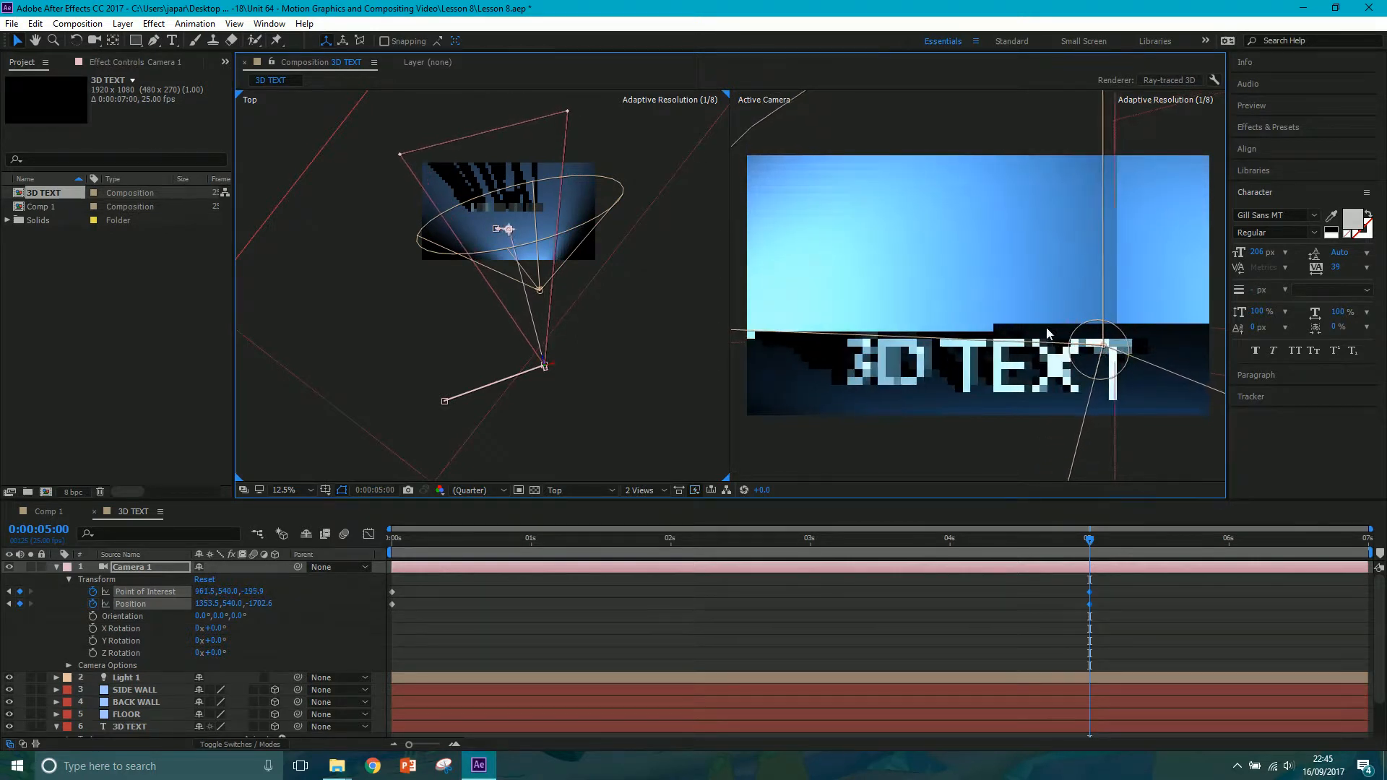
Set the Y value of Camera 1's Point of Interest to 663 at 0:00:05:00.
{"action": "scroll", "coordinate": [1067, 327], "scroll_direction": "down", "scroll_amount": 1}
{"action": "scroll", "coordinate": [1071, 327], "scroll_direction": "down", "scroll_amount": 2}
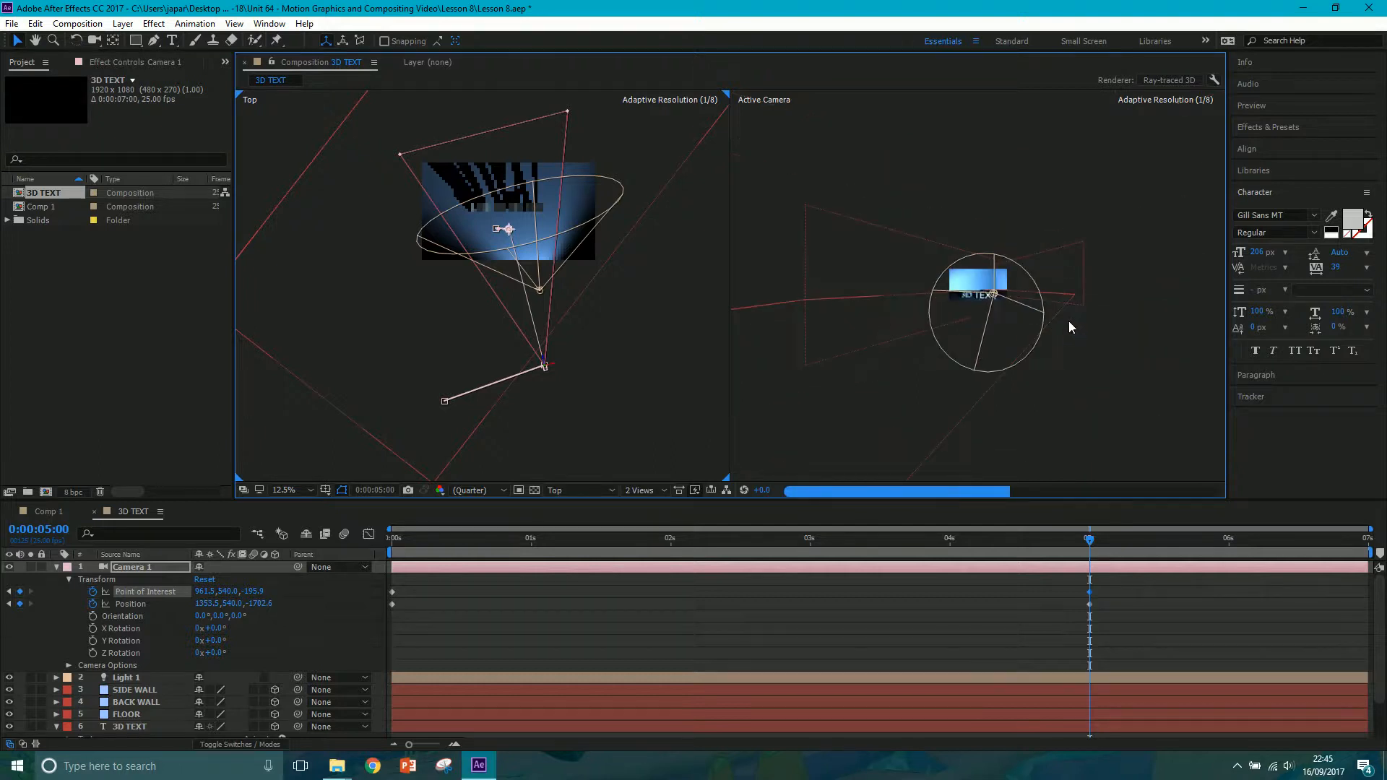
{"action": "scroll", "coordinate": [1068, 320], "scroll_direction": "up", "scroll_amount": 1}
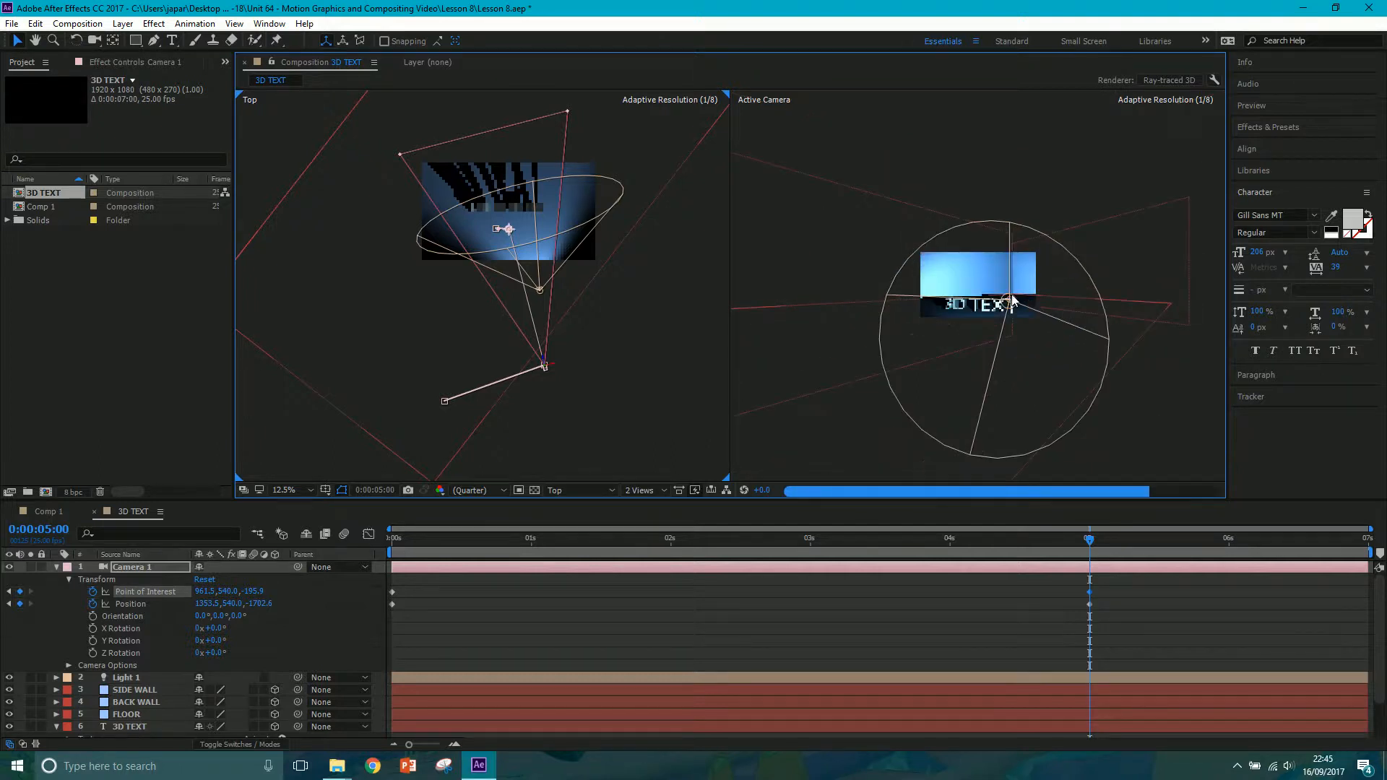
{"action": "scroll", "coordinate": [1020, 298], "scroll_direction": "up", "scroll_amount": 3}
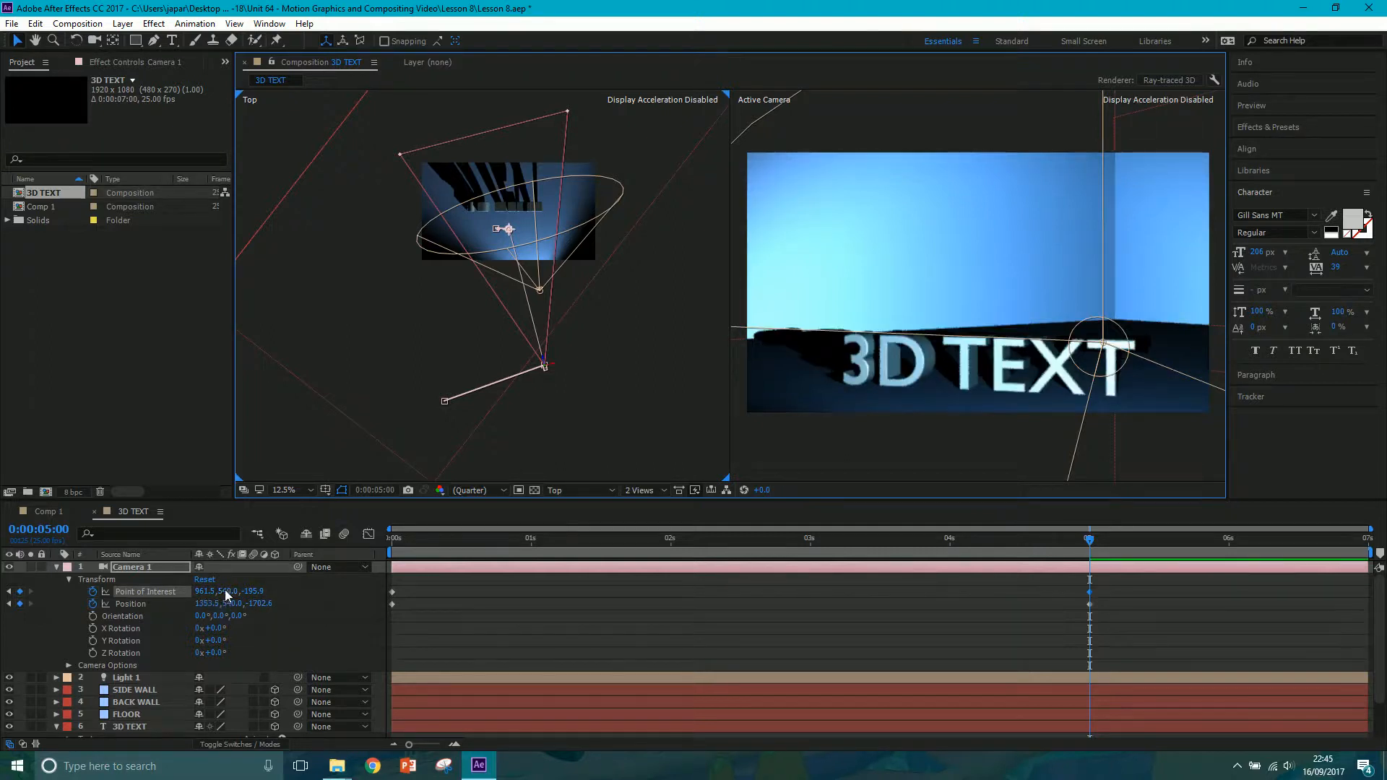
{"action": "left_click_drag", "start_coordinate": [224, 589], "coordinate": [384, 519]}
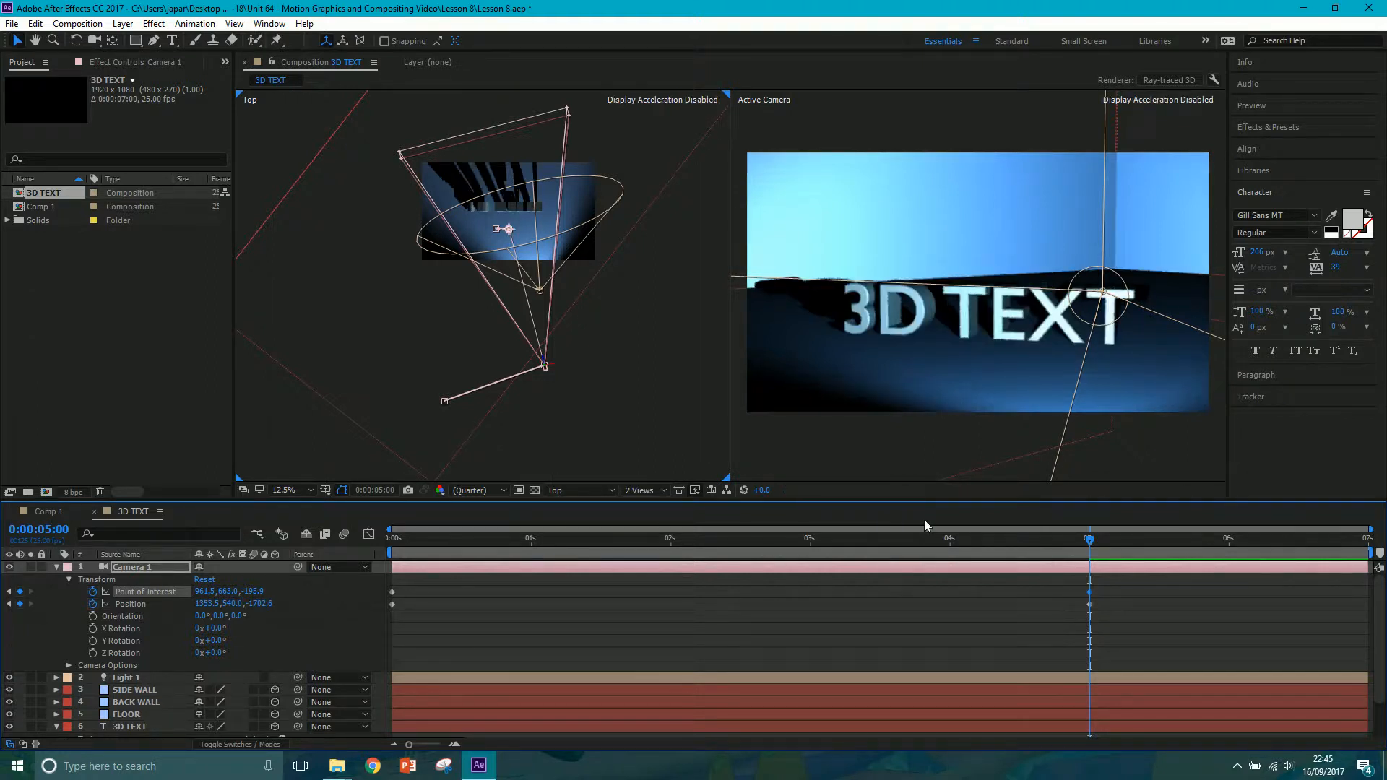
At 0:00:02:13, keyframe Camera 1's Point of Interest Y value at 680, and check the framing at 0:00:03:23, 0:00:01:06 and 0:00:05:00.
{"action": "left_click", "coordinate": [742, 538]}
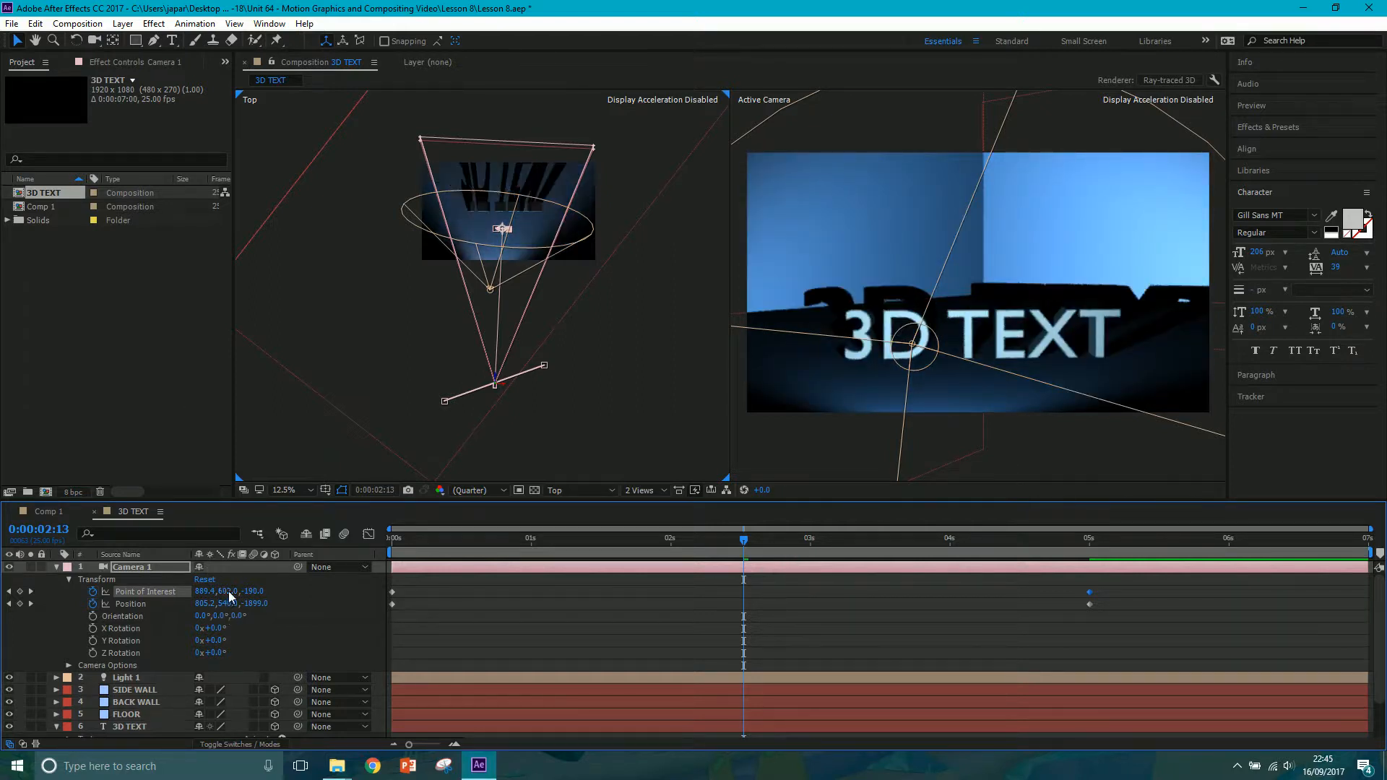
{"action": "left_click_drag", "start_coordinate": [228, 591], "coordinate": [302, 573]}
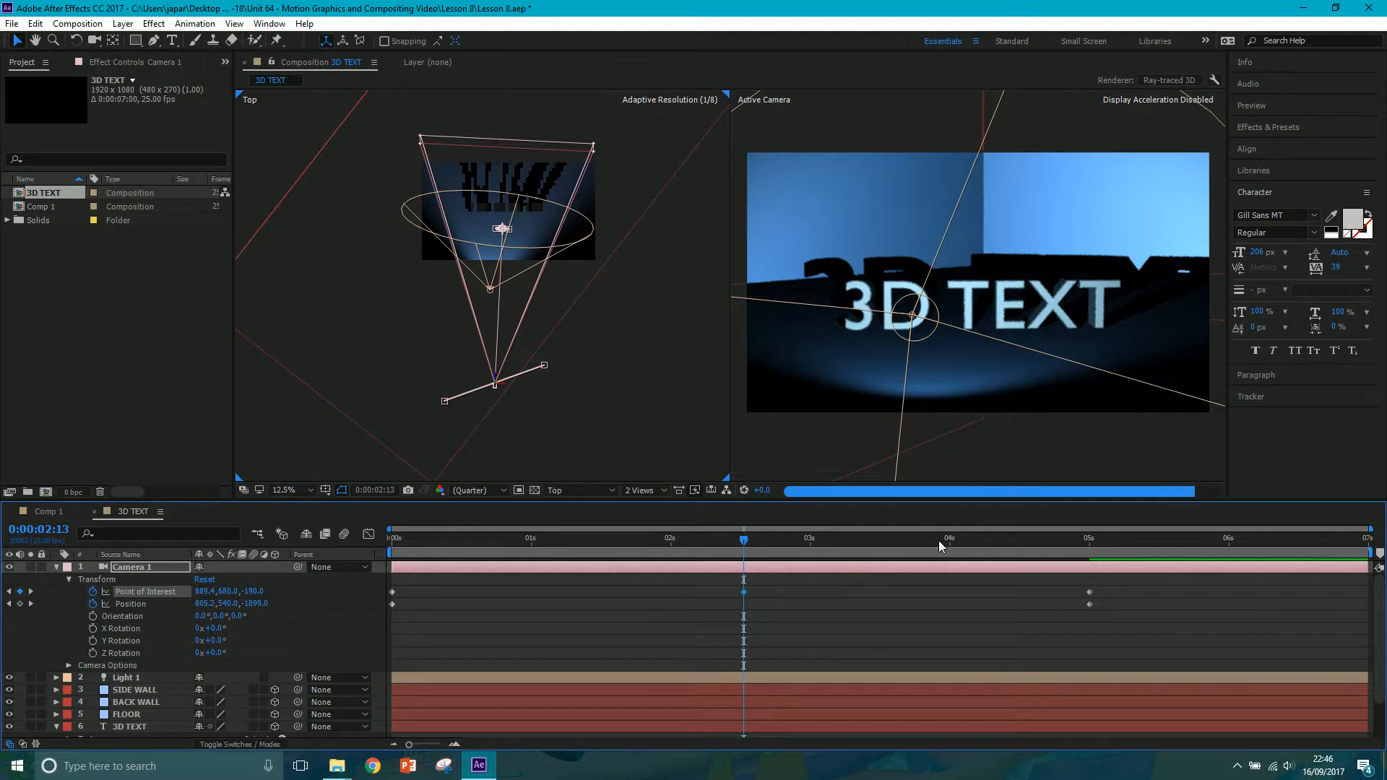
{"action": "left_click", "coordinate": [938, 540]}
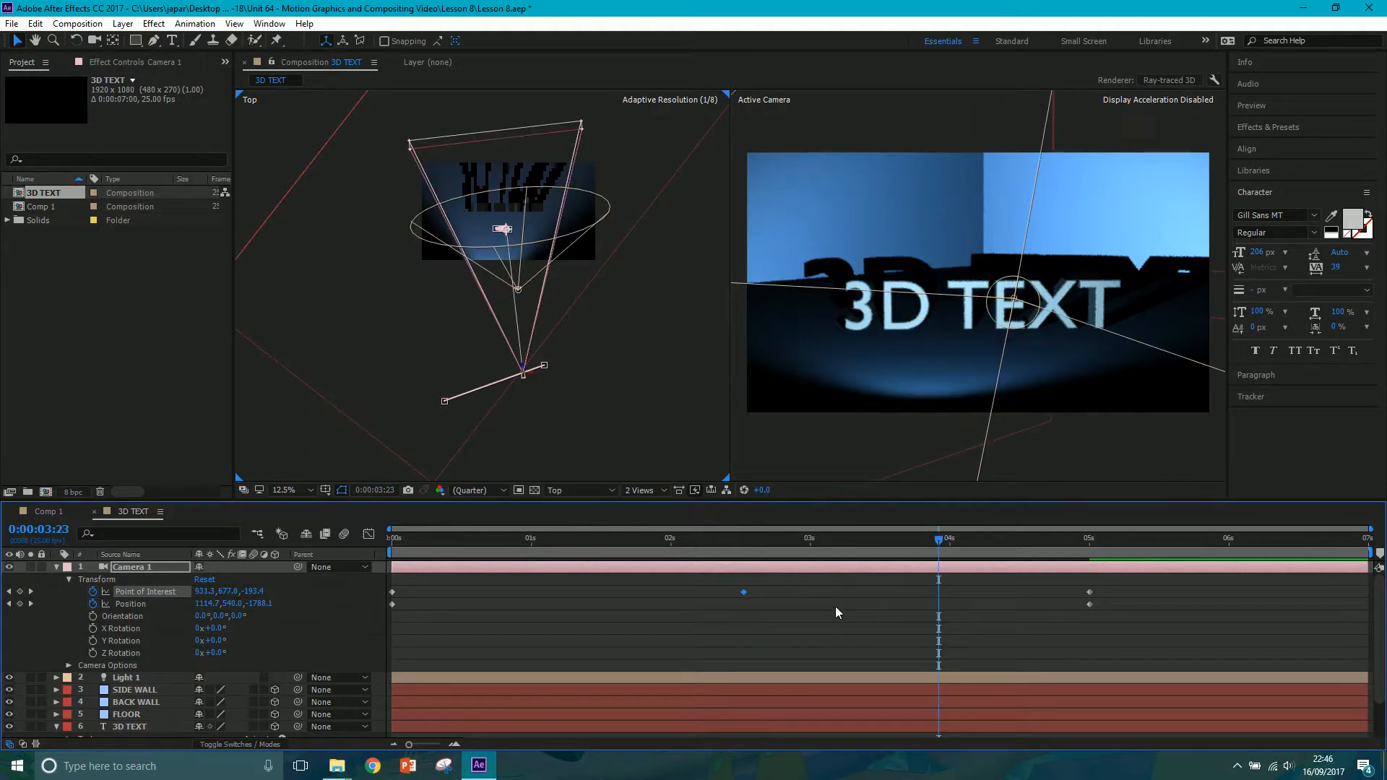
{"action": "left_click", "coordinate": [566, 543]}
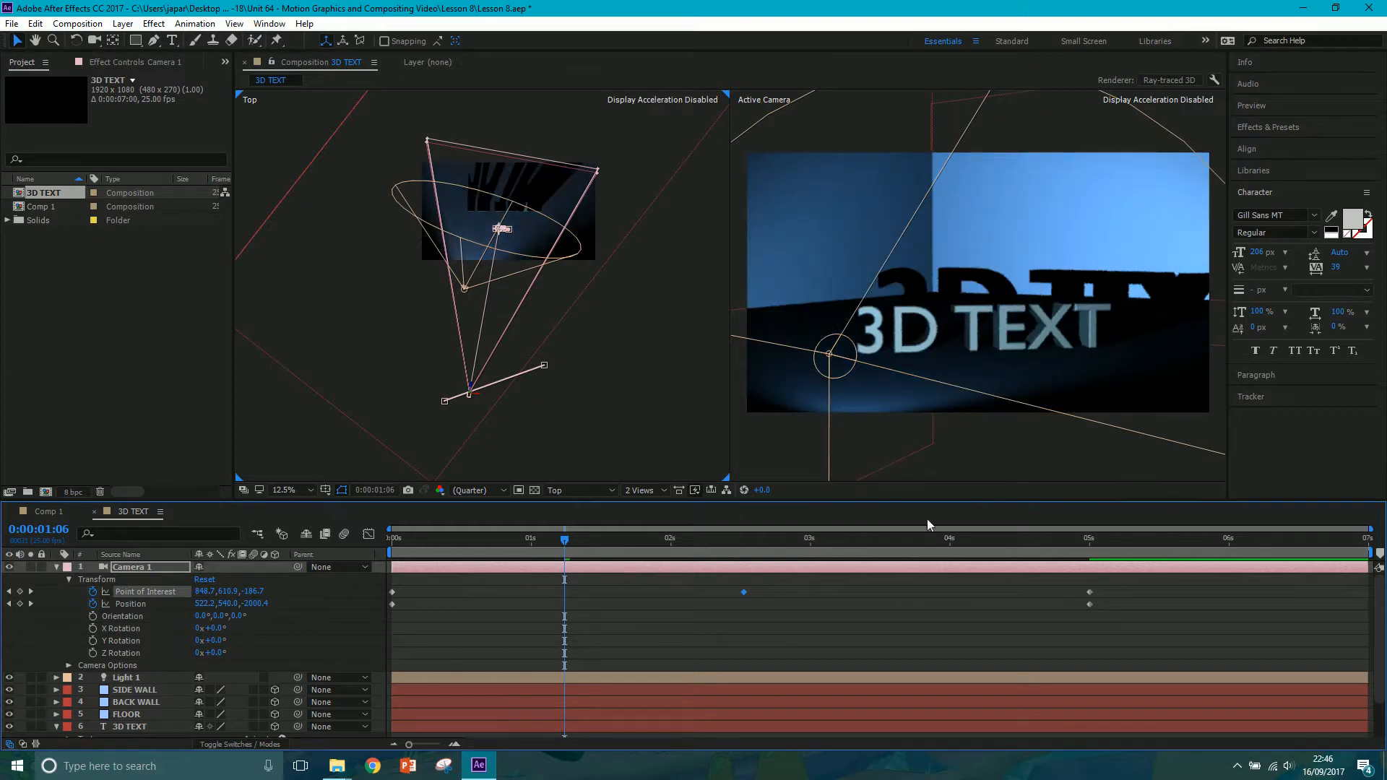
{"action": "left_click", "coordinate": [1089, 540]}
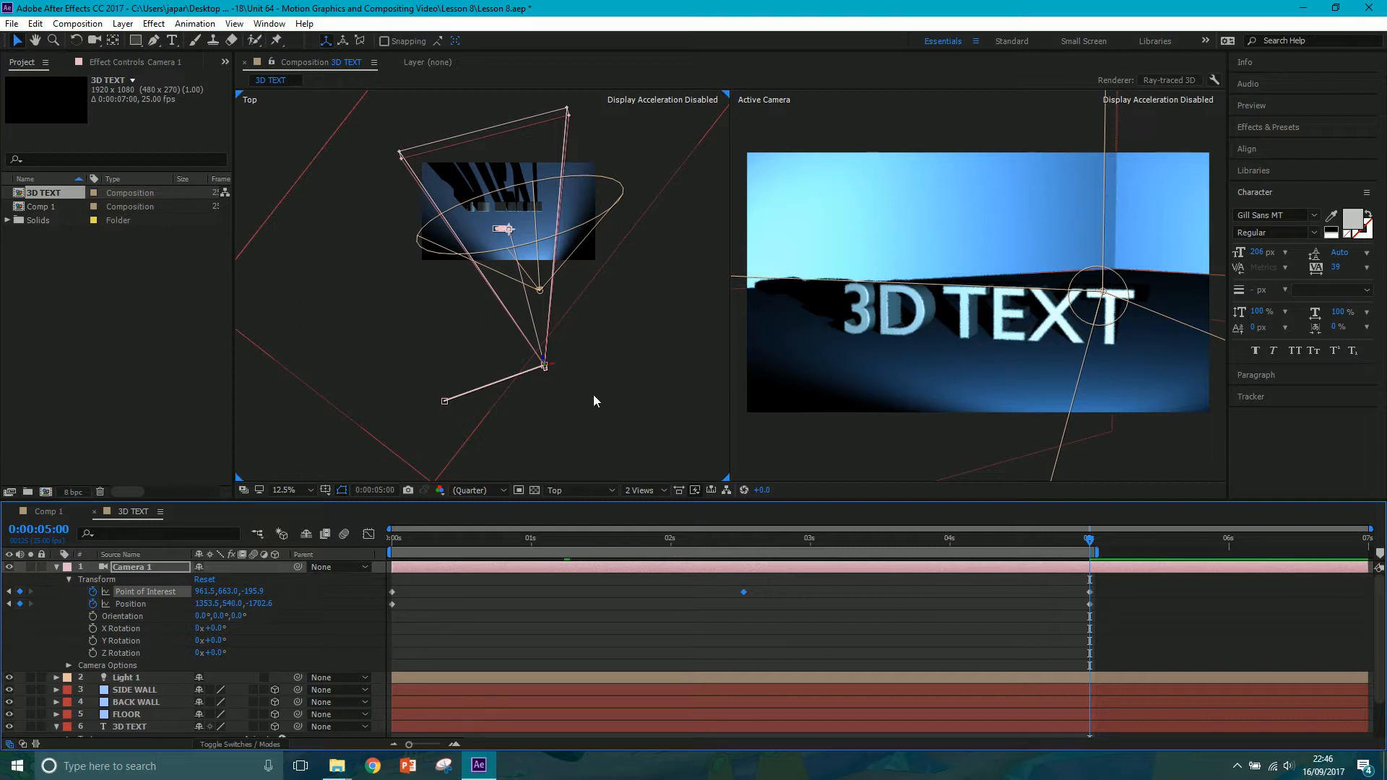
{"action": "left_click", "coordinate": [1236, 767]}
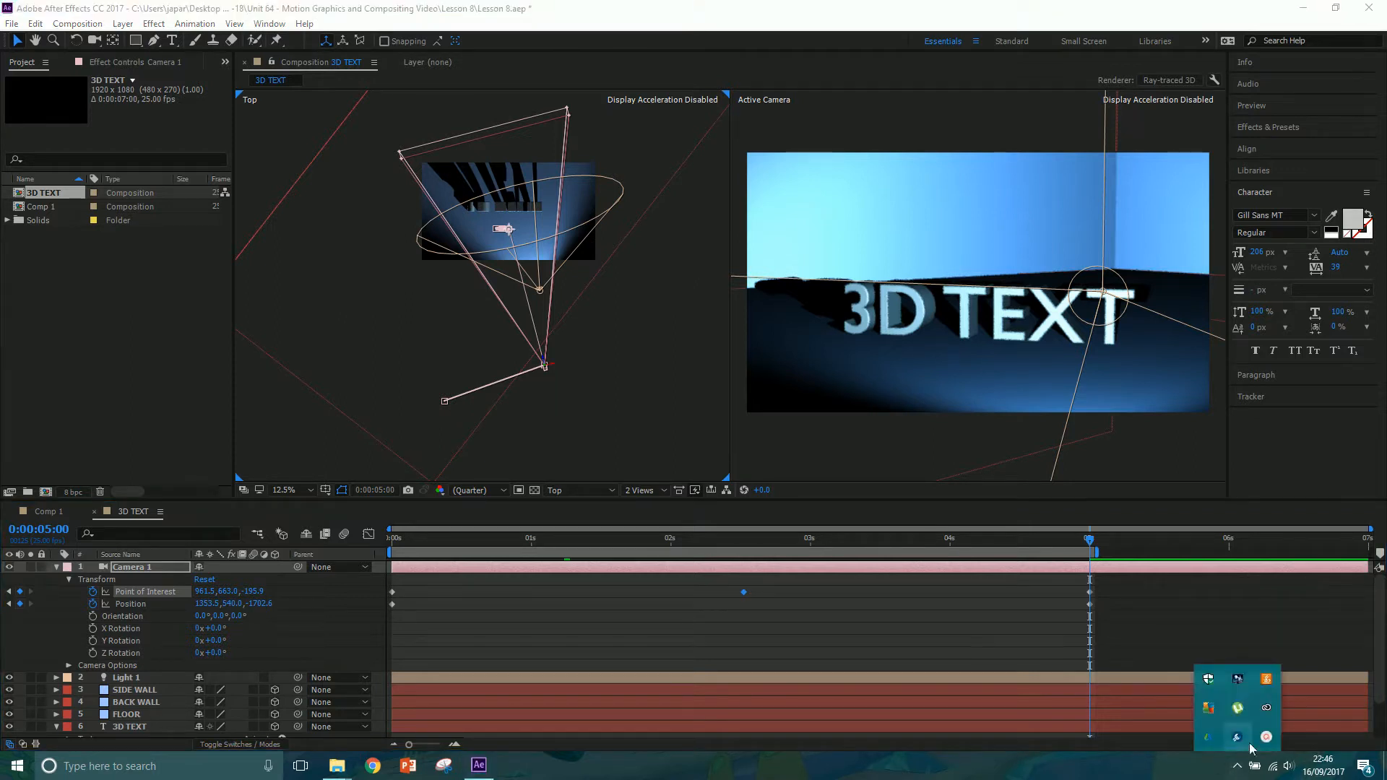
{"action": "mouse_move", "coordinate": [1268, 738]}
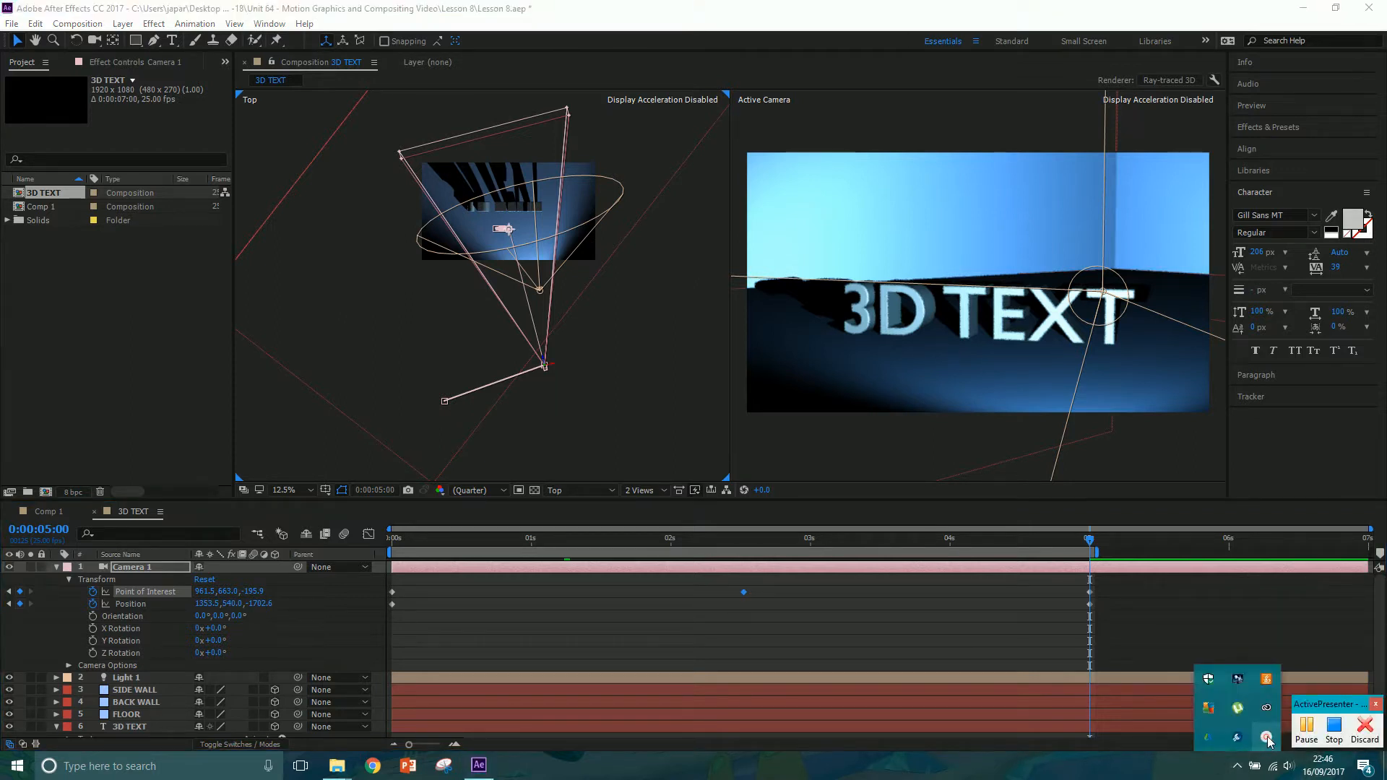
{"action": "left_click", "coordinate": [1304, 726]}
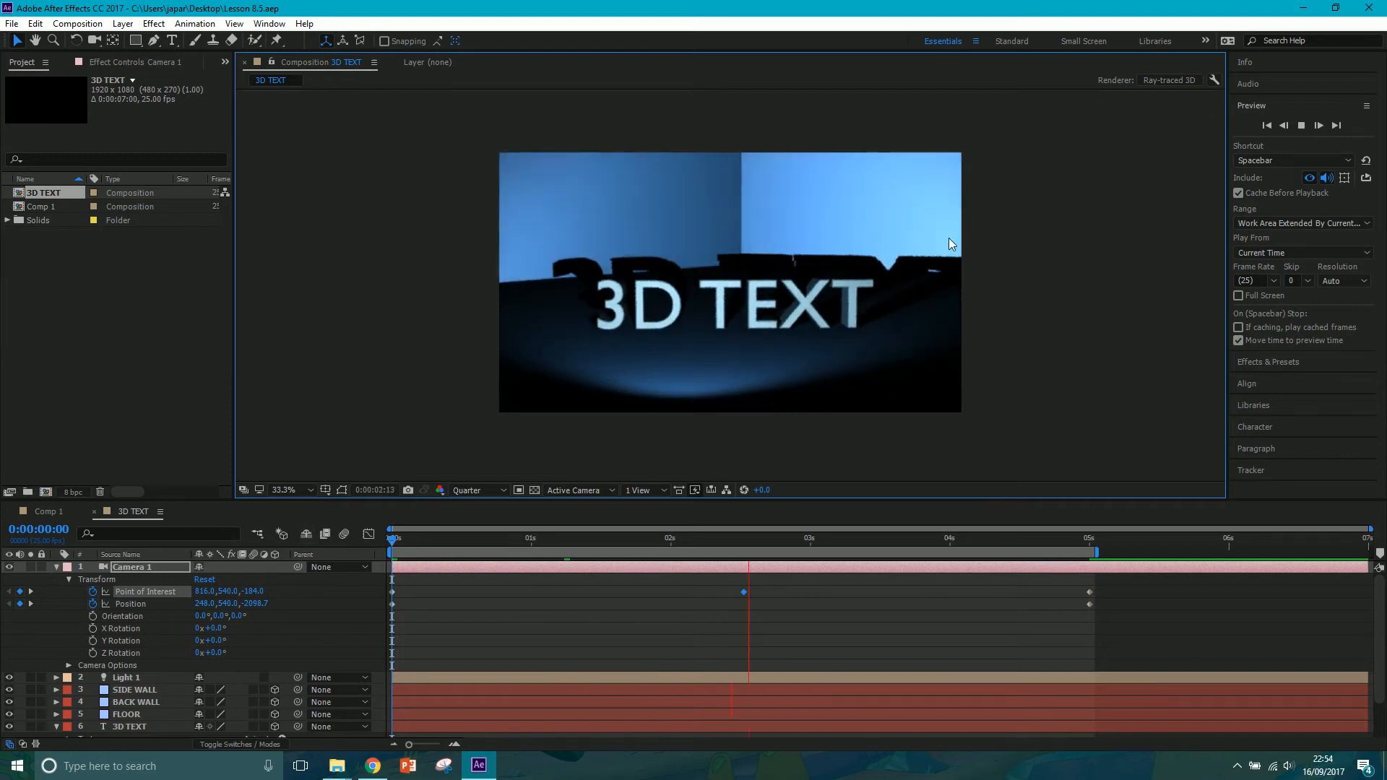
Stop the preview and inspect the ray-tracing quality and anti-aliasing filter in the 3D TEXT composition's Ray-traced 3D renderer options.
{"action": "key", "text": "space"}
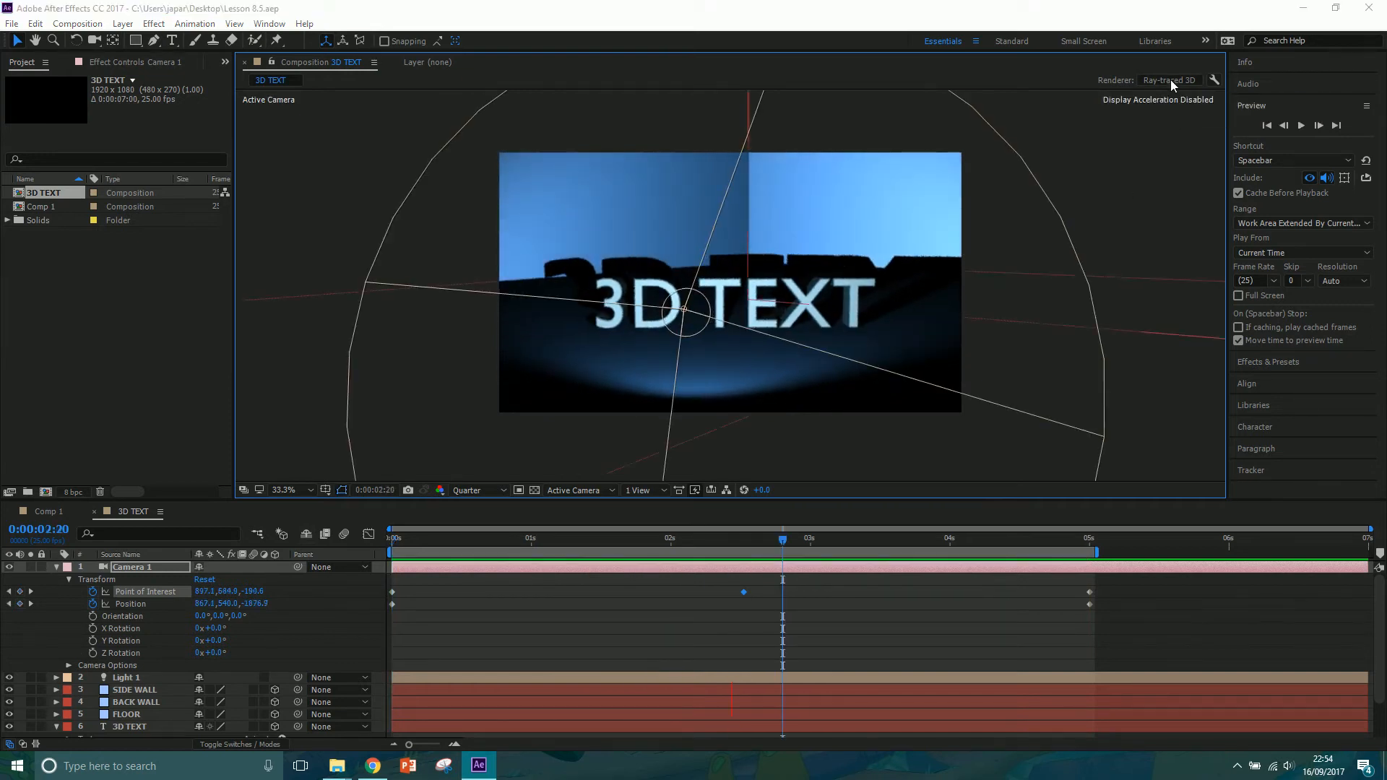
{"action": "left_click", "coordinate": [1170, 79]}
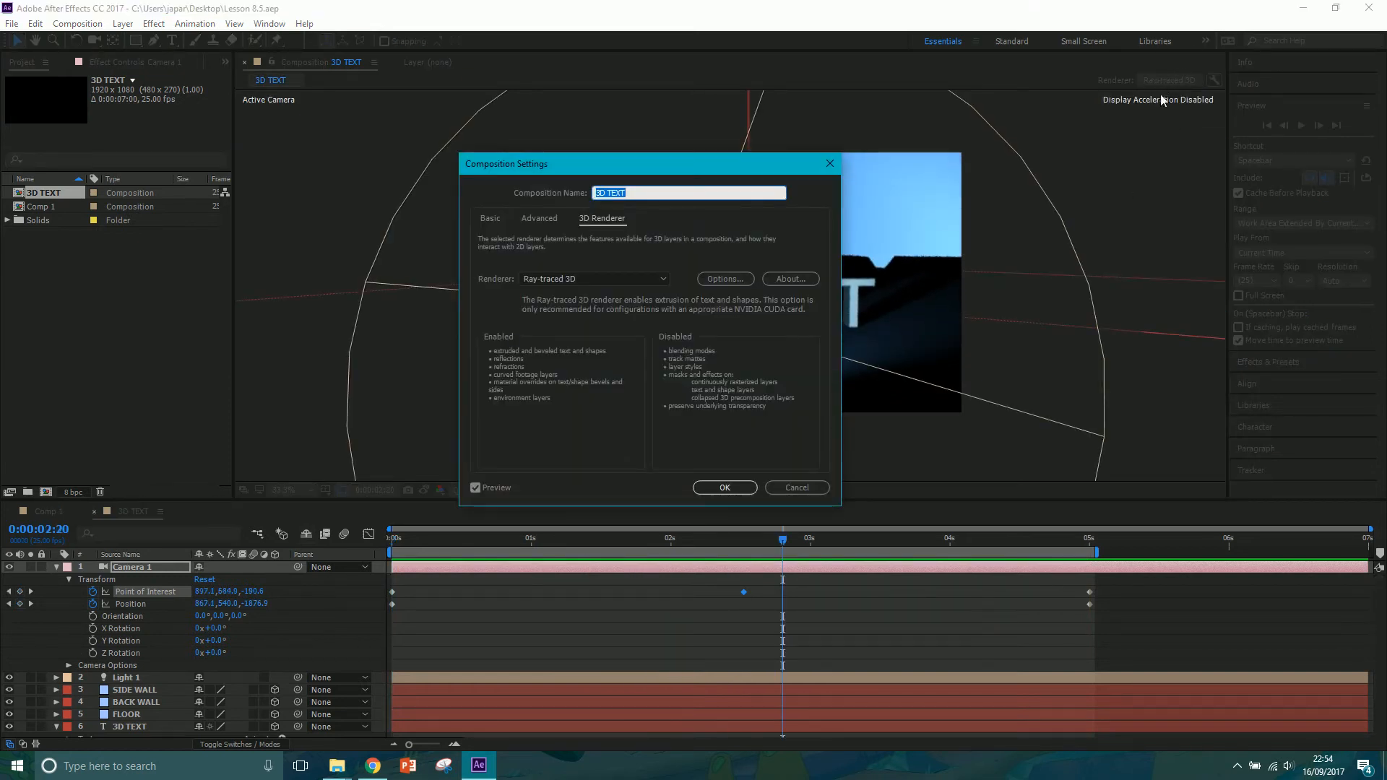
{"action": "left_click", "coordinate": [741, 278]}
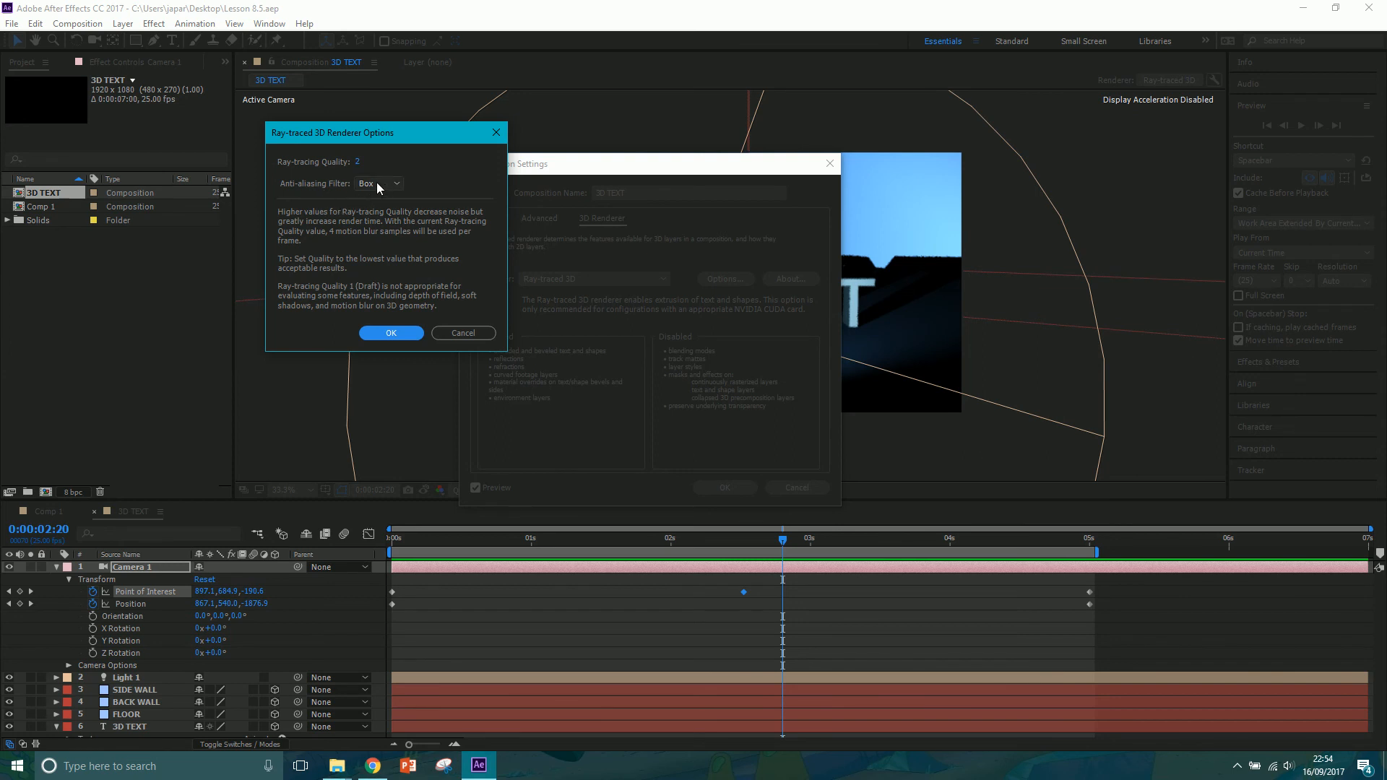
{"action": "left_click", "coordinate": [396, 333]}
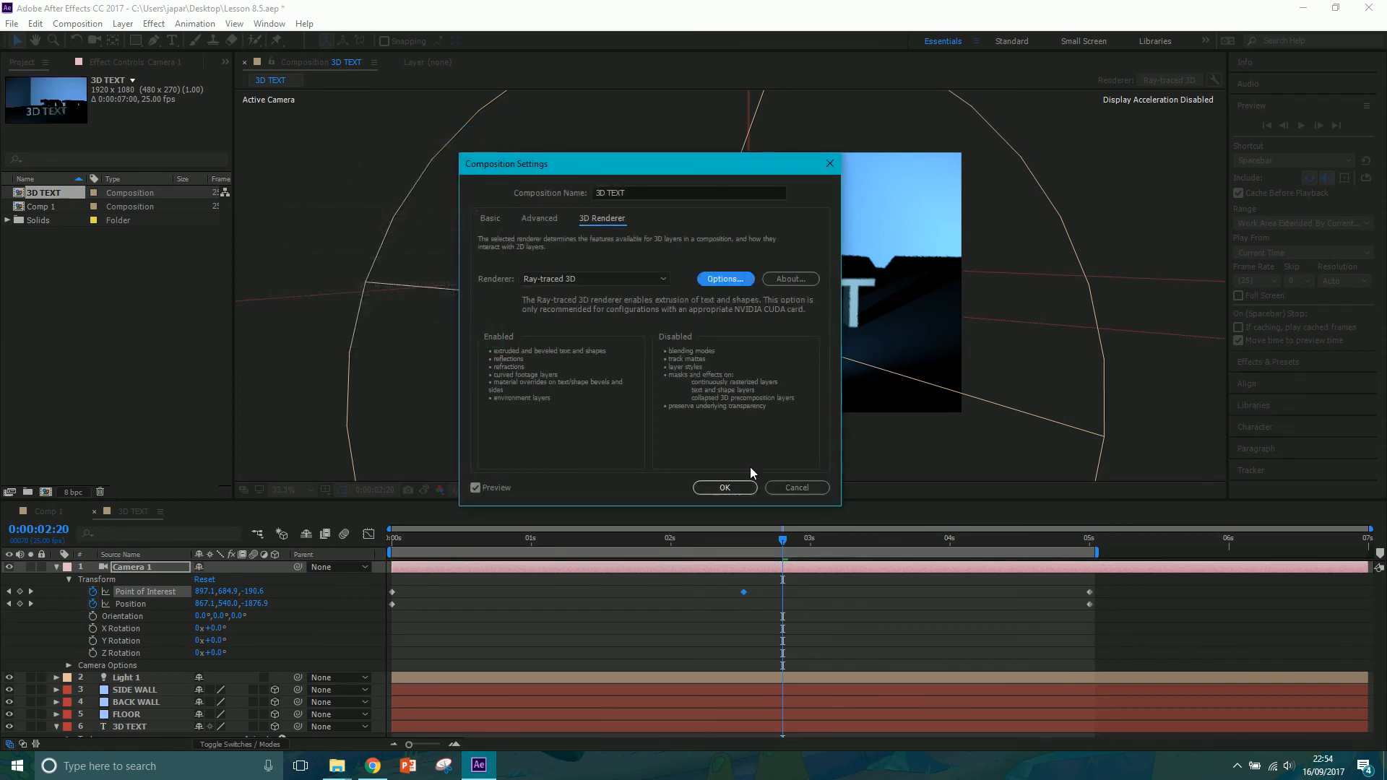
{"action": "left_click", "coordinate": [787, 484]}
{"action": "left_click", "coordinate": [1237, 766]}
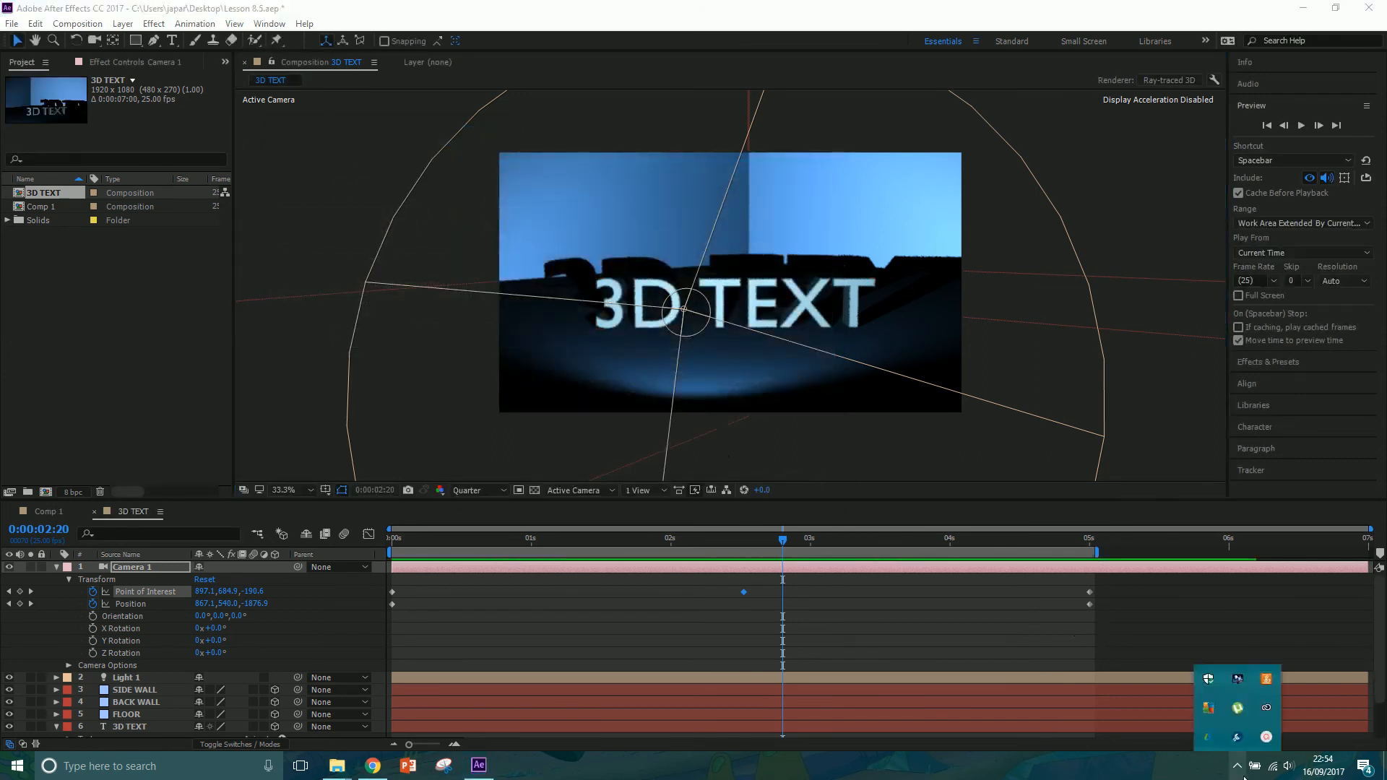